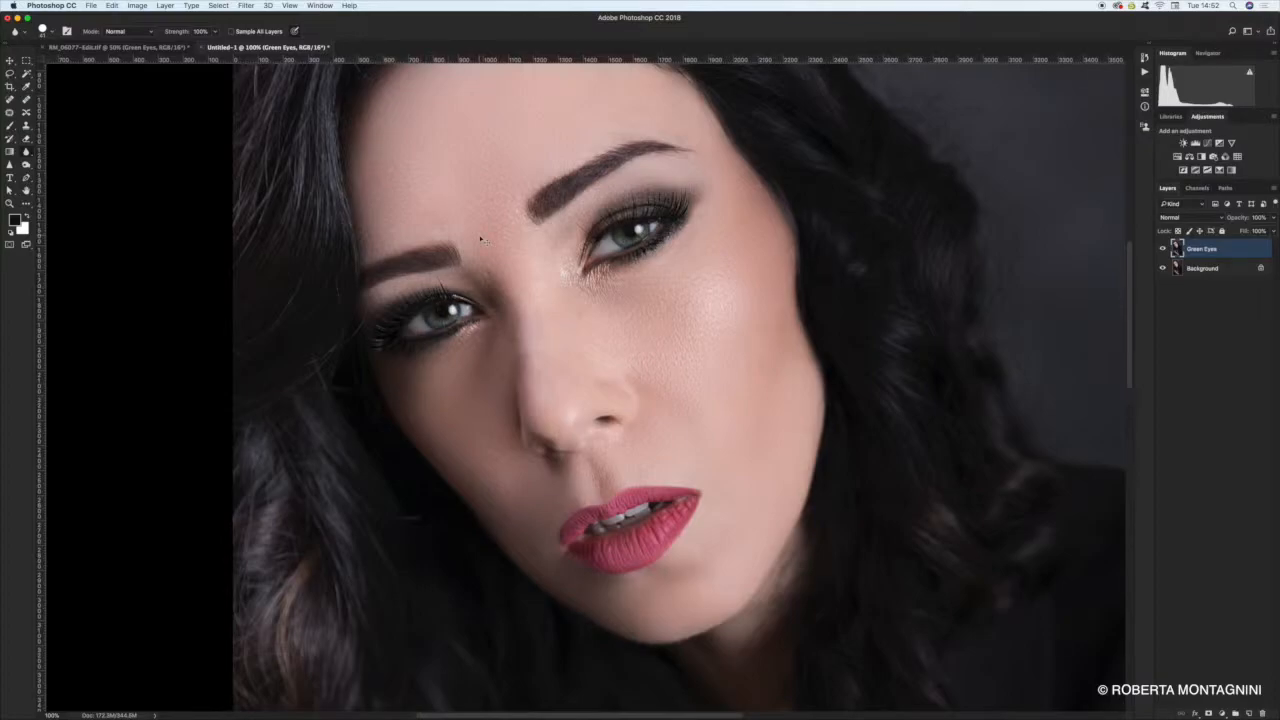
Examine the recoloured irises of both eyes at close range and in relation to the whole face
{"action": "key", "text": "super+plus"}
{"action": "key", "text": "super+plus"}
{"action": "left_click_drag", "start_coordinate": [443, 344], "coordinate": [780, 463]}
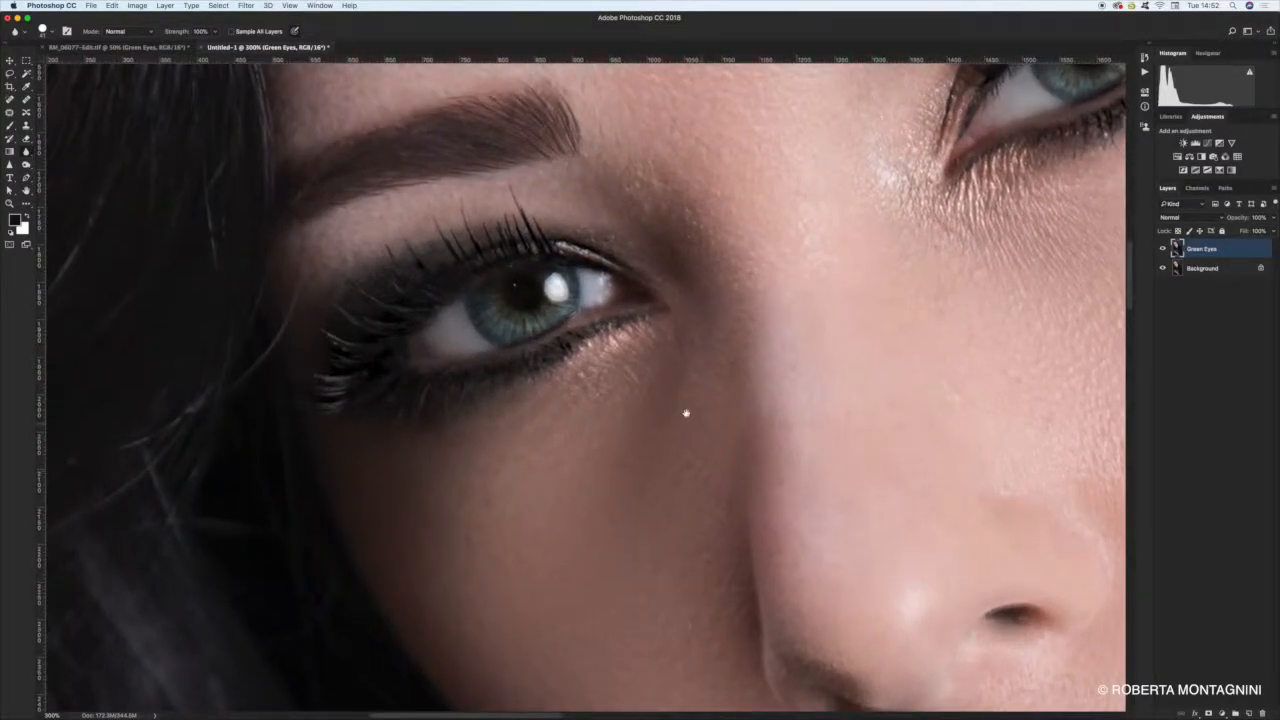
{"action": "left_click_drag", "start_coordinate": [626, 289], "coordinate": [632, 323]}
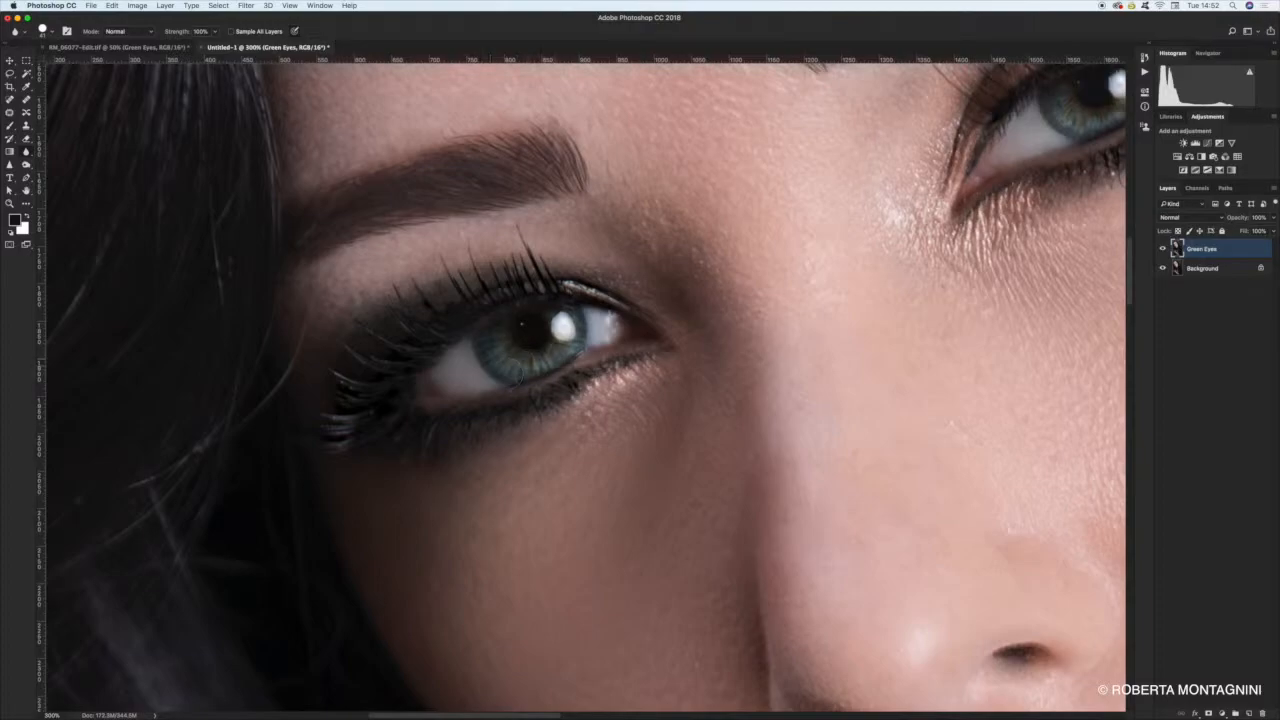
{"action": "left_click_drag", "start_coordinate": [713, 290], "coordinate": [266, 400]}
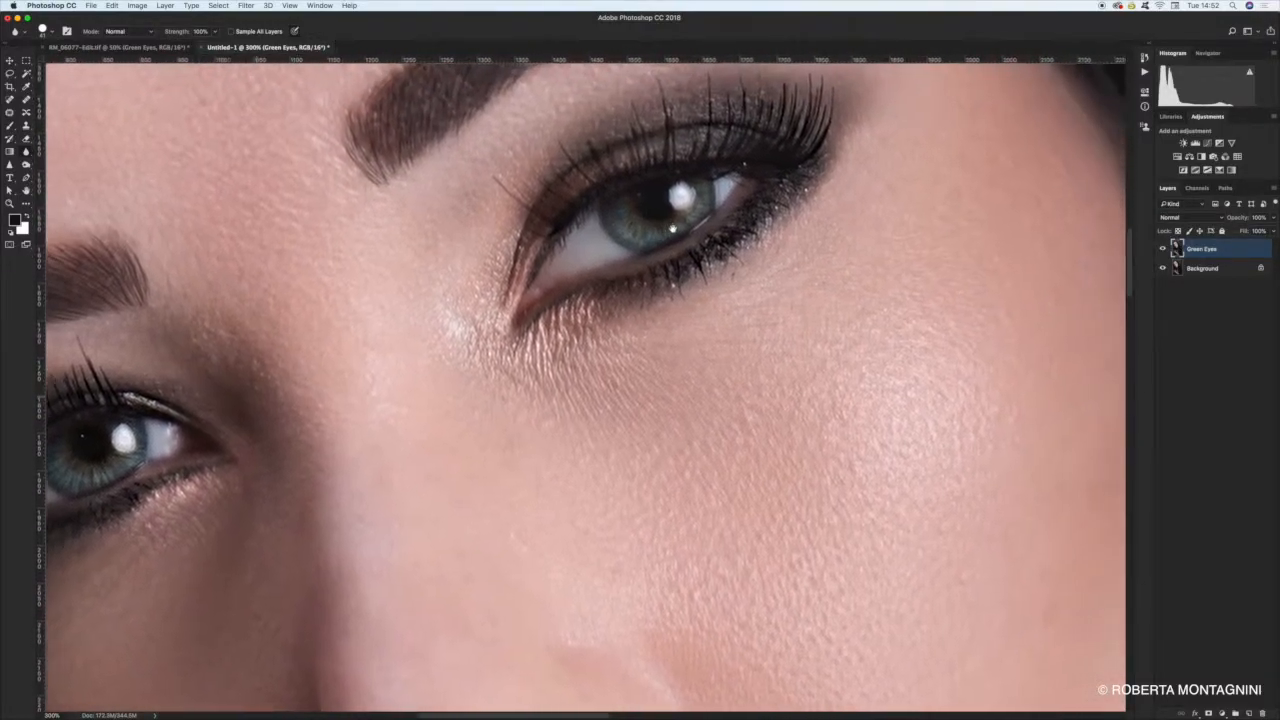
{"action": "left_click_drag", "start_coordinate": [674, 228], "coordinate": [660, 216]}
{"action": "key", "text": "super+minus"}
{"action": "key", "text": "super+minus"}
{"action": "key", "text": "super+minus"}
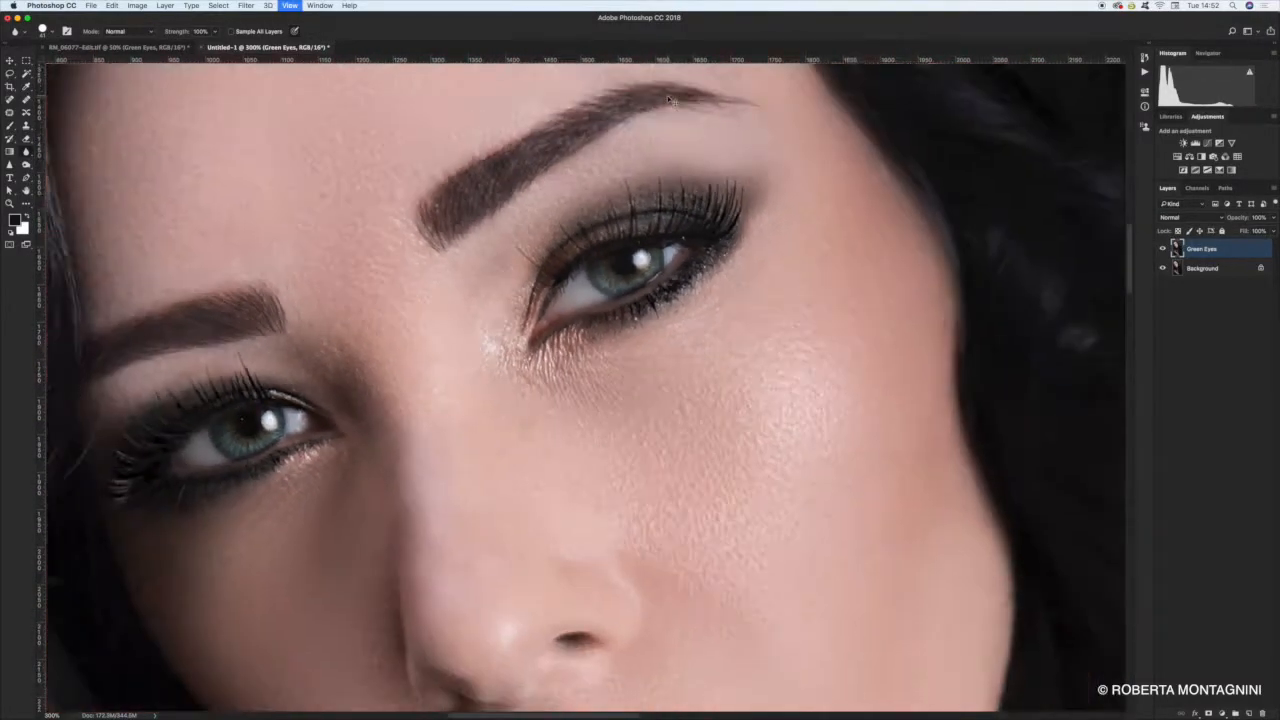
{"action": "key", "text": "super+plus"}
{"action": "key", "text": "super+plus"}
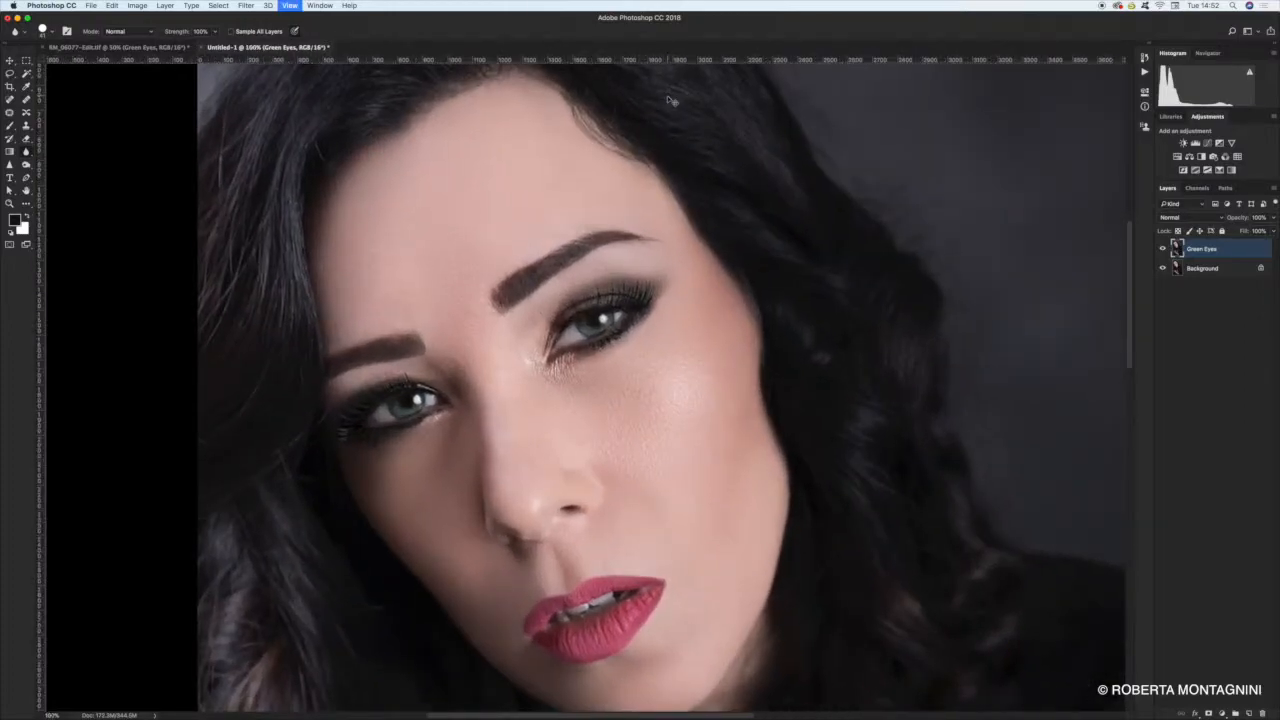
{"action": "left_click_drag", "start_coordinate": [616, 298], "coordinate": [604, 332]}
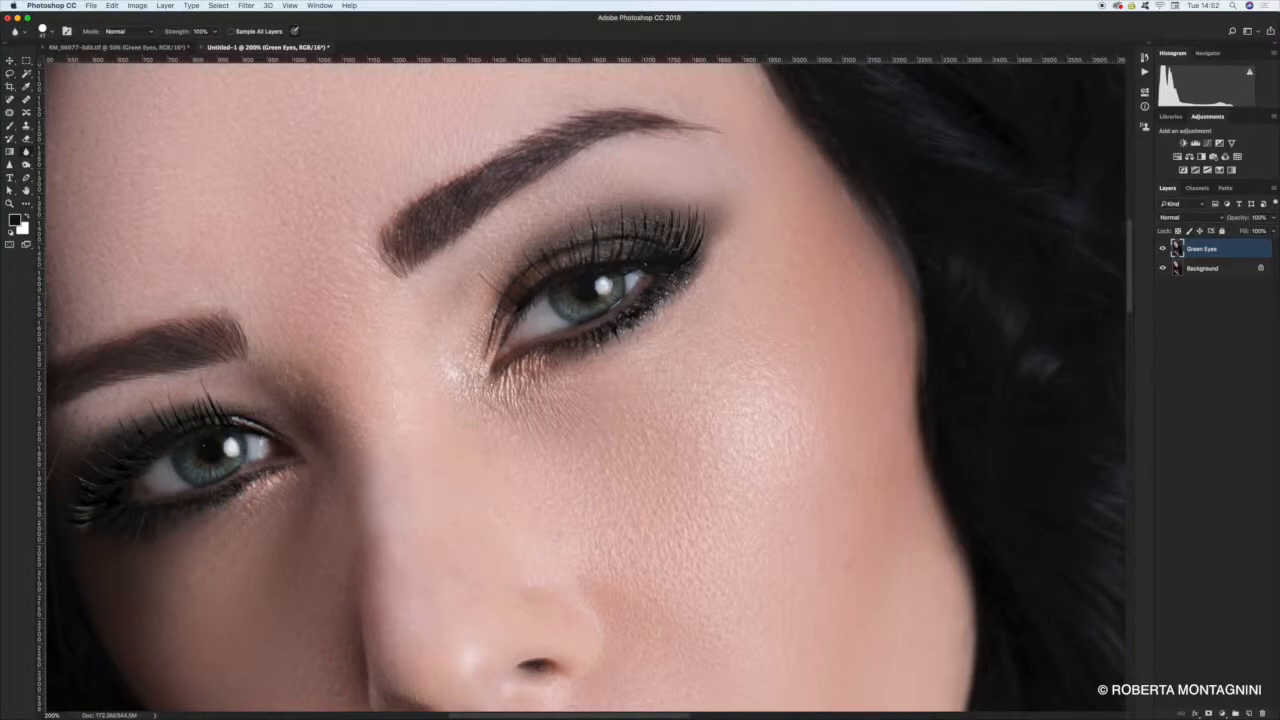
{"action": "key", "text": "super+minus"}
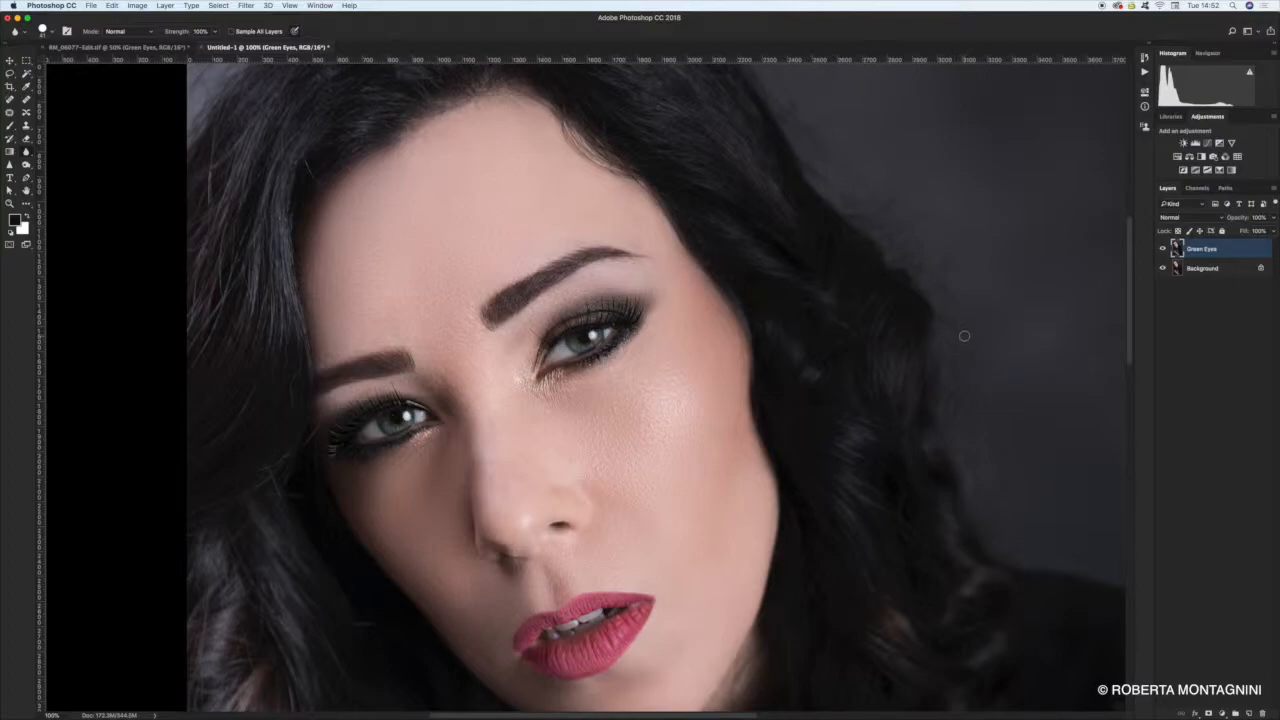
Compare the portrait with and without the Green Eyes layer
{"action": "left_click", "coordinate": [1162, 249]}
{"action": "key", "text": "super+minus"}
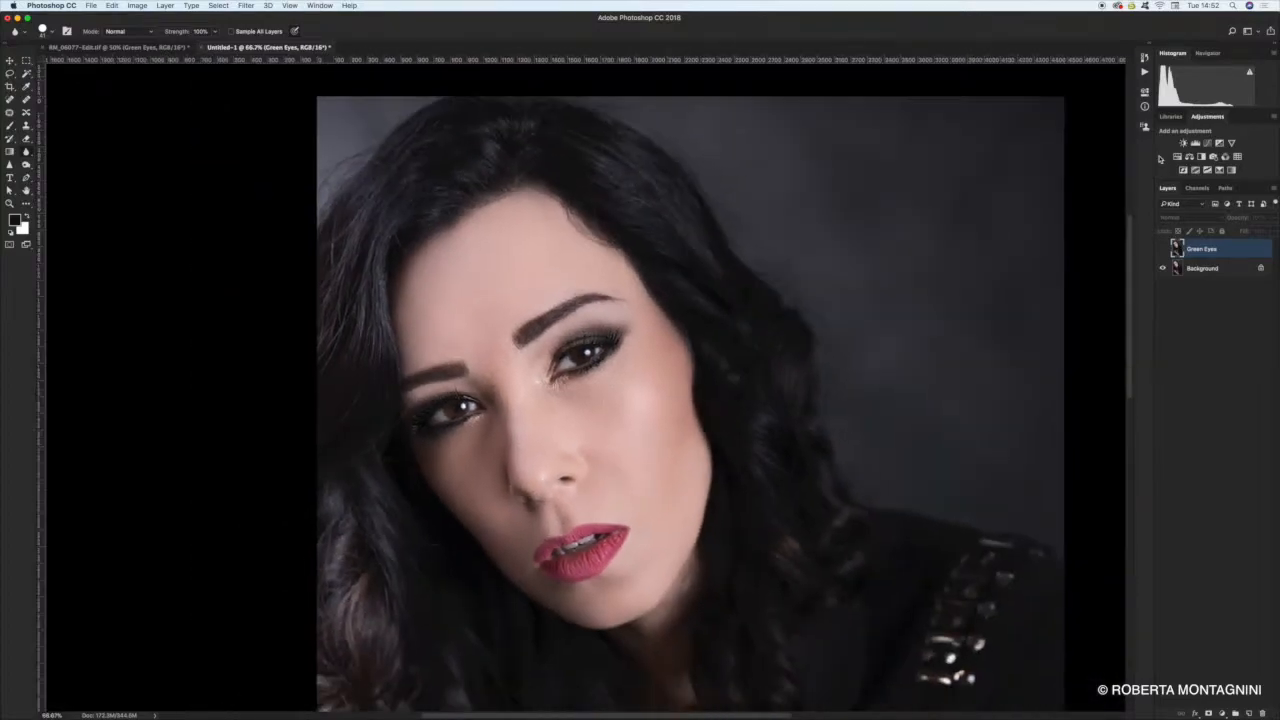
{"action": "key", "text": "super+minus"}
{"action": "left_click", "coordinate": [1162, 249]}
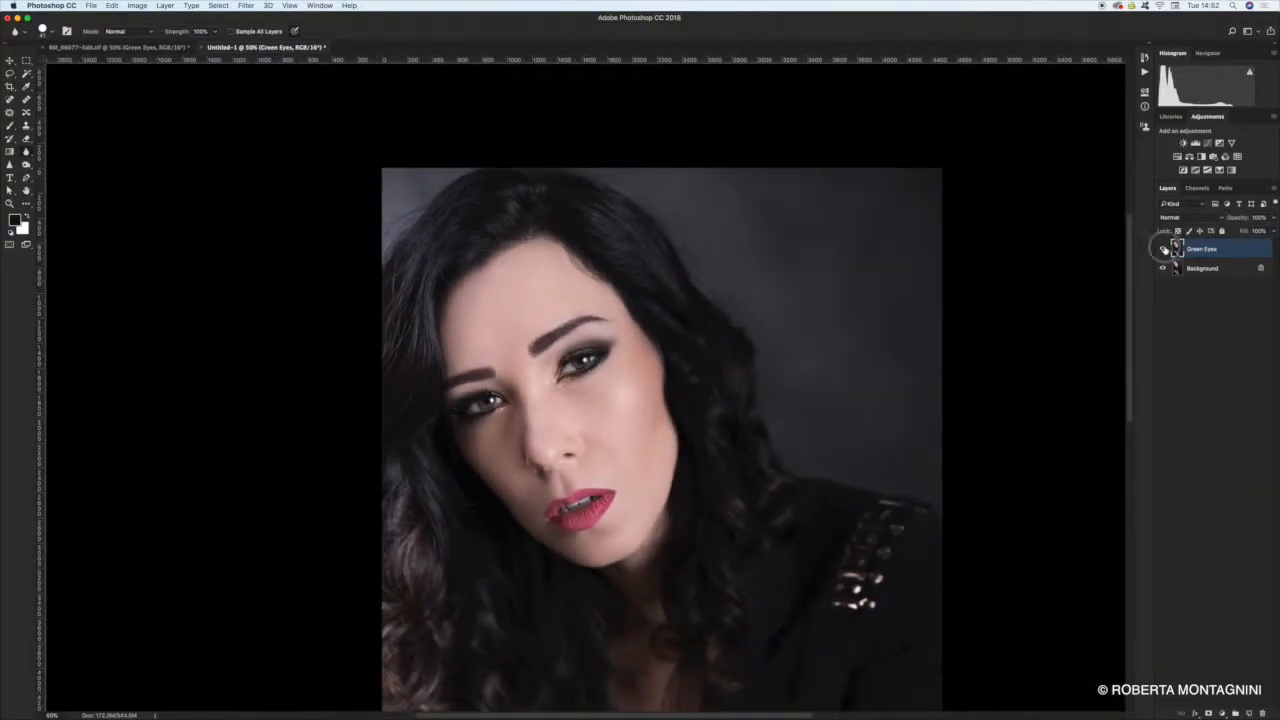
{"action": "key", "text": "super+plus"}
{"action": "key", "text": "super+plus"}
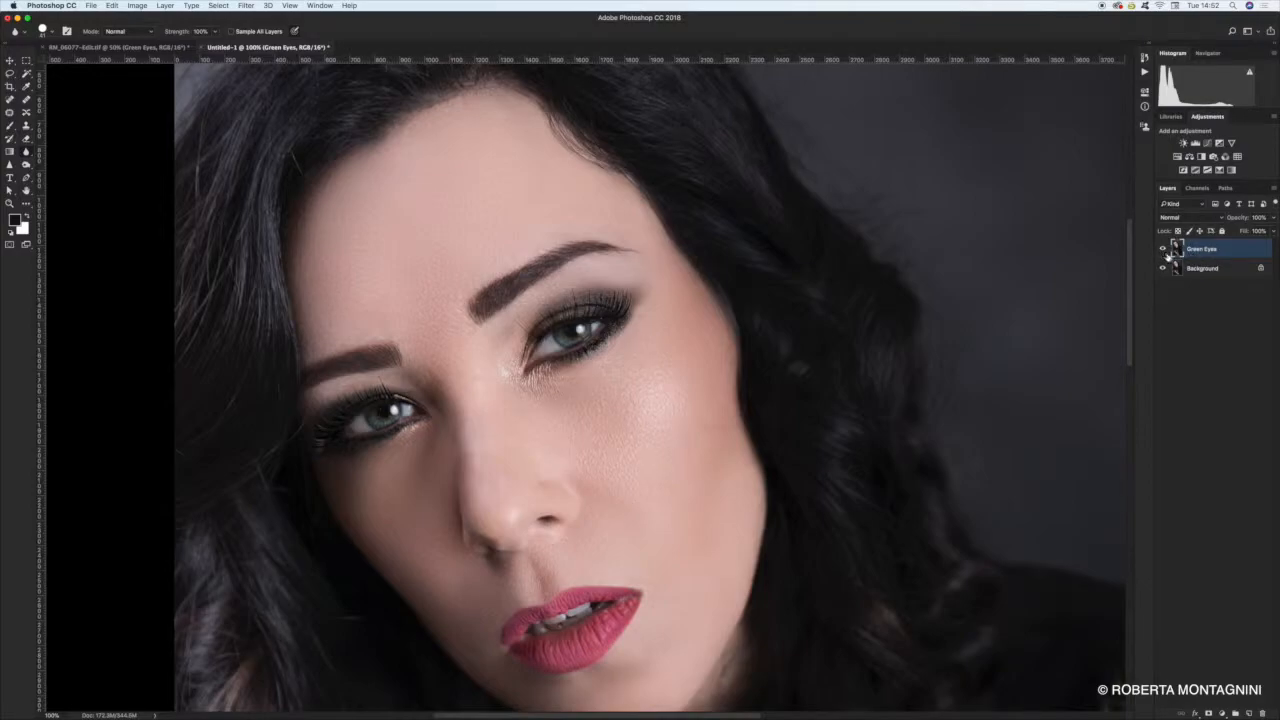
Hide the Green Eyes layer and copy both irises from the Background to a new layer using a freehand Lasso selection
{"action": "left_click", "coordinate": [1163, 249]}
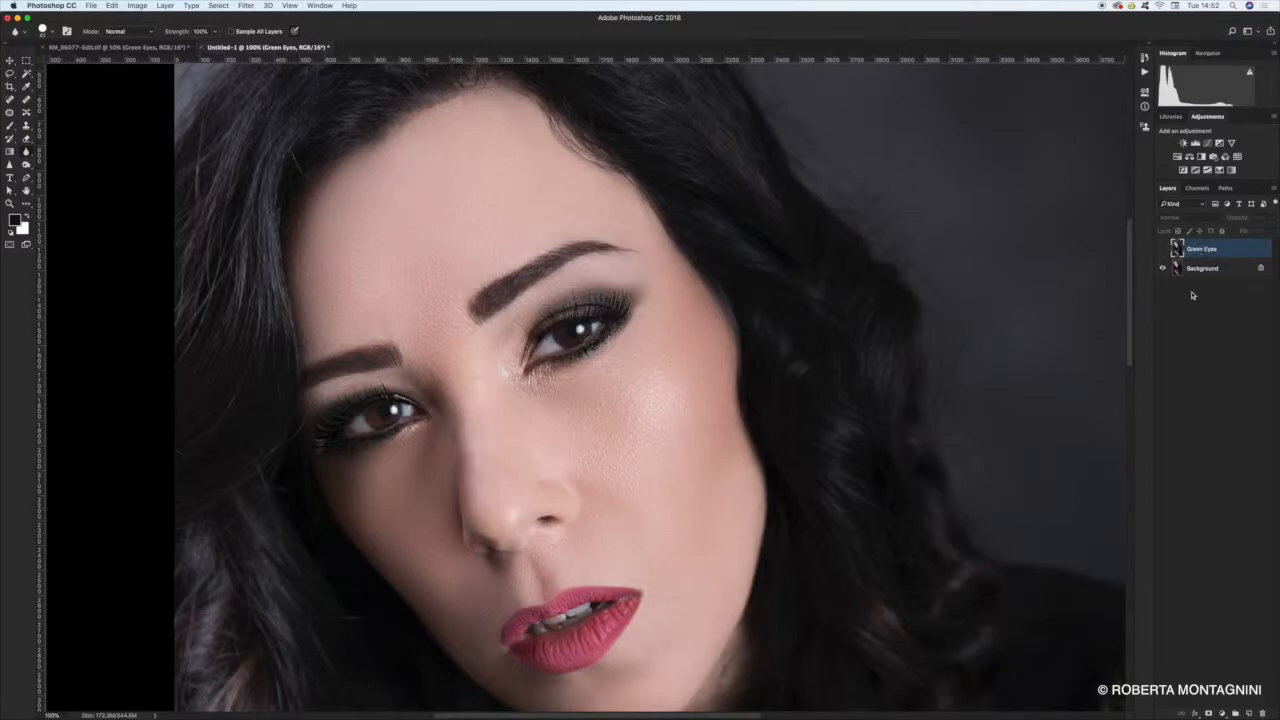
{"action": "left_click", "coordinate": [1202, 269]}
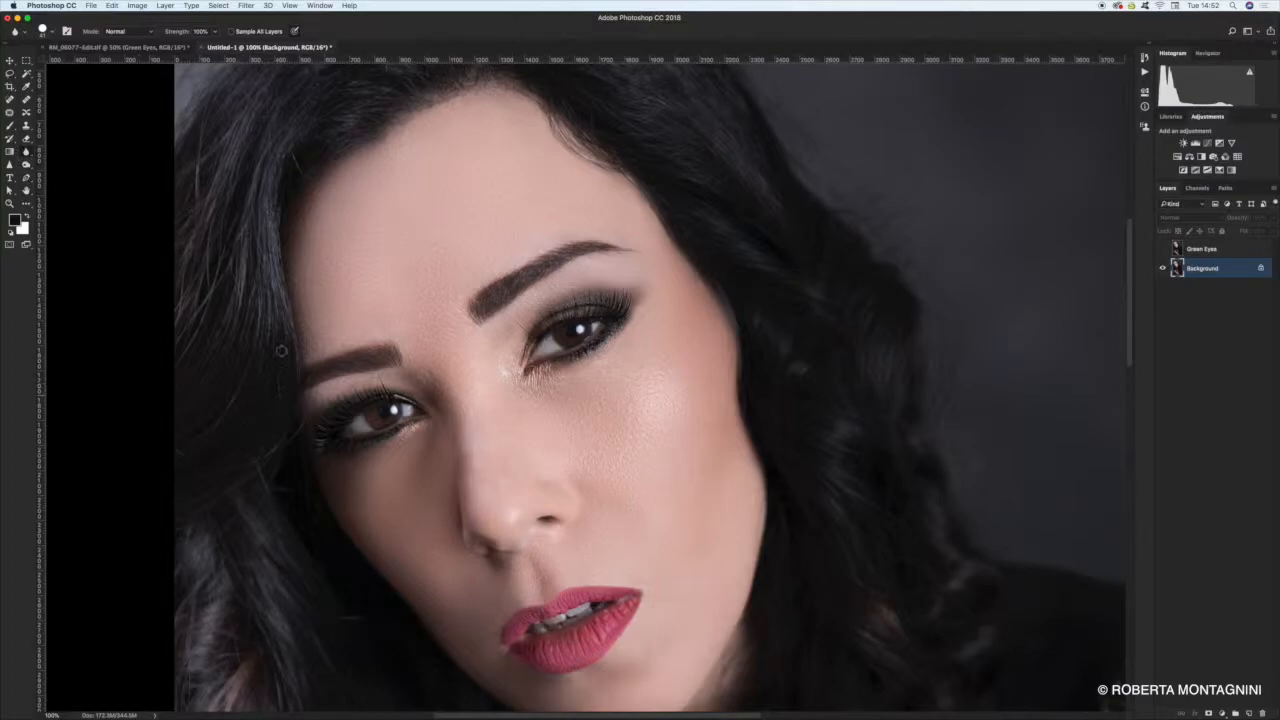
{"action": "left_click", "coordinate": [10, 74]}
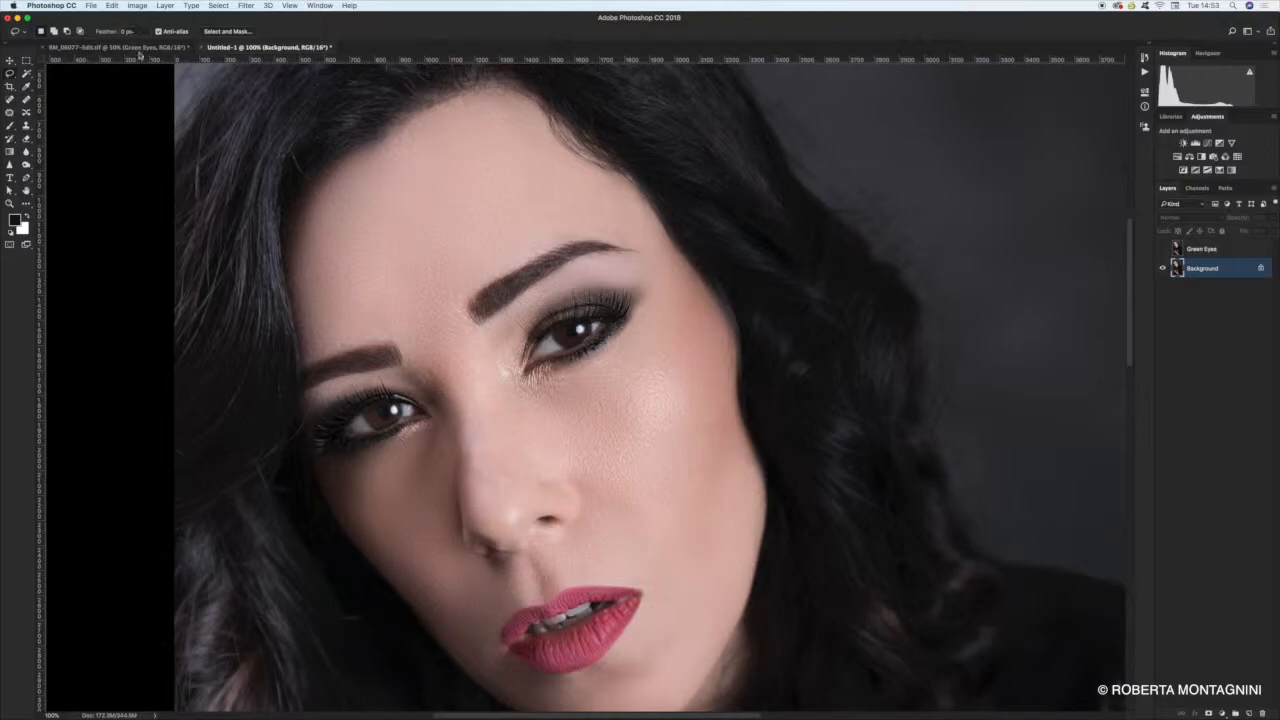
{"action": "mouse_move", "coordinate": [421, 392]}
{"action": "left_mouse_down"}
{"action": "mouse_move", "coordinate": [350, 415]}
{"action": "mouse_move", "coordinate": [375, 442]}
{"action": "mouse_move", "coordinate": [421, 396]}
{"action": "left_mouse_up"}
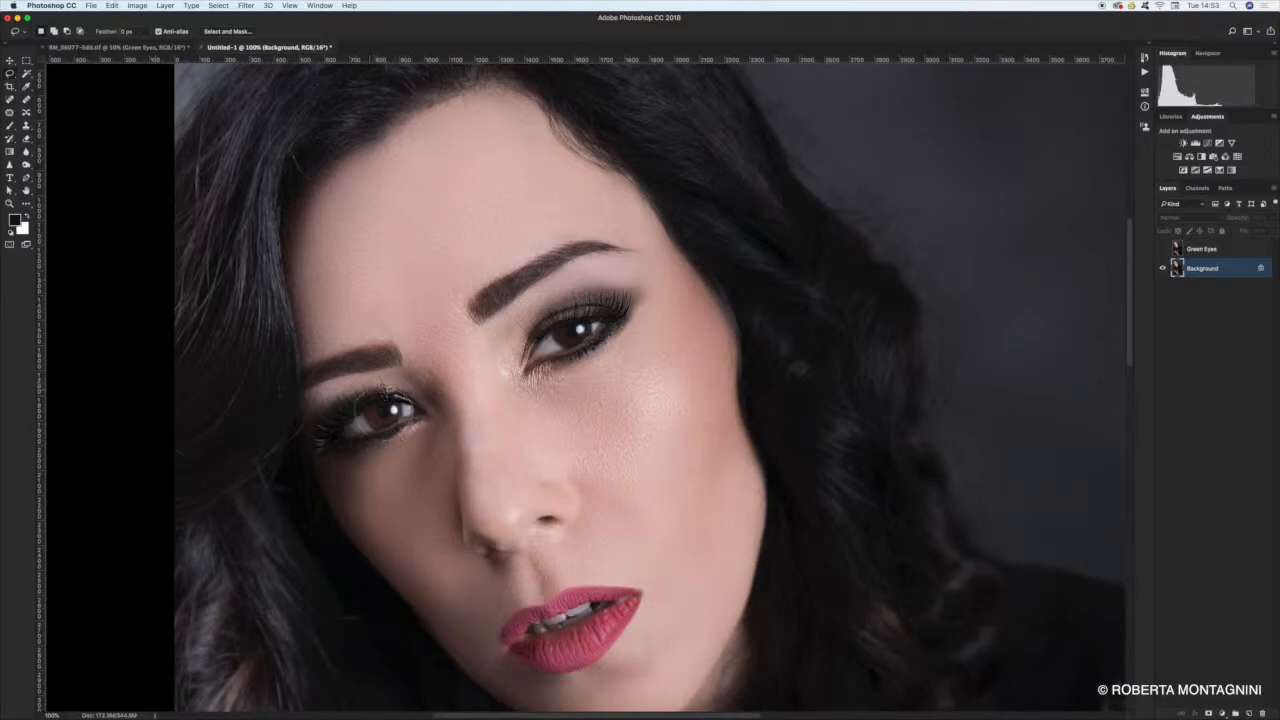
{"action": "mouse_move", "coordinate": [586, 322]}
{"action": "left_mouse_down"}
{"action": "mouse_move", "coordinate": [547, 318]}
{"action": "mouse_move", "coordinate": [562, 358]}
{"action": "mouse_move", "coordinate": [592, 311]}
{"action": "mouse_move", "coordinate": [549, 336]}
{"action": "mouse_move", "coordinate": [600, 335]}
{"action": "mouse_move", "coordinate": [575, 298]}
{"action": "mouse_move", "coordinate": [555, 362]}
{"action": "mouse_move", "coordinate": [605, 315]}
{"action": "mouse_move", "coordinate": [585, 322]}
{"action": "left_mouse_up"}
{"action": "key", "text": "super+j"}
Rename the layer with the copied irises as Brown Eyes
{"action": "double_click", "coordinate": [1196, 269]}
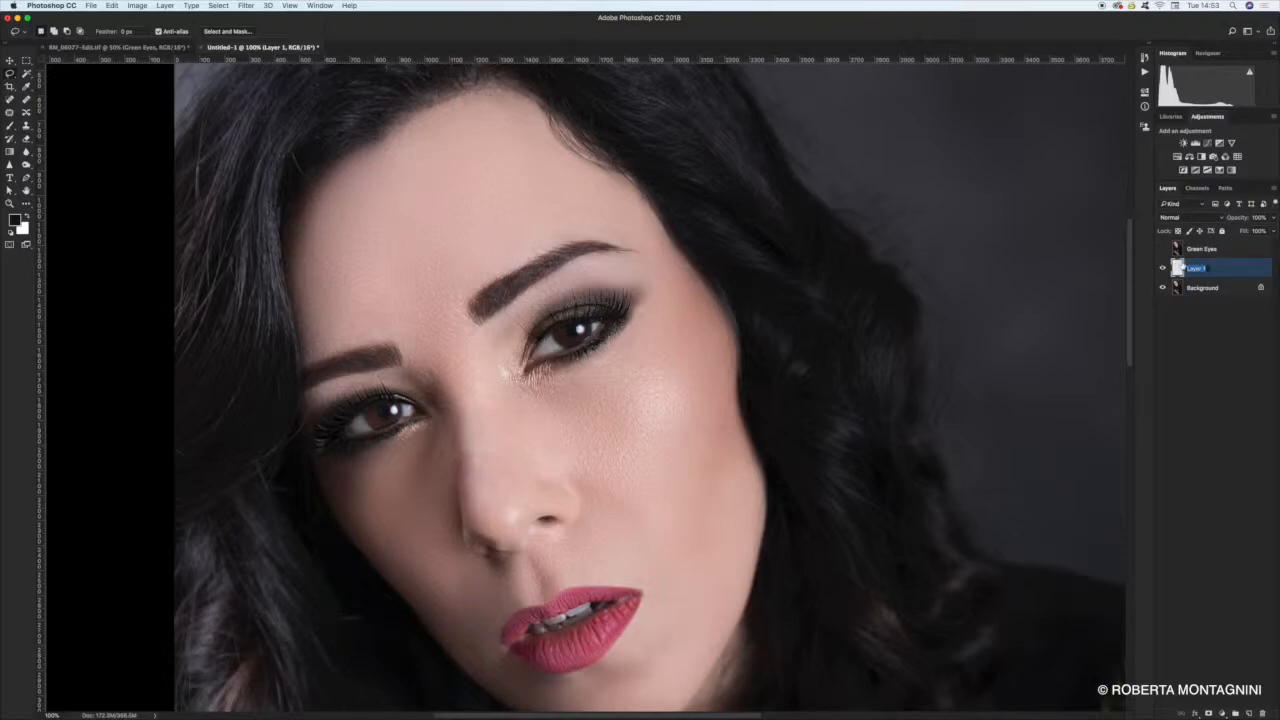
{"action": "type", "text": "Brown Eyes"}
{"action": "key", "text": "Return"}
Check the contents of the Brown Eyes layer by viewing it alone and with the Background
{"action": "left_click", "coordinate": [1163, 271], "text": "alt"}
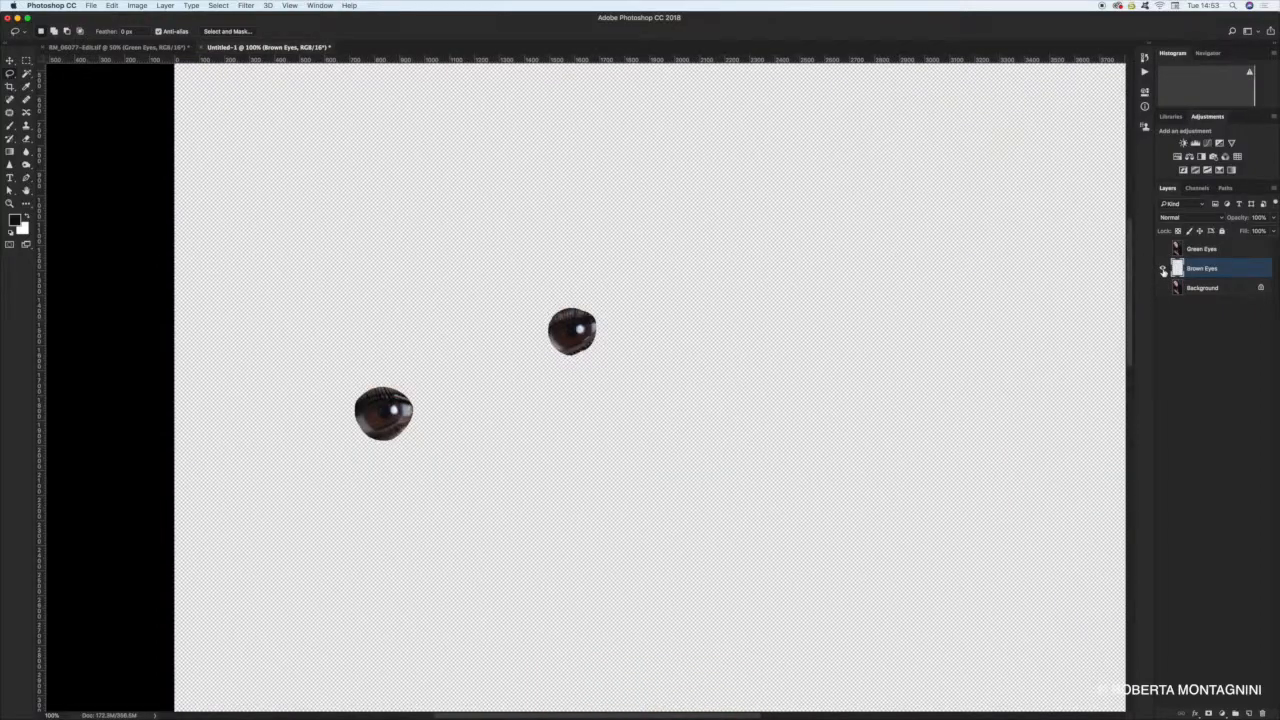
{"action": "left_click", "coordinate": [1163, 271], "text": "alt"}
{"action": "left_click", "coordinate": [1163, 271], "text": "alt"}
{"action": "left_click", "coordinate": [1163, 271], "text": "alt"}
{"action": "left_click", "coordinate": [1163, 271], "text": "alt"}
{"action": "left_click", "coordinate": [1163, 271], "text": "alt"}
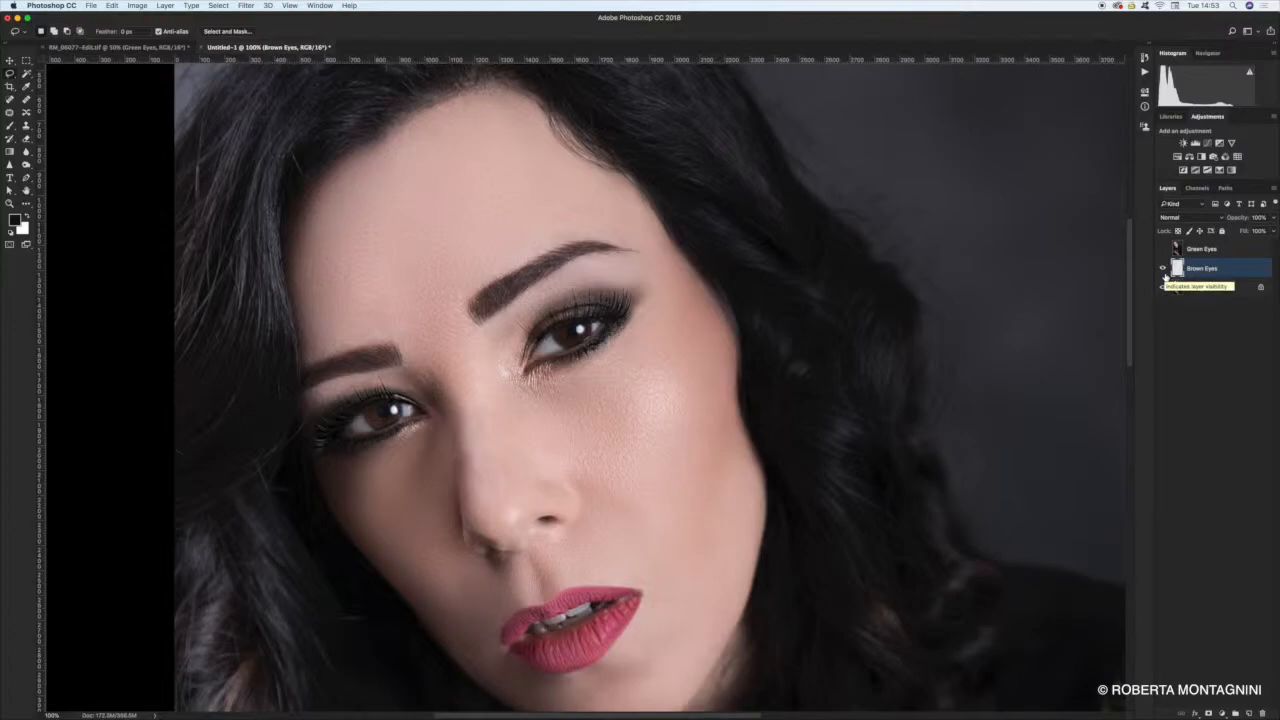
Add a layer mask to the Brown Eyes layer and show that layer alone, ready for painting with the Brush
{"action": "left_click", "coordinate": [1209, 713]}
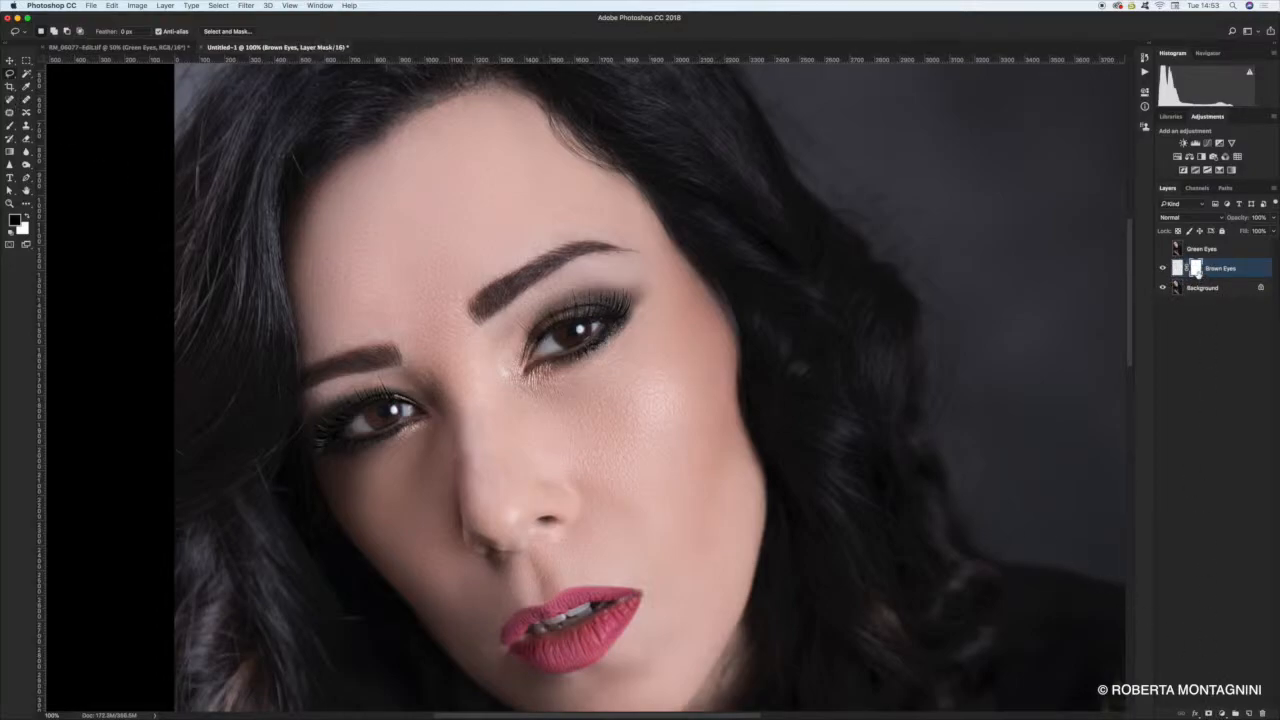
{"action": "key", "text": "b"}
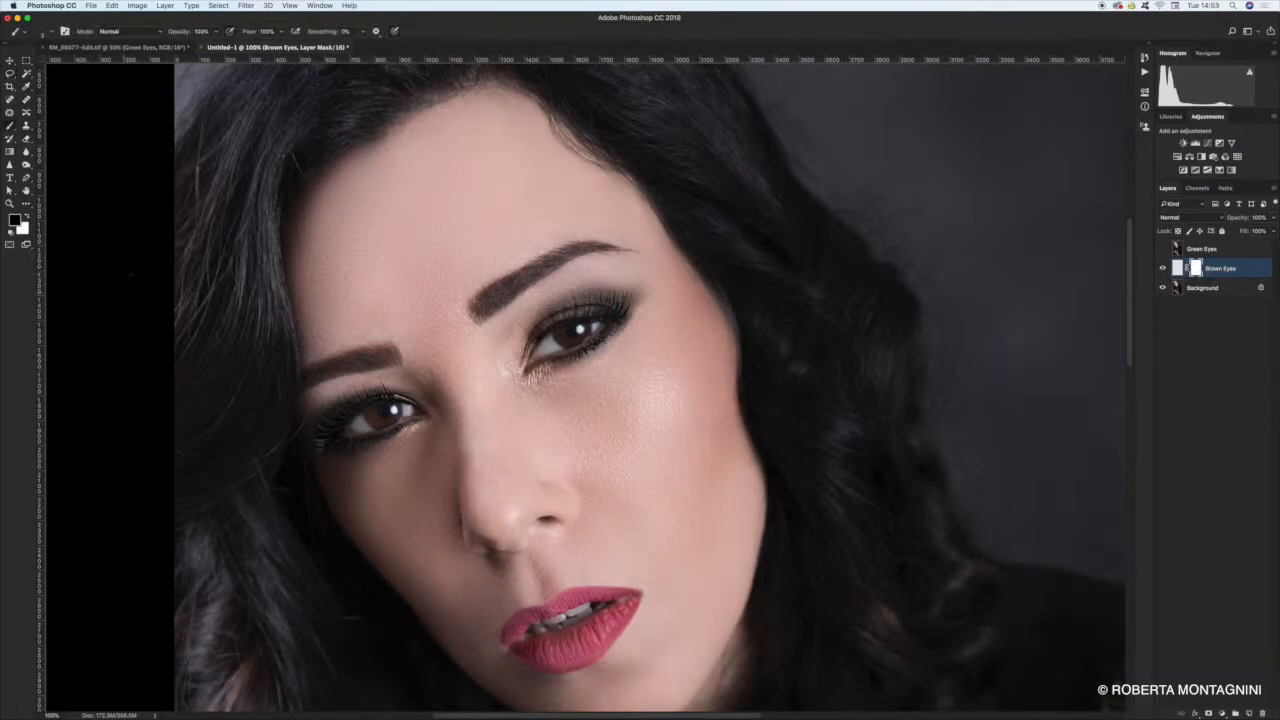
{"action": "left_click", "coordinate": [1162, 268], "text": "alt"}
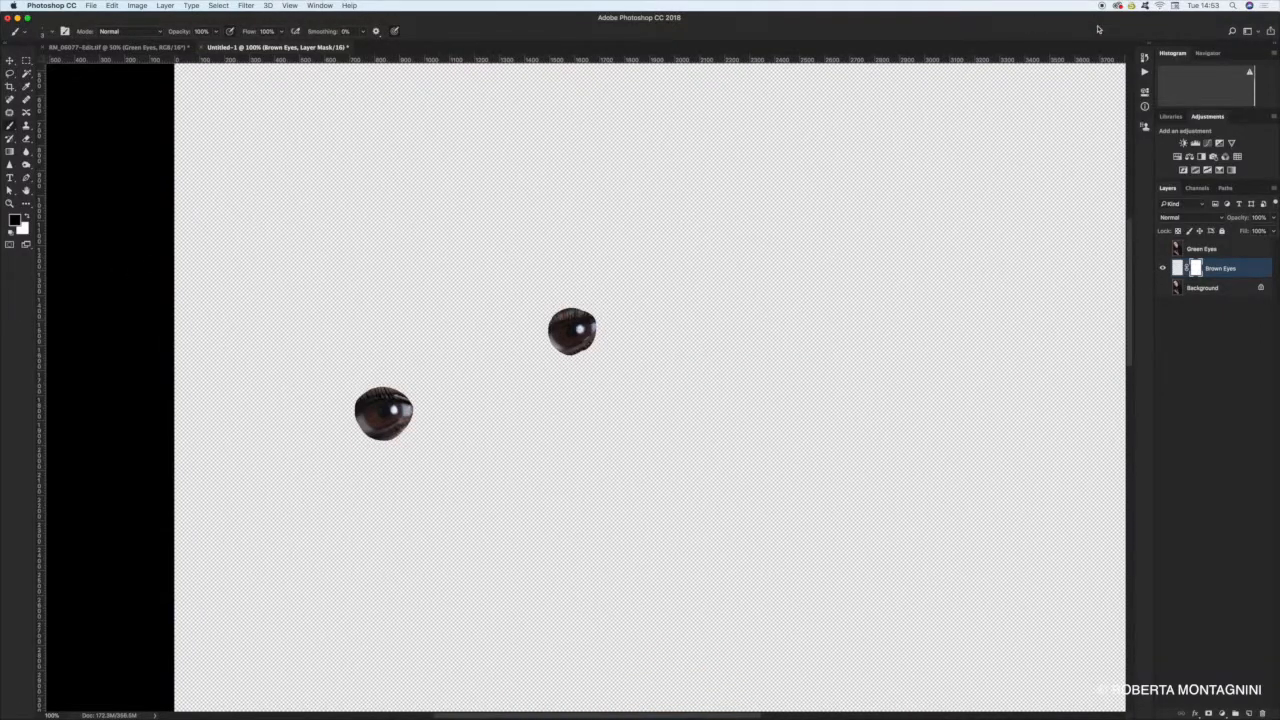
Mask out the lashes, lids and eye white around the right-hand iris with a small soft black brush
{"action": "key", "text": "super+plus"}
{"action": "key", "text": "super+plus"}
{"action": "scroll", "coordinate": [537, 349], "scroll_direction": "up", "scroll_amount": 3}
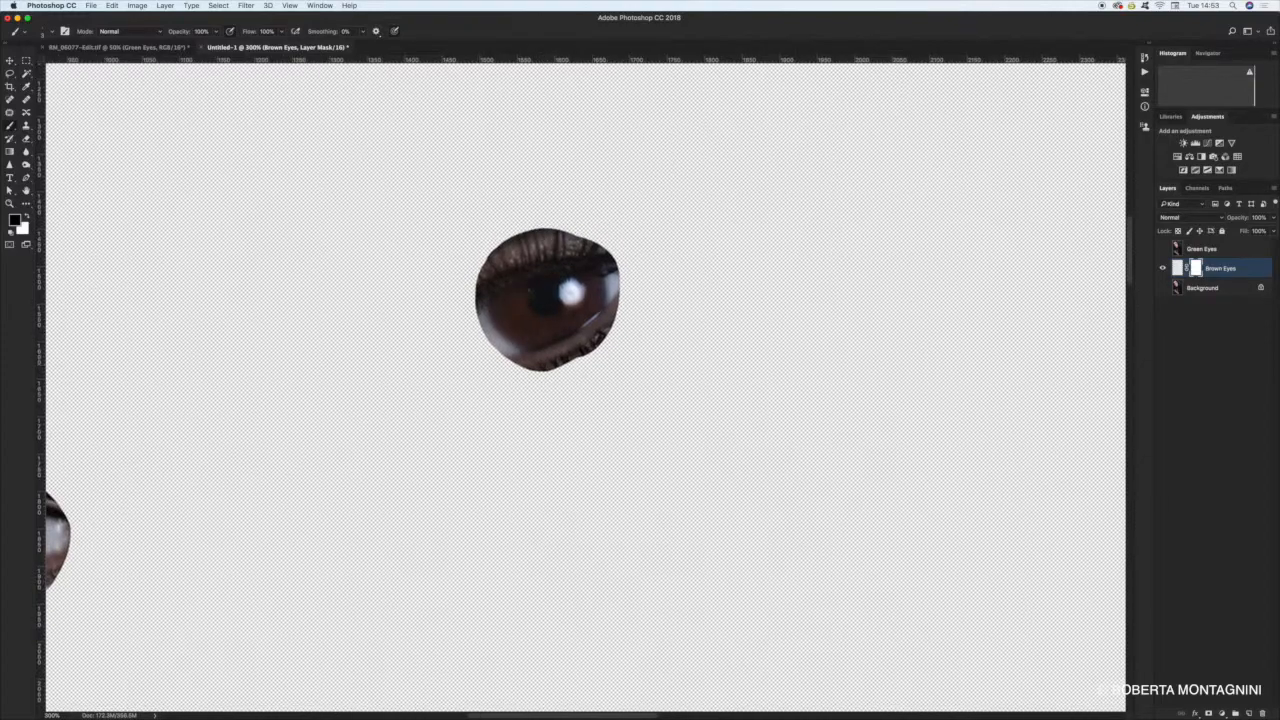
{"action": "right_click", "coordinate": [420, 275]}
{"action": "left_click_drag", "start_coordinate": [472, 299], "coordinate": [481, 300]}
{"action": "left_click", "coordinate": [428, 240]}
{"action": "mouse_move", "coordinate": [630, 310]}
{"action": "left_mouse_down"}
{"action": "mouse_move", "coordinate": [615, 258]}
{"action": "mouse_move", "coordinate": [595, 232]}
{"action": "mouse_move", "coordinate": [505, 238]}
{"action": "mouse_move", "coordinate": [517, 238]}
{"action": "mouse_move", "coordinate": [495, 250]}
{"action": "mouse_move", "coordinate": [606, 238]}
{"action": "mouse_move", "coordinate": [461, 283]}
{"action": "mouse_move", "coordinate": [589, 241]}
{"action": "mouse_move", "coordinate": [522, 252]}
{"action": "mouse_move", "coordinate": [466, 285]}
{"action": "mouse_move", "coordinate": [476, 321]}
{"action": "mouse_move", "coordinate": [533, 378]}
{"action": "mouse_move", "coordinate": [497, 362]}
{"action": "mouse_move", "coordinate": [537, 373]}
{"action": "mouse_move", "coordinate": [595, 350]}
{"action": "mouse_move", "coordinate": [616, 325]}
{"action": "mouse_move", "coordinate": [538, 369]}
{"action": "left_mouse_up"}
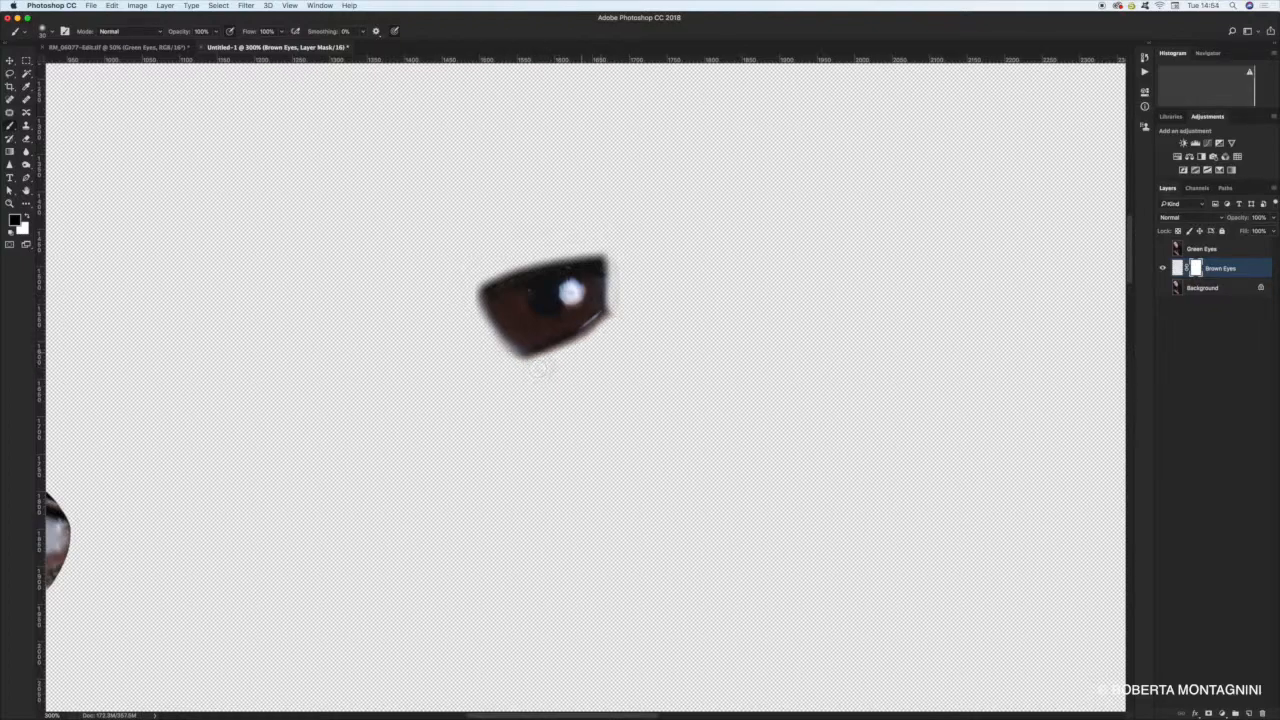
{"action": "key", "text": "x"}
{"action": "key", "text": "x"}
{"action": "key", "text": "x"}
Mask out the lashes, lids and eye white around the left-hand iris, adjusting the brush and restoring iris edges with white
{"action": "mouse_move", "coordinate": [492, 324]}
{"action": "left_mouse_down"}
{"action": "mouse_move", "coordinate": [481, 295]}
{"action": "mouse_move", "coordinate": [939, 163]}
{"action": "left_mouse_up"}
{"action": "key", "text": "x"}
{"action": "key", "text": "x"}
{"action": "key", "text": "x"}
{"action": "mouse_move", "coordinate": [503, 430]}
{"action": "left_mouse_down"}
{"action": "mouse_move", "coordinate": [507, 393]}
{"action": "mouse_move", "coordinate": [388, 436]}
{"action": "mouse_move", "coordinate": [483, 332]}
{"action": "mouse_move", "coordinate": [378, 346]}
{"action": "left_mouse_up"}
{"action": "right_click", "coordinate": [466, 278]}
{"action": "left_click_drag", "start_coordinate": [525, 290], "coordinate": [522, 290]}
{"action": "left_click", "coordinate": [371, 292]}
{"action": "key", "text": "x"}
{"action": "left_click_drag", "start_coordinate": [395, 418], "coordinate": [388, 407]}
{"action": "key", "text": "x"}
{"action": "mouse_move", "coordinate": [483, 393]}
{"action": "left_mouse_down"}
{"action": "mouse_move", "coordinate": [457, 340]}
{"action": "mouse_move", "coordinate": [356, 372]}
{"action": "mouse_move", "coordinate": [409, 451]}
{"action": "mouse_move", "coordinate": [398, 447]}
{"action": "mouse_move", "coordinate": [496, 404]}
{"action": "left_mouse_up"}
Refine the mask edges around the right-hand iris by painting with black and white
{"action": "mouse_move", "coordinate": [952, 189]}
{"action": "left_mouse_down"}
{"action": "mouse_move", "coordinate": [706, 261]}
{"action": "mouse_move", "coordinate": [794, 164]}
{"action": "mouse_move", "coordinate": [823, 177]}
{"action": "mouse_move", "coordinate": [812, 236]}
{"action": "mouse_move", "coordinate": [735, 262]}
{"action": "left_mouse_up"}
{"action": "key", "text": "x"}
{"action": "left_click_drag", "start_coordinate": [804, 214], "coordinate": [807, 204]}
{"action": "key", "text": "x"}
{"action": "left_click_drag", "start_coordinate": [699, 242], "coordinate": [684, 183]}
{"action": "key", "text": "x"}
{"action": "key", "text": "x"}
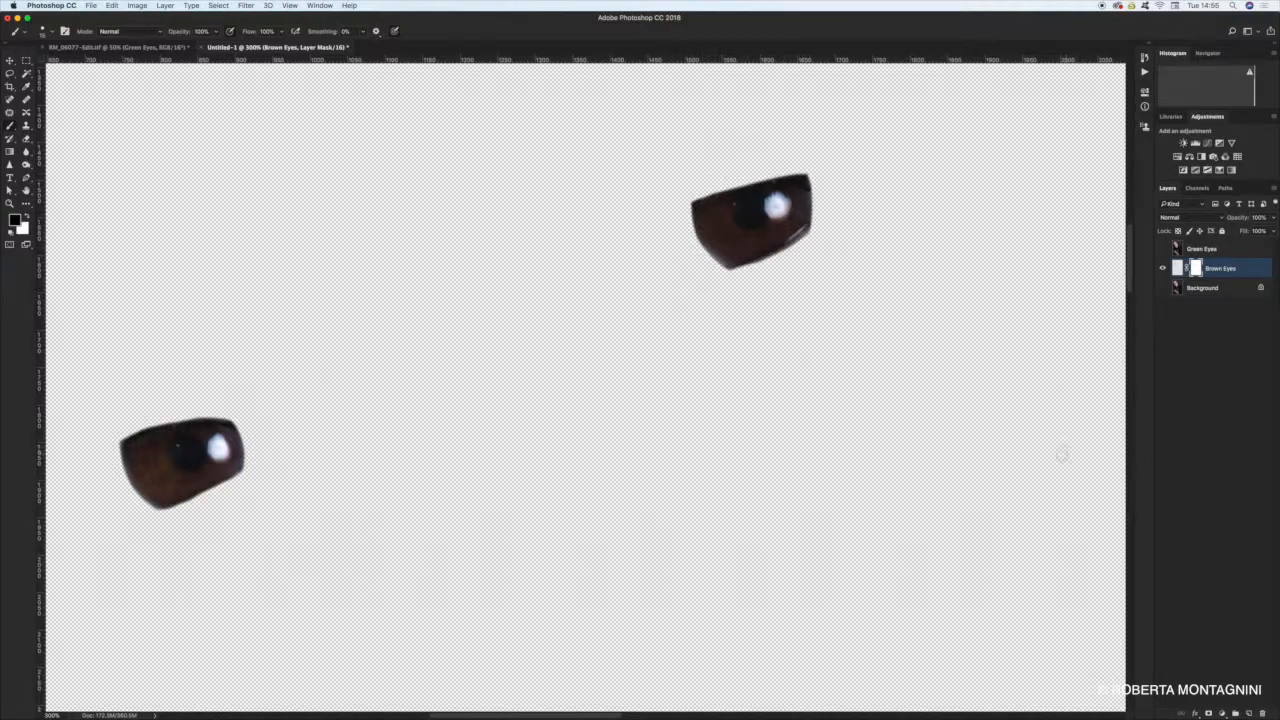
Show the Background layer again beneath the masked irises and make it the active layer
{"action": "left_click", "coordinate": [1182, 335]}
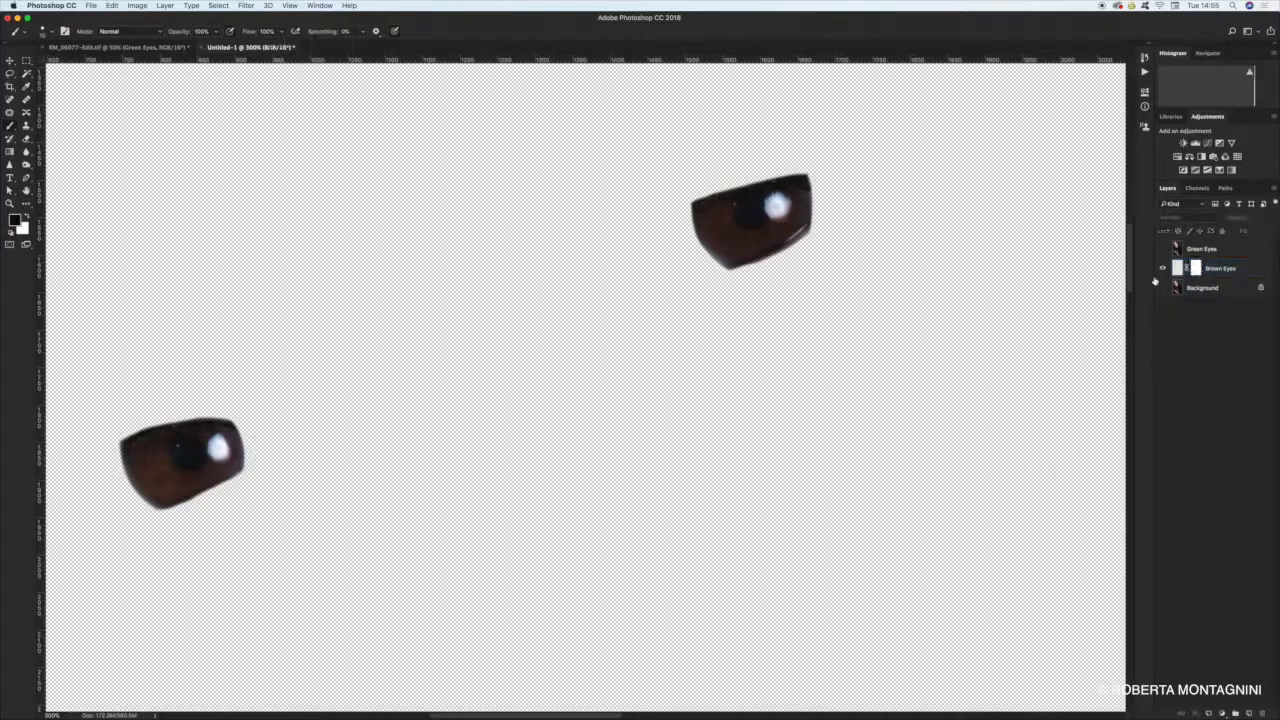
{"action": "left_click", "coordinate": [1162, 287]}
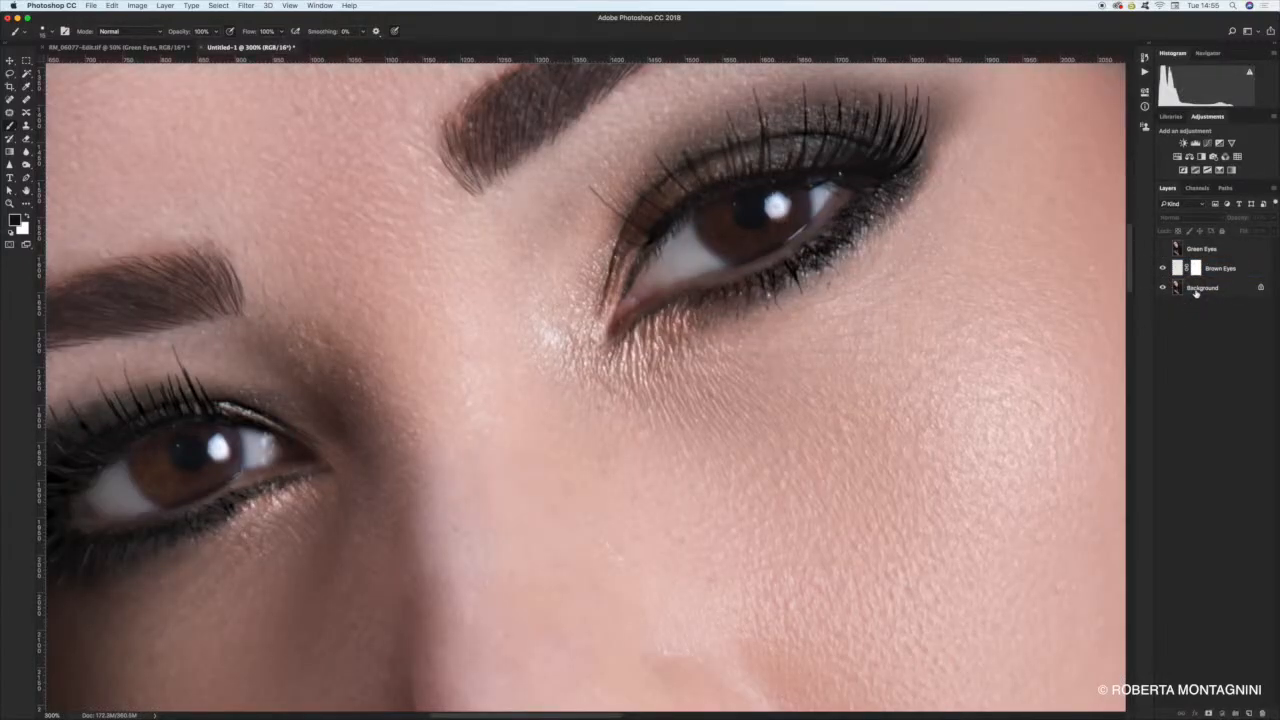
{"action": "left_click", "coordinate": [1176, 288]}
{"action": "key", "text": "super+minus"}
{"action": "key", "text": "super+minus"}
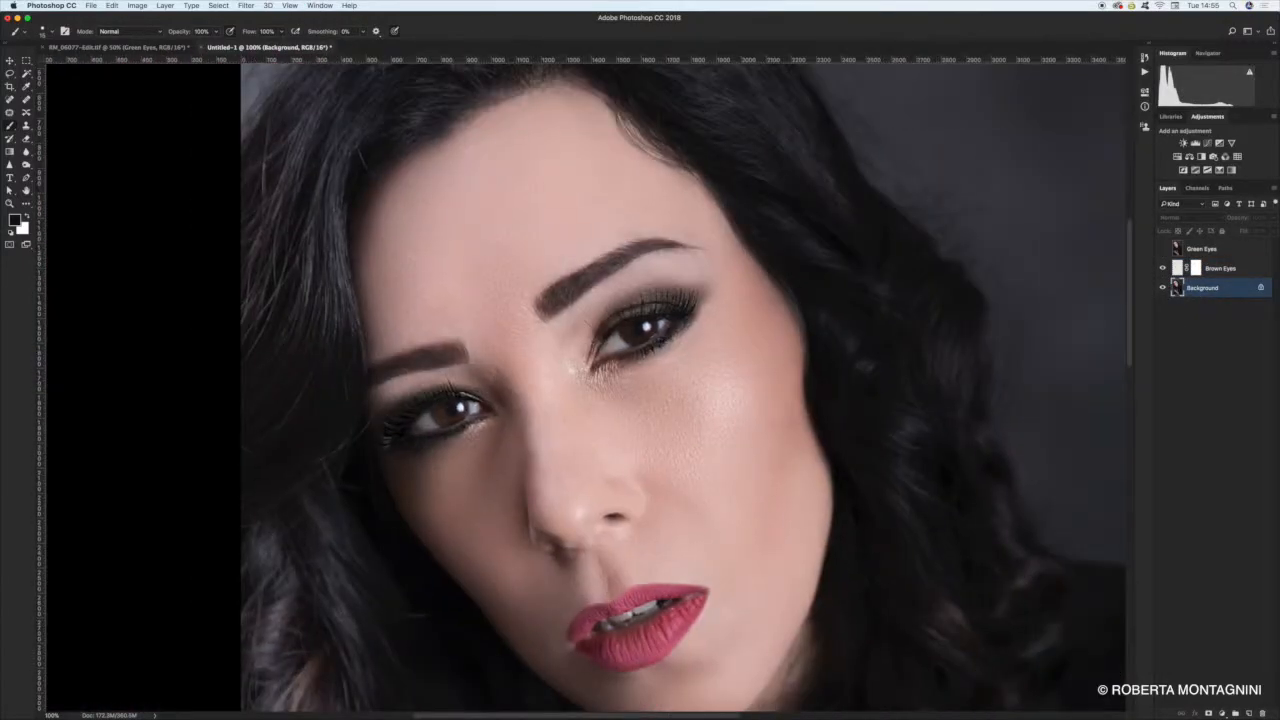
Duplicate the Brown Eyes layer with its mask and hide the original
{"action": "left_click", "coordinate": [1163, 268]}
{"action": "left_click", "coordinate": [1180, 268]}
{"action": "key", "text": "super+j"}
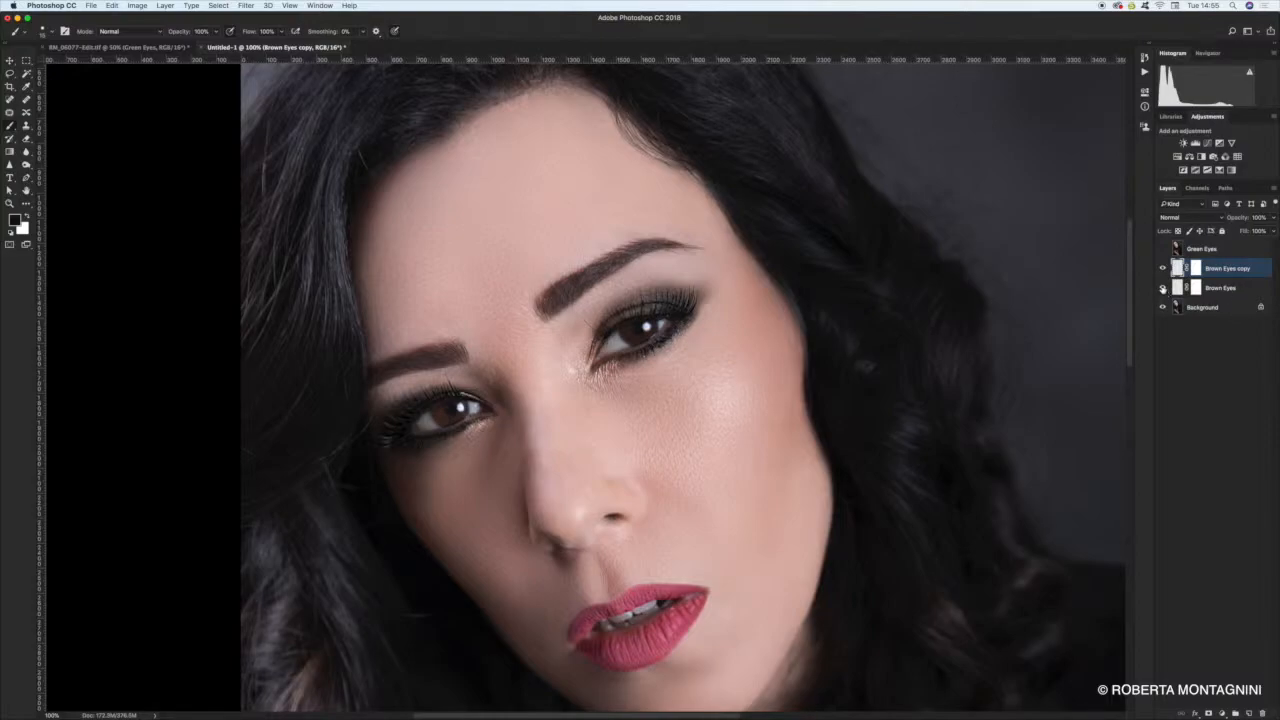
Rename the duplicated layer as Brown Eyes 1
{"action": "double_click", "coordinate": [1236, 269]}
{"action": "left_click", "coordinate": [1246, 276]}
{"action": "double_click", "coordinate": [1240, 269]}
{"action": "type", "text": "1"}
{"action": "key", "text": "Tab"}
Add a Hue/Saturation adjustment with Colorize enabled above Brown Eyes 1 and clip it to that layer
{"action": "left_click", "coordinate": [1240, 268]}
{"action": "left_click", "coordinate": [1177, 157]}
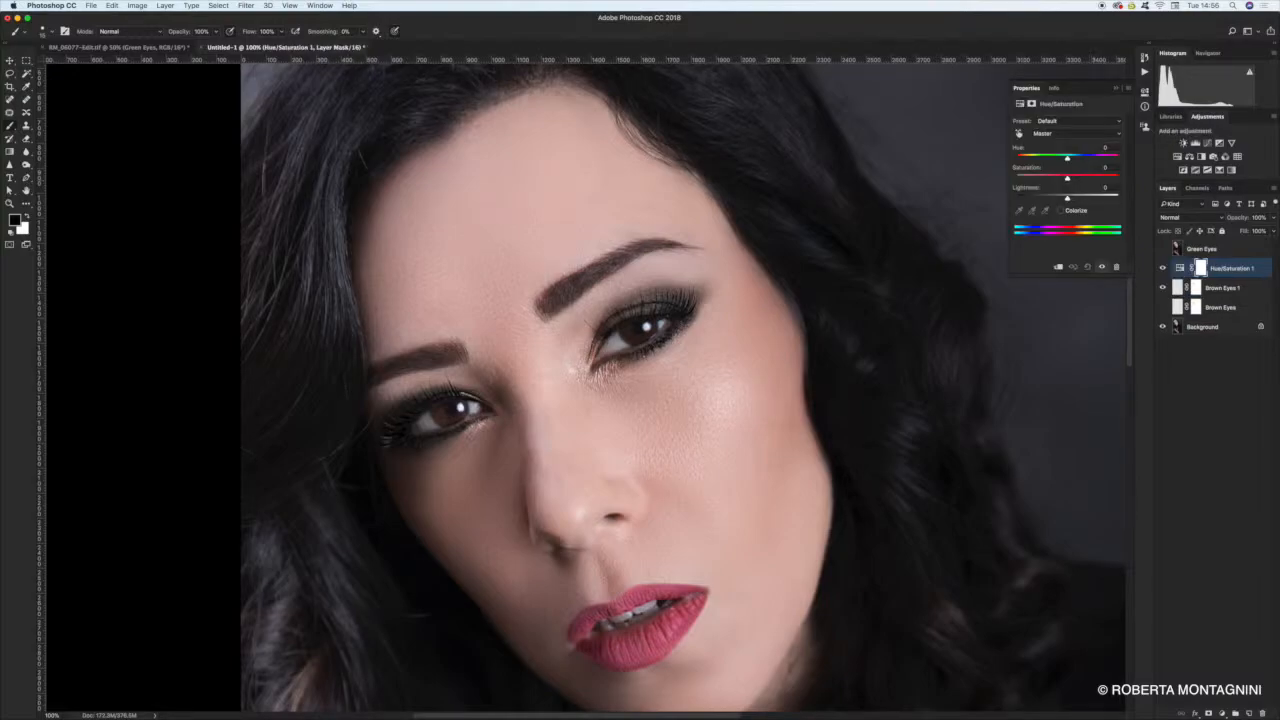
{"action": "left_click", "coordinate": [1061, 210]}
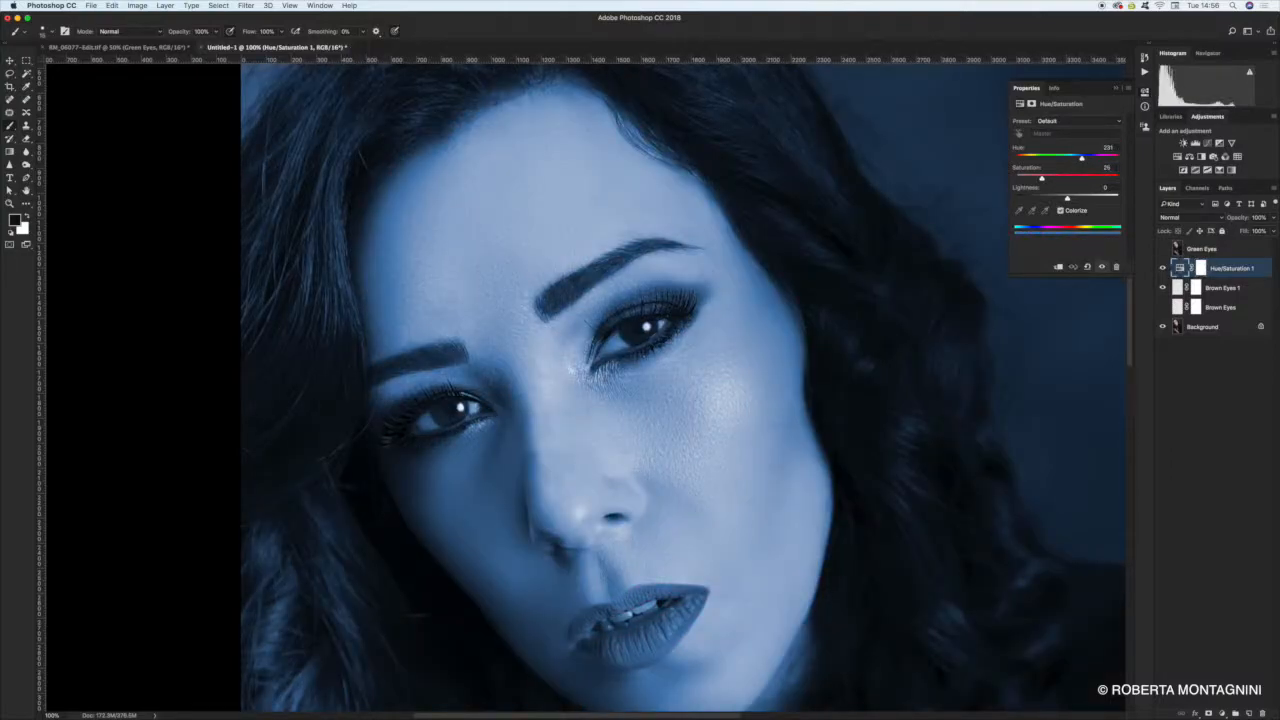
{"action": "right_click", "coordinate": [1232, 268]}
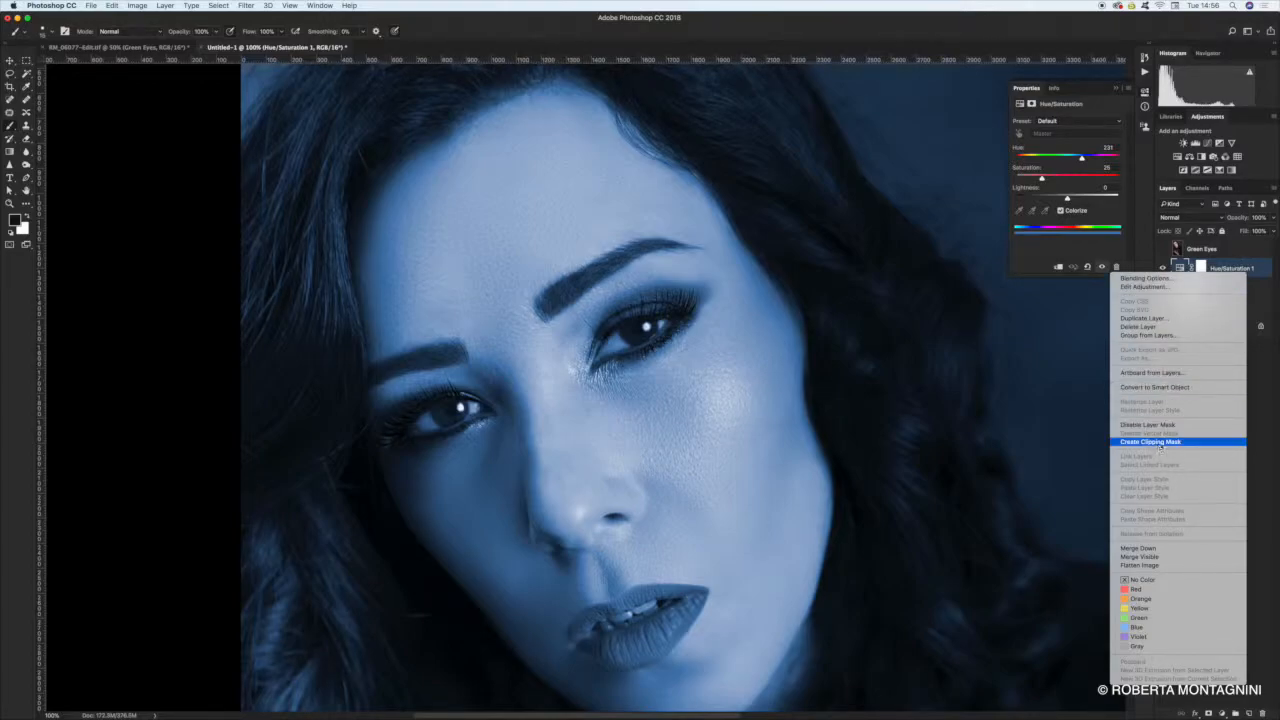
{"action": "left_click", "coordinate": [1160, 442]}
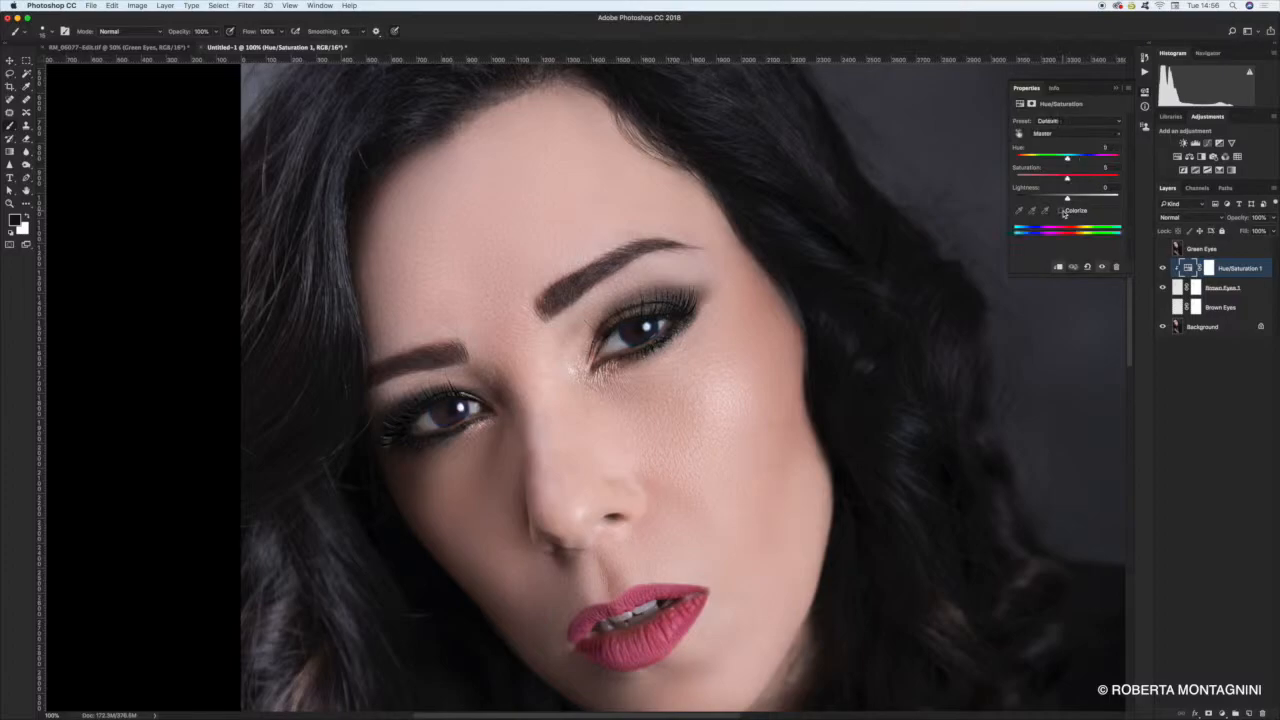
Set the eye colour adjustment to hue 258, saturation 7 and lightness -26
{"action": "left_click_drag", "start_coordinate": [1041, 178], "coordinate": [1090, 160]}
{"action": "left_click_drag", "start_coordinate": [1067, 199], "coordinate": [1051, 201]}
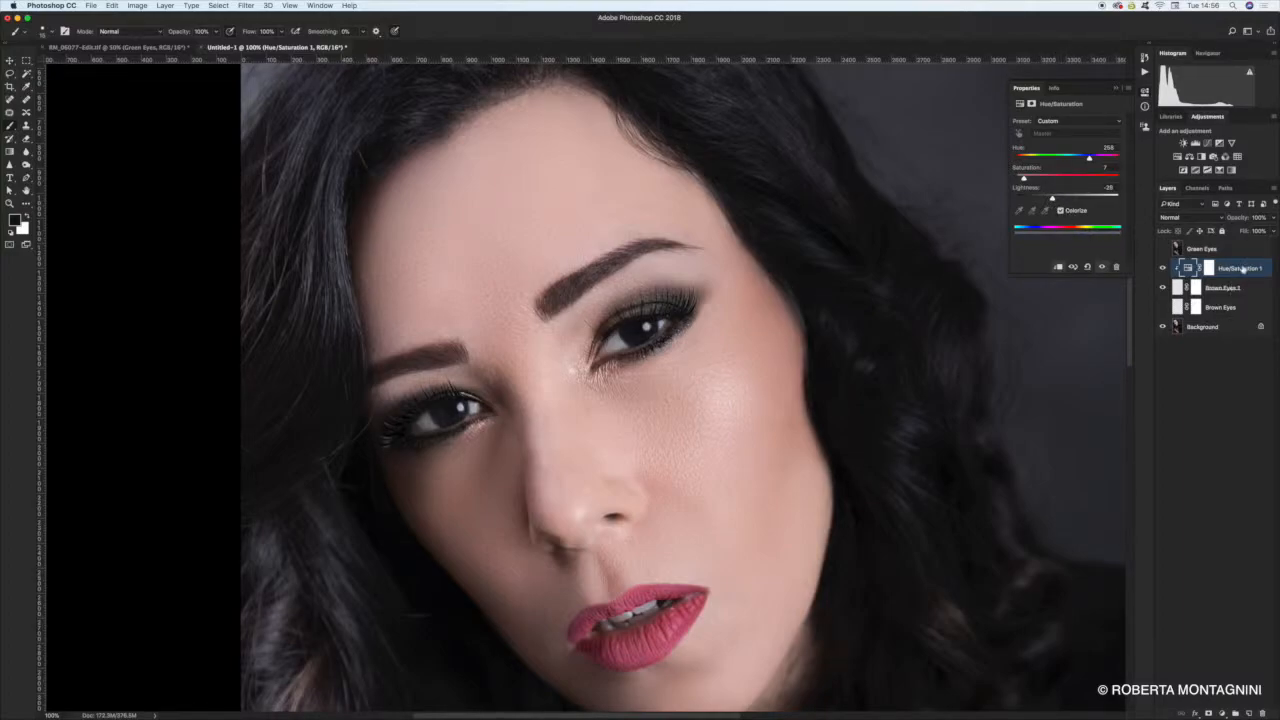
Add a Curves adjustment above the Hue/Saturation layer and clip it to the Brown Eyes 1 layer
{"action": "left_click", "coordinate": [1209, 143]}
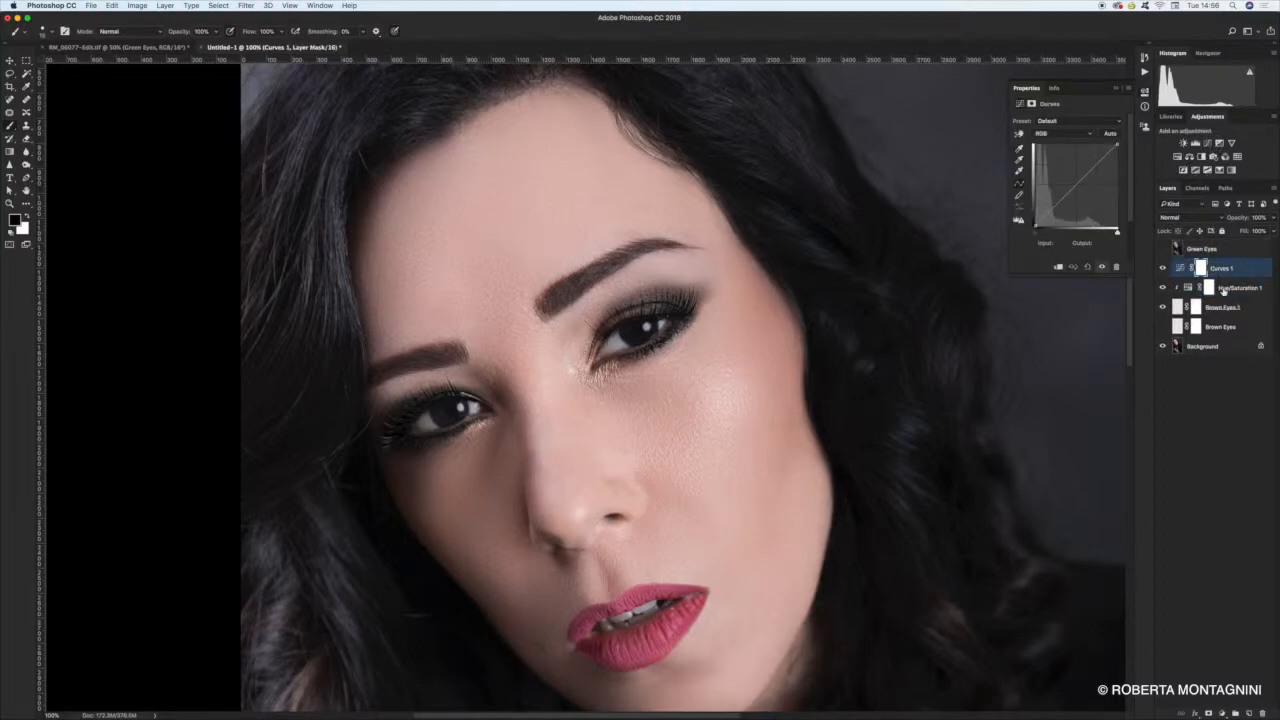
{"action": "right_click", "coordinate": [1243, 272]}
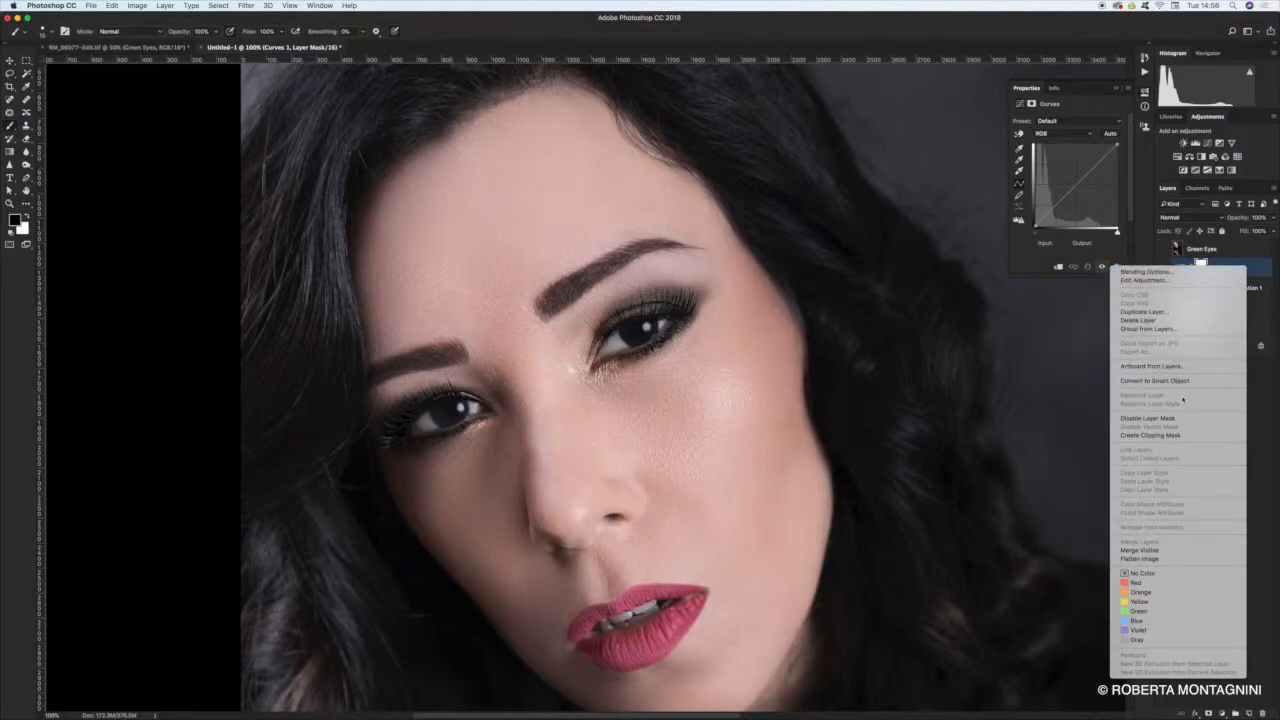
{"action": "left_click", "coordinate": [1180, 438]}
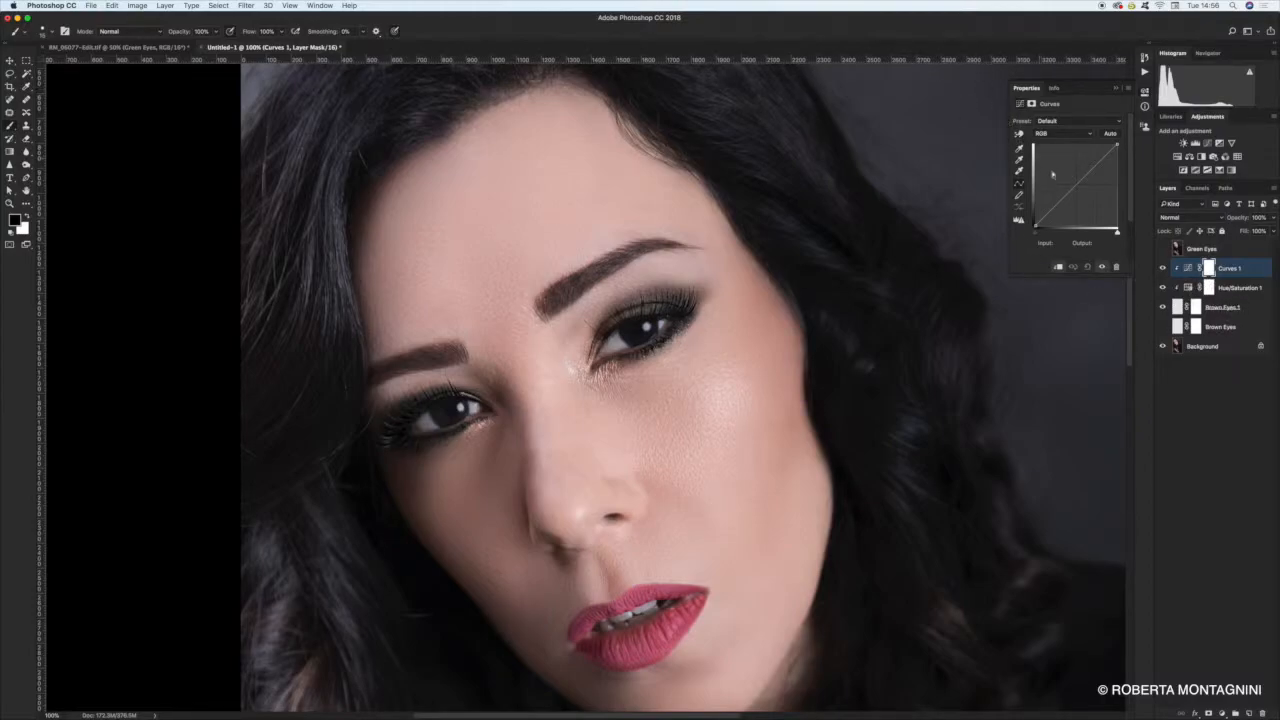
Brighten the irises by pulling the clipped Curves 1 adjustment up strongly at input 64
{"action": "left_click_drag", "start_coordinate": [1067, 196], "coordinate": [1056, 166]}
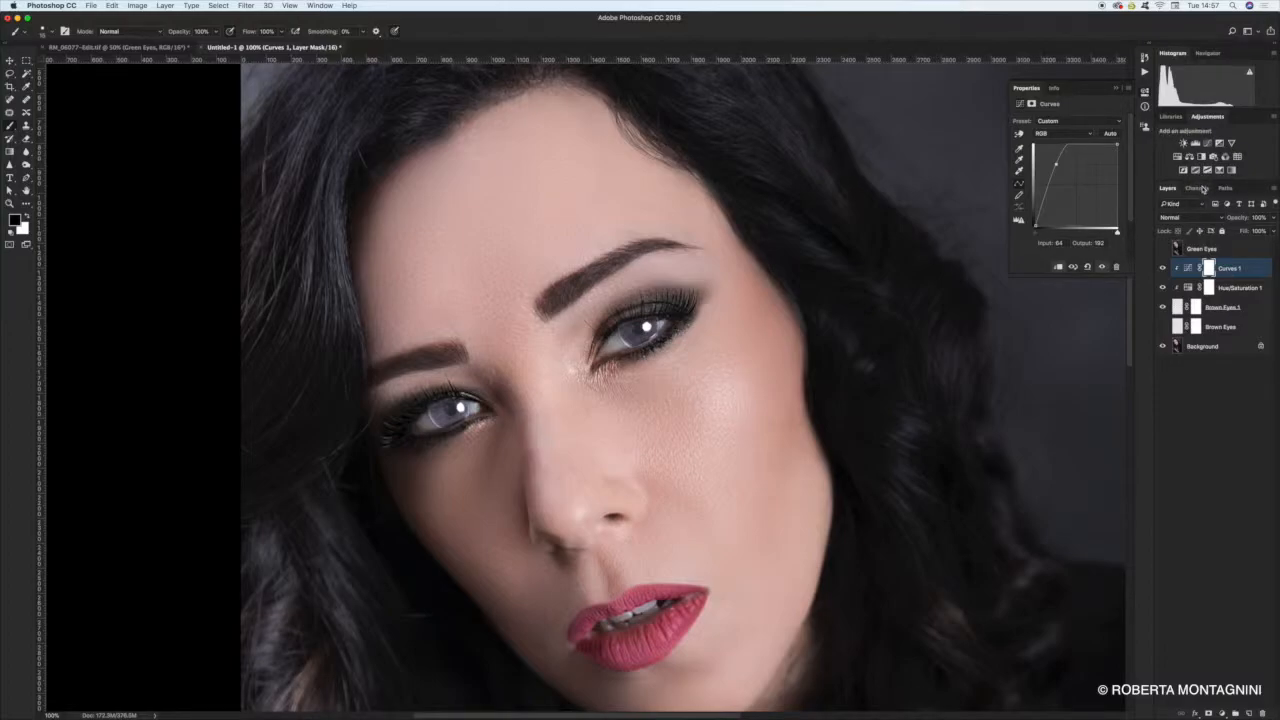
{"action": "key", "text": "super+minus"}
{"action": "key", "text": "super+minus"}
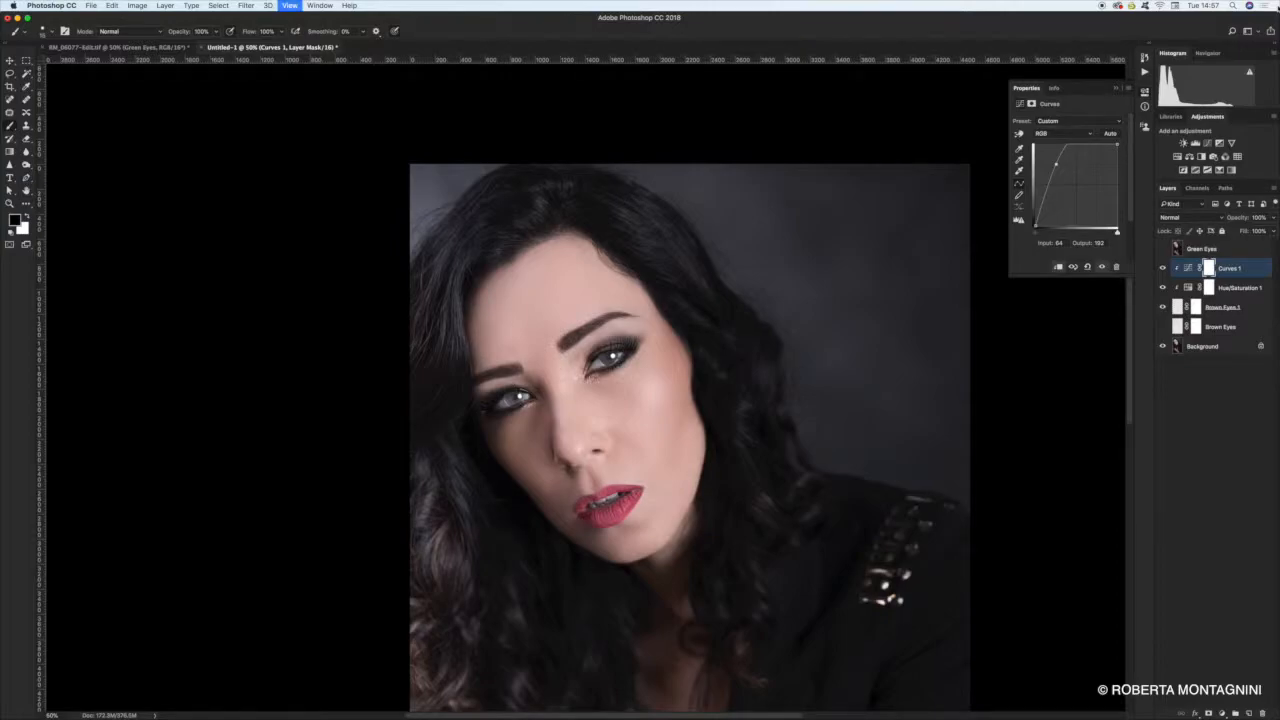
{"action": "key", "text": "super+plus"}
{"action": "key", "text": "super+plus"}
{"action": "key", "text": "super+plus"}
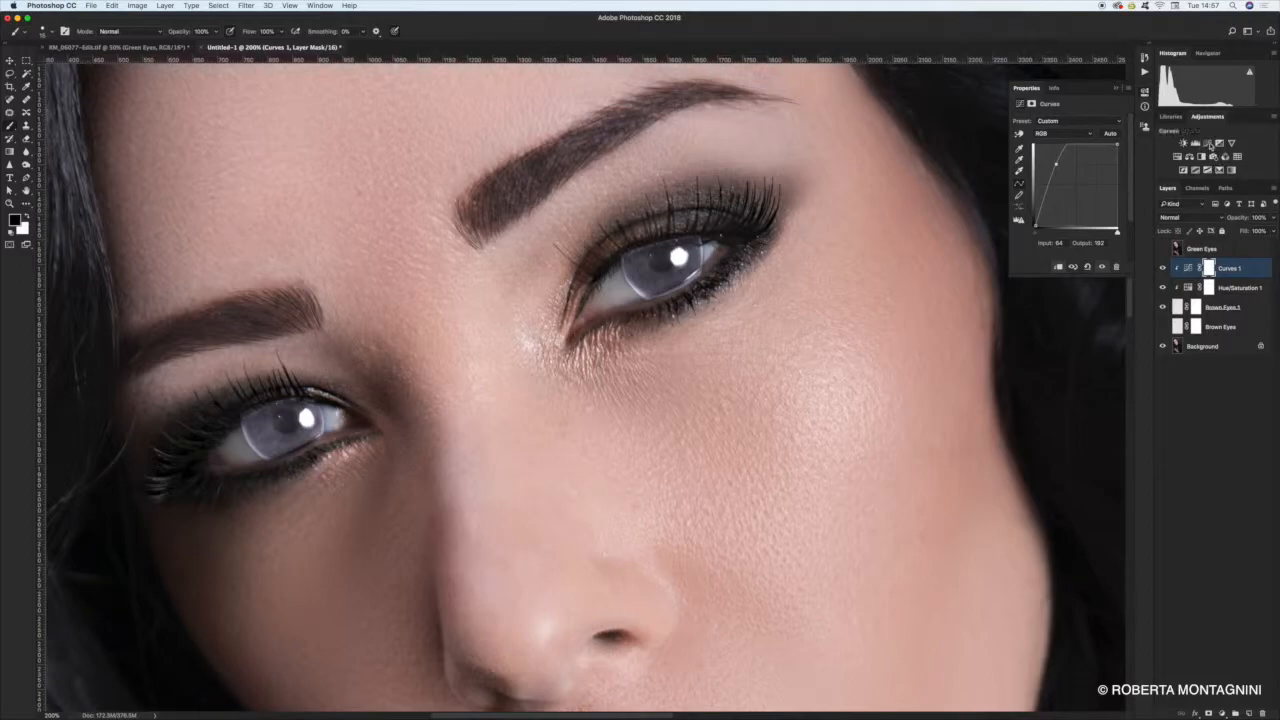
Add a strongly brightening, unclipped Curves adjustment above Curves 1 and invert its layer mask to black
{"action": "left_click", "coordinate": [1213, 157]}
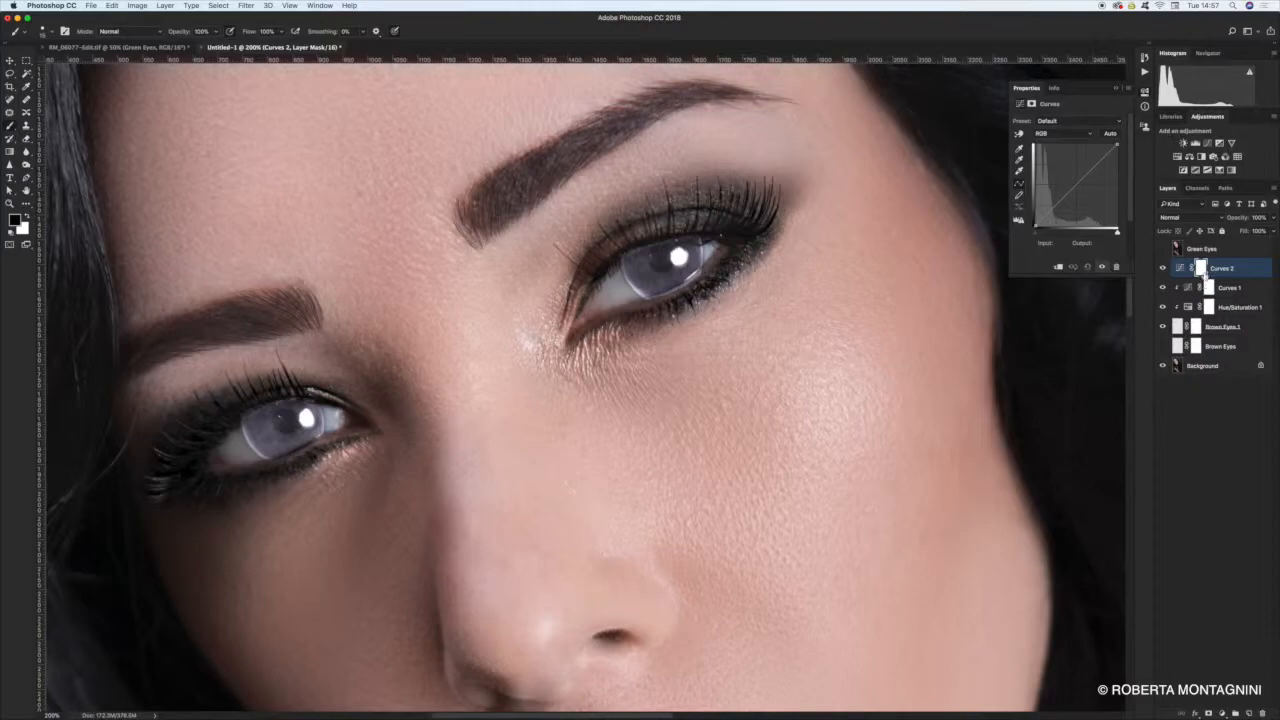
{"action": "left_click", "coordinate": [1182, 268]}
{"action": "left_click_drag", "start_coordinate": [1075, 188], "coordinate": [1056, 167]}
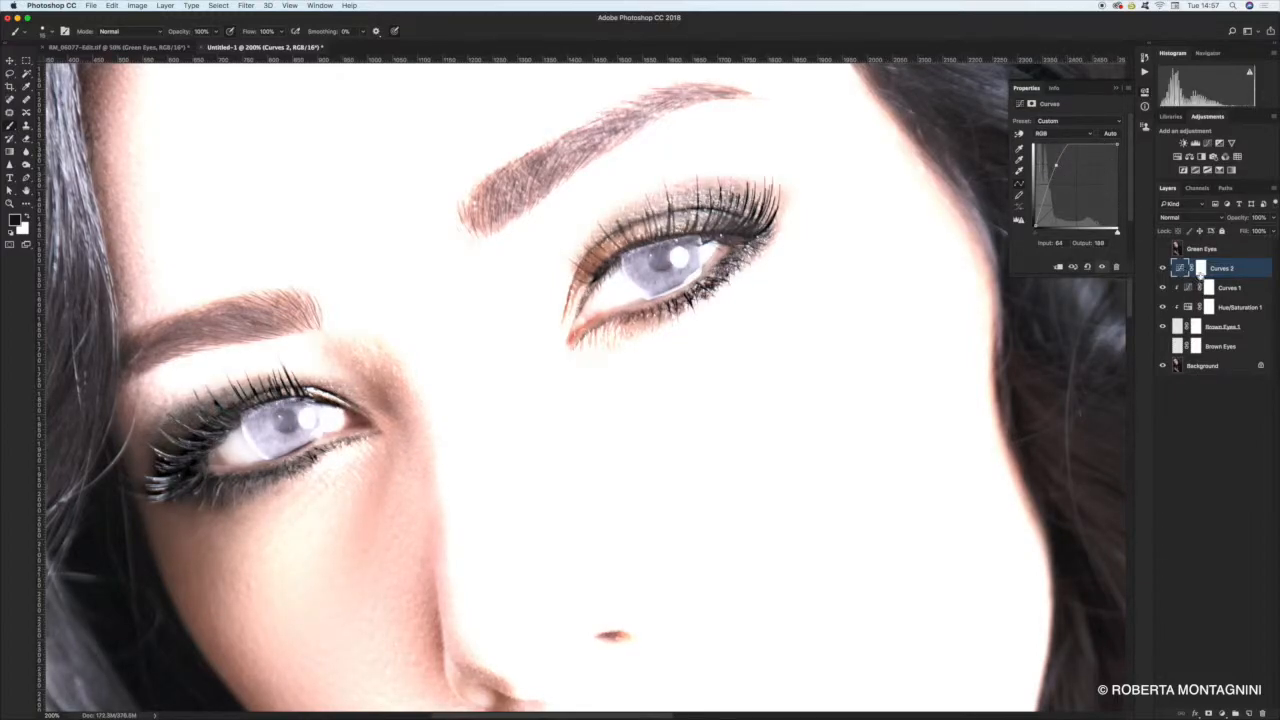
{"action": "left_click", "coordinate": [1201, 270]}
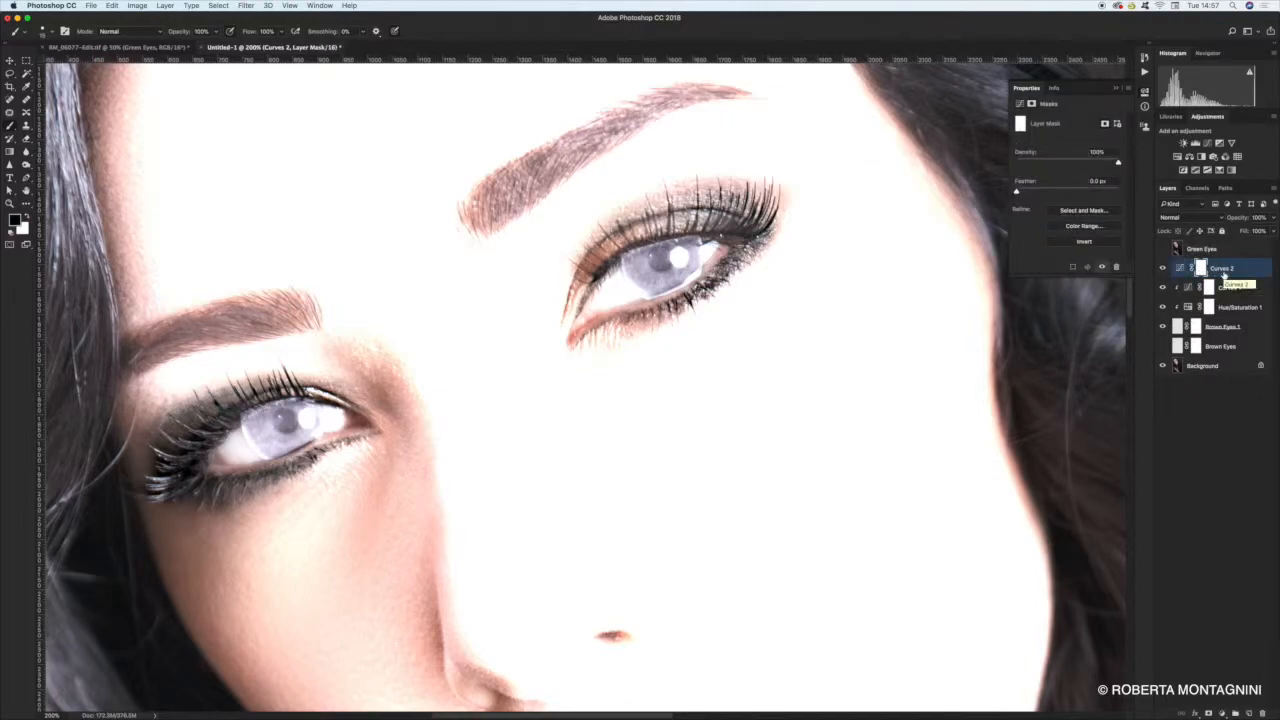
{"action": "key", "text": "super+i"}
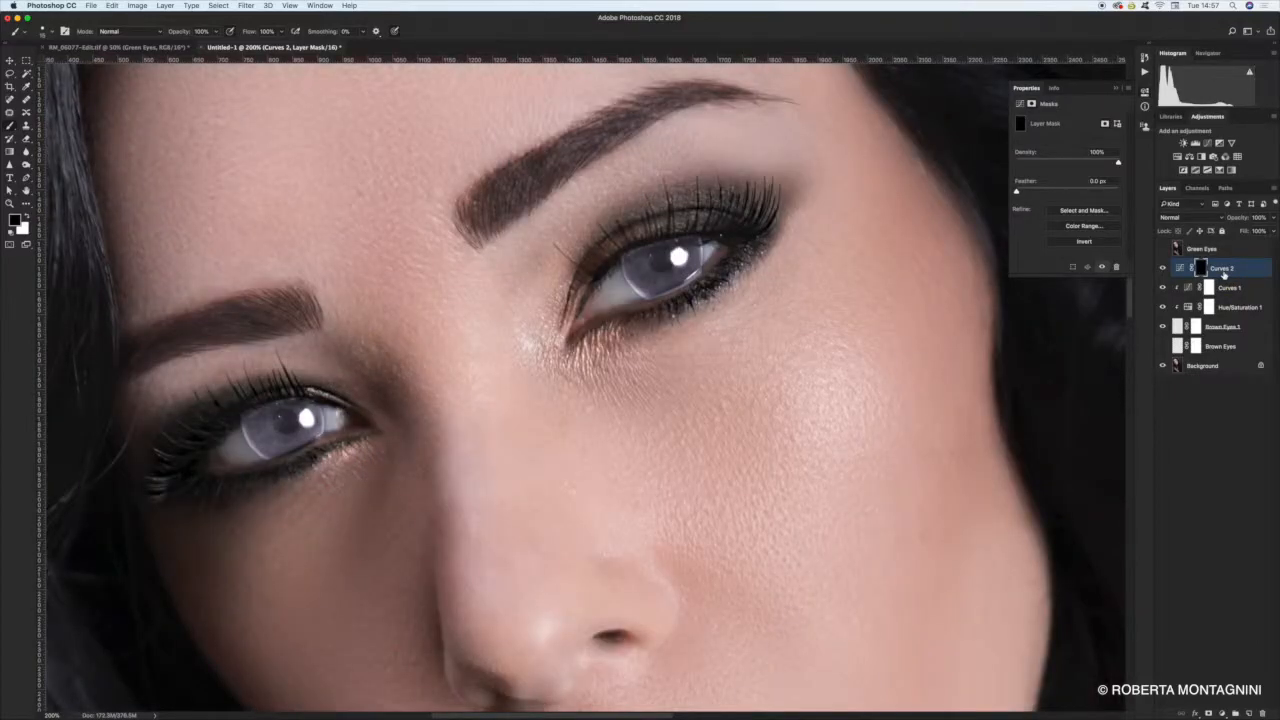
Add another Curves adjustment on top that strongly darkens the image, and invert its layer mask to black
{"action": "left_click", "coordinate": [1209, 145]}
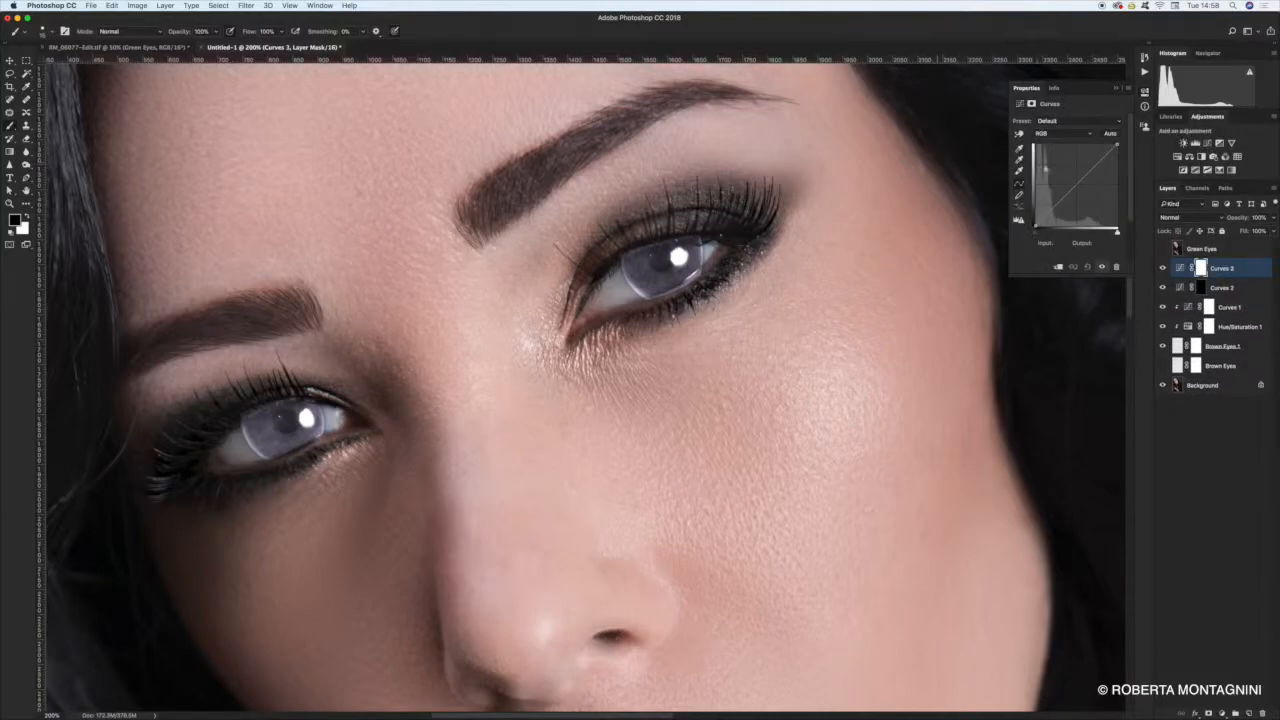
{"action": "left_click_drag", "start_coordinate": [1075, 181], "coordinate": [1096, 206]}
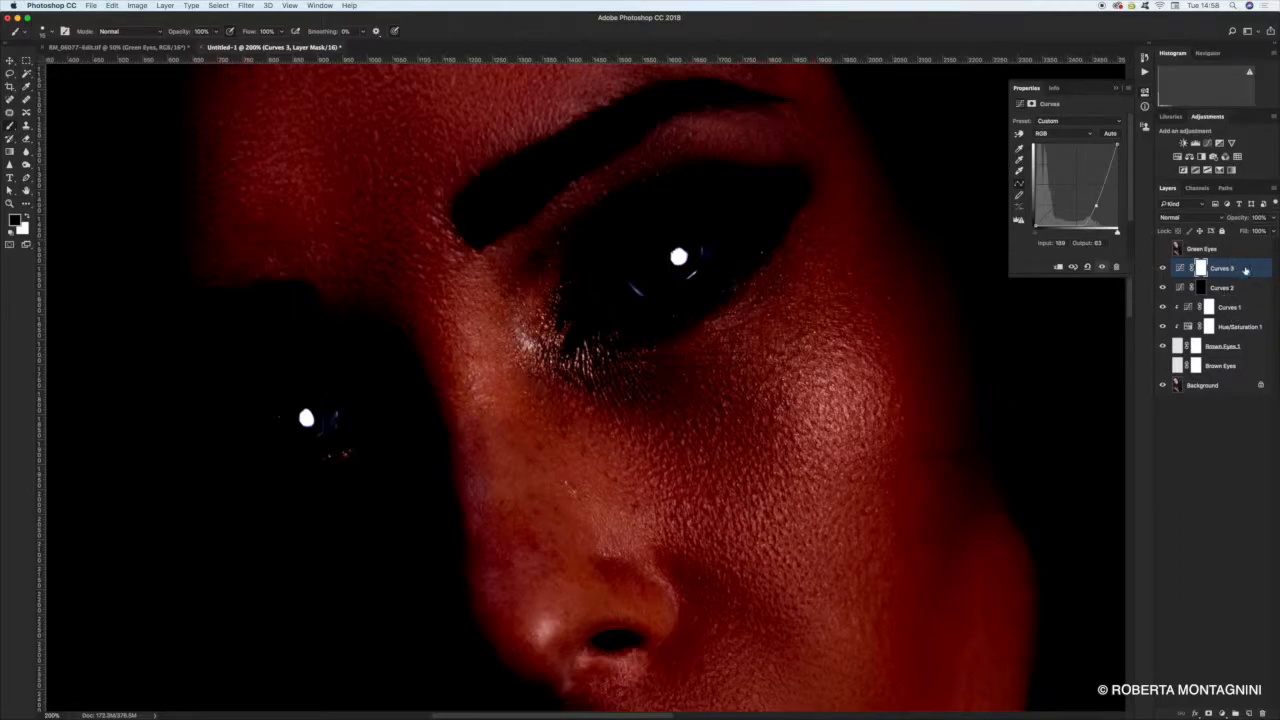
{"action": "left_click", "coordinate": [1205, 268]}
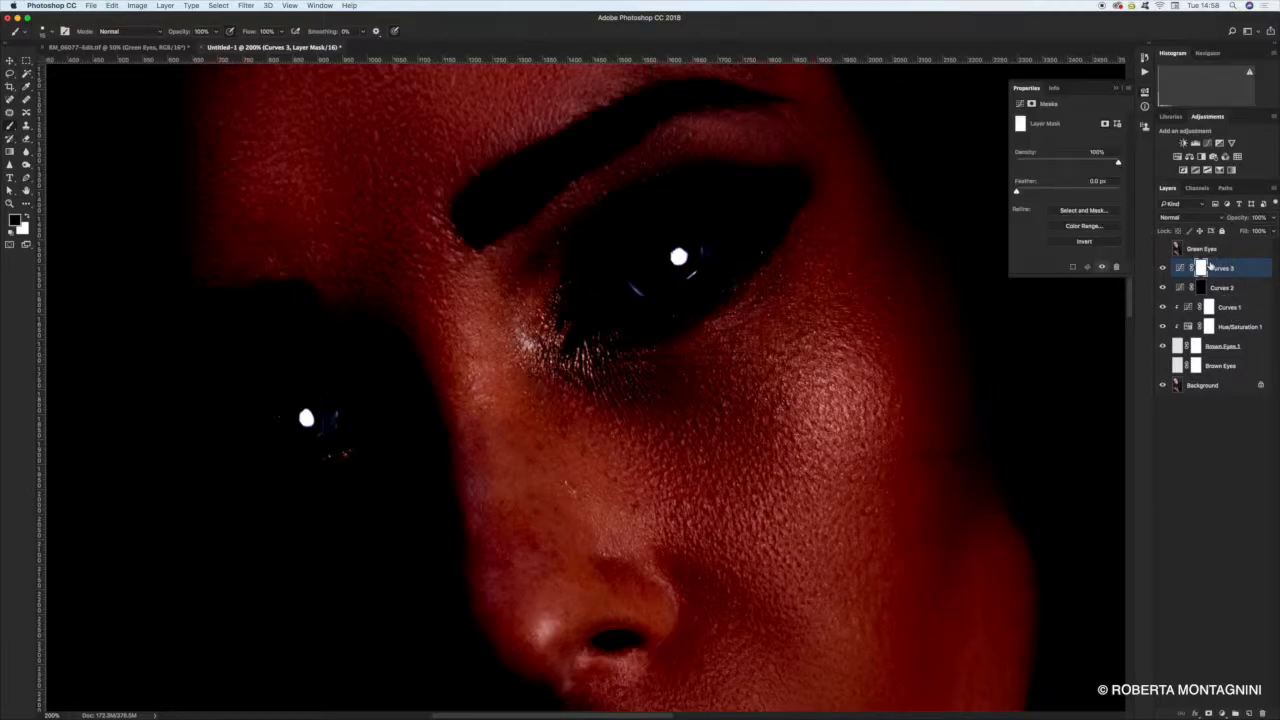
{"action": "key", "text": "super+i"}
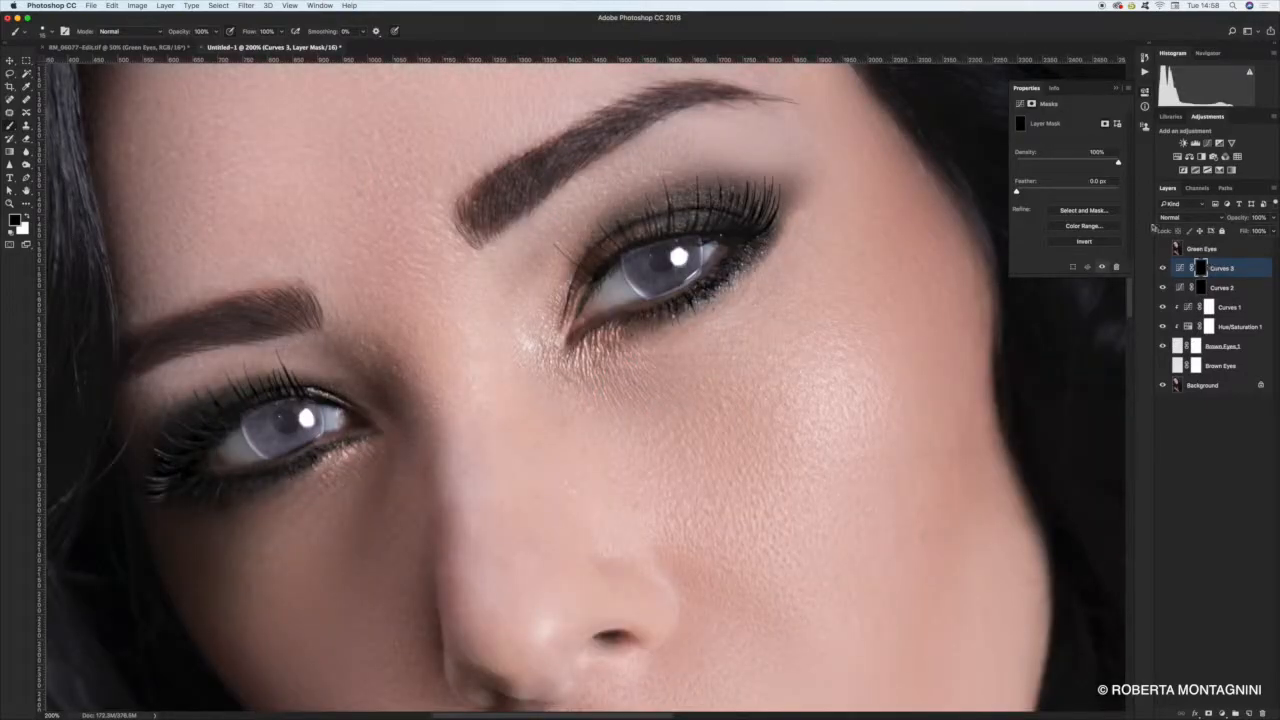
Rename the darkening curves layer as DARK and the brightening one as LIGHT
{"action": "double_click", "coordinate": [1220, 269]}
{"action": "type", "text": "DARK"}
{"action": "key", "text": "Return"}
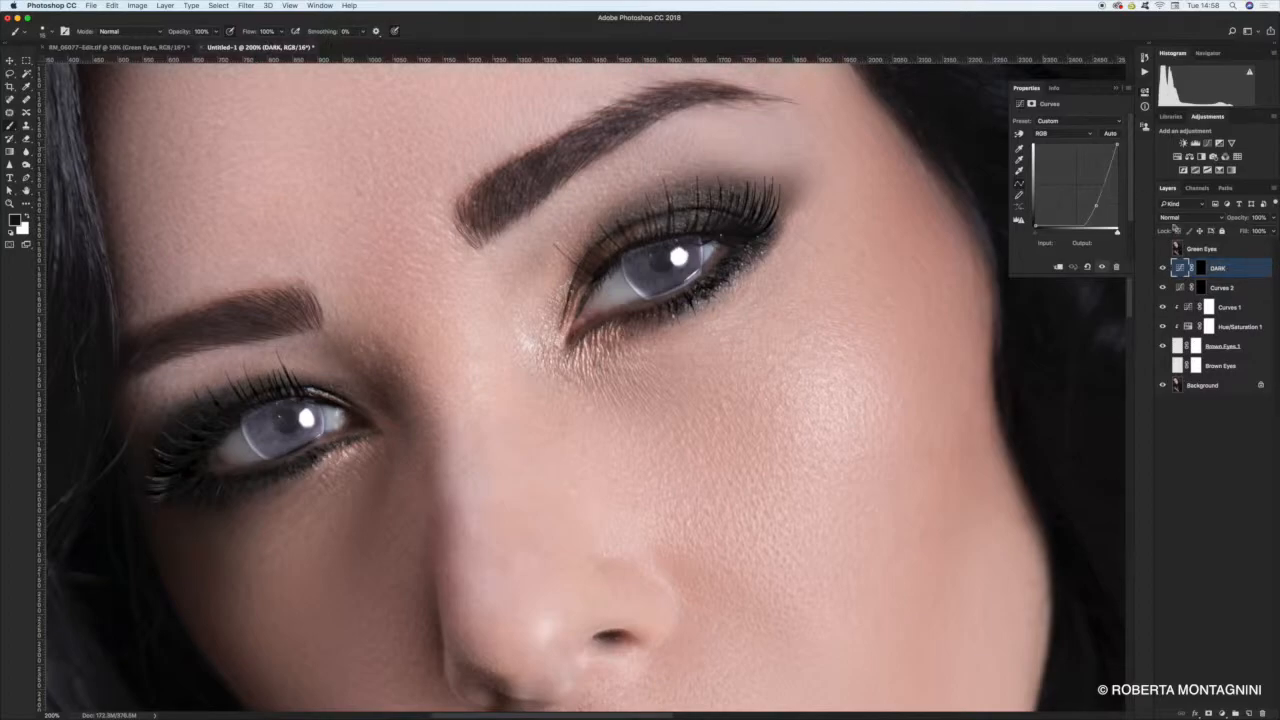
{"action": "left_click", "coordinate": [1220, 287]}
{"action": "double_click", "coordinate": [1216, 287]}
{"action": "type", "text": "Ligh"}
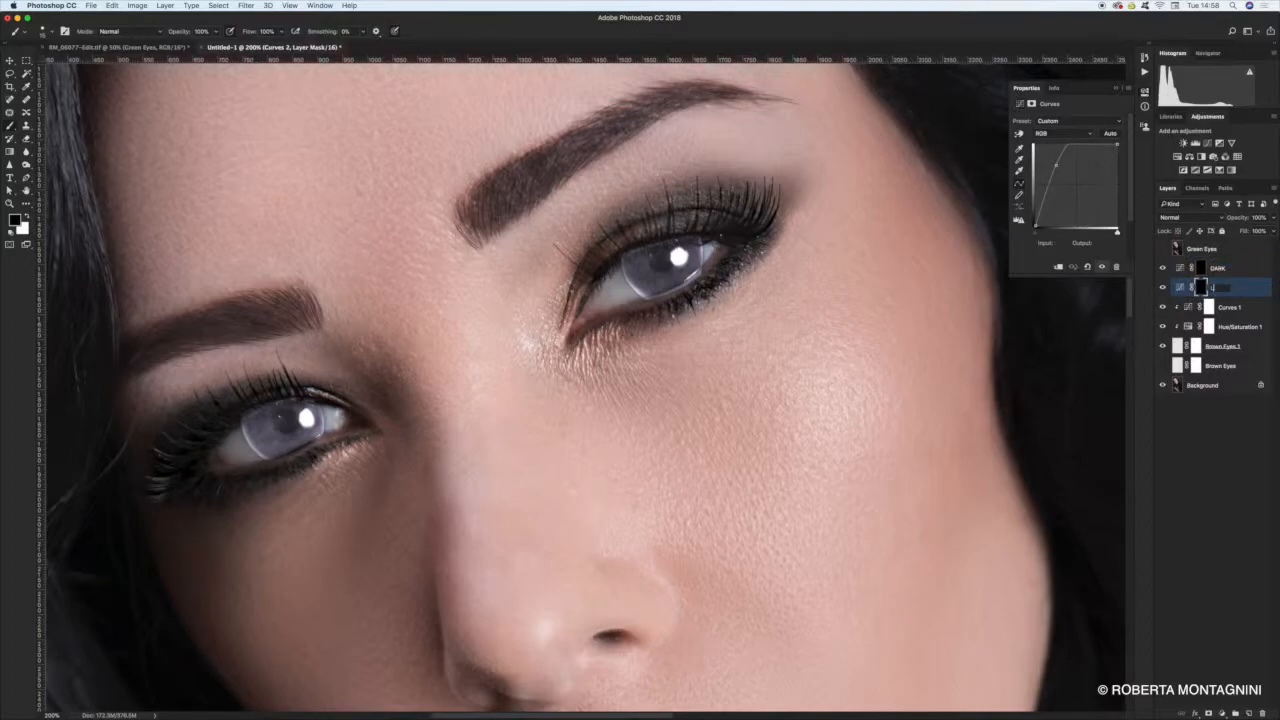
{"action": "type", "text": "T"}
{"action": "key", "text": "Return"}
Move the LIGHT layer above the DARK layer in the stack
{"action": "left_click", "coordinate": [1222, 308]}
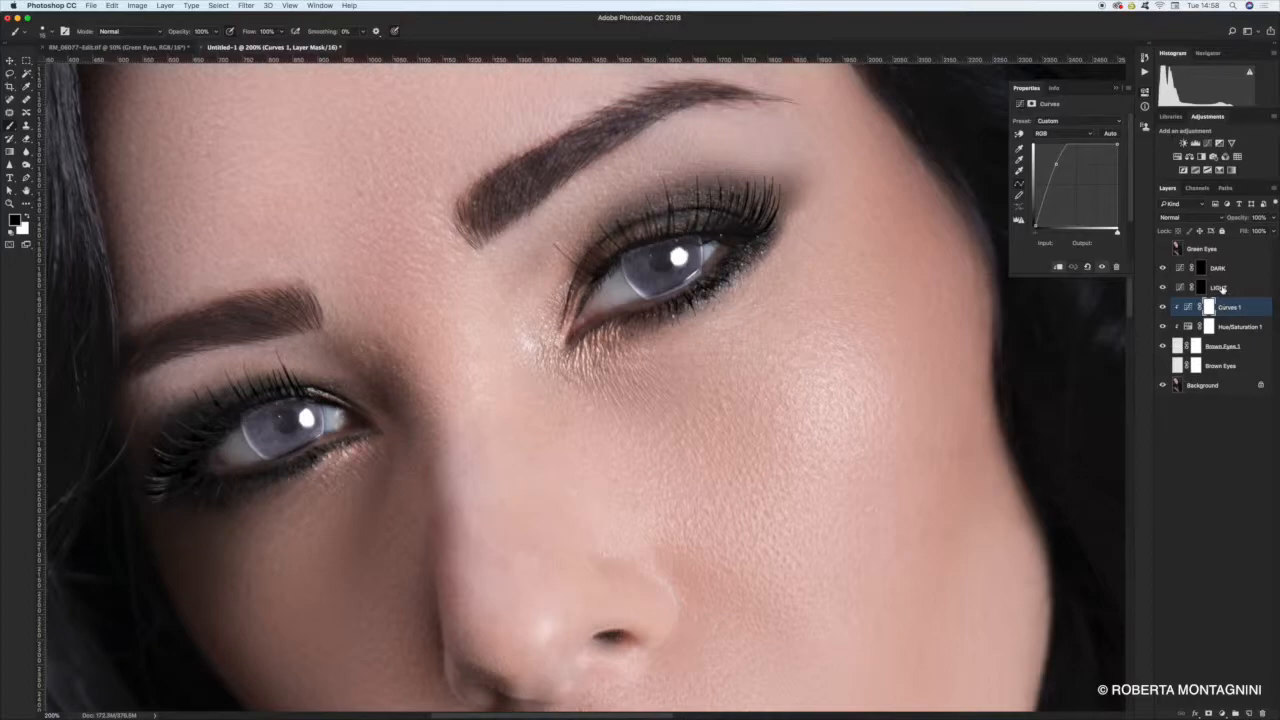
{"action": "left_click", "coordinate": [1216, 292]}
{"action": "left_click", "coordinate": [1201, 288]}
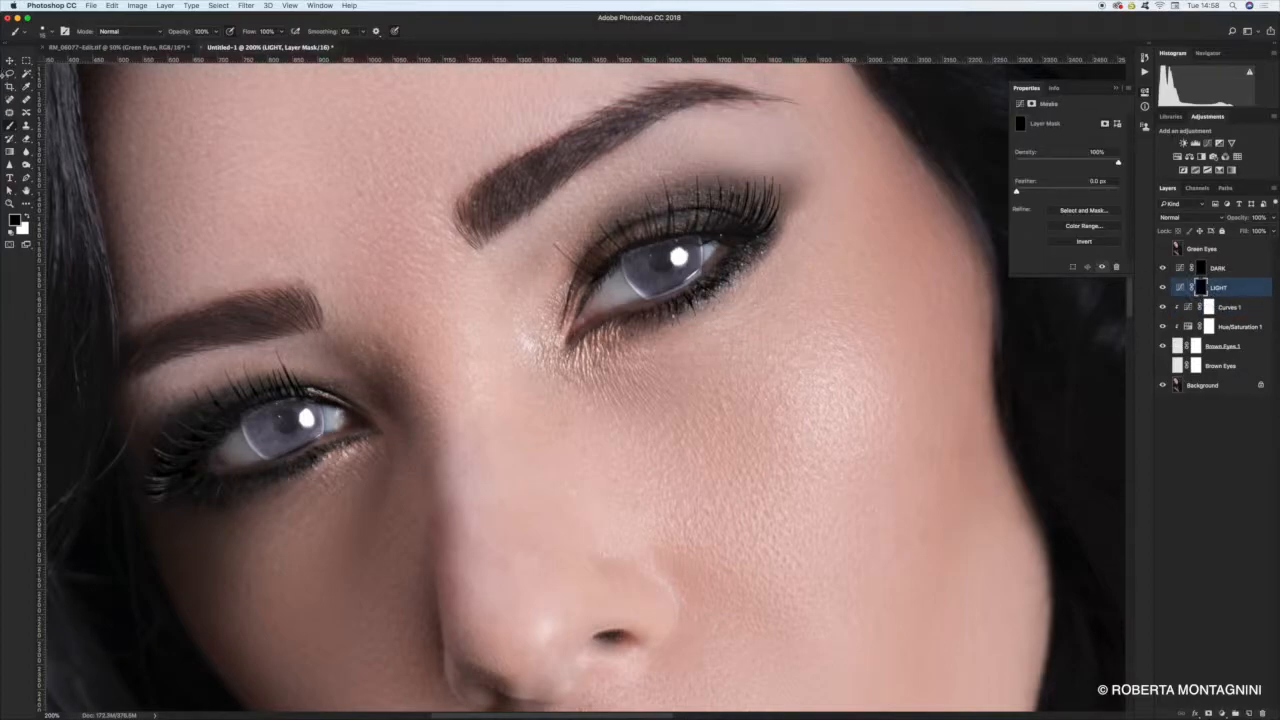
{"action": "left_click_drag", "start_coordinate": [1243, 286], "coordinate": [1238, 265]}
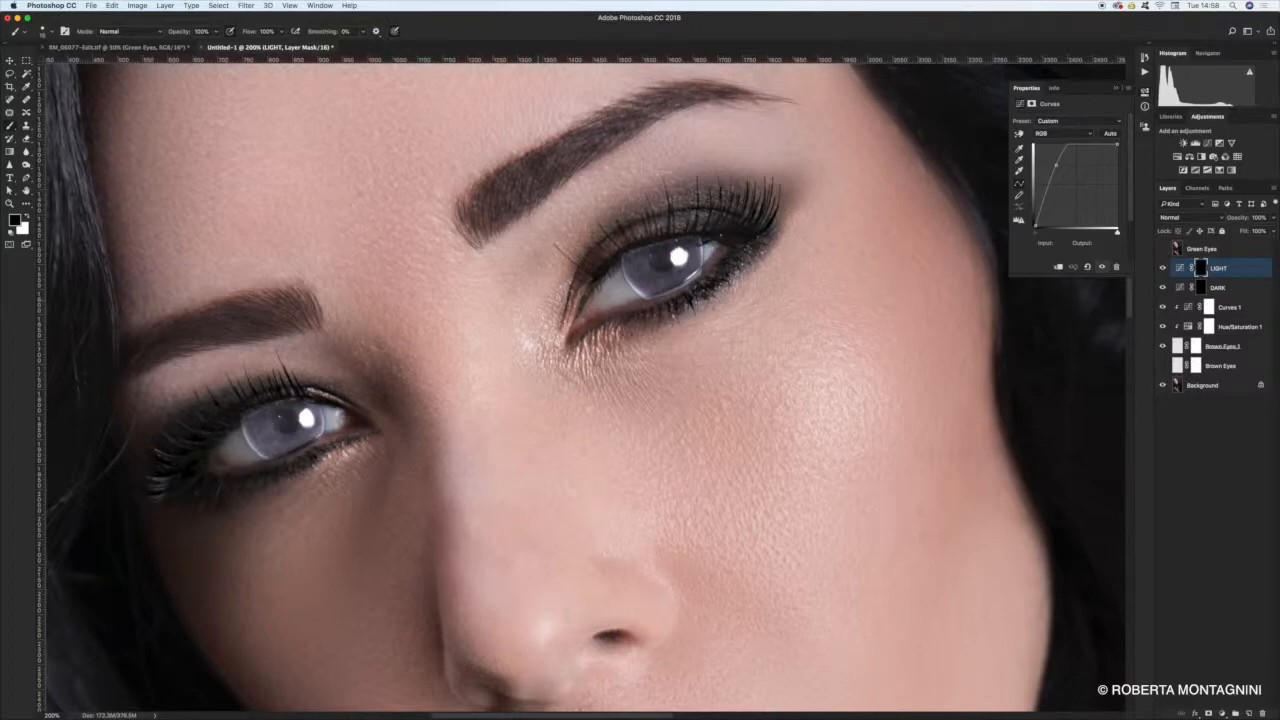
Set up a Soft Round brush of 4 px with 0% hardness and white as the foreground colour
{"action": "right_click", "coordinate": [742, 316]}
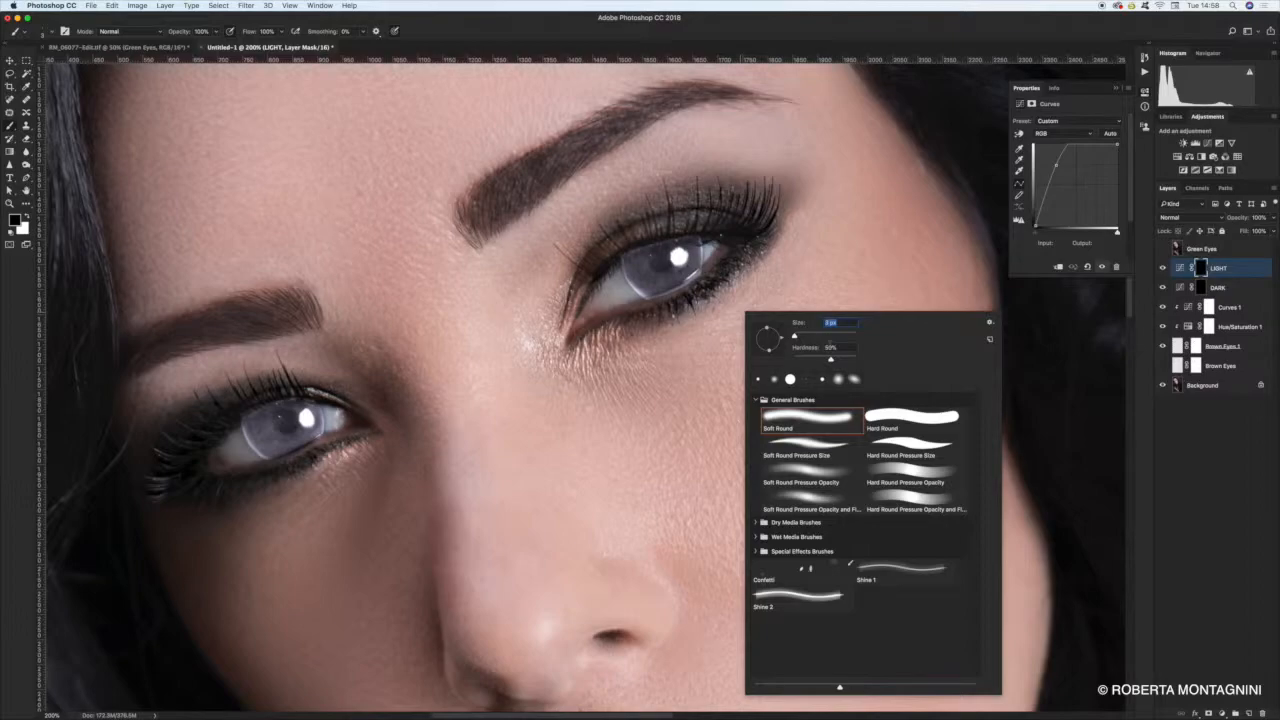
{"action": "mouse_move", "coordinate": [831, 358]}
{"action": "left_mouse_down"}
{"action": "mouse_move", "coordinate": [793, 358]}
{"action": "mouse_move", "coordinate": [797, 338]}
{"action": "left_mouse_up"}
{"action": "key", "text": "Return"}
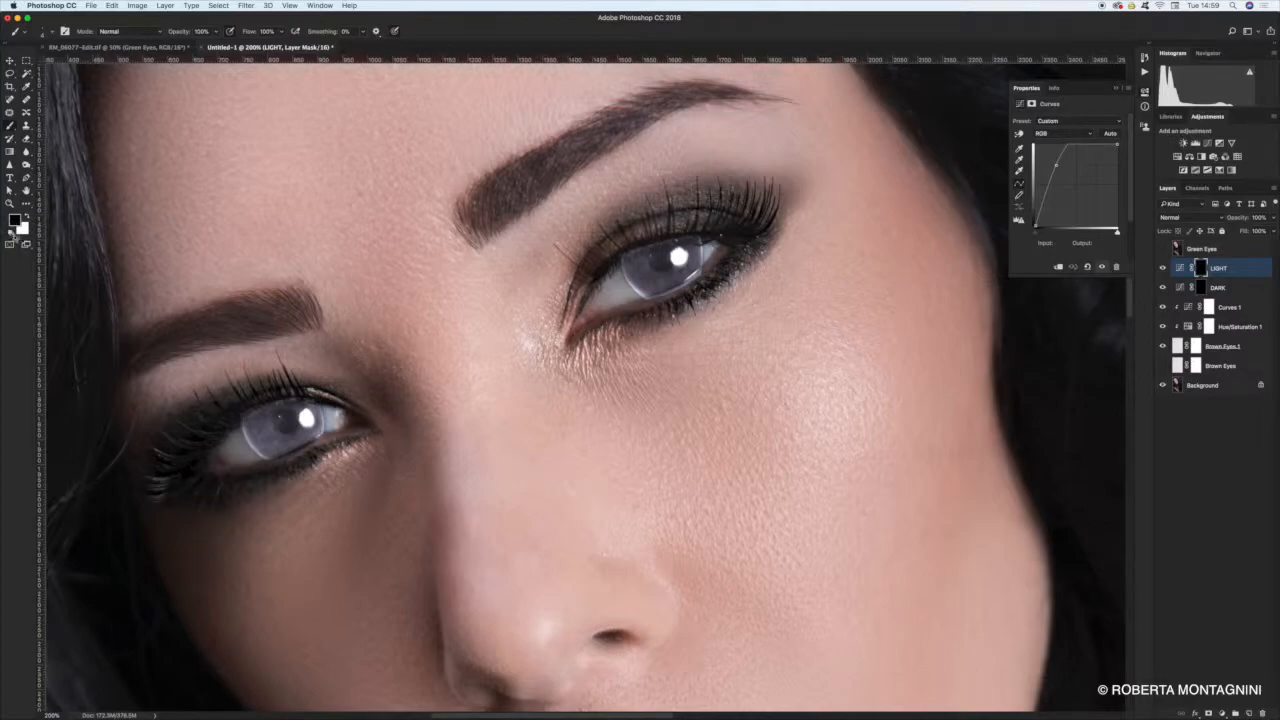
{"action": "left_click", "coordinate": [27, 215]}
{"action": "mouse_move", "coordinate": [665, 272]}
{"action": "left_mouse_down"}
{"action": "mouse_move", "coordinate": [677, 291]}
{"action": "mouse_move", "coordinate": [690, 285]}
{"action": "left_mouse_up"}
{"action": "key", "text": "super+z"}
{"action": "key", "text": "super+z"}
{"action": "key", "text": "super+z"}
Lower the brush opacity to 42% and its flow to 31%
{"action": "left_click", "coordinate": [216, 32]}
{"action": "left_click_drag", "start_coordinate": [199, 44], "coordinate": [189, 45]}
{"action": "left_click", "coordinate": [281, 31]}
{"action": "left_click_drag", "start_coordinate": [283, 44], "coordinate": [249, 45]}
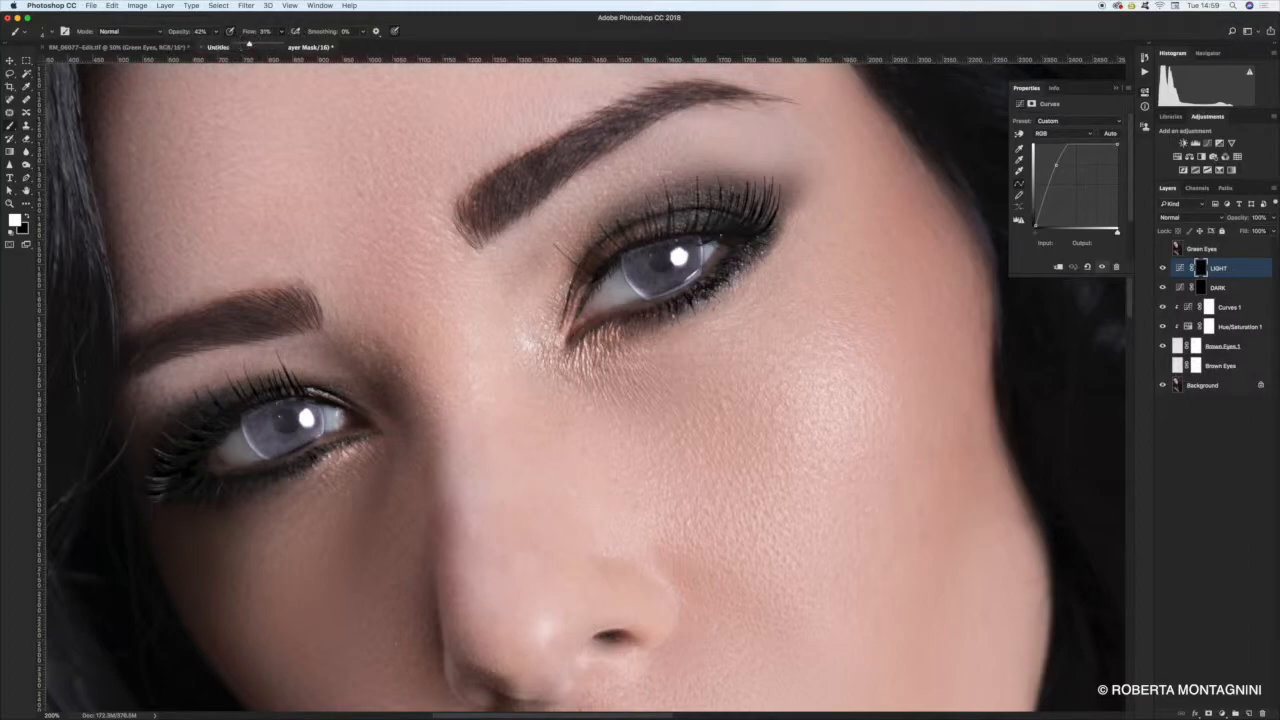
{"action": "key", "text": "Return"}
Paint fine light lines radiating through both irises on the LIGHT layer mask
{"action": "left_click_drag", "start_coordinate": [687, 291], "coordinate": [665, 274]}
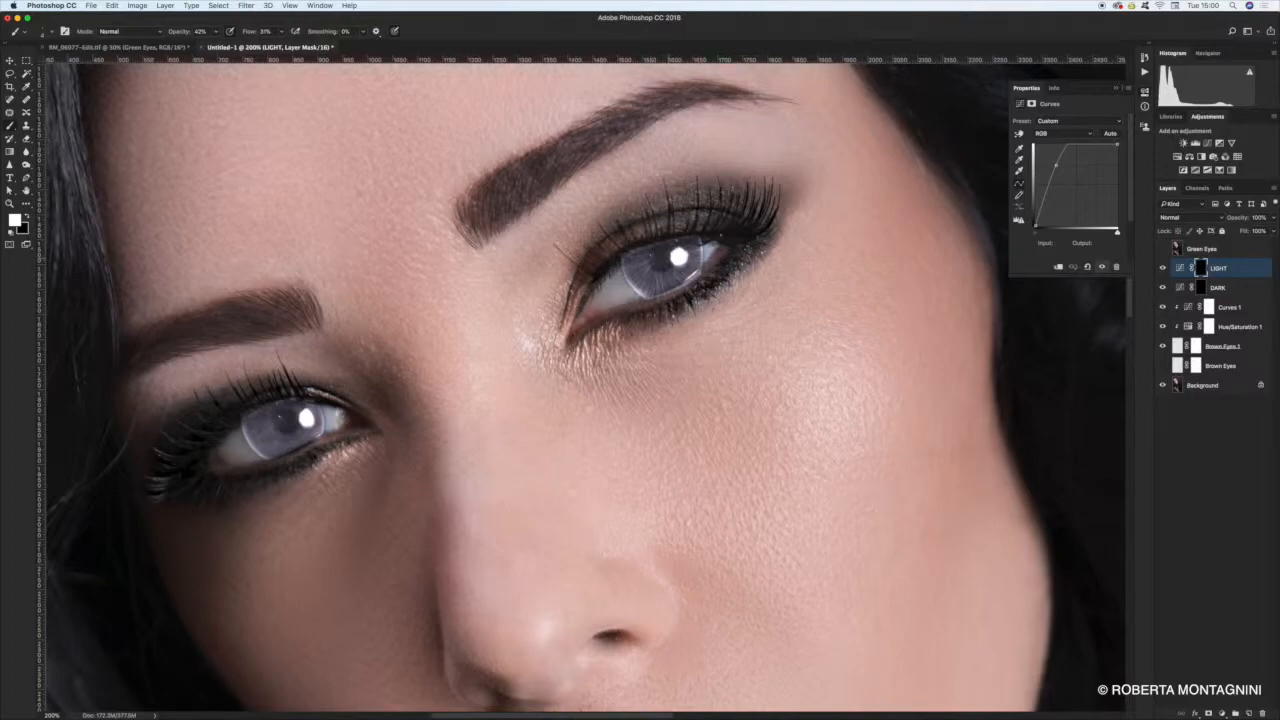
{"action": "scroll", "coordinate": [585, 385], "scroll_direction": "down", "scroll_amount": 3}
{"action": "scroll", "coordinate": [585, 385], "scroll_direction": "left", "scroll_amount": 4}
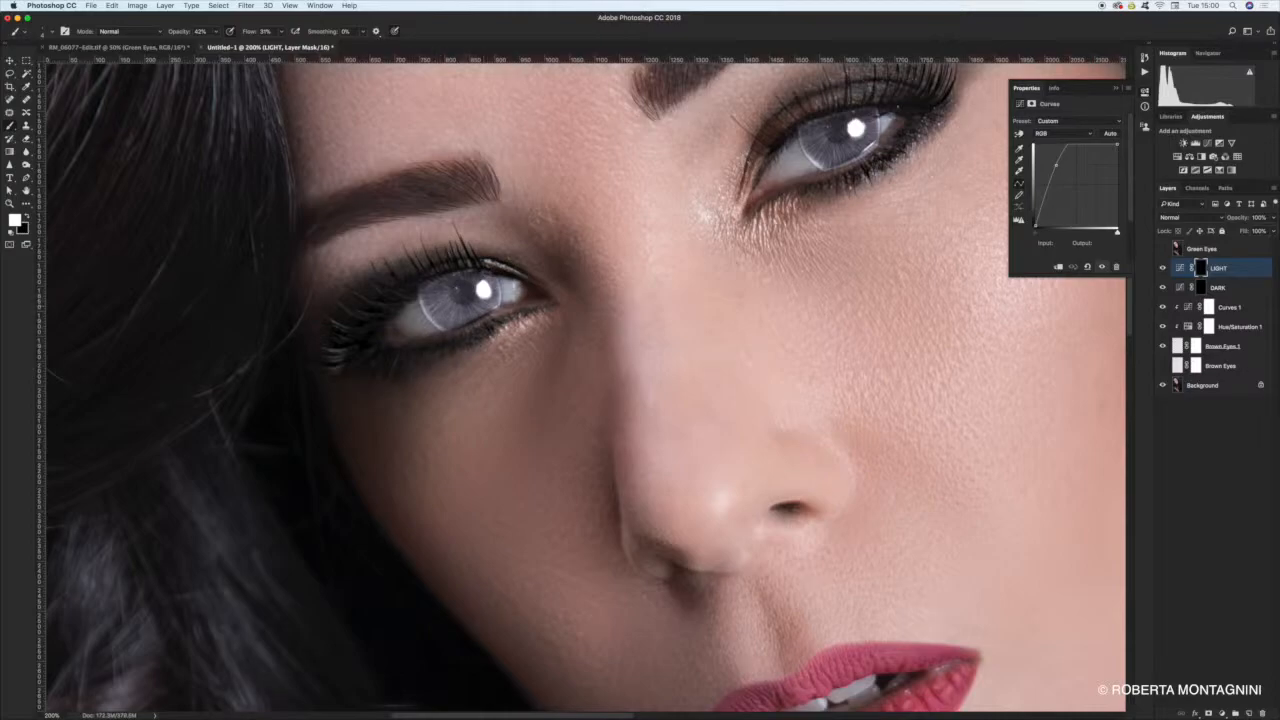
{"action": "scroll", "coordinate": [585, 385], "scroll_direction": "up", "scroll_amount": 1}
{"action": "scroll", "coordinate": [585, 385], "scroll_direction": "right", "scroll_amount": 2}
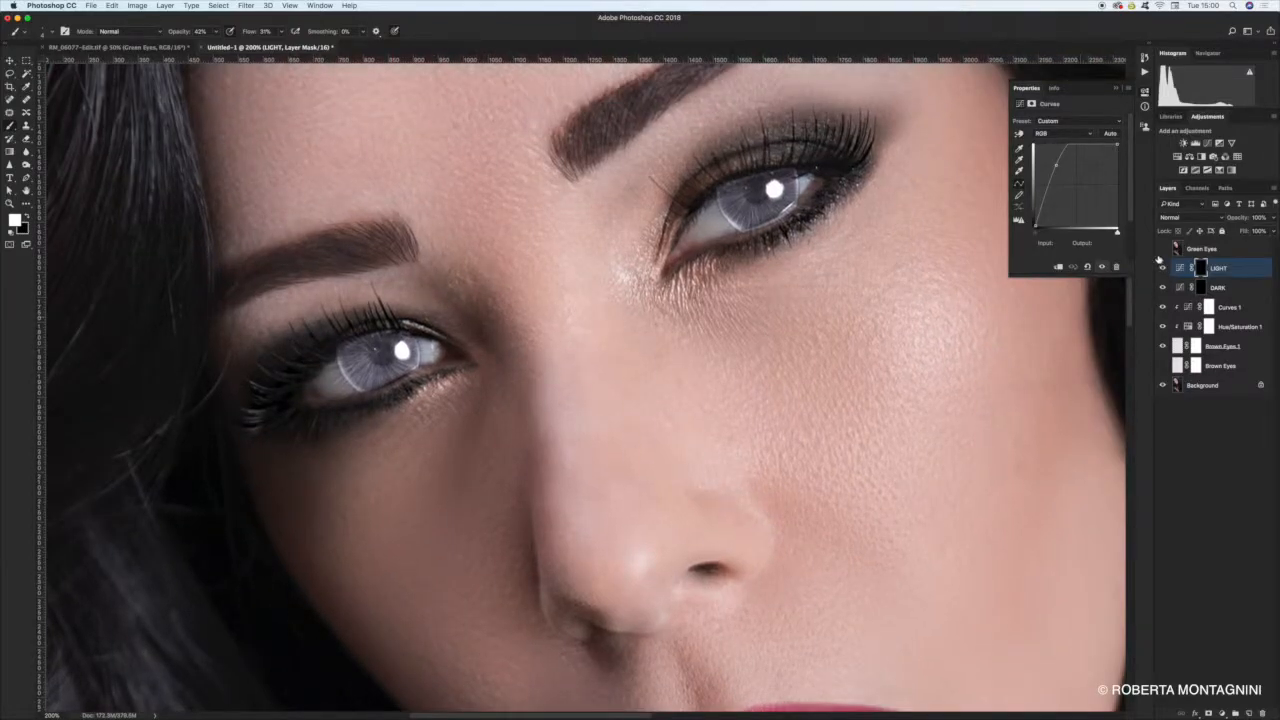
Paint fine dark lines into both irises on the DARK layer mask and touch up the light ones on the LIGHT mask
{"action": "left_click", "coordinate": [1222, 288]}
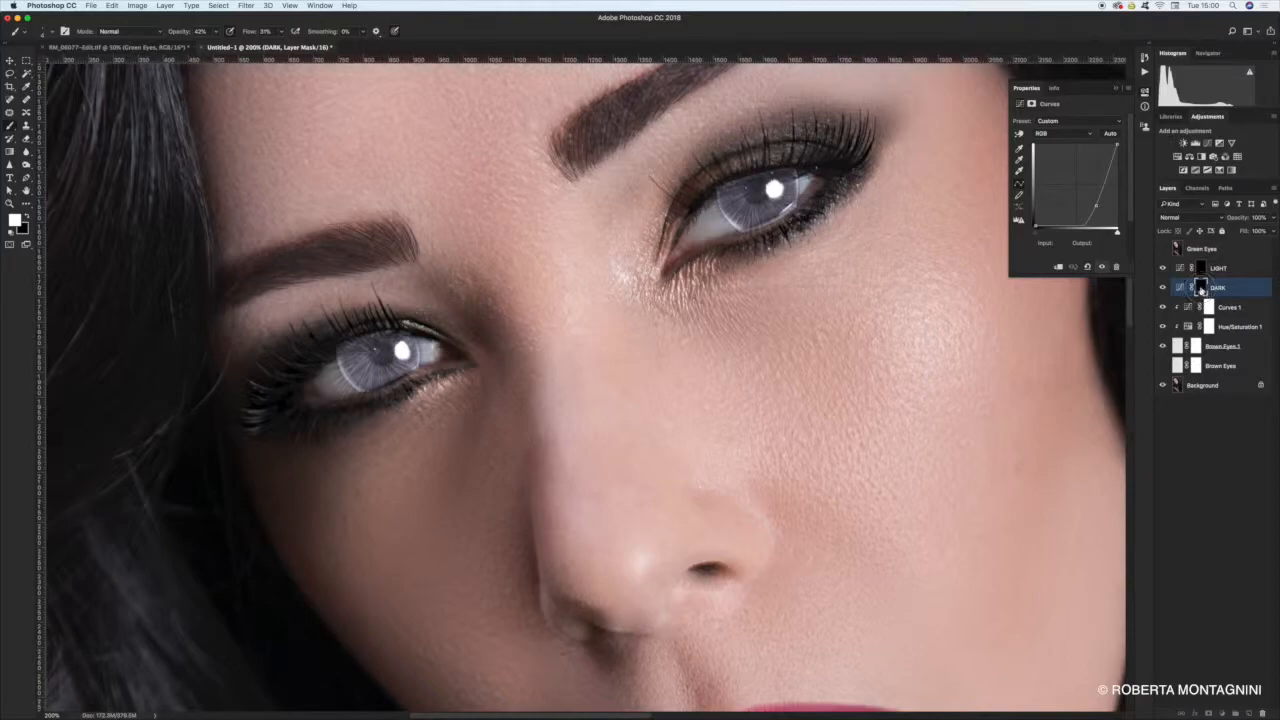
{"action": "left_click", "coordinate": [1200, 288]}
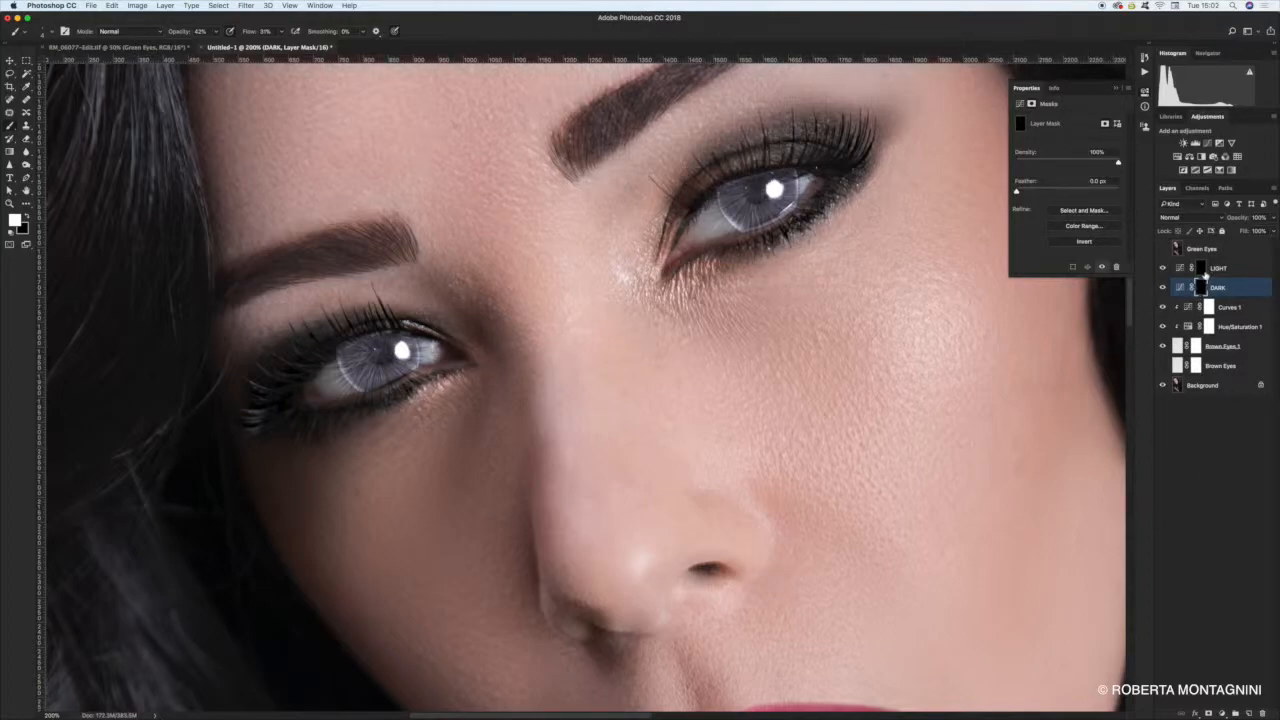
{"action": "left_click", "coordinate": [1201, 270]}
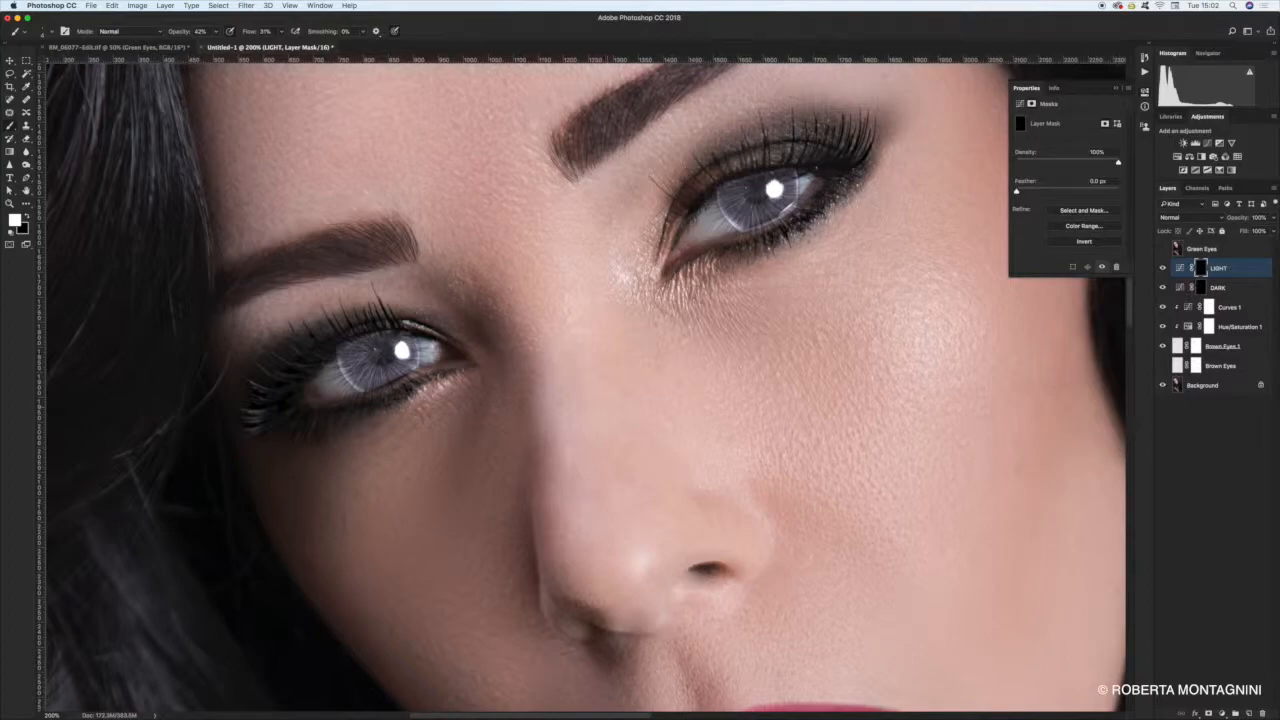
{"action": "right_click", "coordinate": [658, 336]}
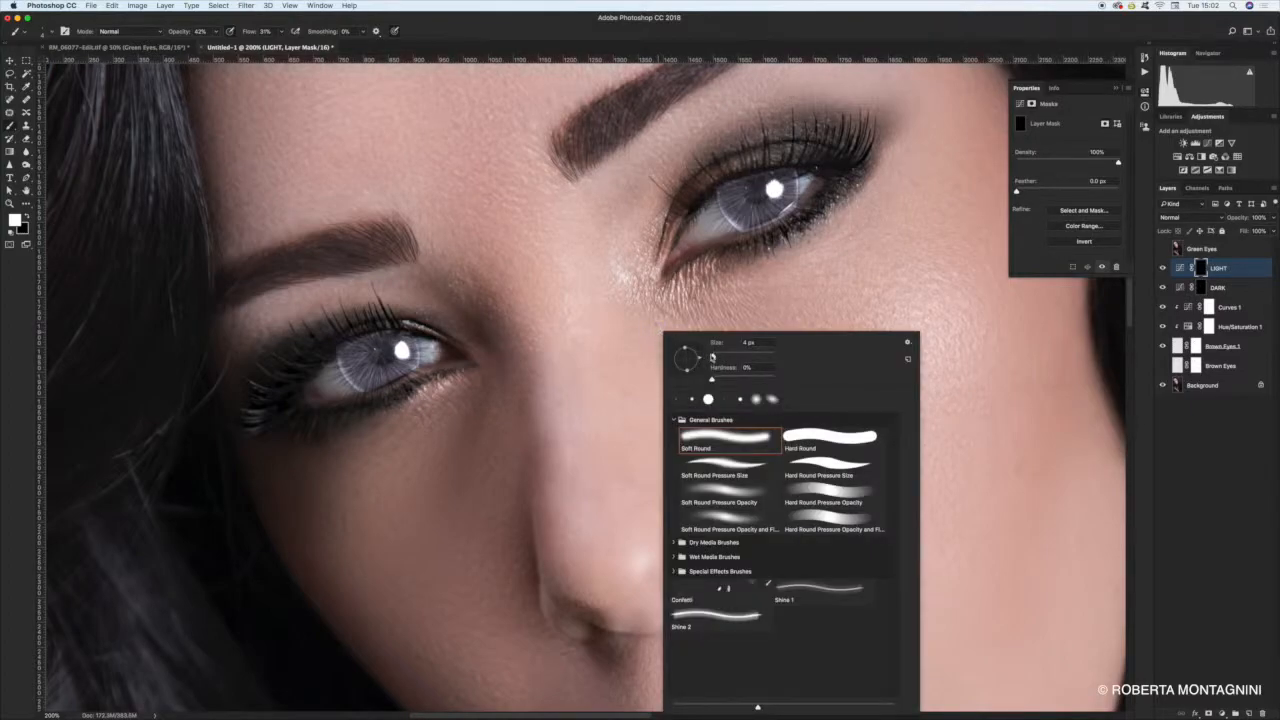
{"action": "key", "text": "Return"}
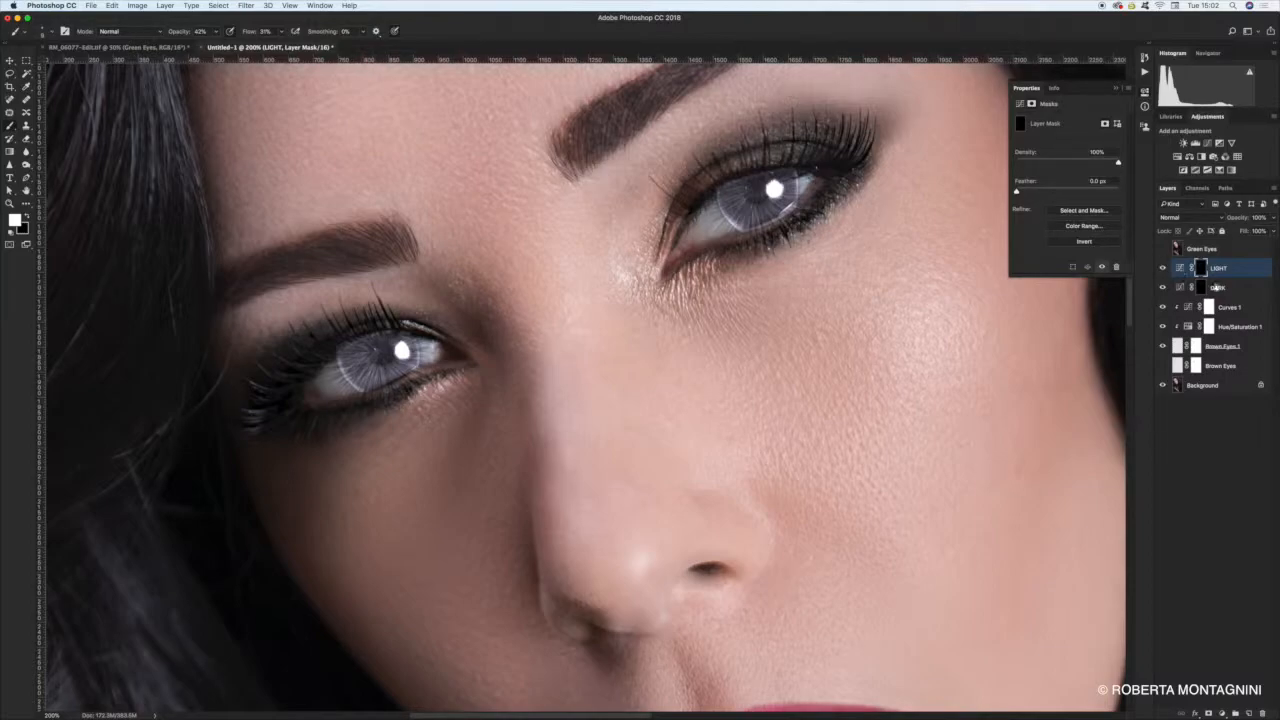
Compare the edited eyes with the original by toggling the visibility of every layer except Background
{"action": "left_click", "coordinate": [1186, 388]}
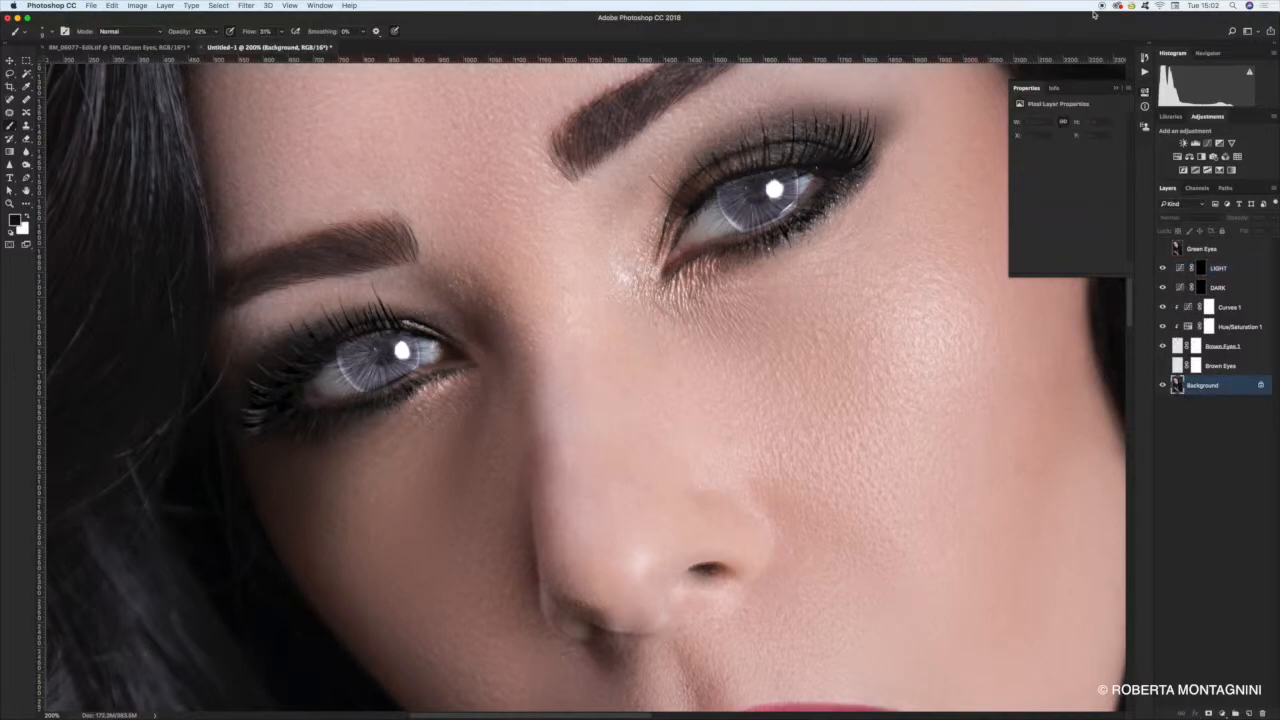
{"action": "left_click", "coordinate": [1163, 386], "text": "alt"}
{"action": "left_click", "coordinate": [1163, 386], "text": "alt"}
{"action": "left_click", "coordinate": [1163, 386], "text": "alt"}
{"action": "left_click", "coordinate": [1163, 386], "text": "alt"}
{"action": "left_click", "coordinate": [1163, 386], "text": "alt"}
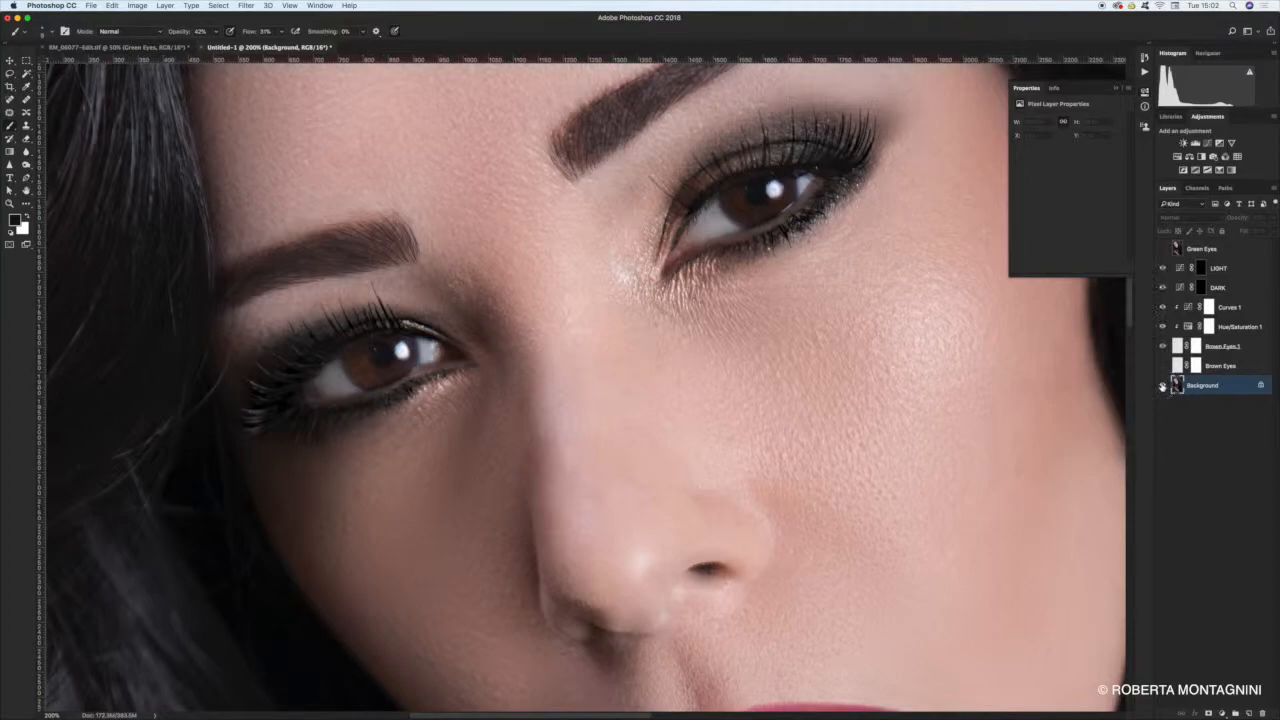
{"action": "left_click", "coordinate": [1163, 386], "text": "alt"}
Make the LIGHT layer mask active and switch the brush colour to black
{"action": "left_click", "coordinate": [1197, 268]}
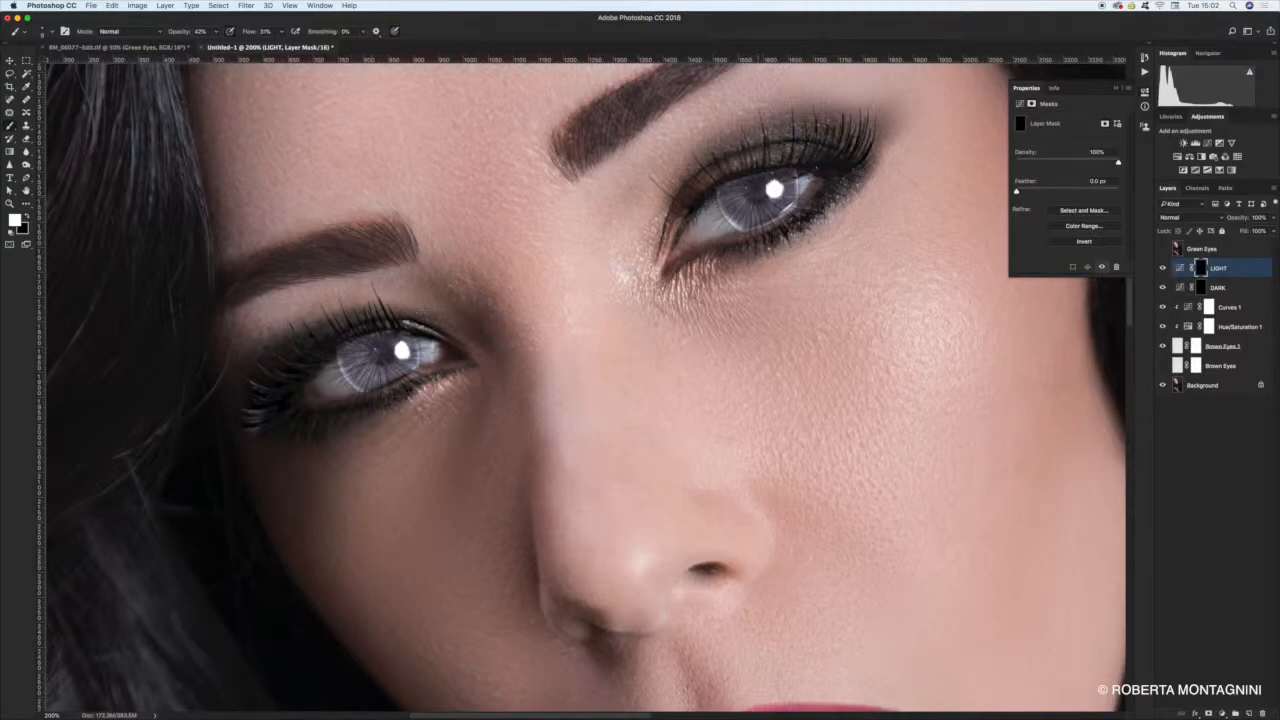
{"action": "left_click", "coordinate": [1200, 288]}
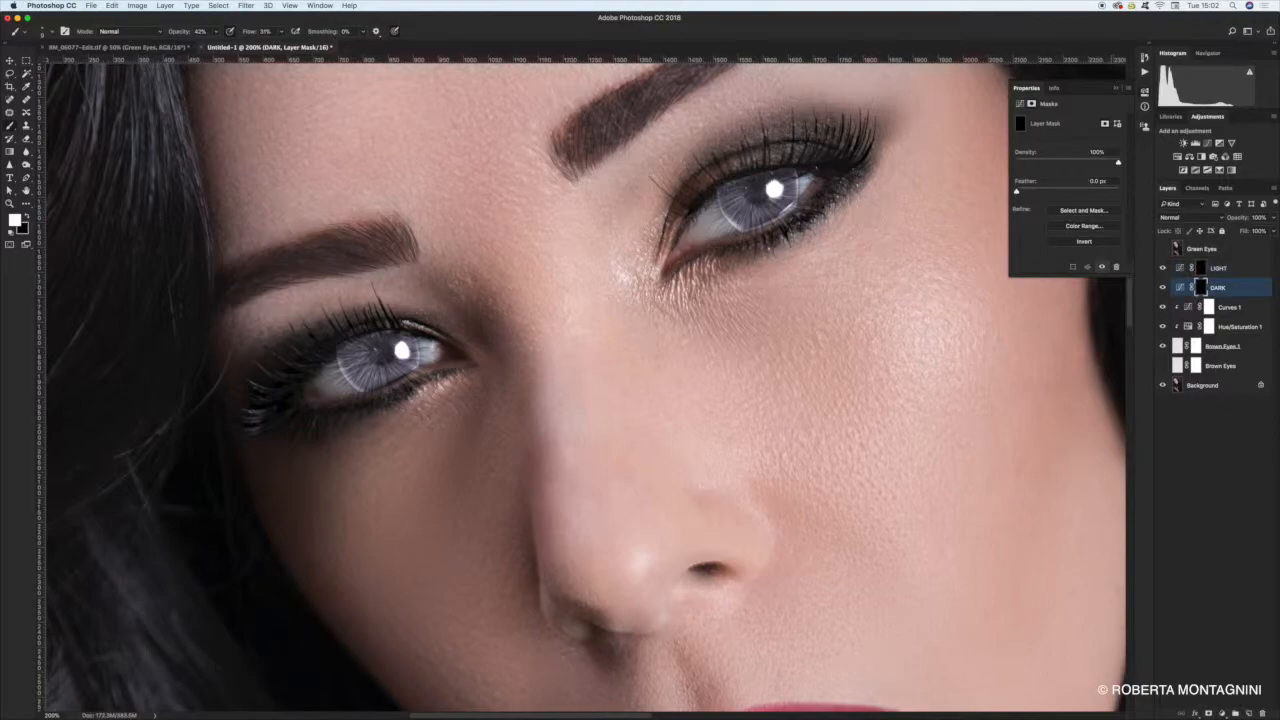
{"action": "left_click", "coordinate": [1238, 281]}
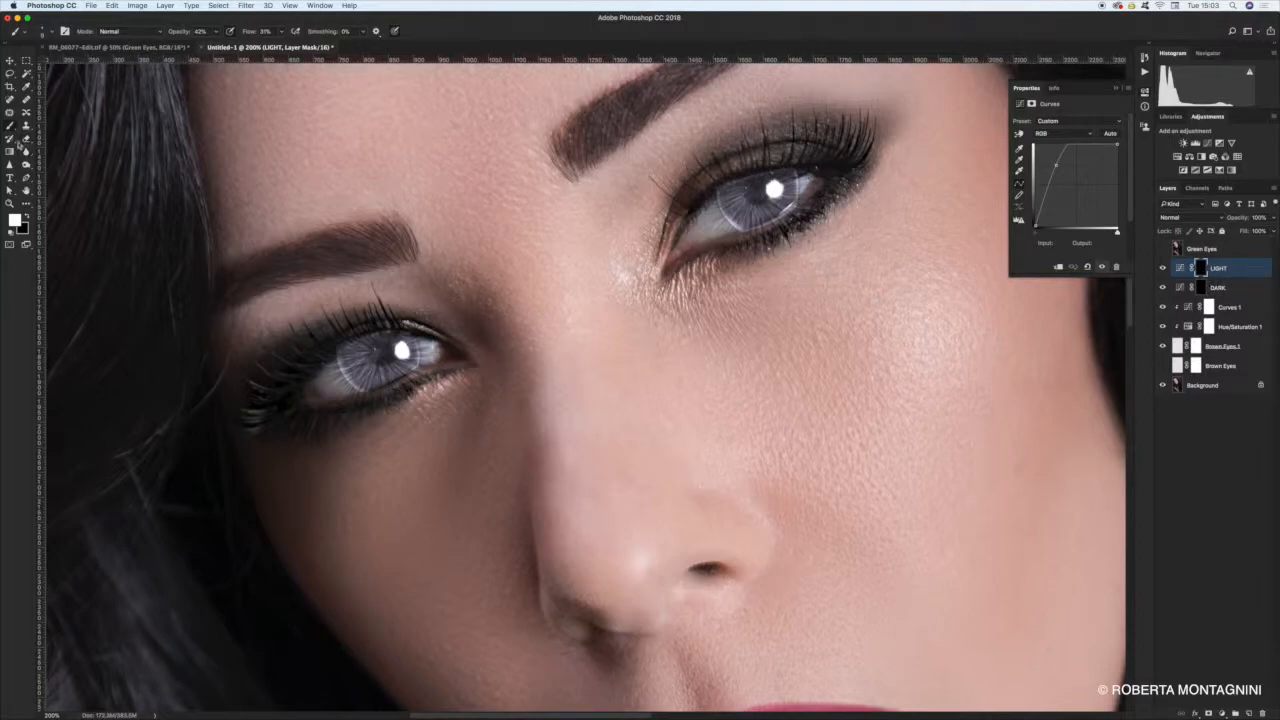
{"action": "left_click", "coordinate": [29, 214]}
{"action": "right_click", "coordinate": [504, 397]}
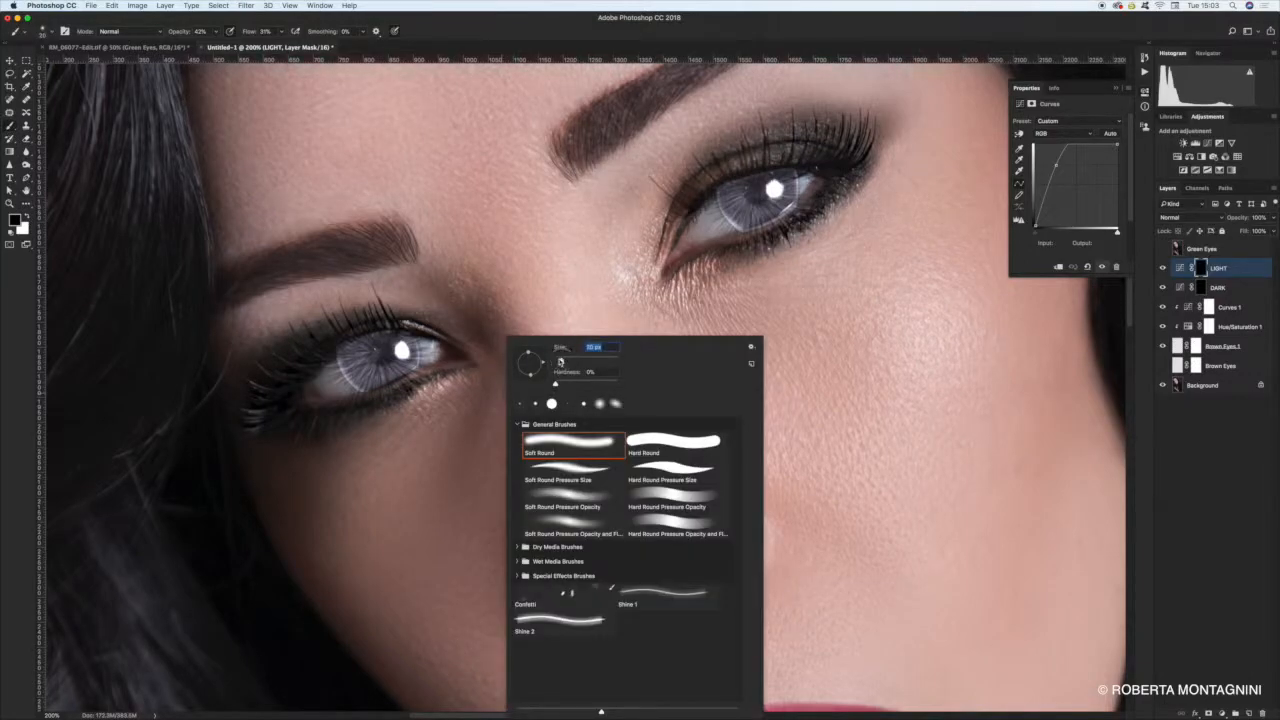
{"action": "left_click", "coordinate": [1244, 278]}
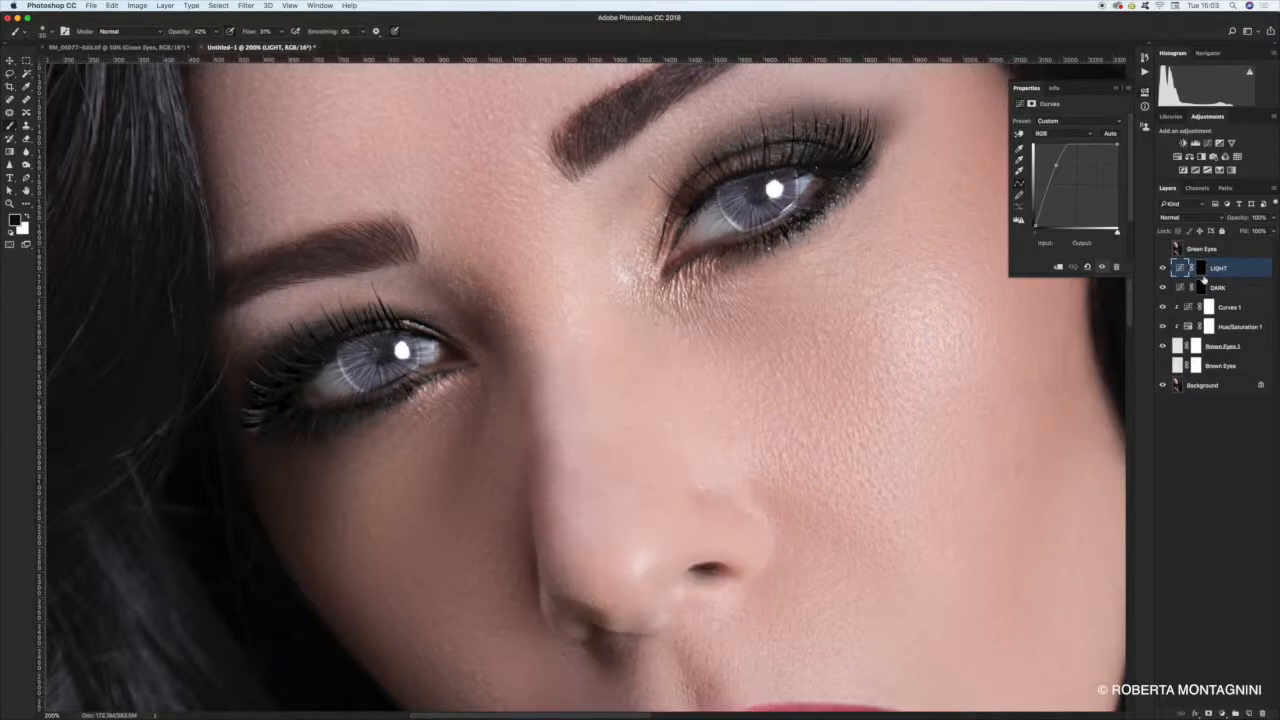
{"action": "left_click", "coordinate": [1202, 269]}
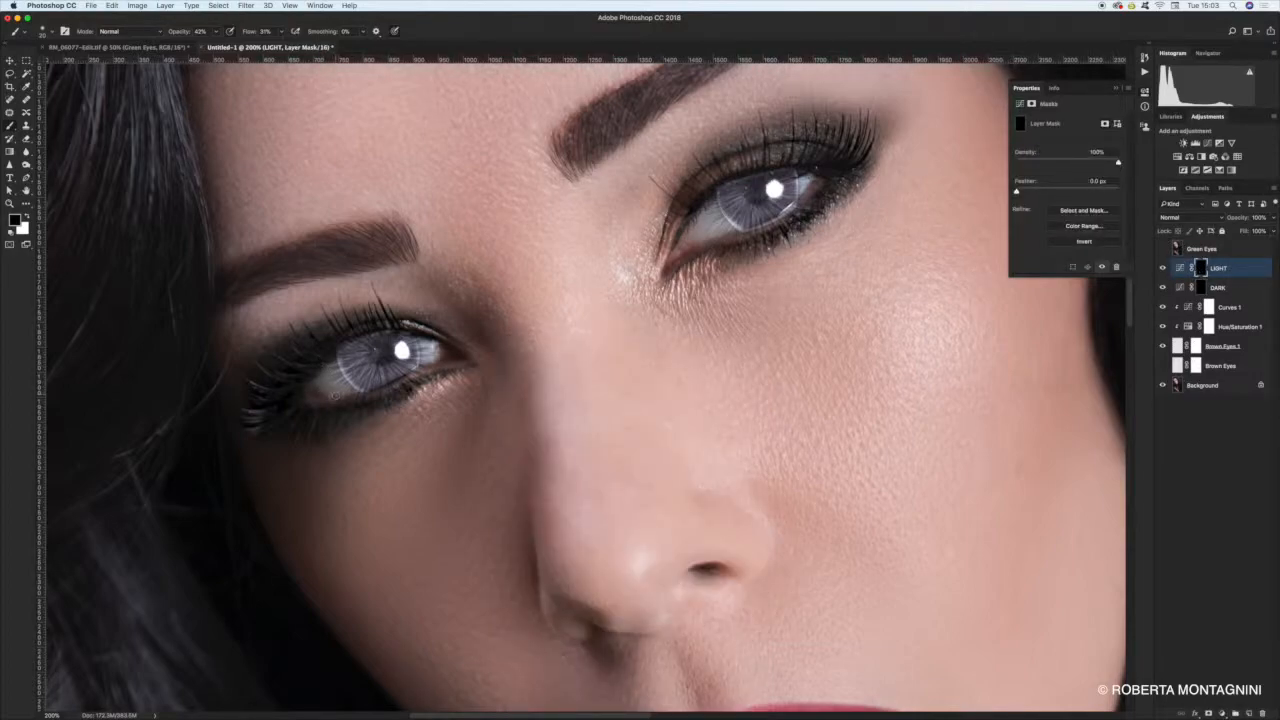
Raise the brush opacity and flow to 100% and adjust the soft round tip's hardness
{"action": "left_click", "coordinate": [216, 32]}
{"action": "left_click_drag", "start_coordinate": [217, 43], "coordinate": [326, 44]}
{"action": "left_click", "coordinate": [281, 32]}
{"action": "right_click", "coordinate": [418, 216]}
{"action": "left_click_drag", "start_coordinate": [477, 259], "coordinate": [483, 262]}
{"action": "key", "text": "Return"}
Compare the irises with the DARK layer hidden and shown, and check the eyes at full-face view
{"action": "left_click", "coordinate": [1162, 287]}
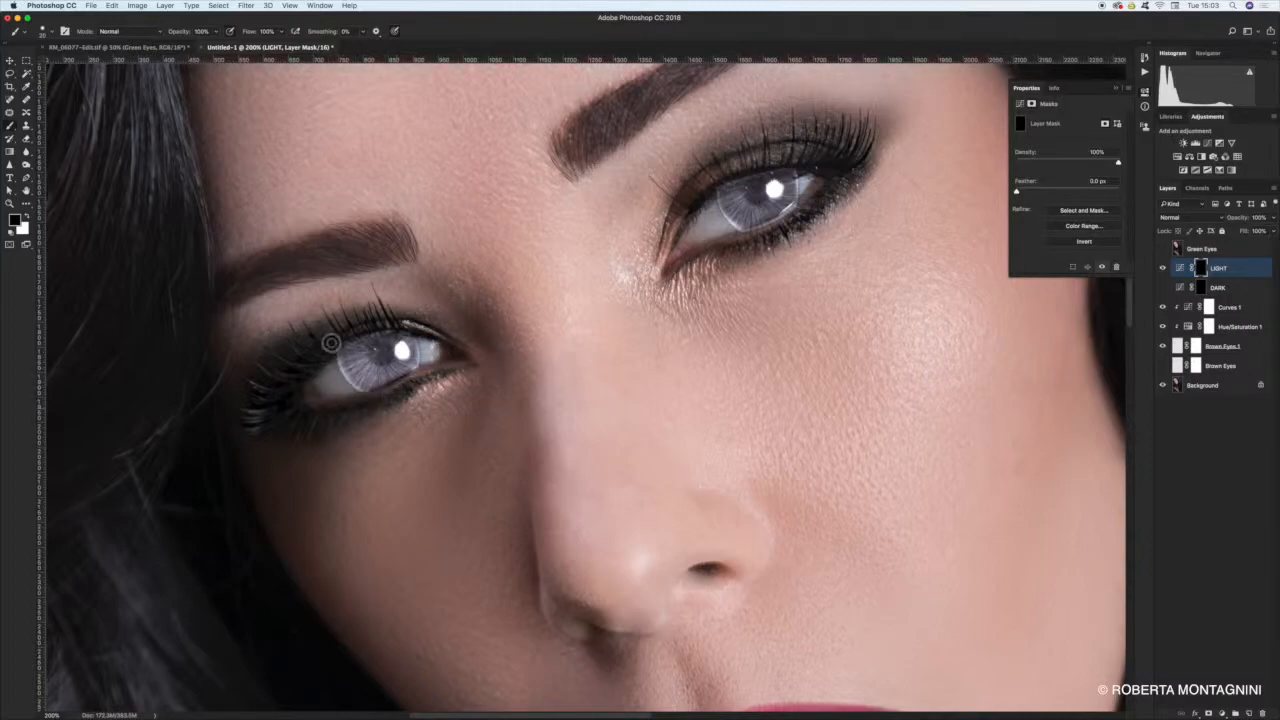
{"action": "left_click", "coordinate": [1162, 287]}
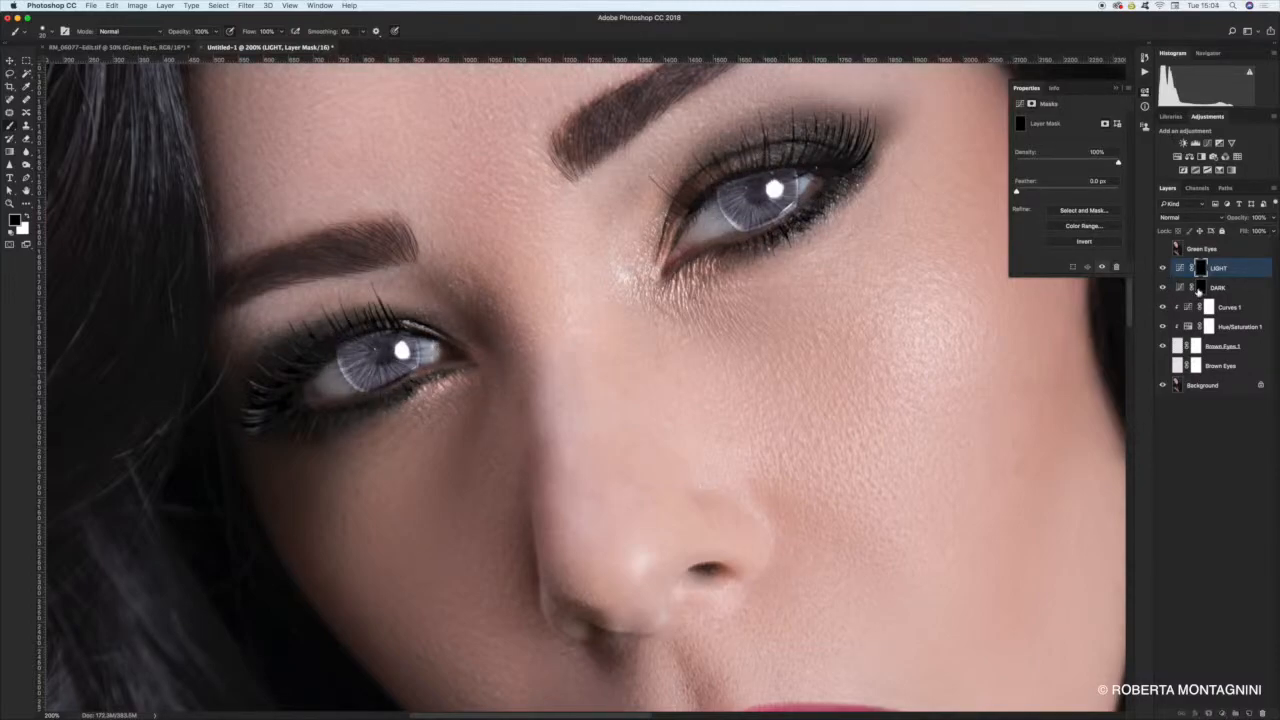
{"action": "left_click", "coordinate": [1199, 288]}
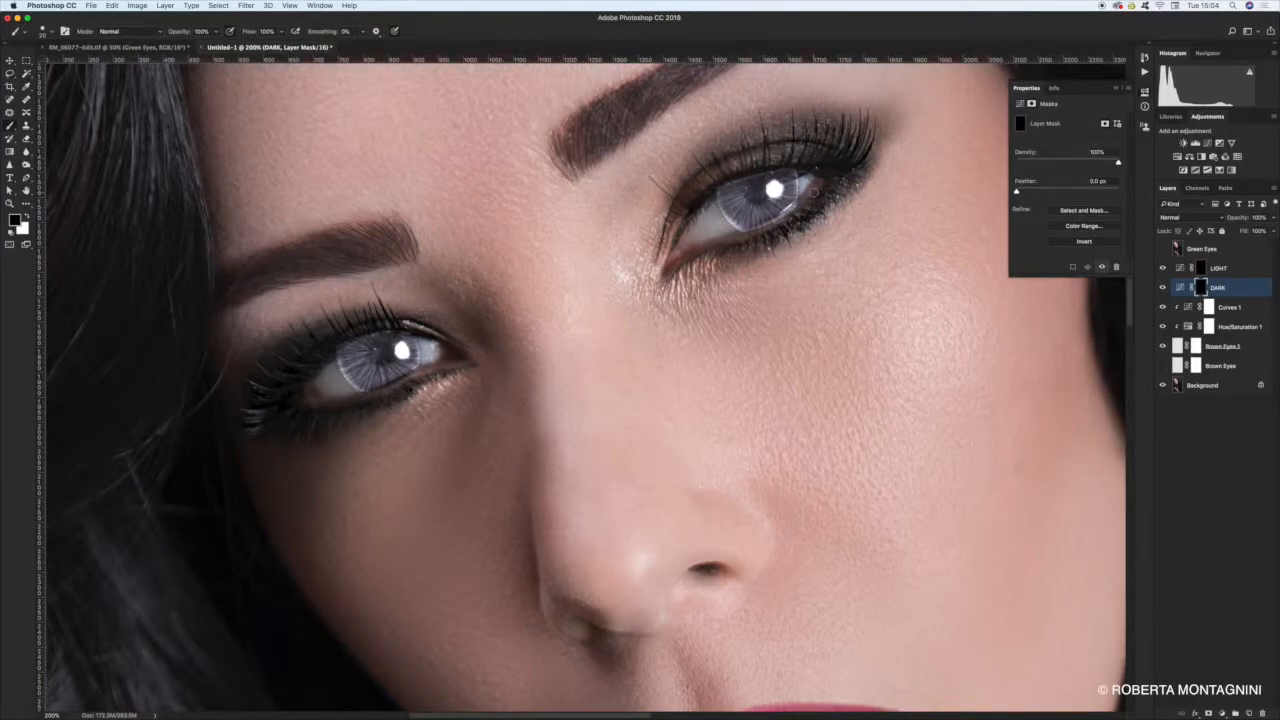
{"action": "key", "text": "super+minus"}
{"action": "key", "text": "super+minus"}
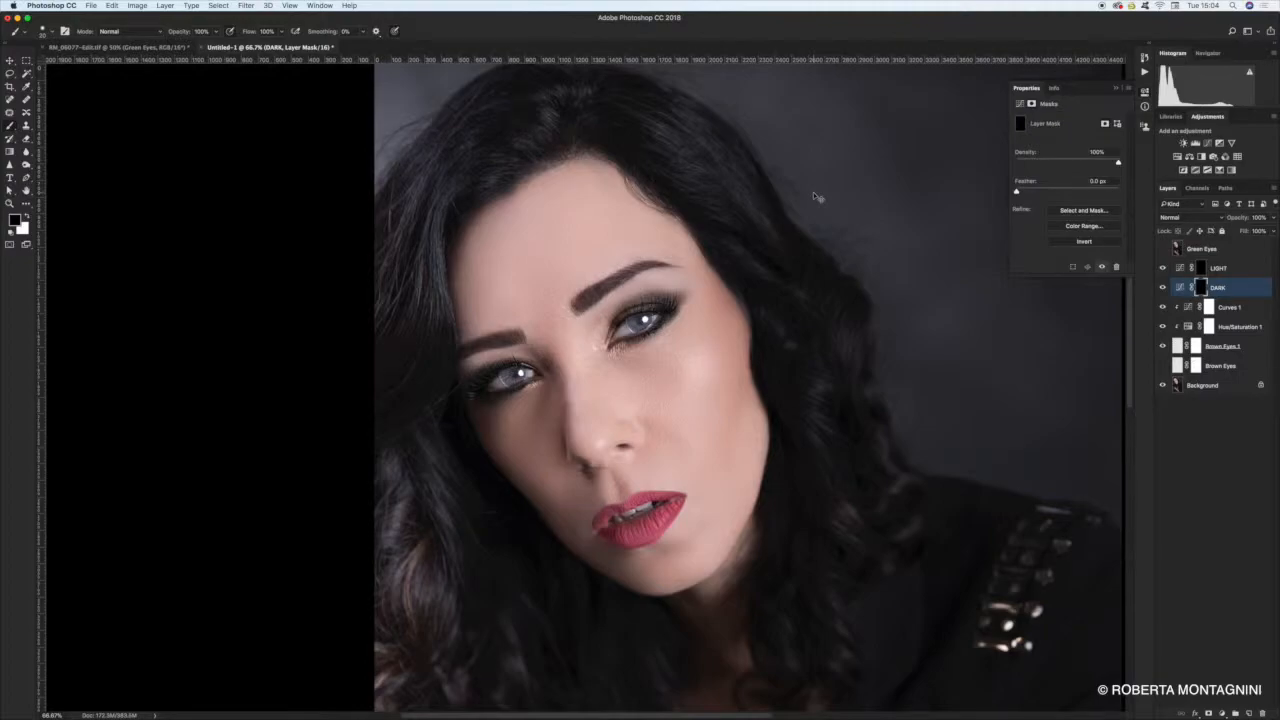
Clean the light strokes out of both pupils by painting black on the LIGHT layer mask
{"action": "key", "text": "super+plus"}
{"action": "key", "text": "super+plus"}
{"action": "key", "text": "super+plus"}
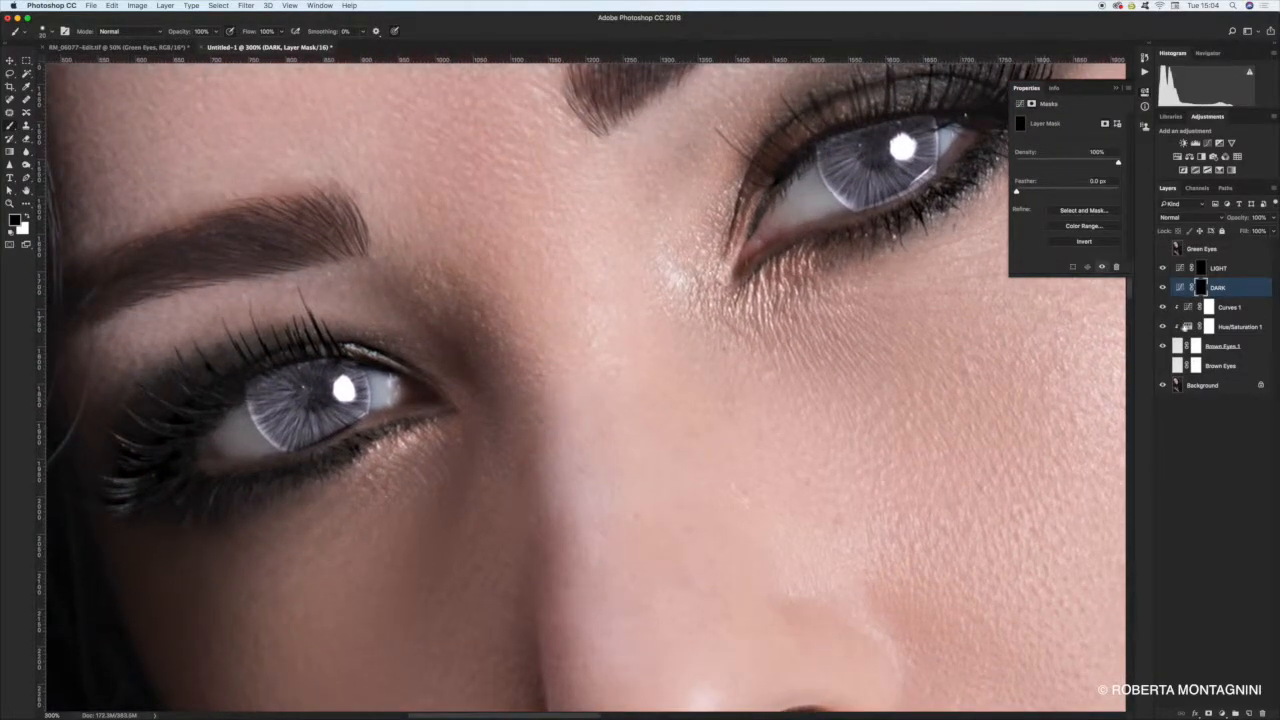
{"action": "left_click", "coordinate": [1201, 268]}
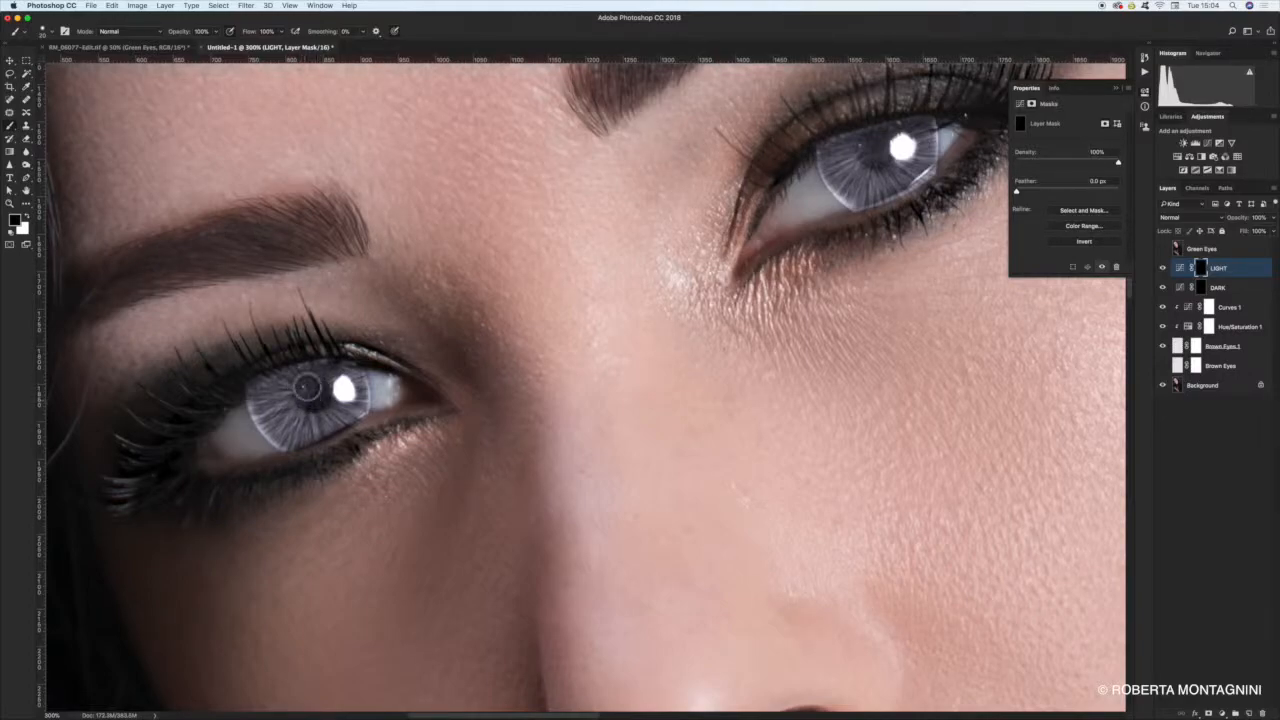
{"action": "scroll", "coordinate": [563, 343], "scroll_direction": "up", "scroll_amount": 5}
{"action": "scroll", "coordinate": [563, 343], "scroll_direction": "right", "scroll_amount": 7}
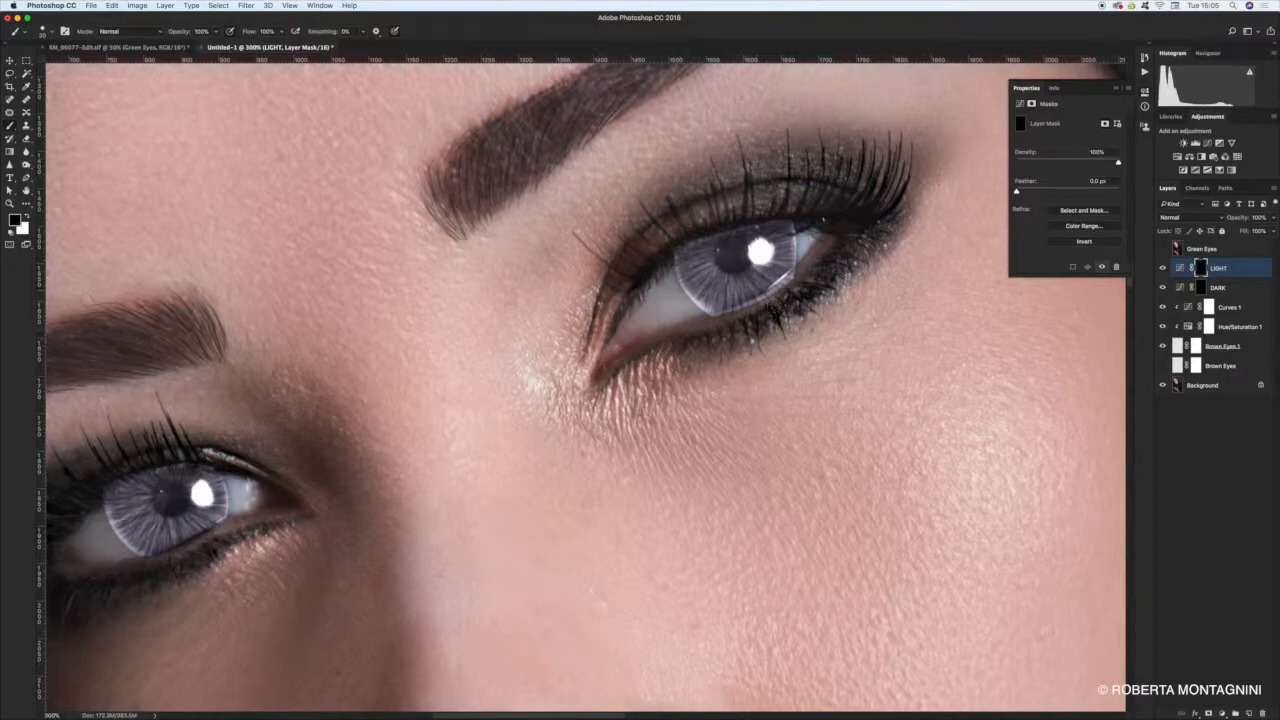
Dab black over the pupil of the image-left eye on the DARK layer mask and inspect that mask in isolation
{"action": "left_click", "coordinate": [1203, 289]}
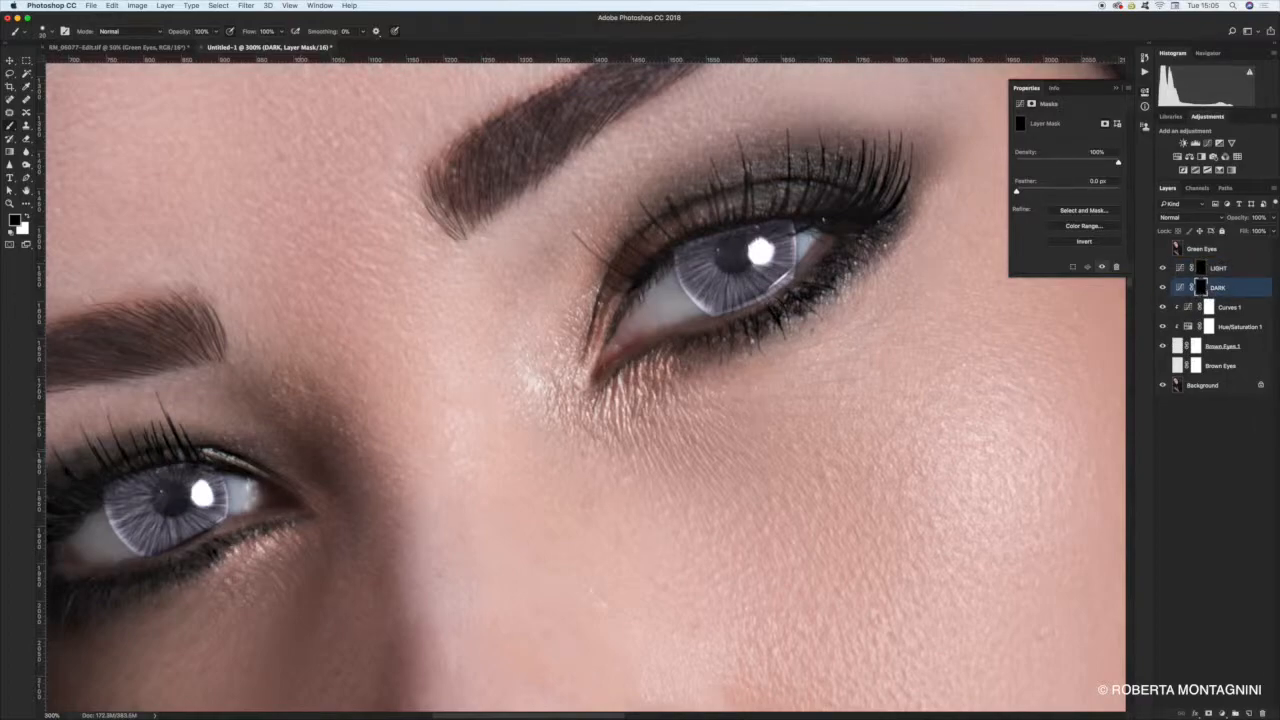
{"action": "scroll", "coordinate": [580, 260], "scroll_direction": "left", "scroll_amount": 4}
{"action": "scroll", "coordinate": [580, 260], "scroll_direction": "down", "scroll_amount": 3}
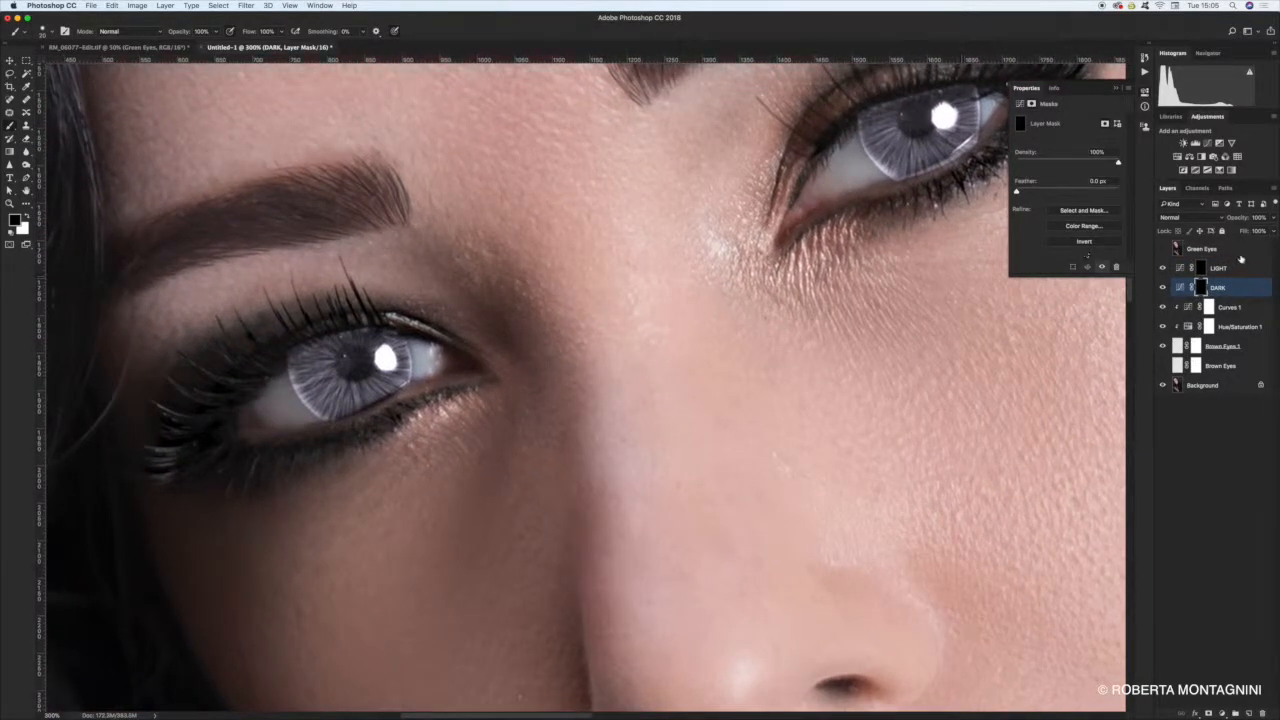
{"action": "left_click", "coordinate": [358, 368]}
{"action": "left_click", "coordinate": [26, 214]}
{"action": "left_click", "coordinate": [1202, 289], "text": "alt"}
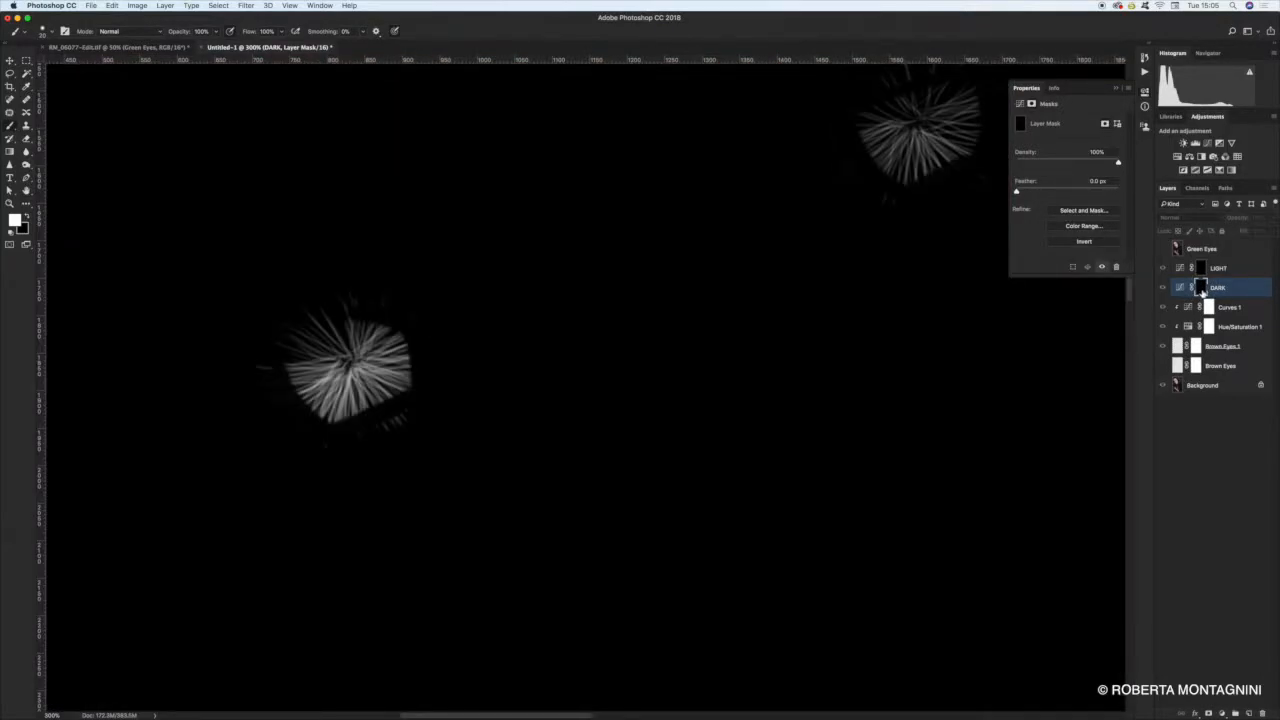
{"action": "left_click", "coordinate": [1202, 289], "text": "alt"}
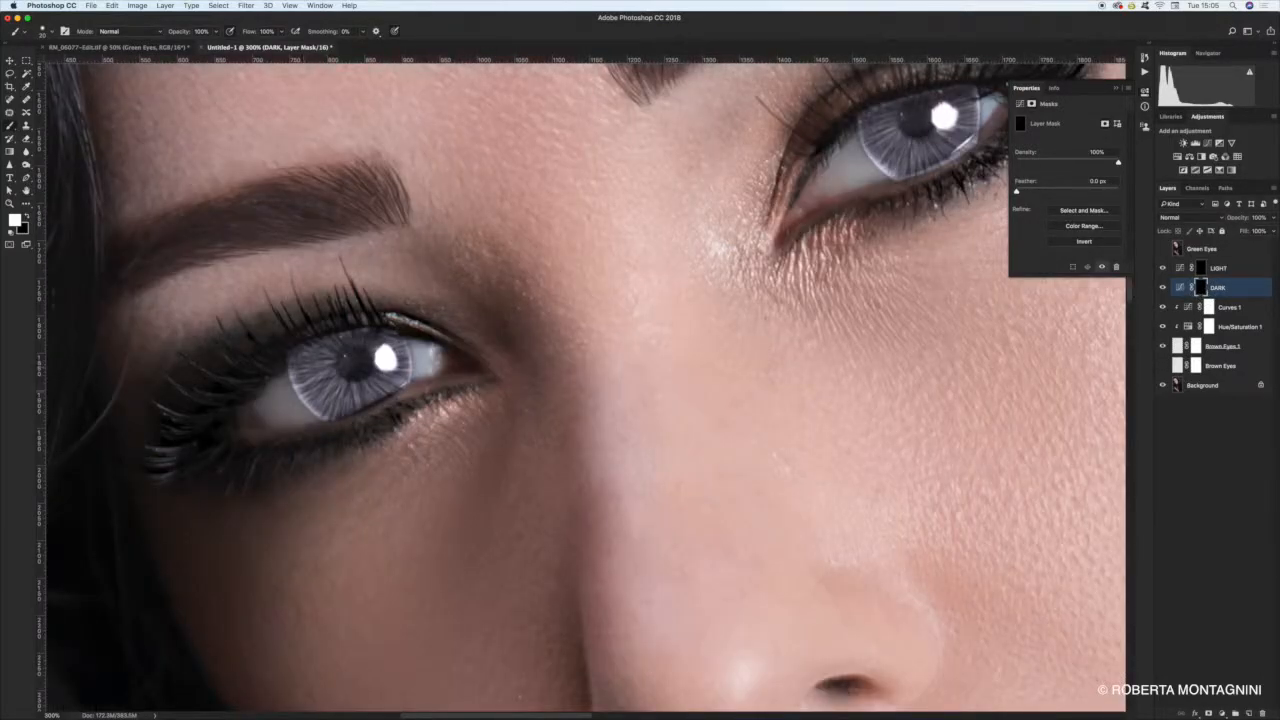
Erase the stray strokes outside both irises on the DARK layer mask with black, working in the isolated mask view
{"action": "left_click", "coordinate": [1202, 289], "text": "alt"}
{"action": "left_click_drag", "start_coordinate": [790, 300], "coordinate": [813, 384]}
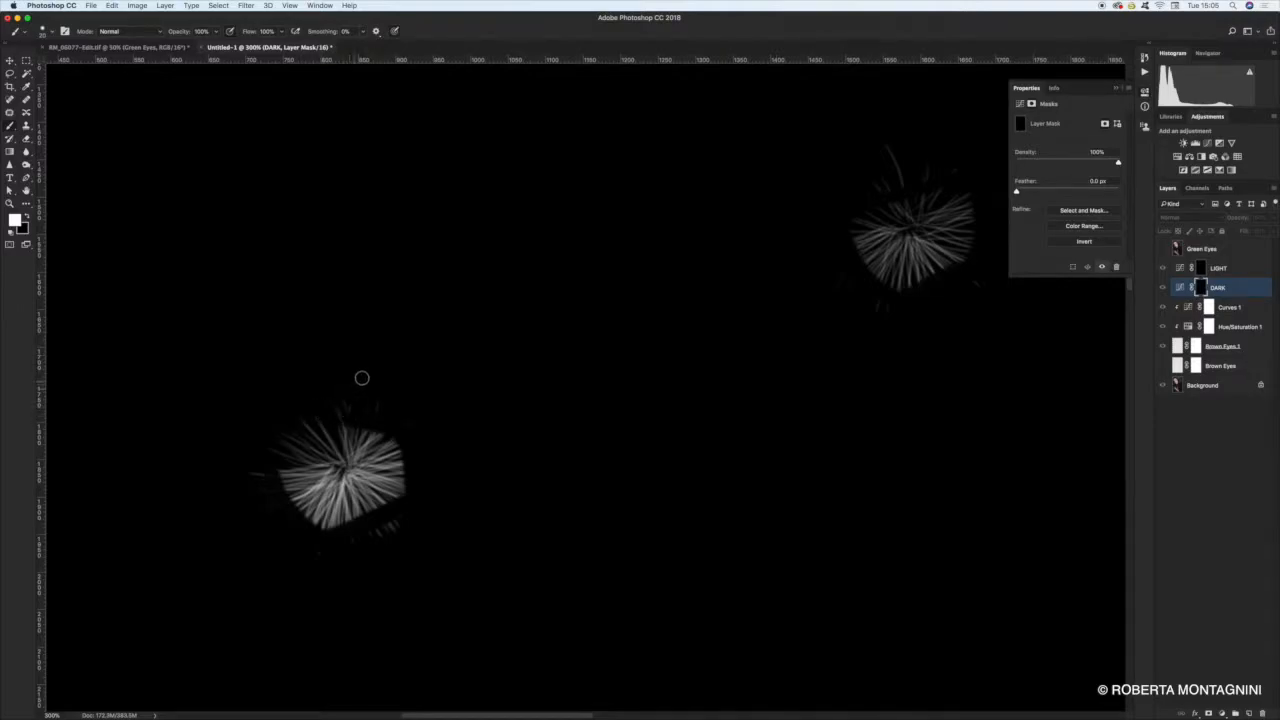
{"action": "key", "text": "x"}
{"action": "mouse_move", "coordinate": [357, 538]}
{"action": "left_mouse_down"}
{"action": "mouse_move", "coordinate": [394, 531]}
{"action": "mouse_move", "coordinate": [314, 571]}
{"action": "mouse_move", "coordinate": [275, 511]}
{"action": "mouse_move", "coordinate": [289, 517]}
{"action": "mouse_move", "coordinate": [283, 423]}
{"action": "mouse_move", "coordinate": [314, 409]}
{"action": "mouse_move", "coordinate": [265, 457]}
{"action": "mouse_move", "coordinate": [303, 431]}
{"action": "mouse_move", "coordinate": [391, 409]}
{"action": "mouse_move", "coordinate": [420, 414]}
{"action": "mouse_move", "coordinate": [422, 432]}
{"action": "left_mouse_up"}
{"action": "scroll", "coordinate": [709, 431], "scroll_direction": "right", "scroll_amount": 5}
{"action": "scroll", "coordinate": [709, 431], "scroll_direction": "up", "scroll_amount": 3}
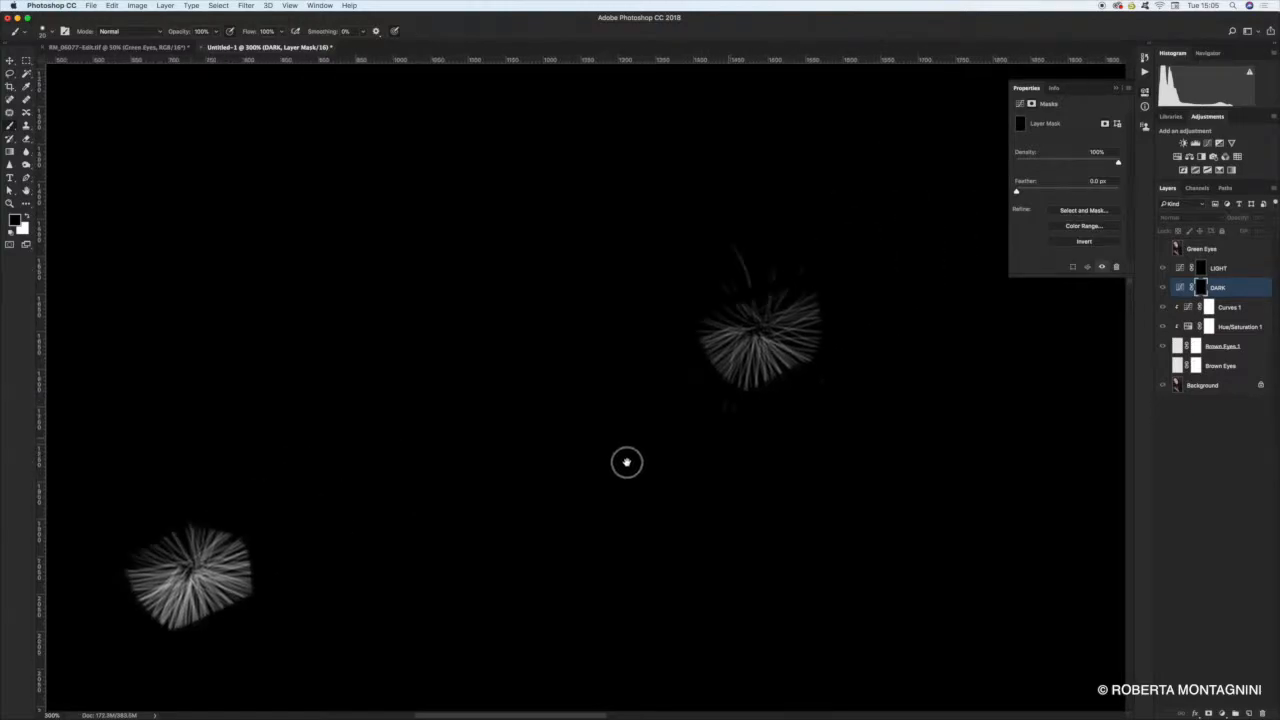
{"action": "mouse_move", "coordinate": [658, 467]}
{"action": "left_mouse_down"}
{"action": "mouse_move", "coordinate": [651, 434]}
{"action": "mouse_move", "coordinate": [591, 383]}
{"action": "mouse_move", "coordinate": [640, 300]}
{"action": "mouse_move", "coordinate": [709, 287]}
{"action": "mouse_move", "coordinate": [691, 297]}
{"action": "mouse_move", "coordinate": [660, 271]}
{"action": "mouse_move", "coordinate": [660, 298]}
{"action": "left_mouse_up"}
{"action": "left_click_drag", "start_coordinate": [763, 337], "coordinate": [719, 433]}
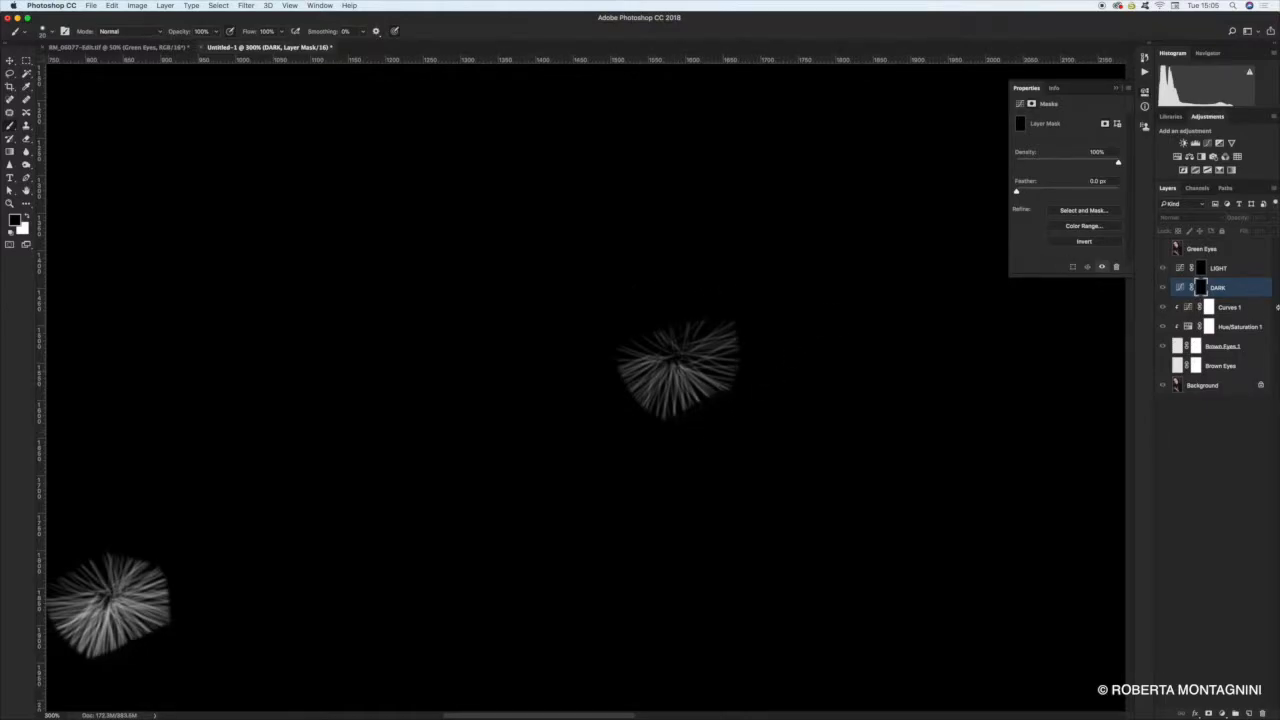
{"action": "left_click", "coordinate": [1202, 288], "text": "alt"}
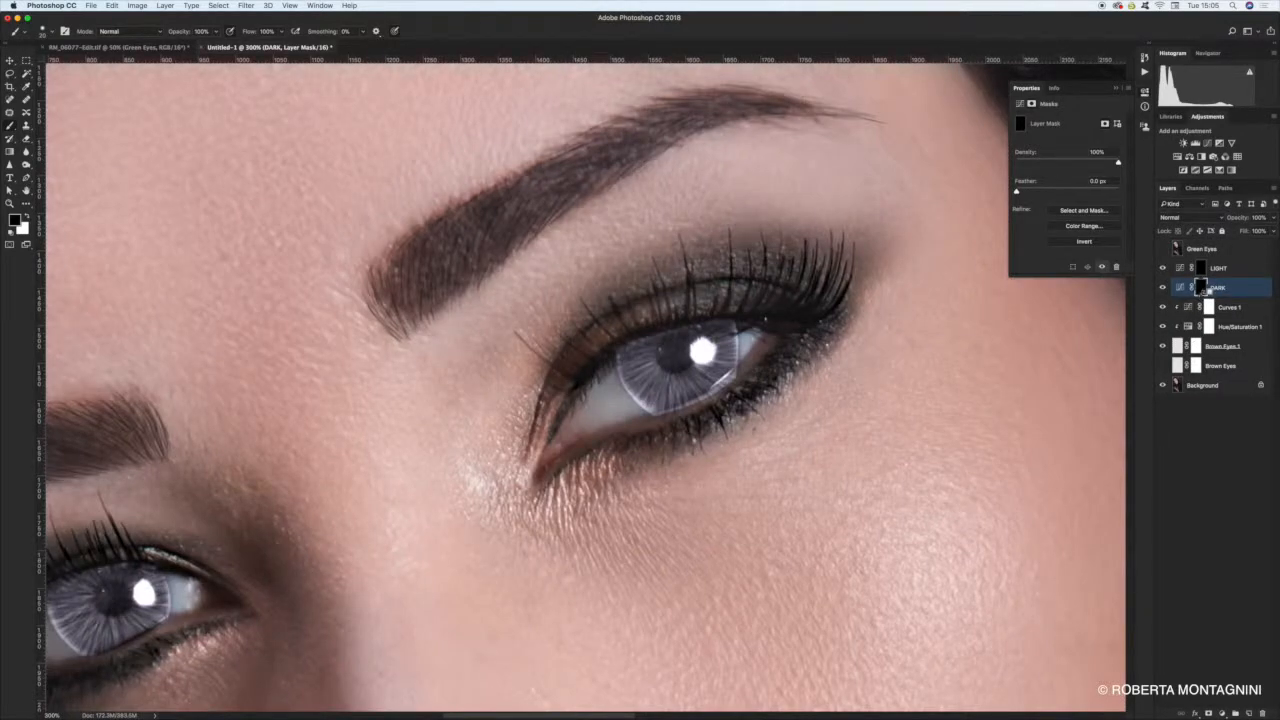
Erase the stray strokes around both irises on the LIGHT layer mask with black, viewing the mask in isolation
{"action": "left_click", "coordinate": [1202, 290], "text": "alt"}
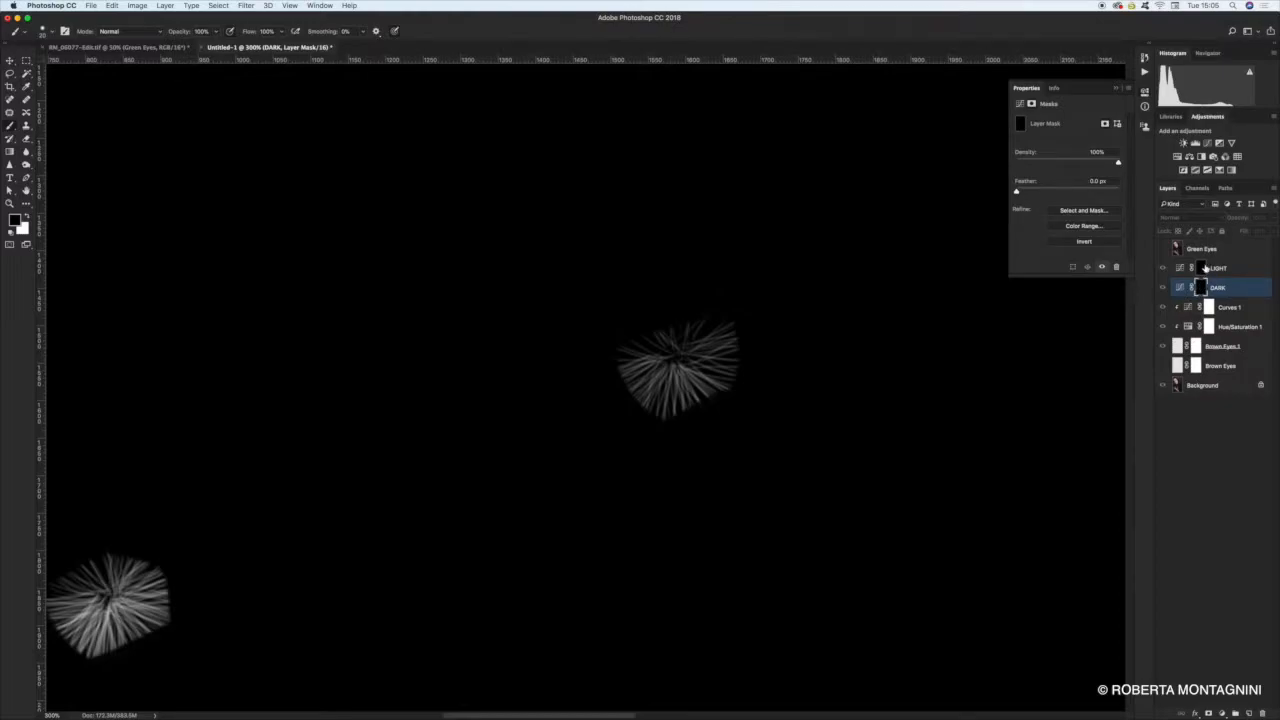
{"action": "left_click", "coordinate": [1204, 268]}
{"action": "left_click", "coordinate": [1202, 269], "text": "alt"}
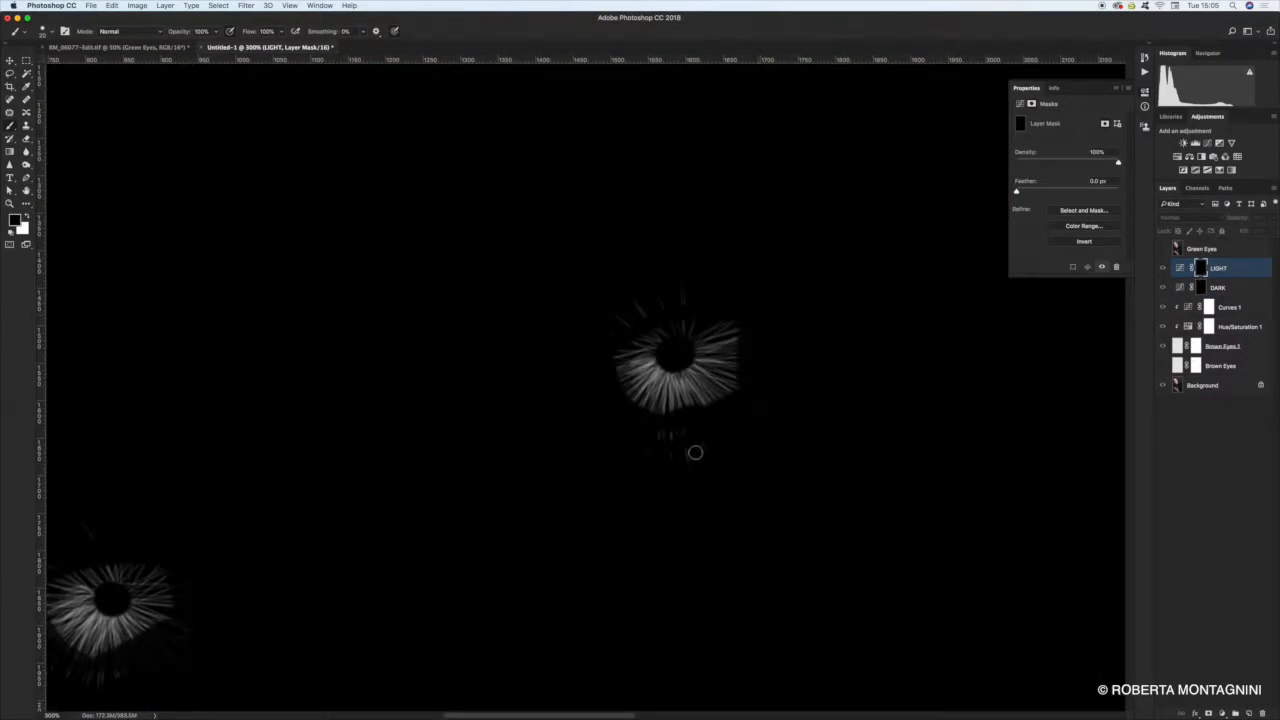
{"action": "mouse_move", "coordinate": [716, 421]}
{"action": "left_mouse_down"}
{"action": "mouse_move", "coordinate": [717, 443]}
{"action": "mouse_move", "coordinate": [611, 334]}
{"action": "mouse_move", "coordinate": [696, 285]}
{"action": "left_mouse_up"}
{"action": "scroll", "coordinate": [700, 330], "scroll_direction": "left", "scroll_amount": 8}
{"action": "scroll", "coordinate": [700, 330], "scroll_direction": "down", "scroll_amount": 4}
{"action": "mouse_move", "coordinate": [465, 513]}
{"action": "left_mouse_down"}
{"action": "mouse_move", "coordinate": [568, 457]}
{"action": "mouse_move", "coordinate": [548, 499]}
{"action": "mouse_move", "coordinate": [551, 451]}
{"action": "left_mouse_up"}
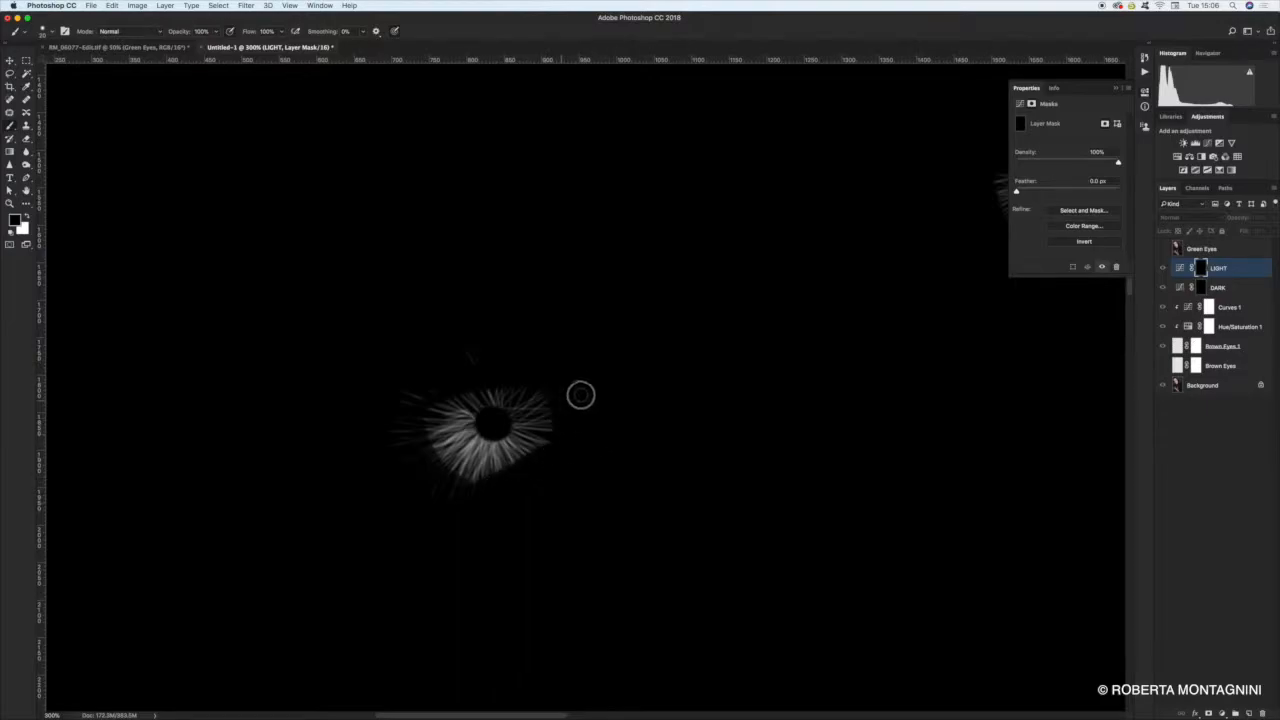
{"action": "mouse_move", "coordinate": [418, 396]}
{"action": "left_mouse_down"}
{"action": "mouse_move", "coordinate": [488, 340]}
{"action": "mouse_move", "coordinate": [435, 369]}
{"action": "mouse_move", "coordinate": [394, 433]}
{"action": "mouse_move", "coordinate": [406, 464]}
{"action": "mouse_move", "coordinate": [465, 494]}
{"action": "mouse_move", "coordinate": [409, 419]}
{"action": "left_mouse_up"}
{"action": "scroll", "coordinate": [712, 480], "scroll_direction": "right", "scroll_amount": 5}
{"action": "scroll", "coordinate": [712, 480], "scroll_direction": "up", "scroll_amount": 2}
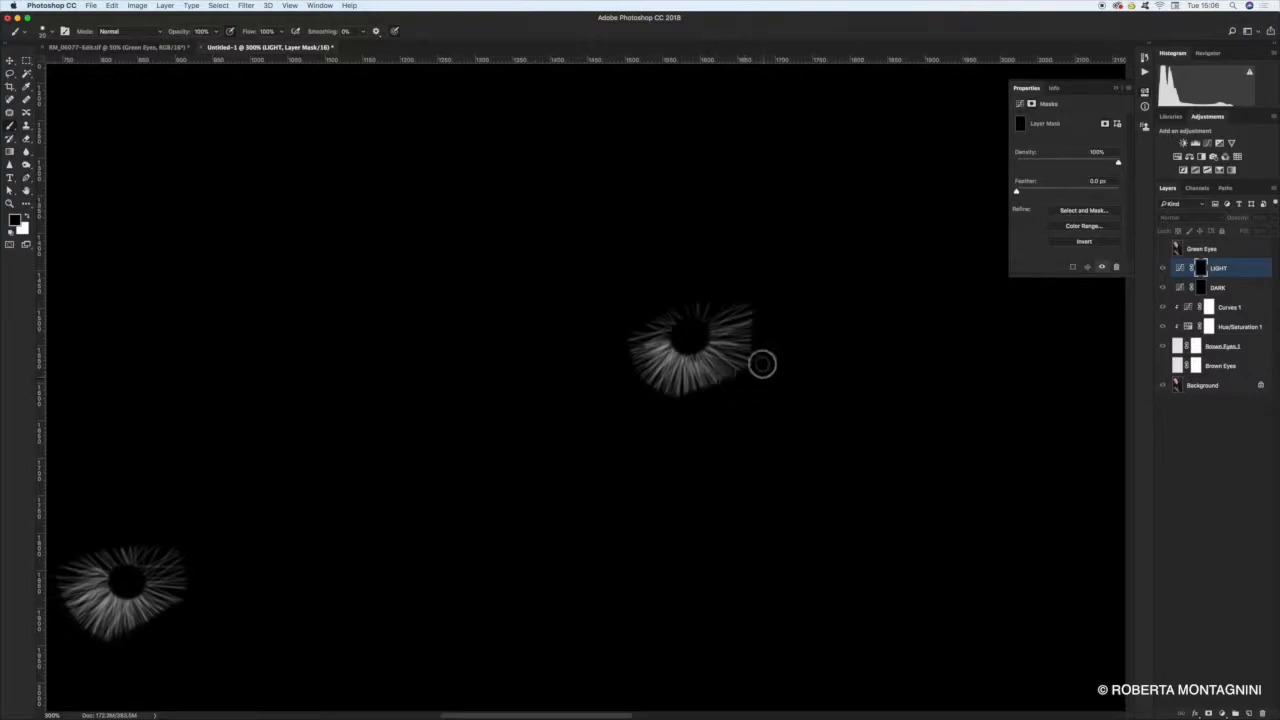
Return to the normal image view with the DARK layer mask active and prepare a larger white brush
{"action": "left_click", "coordinate": [1201, 288]}
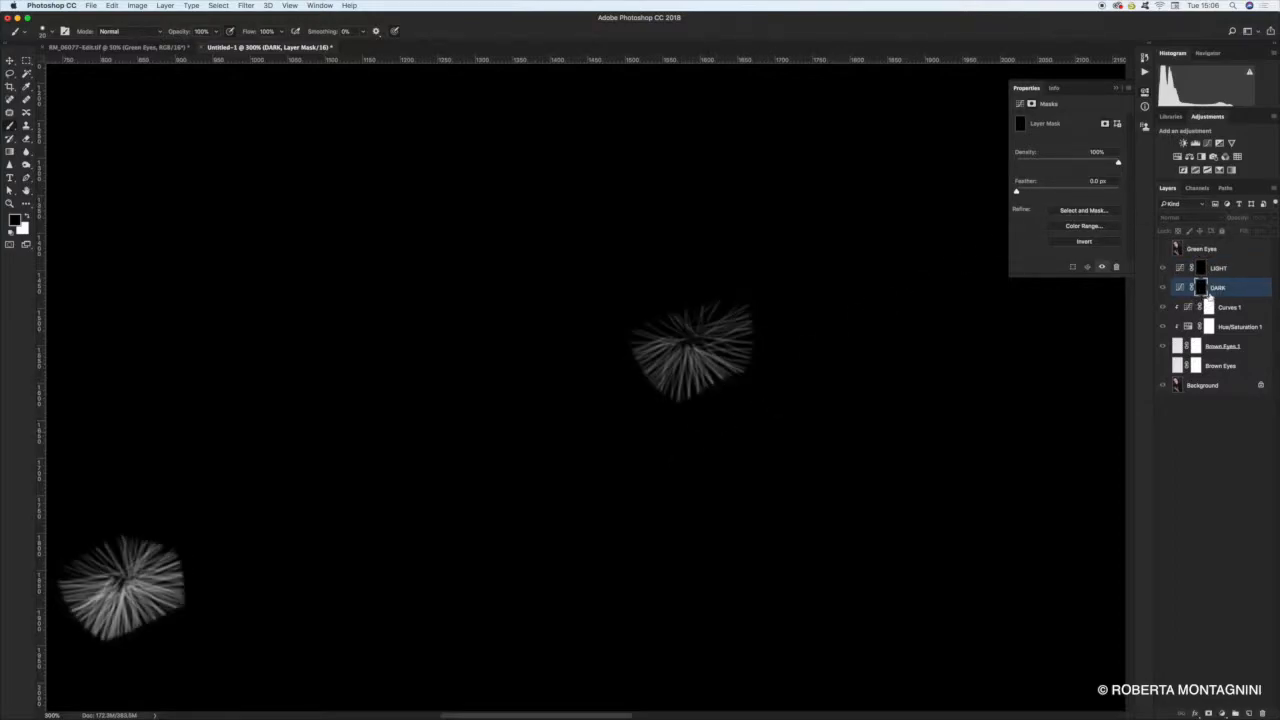
{"action": "left_click", "coordinate": [1201, 288], "text": "alt"}
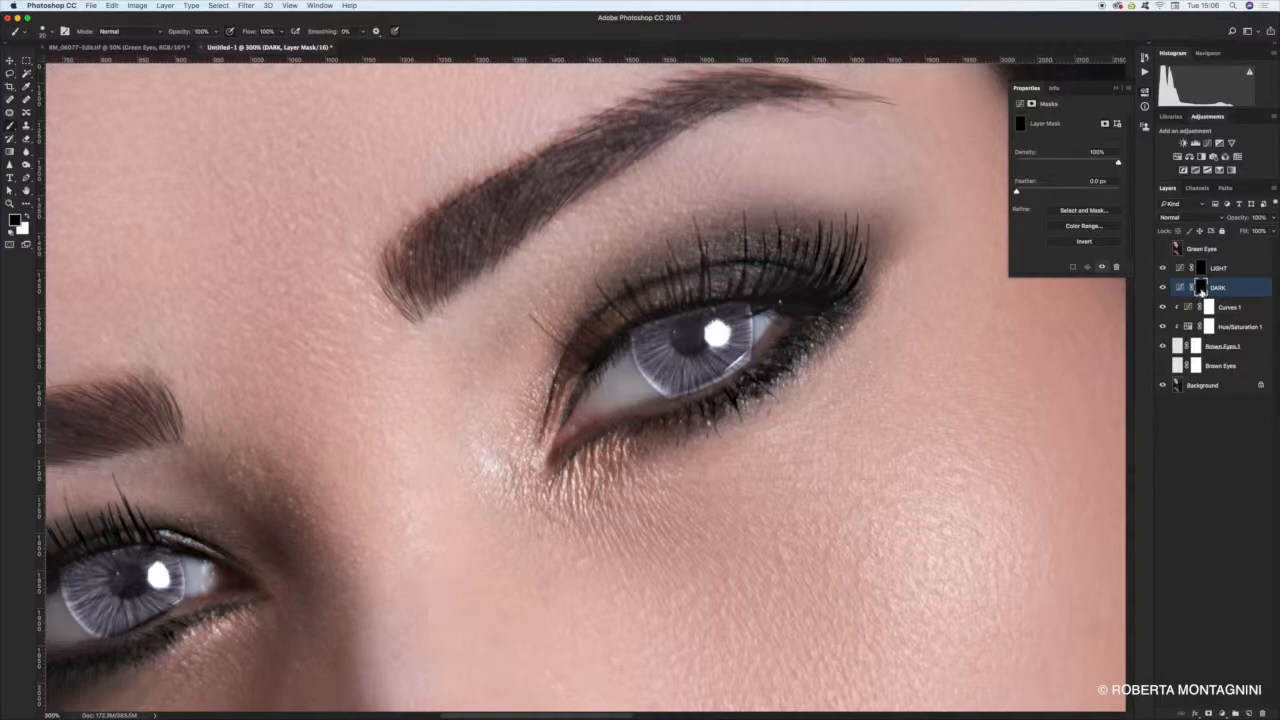
{"action": "left_click", "coordinate": [1163, 268]}
{"action": "left_click", "coordinate": [1163, 268]}
{"action": "left_click", "coordinate": [27, 216]}
{"action": "right_click", "coordinate": [698, 341]}
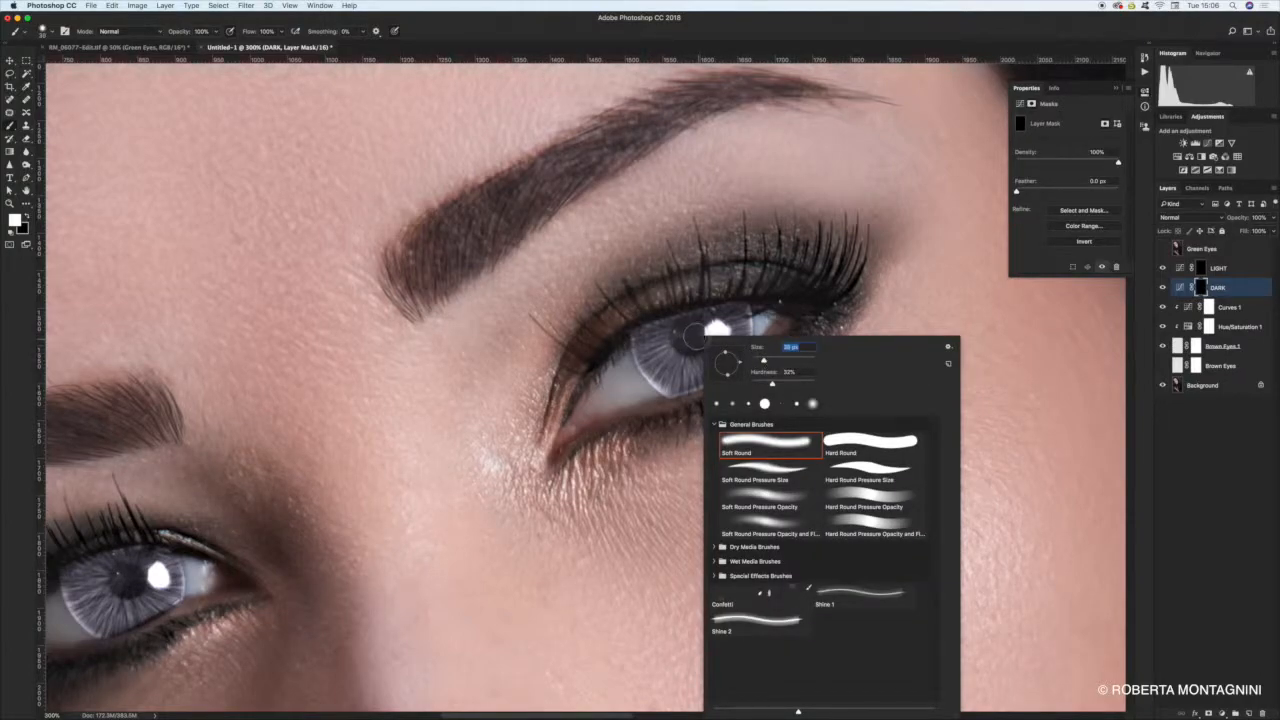
{"action": "key", "text": "Return"}
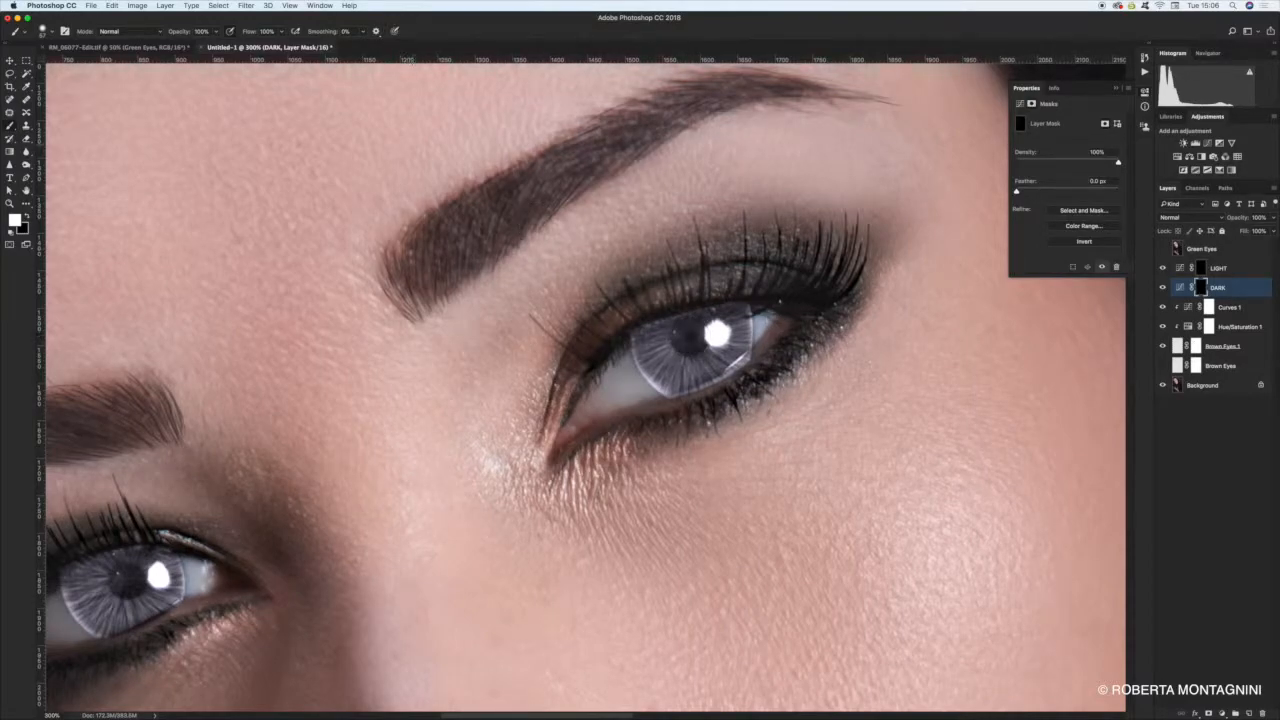
Darken both pupils by dabbing white over them on the DARK layer mask
{"action": "left_click", "coordinate": [688, 337]}
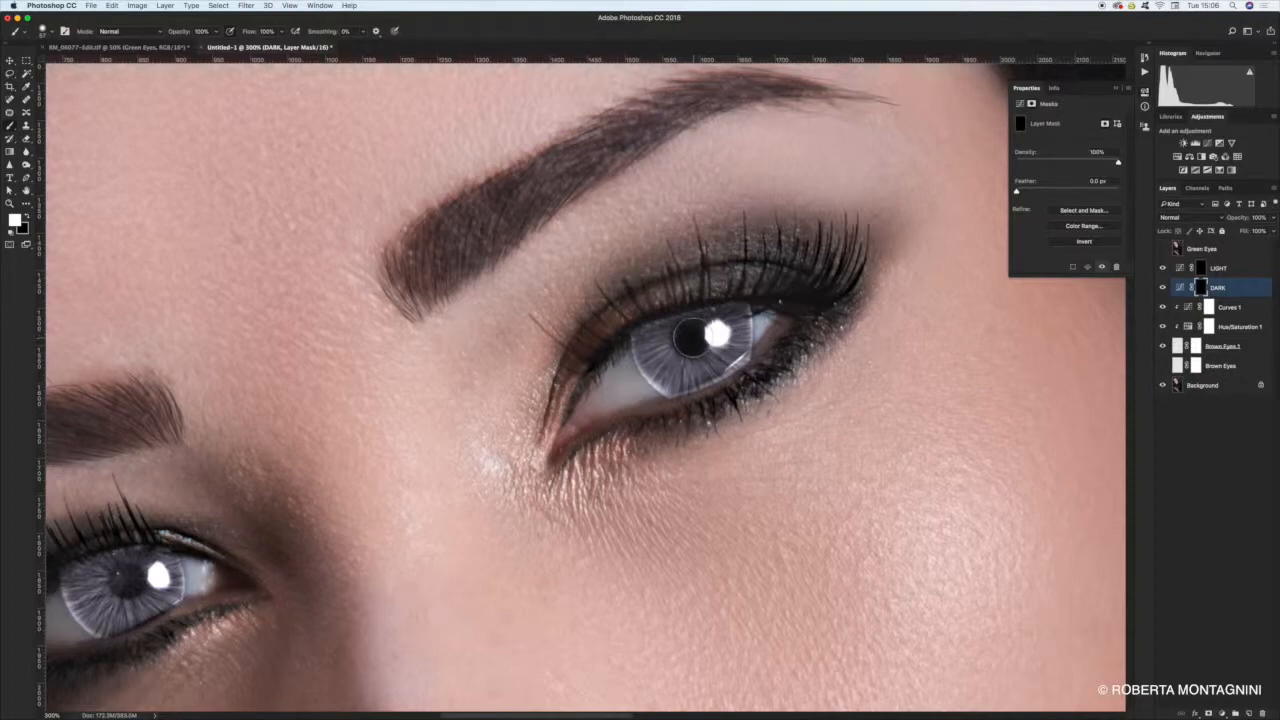
{"action": "left_click", "coordinate": [688, 334]}
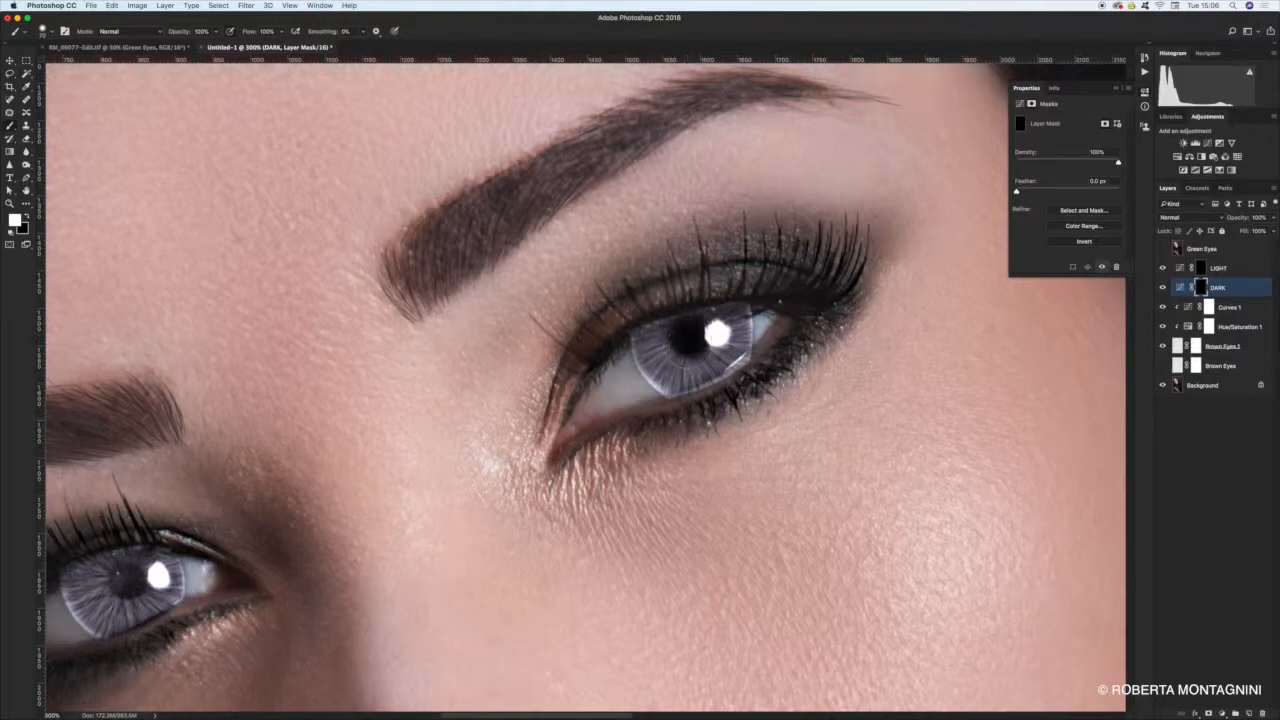
{"action": "left_click_drag", "start_coordinate": [418, 541], "coordinate": [707, 448]}
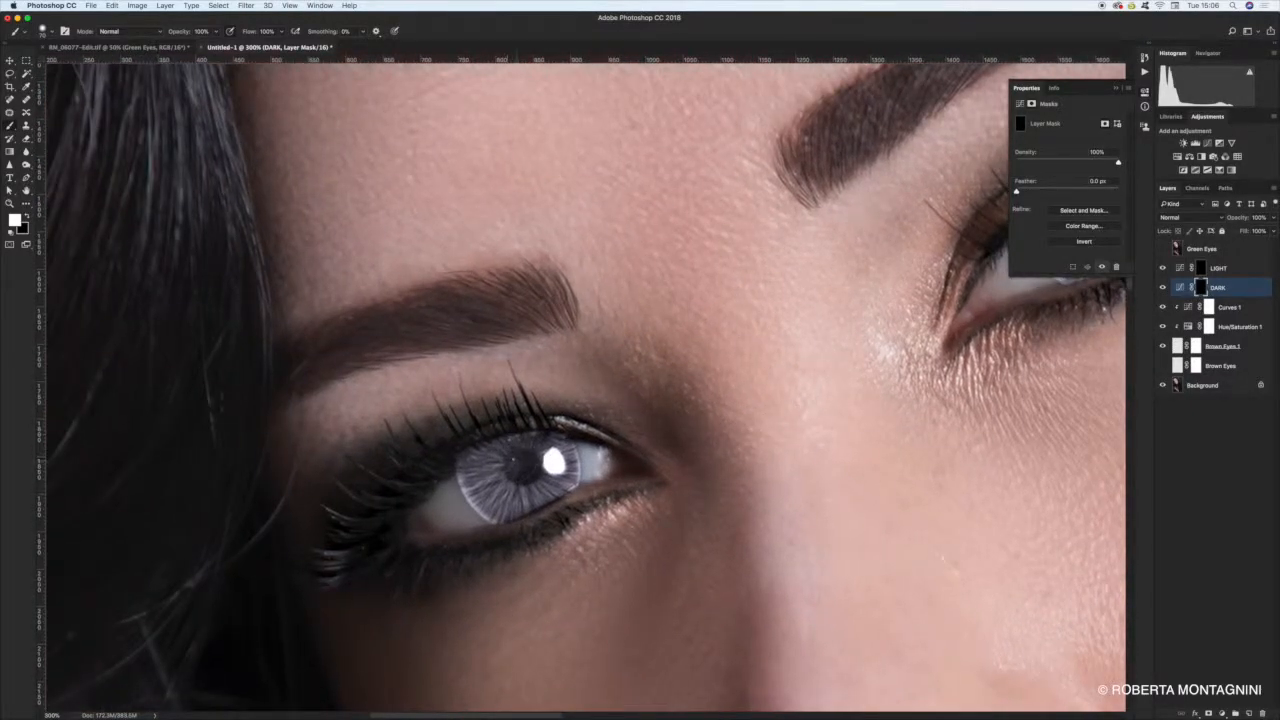
{"action": "left_click", "coordinate": [521, 463]}
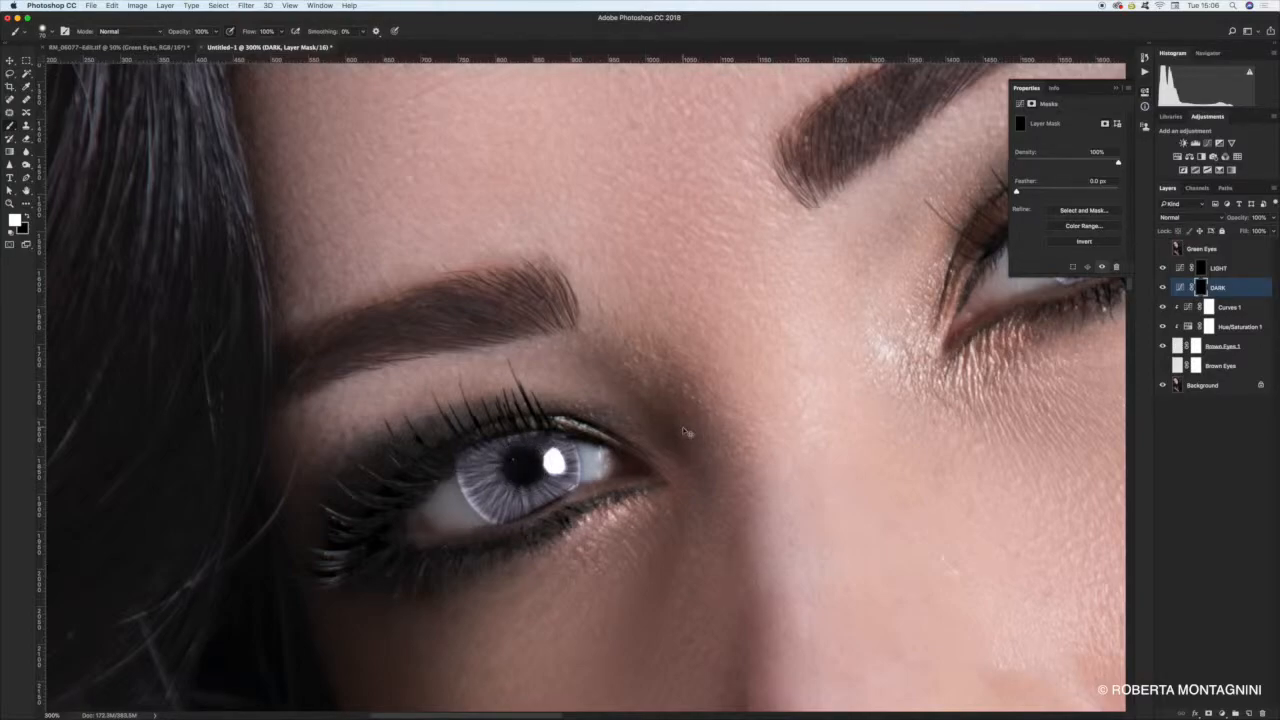
Compare the full portrait with the DARK layer hidden and shown to judge the darkened pupils
{"action": "key", "text": "super+minus"}
{"action": "key", "text": "super+minus"}
{"action": "key", "text": "super+minus"}
{"action": "key", "text": "super+minus"}
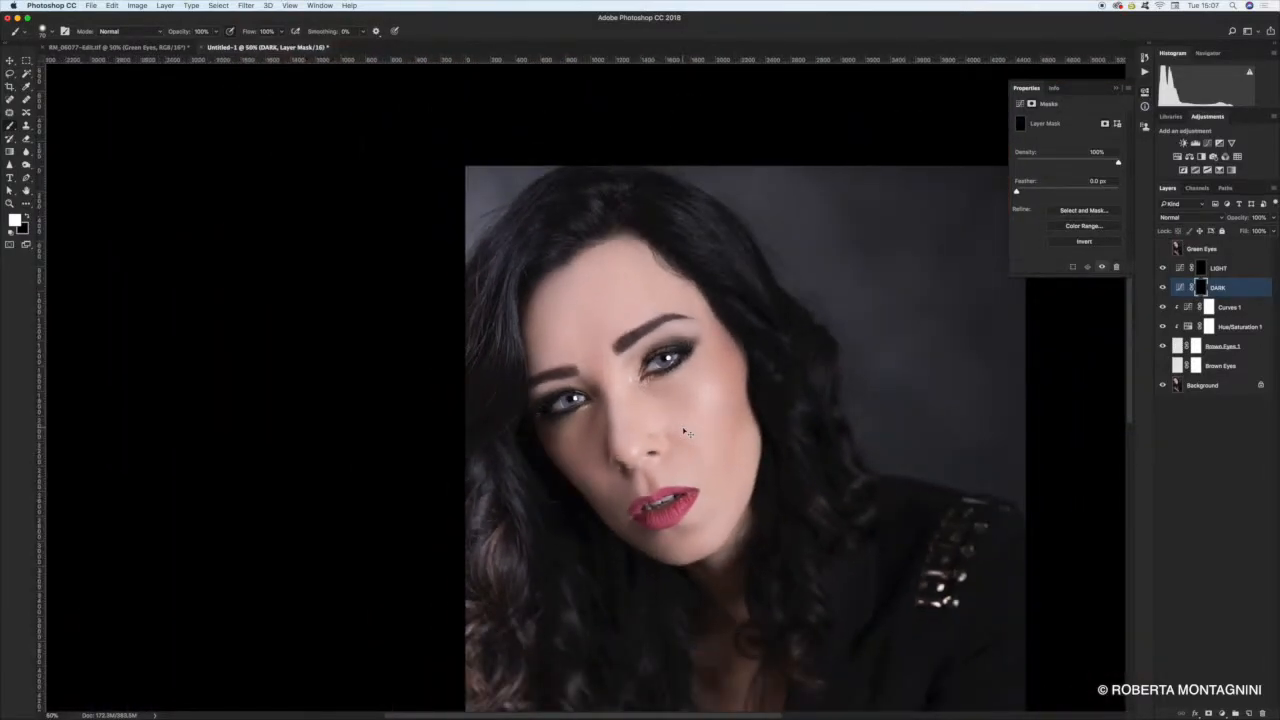
{"action": "left_click", "coordinate": [1165, 288]}
{"action": "left_click", "coordinate": [1166, 288]}
{"action": "key", "text": "super+plus"}
{"action": "key", "text": "super+plus"}
{"action": "key", "text": "super+plus"}
{"action": "key", "text": "super+plus"}
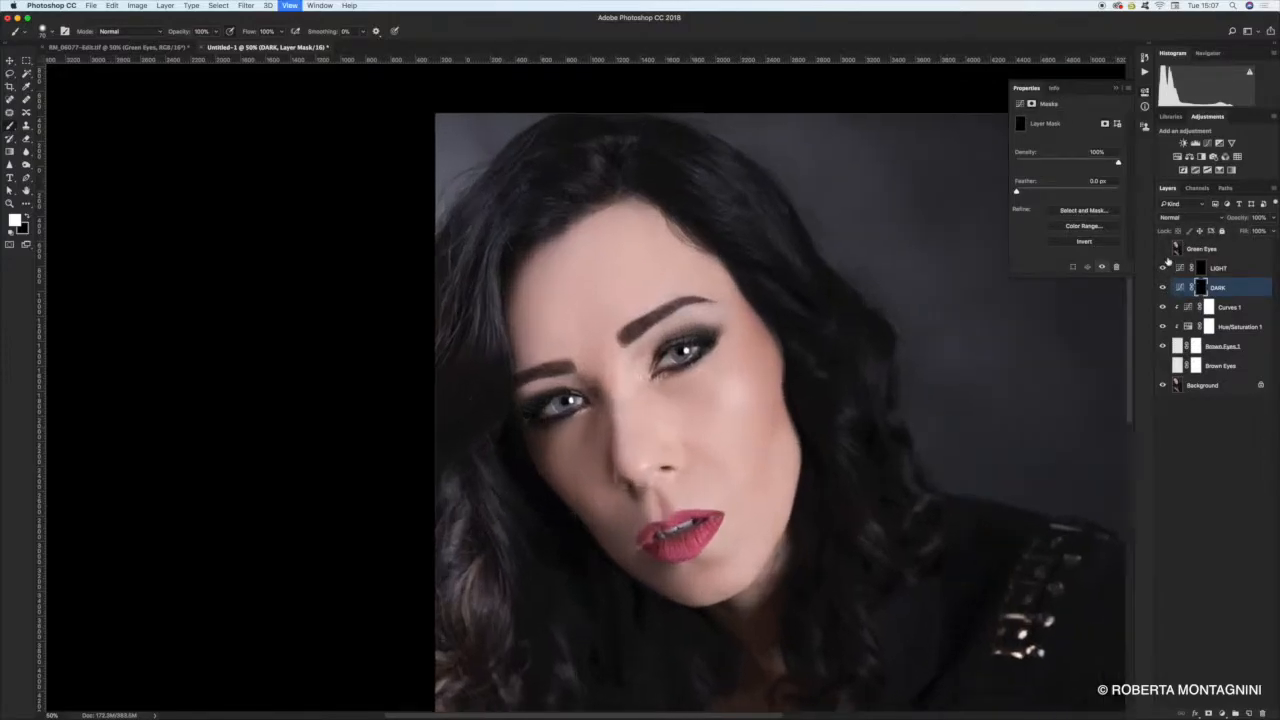
Select the Brown Eyes 1 layer and reduce the brush size for detail work around the irises
{"action": "scroll", "coordinate": [674, 434], "scroll_direction": "right", "scroll_amount": 5}
{"action": "scroll", "coordinate": [674, 434], "scroll_direction": "down", "scroll_amount": 2}
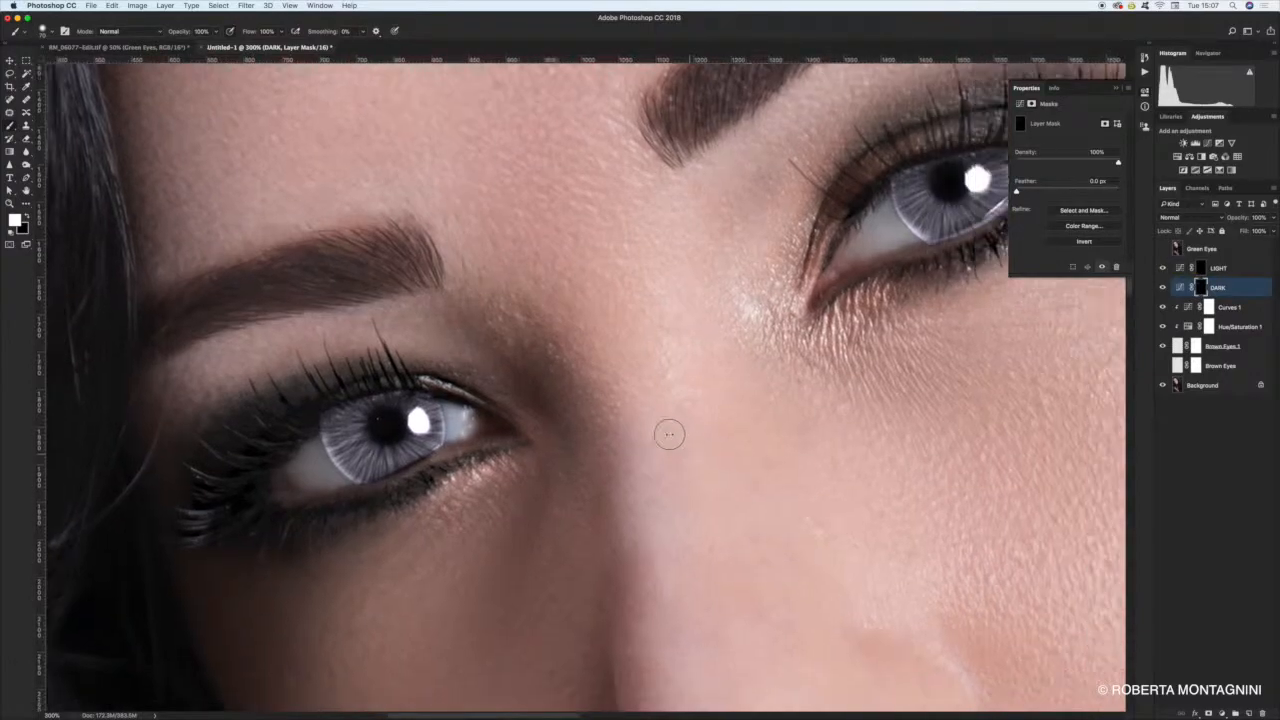
{"action": "scroll", "coordinate": [963, 360], "scroll_direction": "up", "scroll_amount": 2}
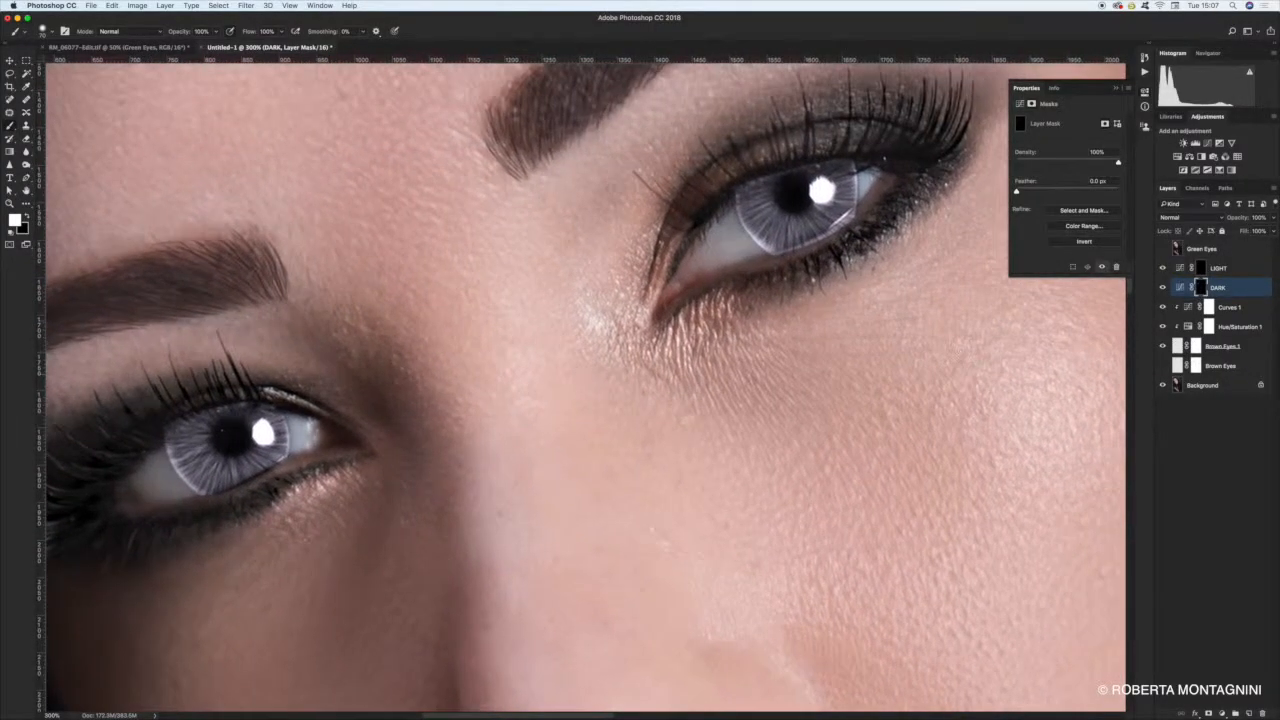
{"action": "left_click", "coordinate": [1222, 347]}
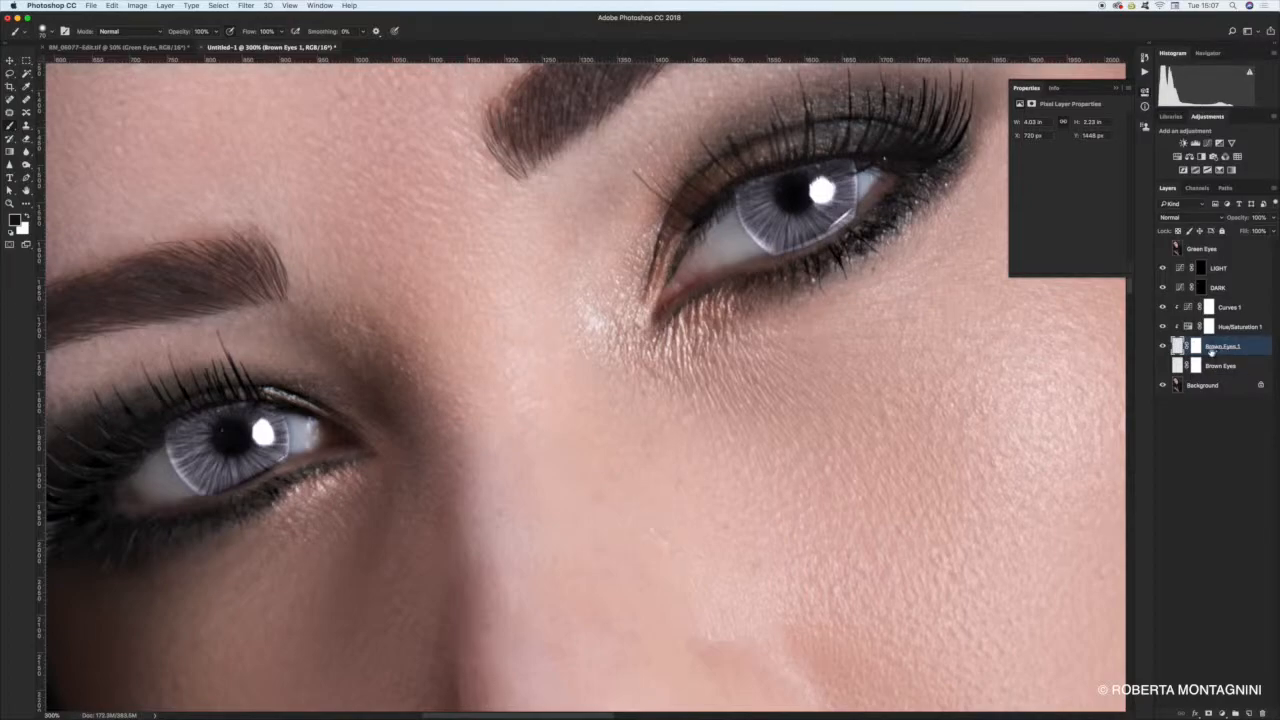
{"action": "right_click", "coordinate": [848, 341]}
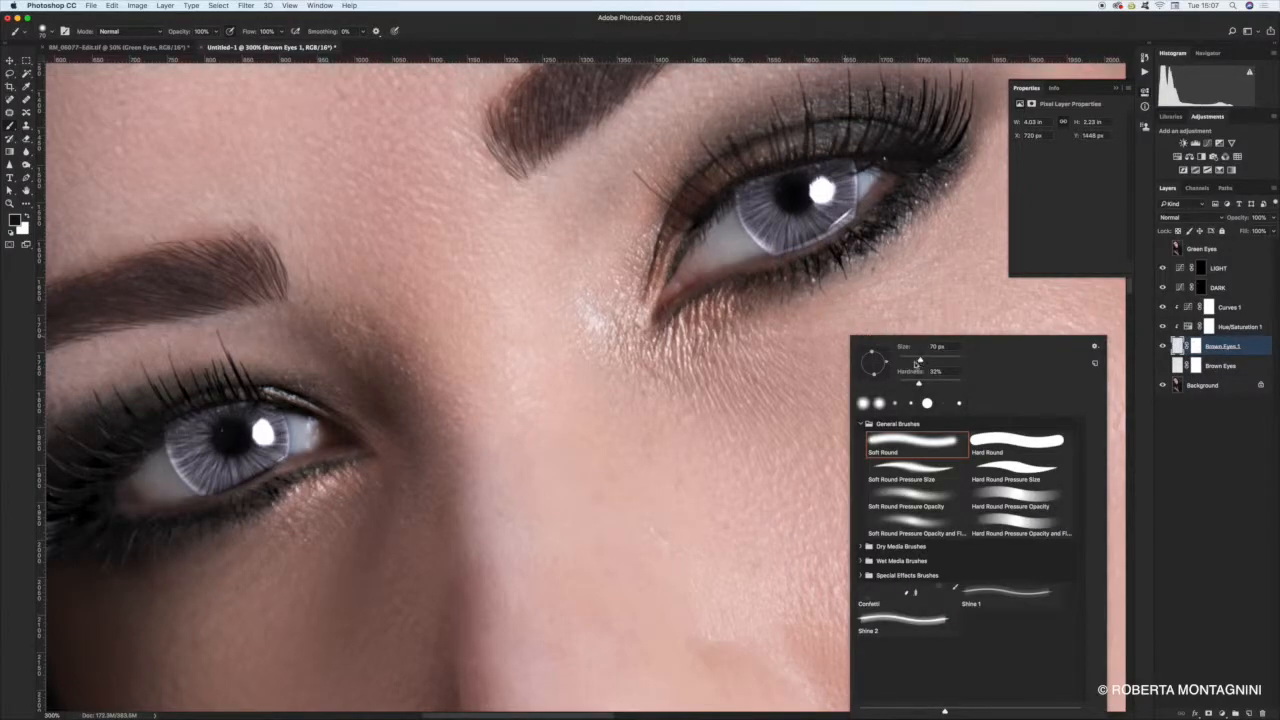
{"action": "left_click_drag", "start_coordinate": [899, 361], "coordinate": [911, 379]}
{"action": "left_click", "coordinate": [873, 268]}
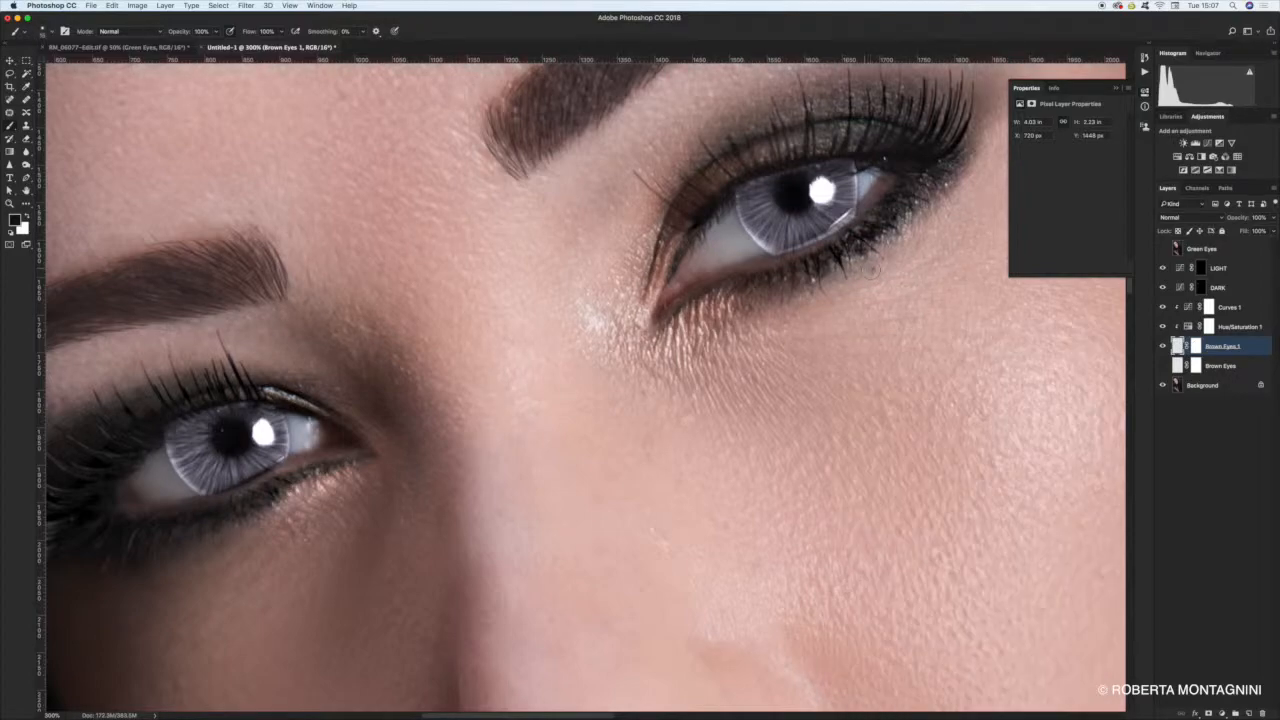
Soften the bright rim of the portrait's image-right iris by painting black on the Brown Eyes 1 layer mask
{"action": "left_click", "coordinate": [1195, 347]}
{"action": "key", "text": "x"}
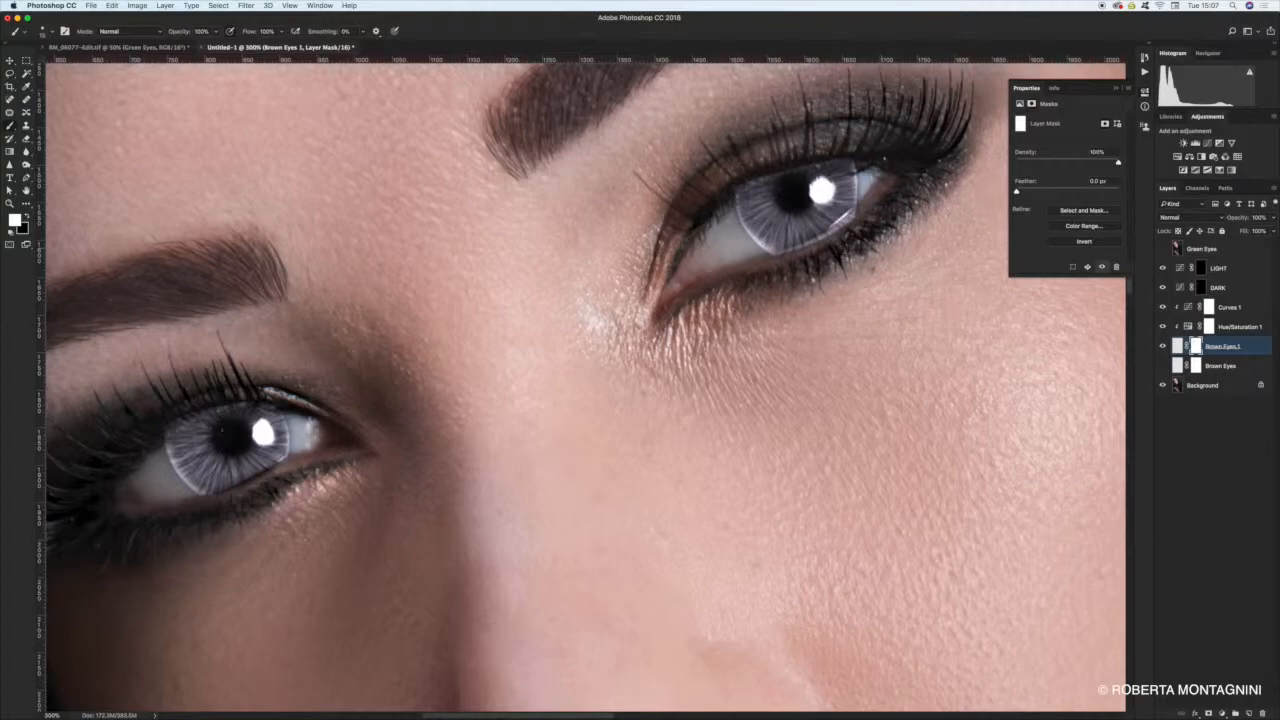
{"action": "key", "text": "z"}
{"action": "key", "text": "x"}
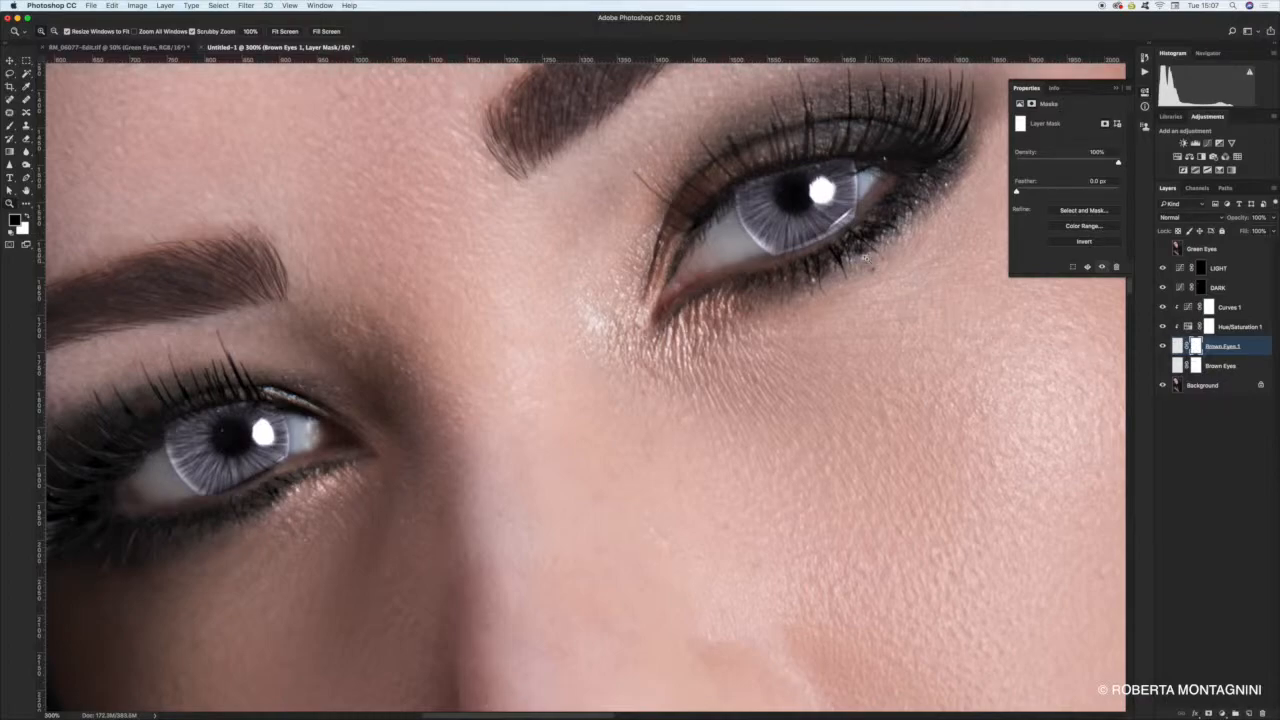
{"action": "key", "text": "b"}
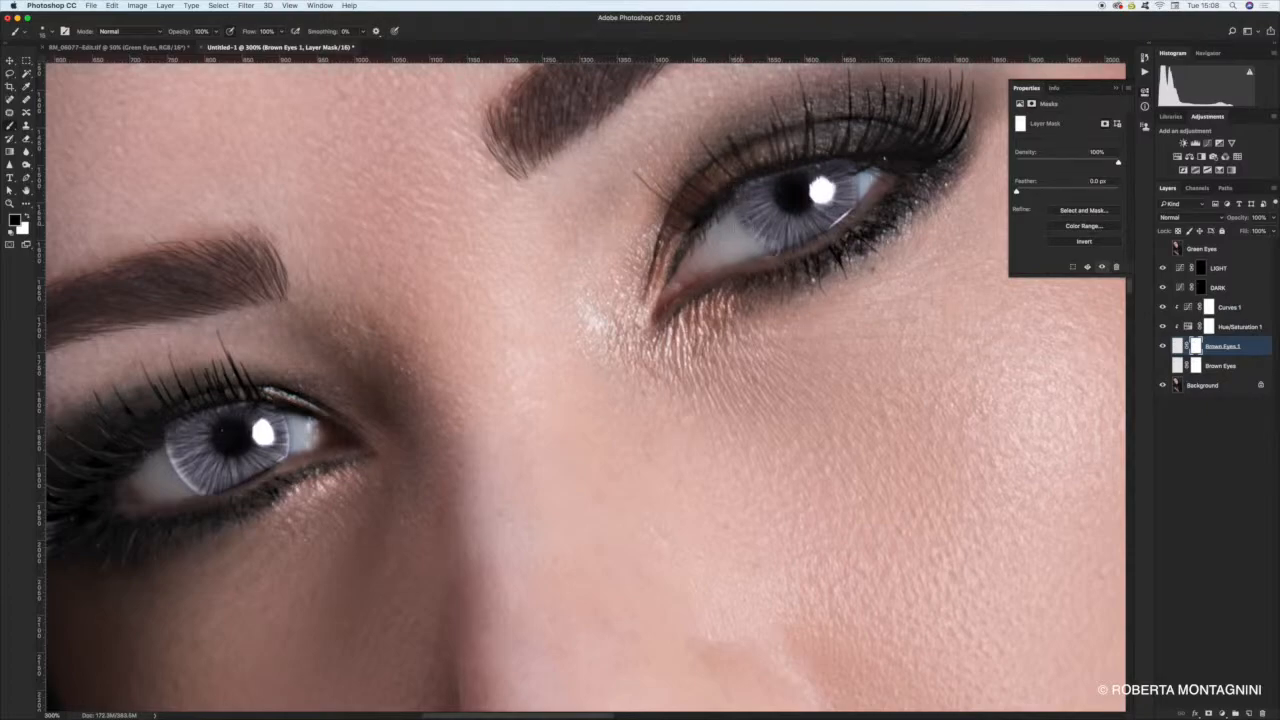
{"action": "key", "text": "x"}
Blend the image-left iris edge on the Brown Eyes 1 layer mask, alternating black and white brush strokes
{"action": "left_click_drag", "start_coordinate": [571, 450], "coordinate": [839, 416]}
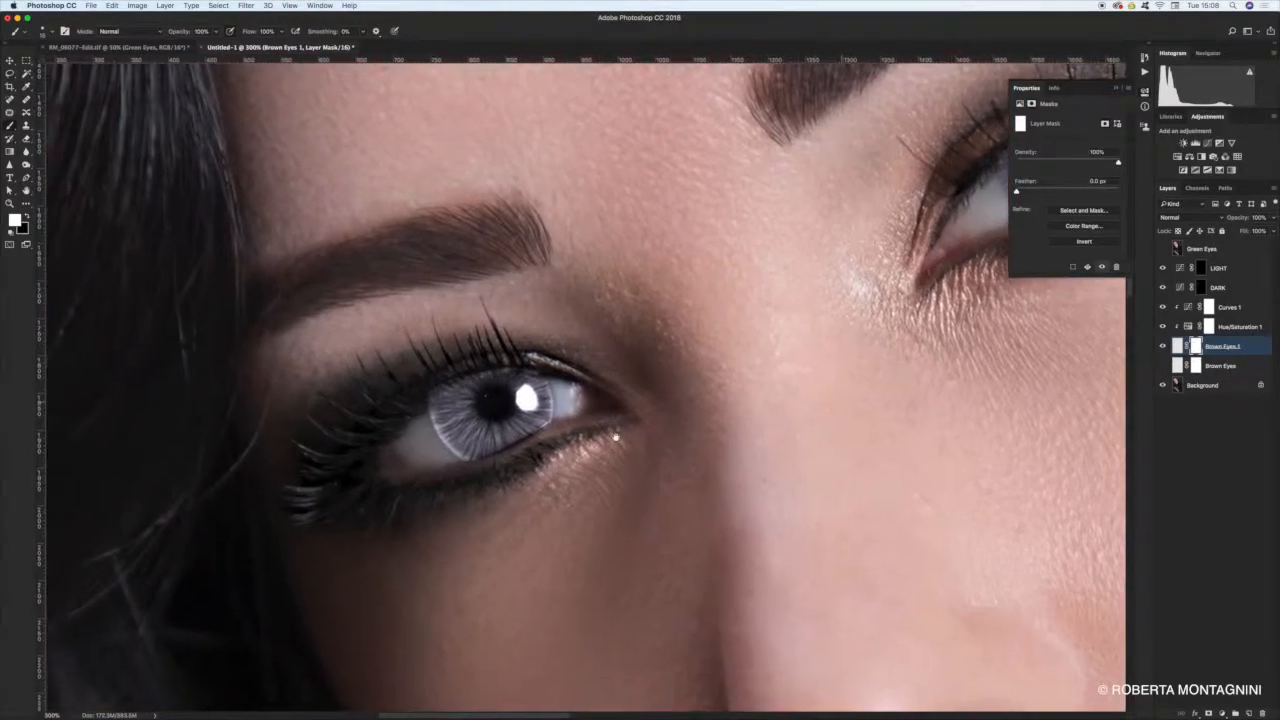
{"action": "key", "text": "x"}
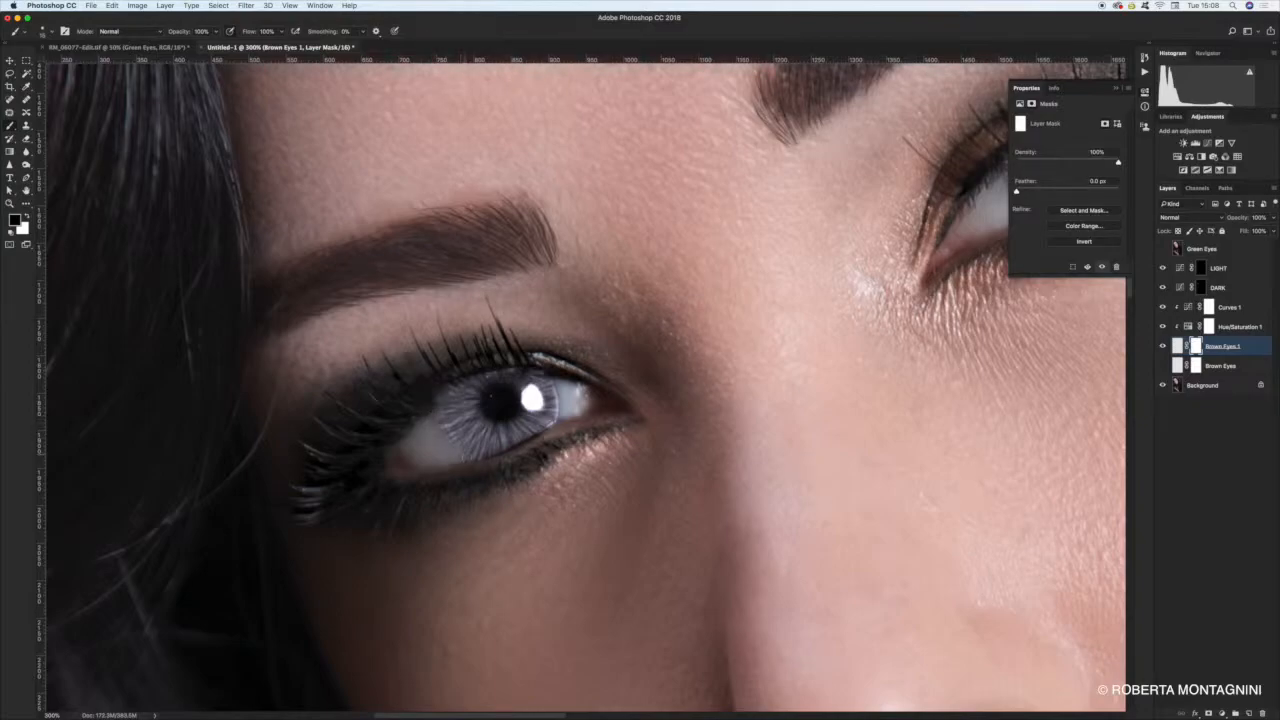
{"action": "key", "text": "x"}
{"action": "key", "text": "x"}
{"action": "key", "text": "x"}
{"action": "key", "text": "x"}
{"action": "key", "text": "x"}
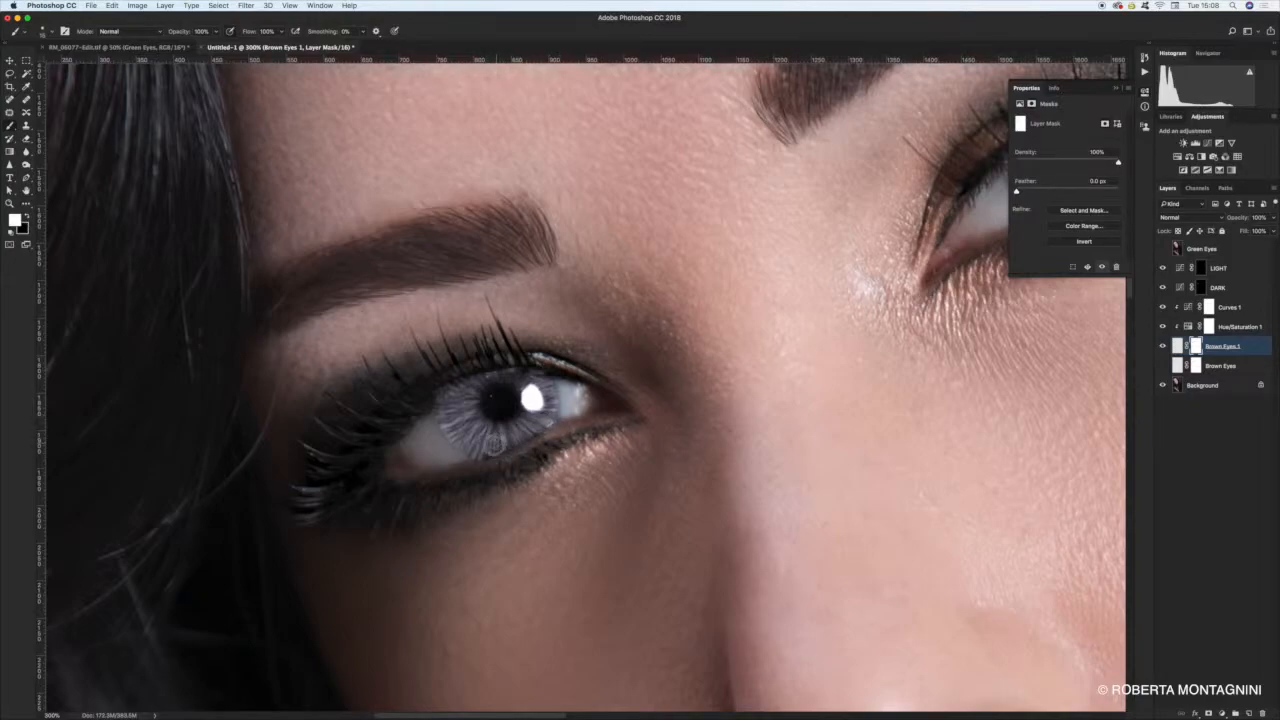
{"action": "key", "text": "x"}
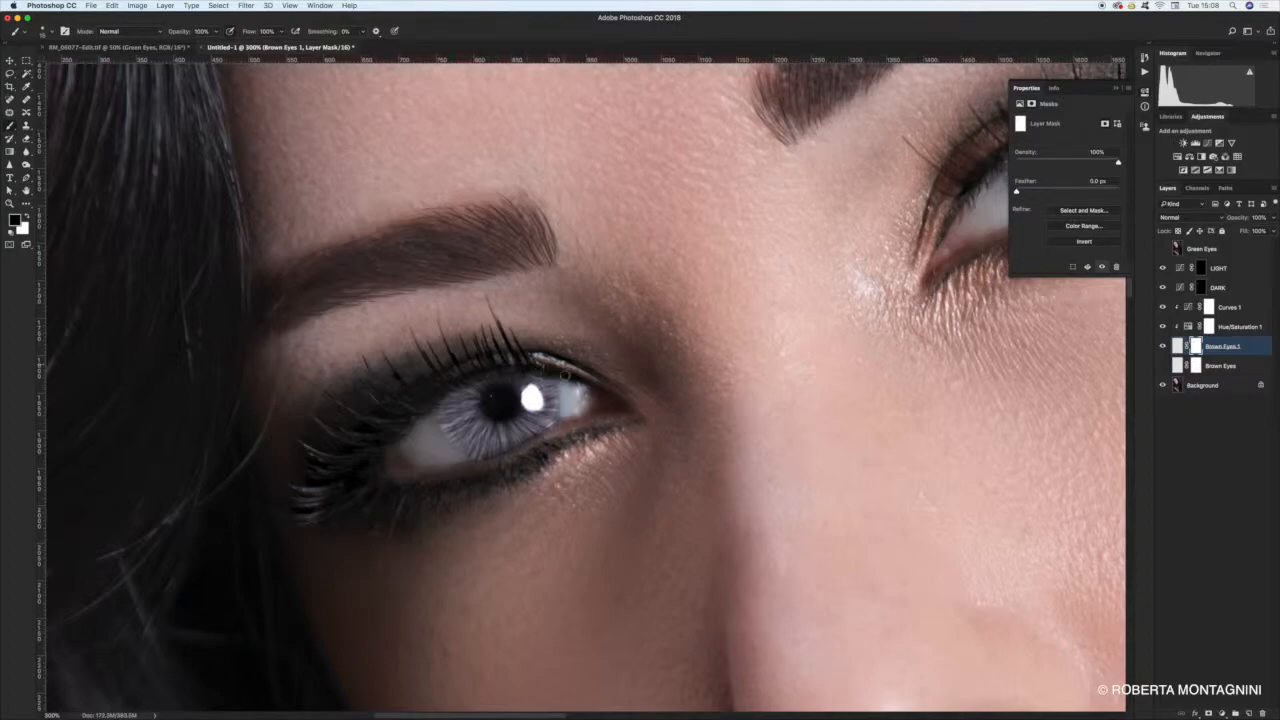
Examine the blended iris edges across the full portrait and in close-up on the image-right eye
{"action": "key", "text": "super+minus"}
{"action": "key", "text": "super+minus"}
{"action": "key", "text": "super+minus"}
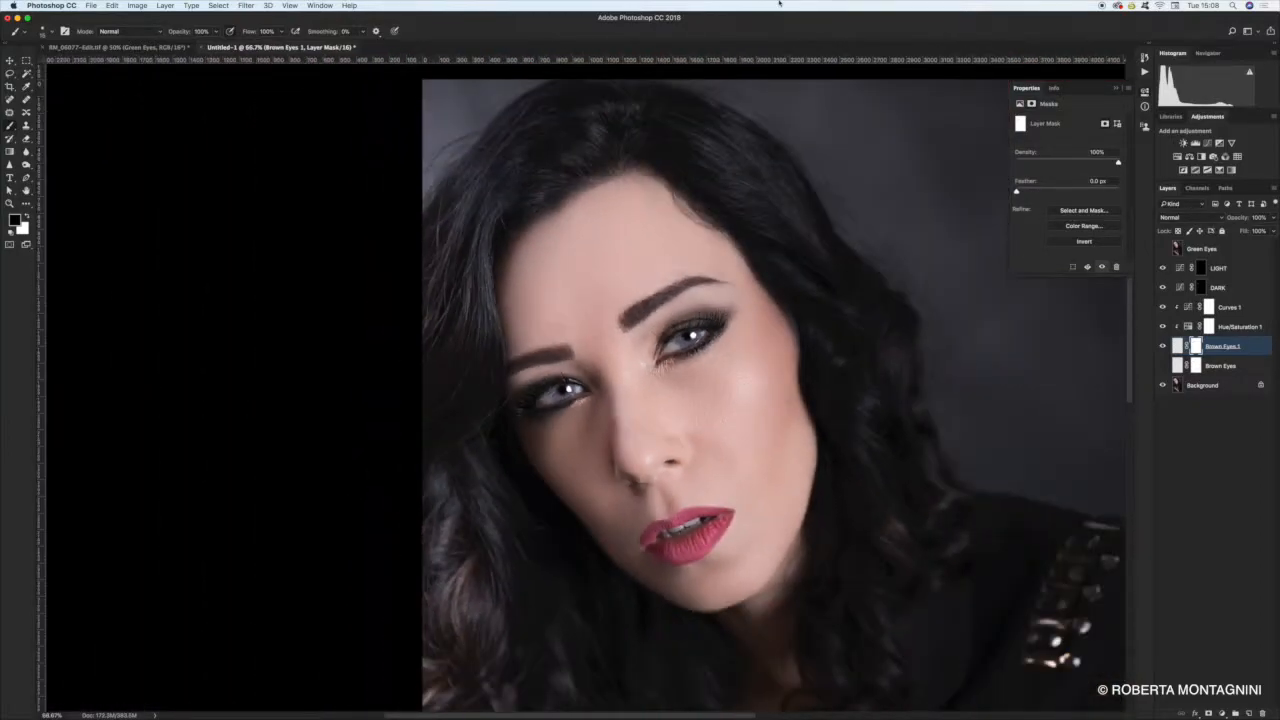
{"action": "key", "text": "super+equal"}
{"action": "key", "text": "super+equal"}
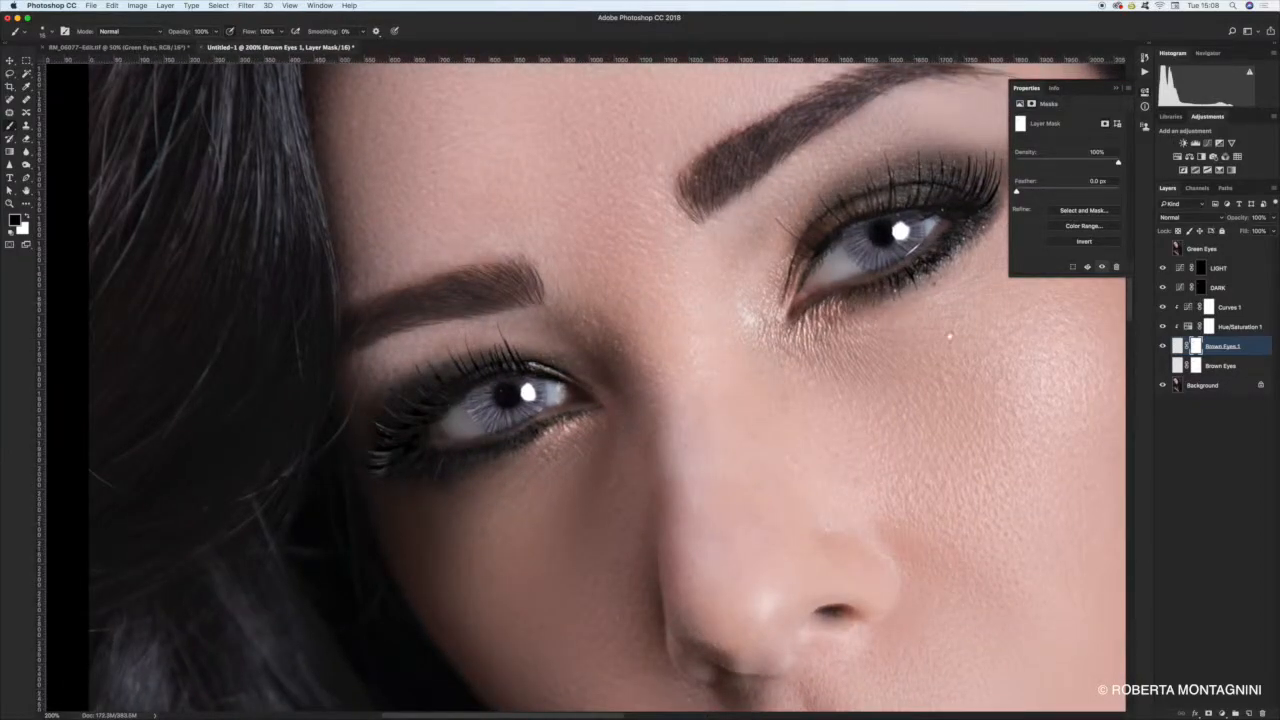
{"action": "left_click_drag", "start_coordinate": [957, 320], "coordinate": [777, 370]}
{"action": "key", "text": "super+equal"}
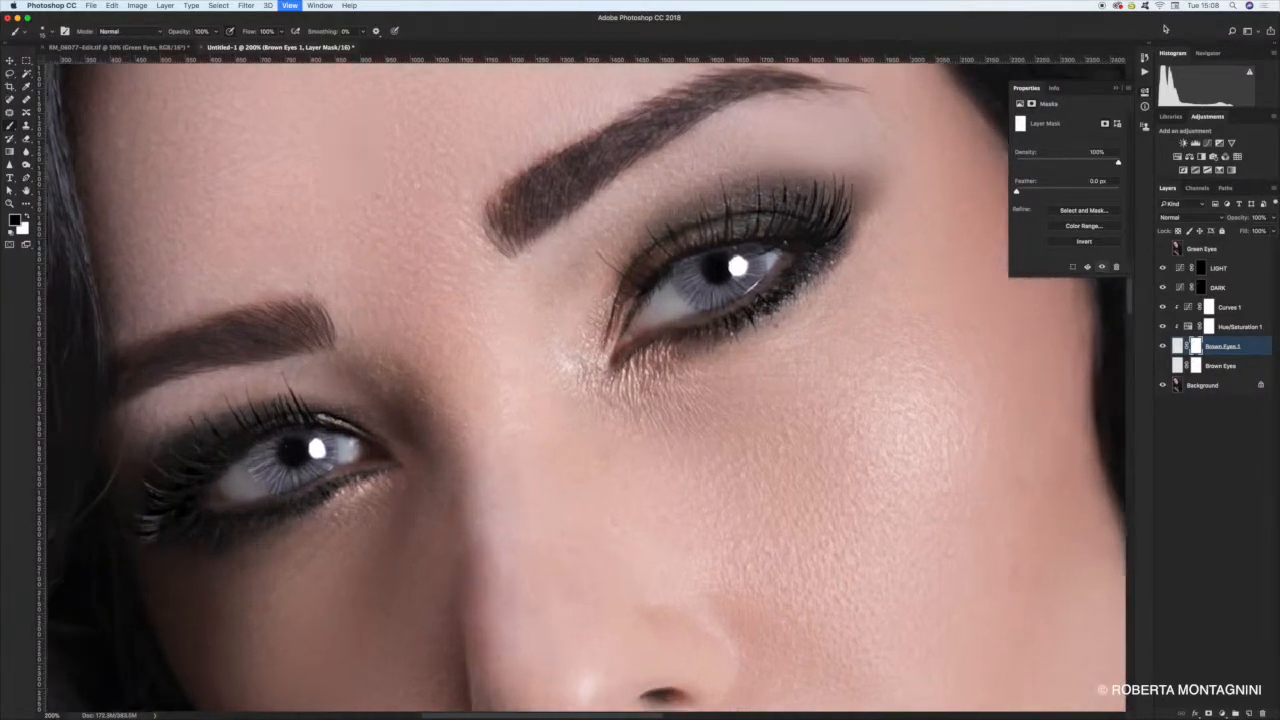
{"action": "left_click_drag", "start_coordinate": [826, 226], "coordinate": [742, 332]}
{"action": "key", "text": "super+equal"}
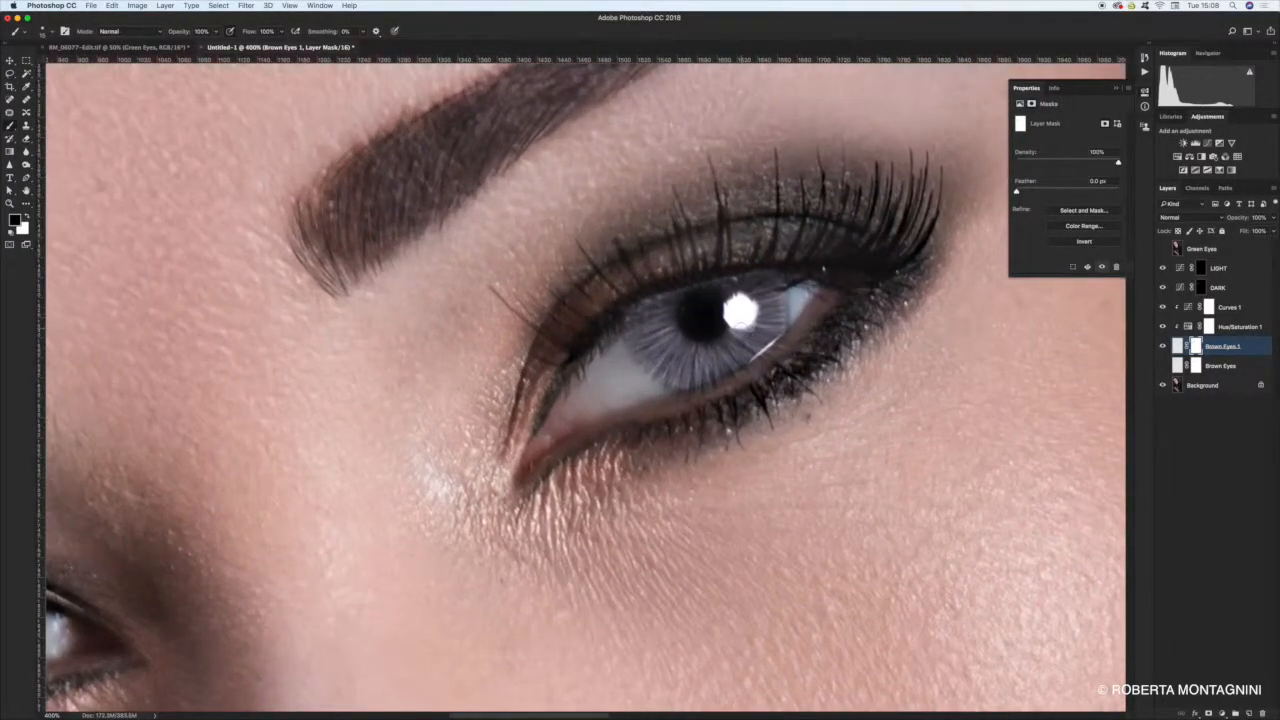
Clean up stray marks along the iris edge with a small black brush on the DARK and LIGHT layer masks
{"action": "left_click", "coordinate": [1201, 289]}
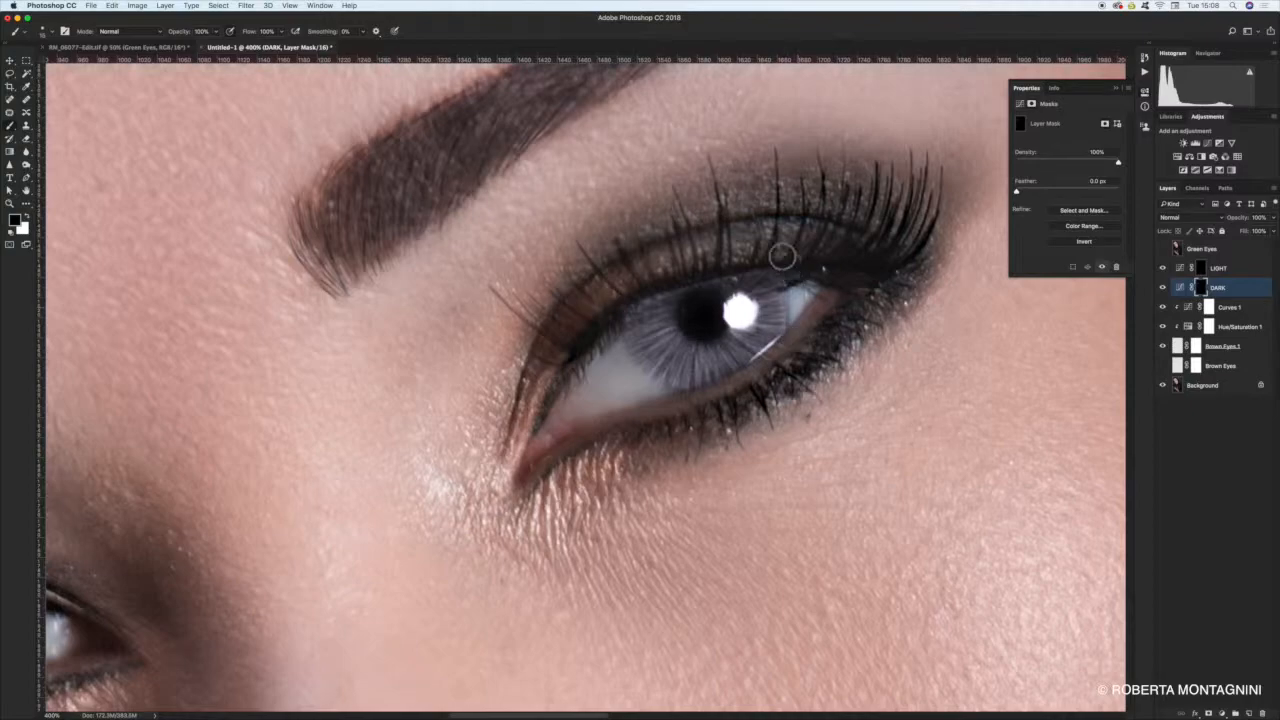
{"action": "left_click", "coordinate": [1201, 268]}
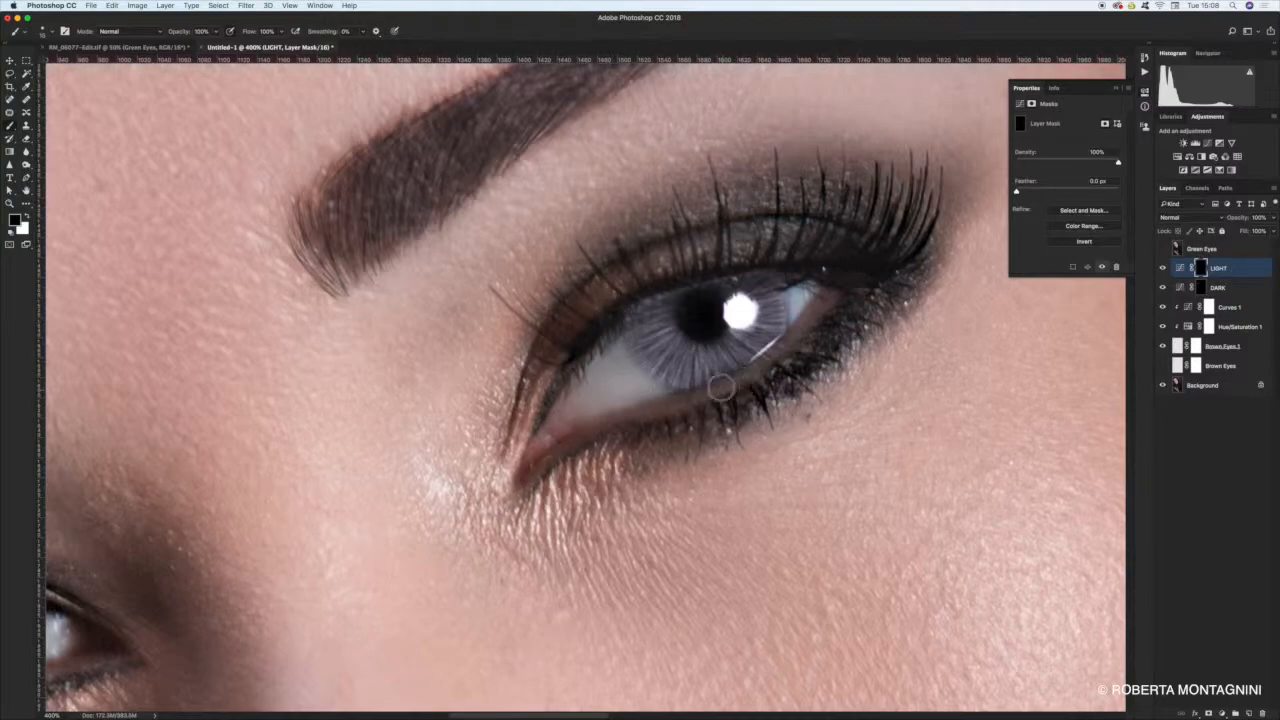
{"action": "key", "text": "bracketleft"}
{"action": "key", "text": "bracketleft"}
{"action": "key", "text": "bracketright"}
{"action": "left_click_drag", "start_coordinate": [533, 424], "coordinate": [1110, 201]}
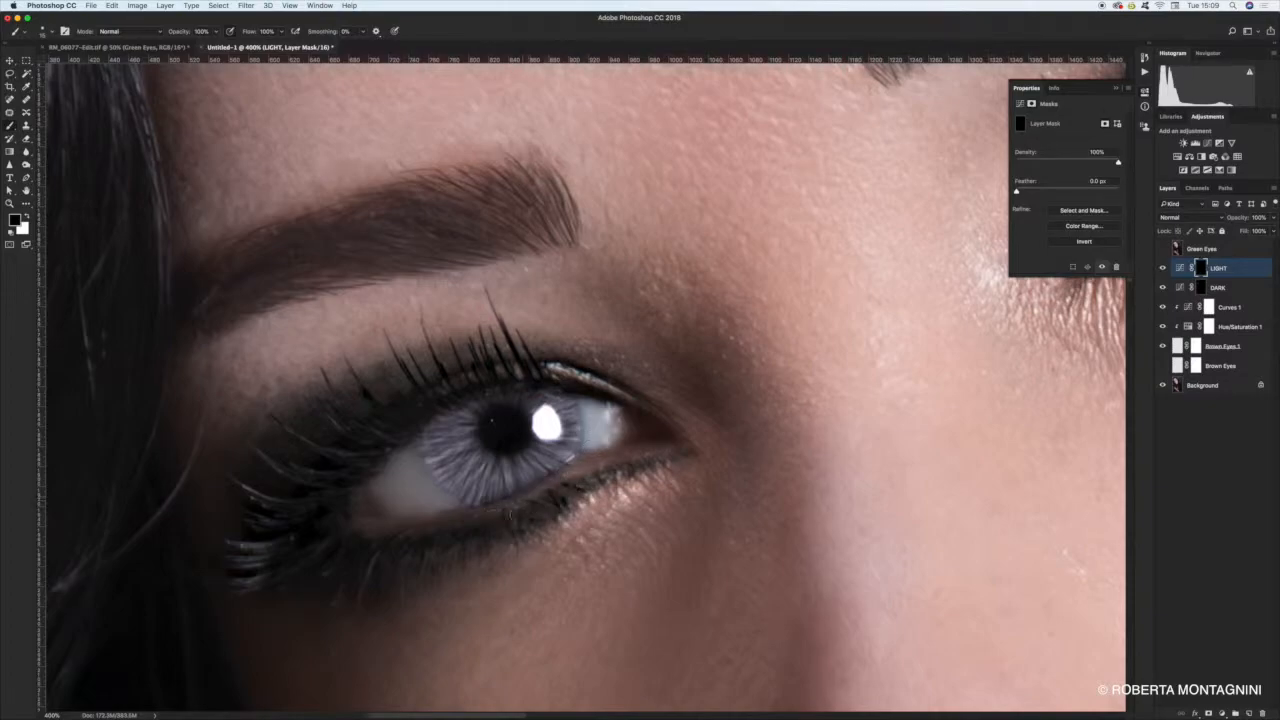
Refine the iris edges of both eyes on the Brown Eyes 1 layer mask, switching between black and white
{"action": "left_click", "coordinate": [1187, 347]}
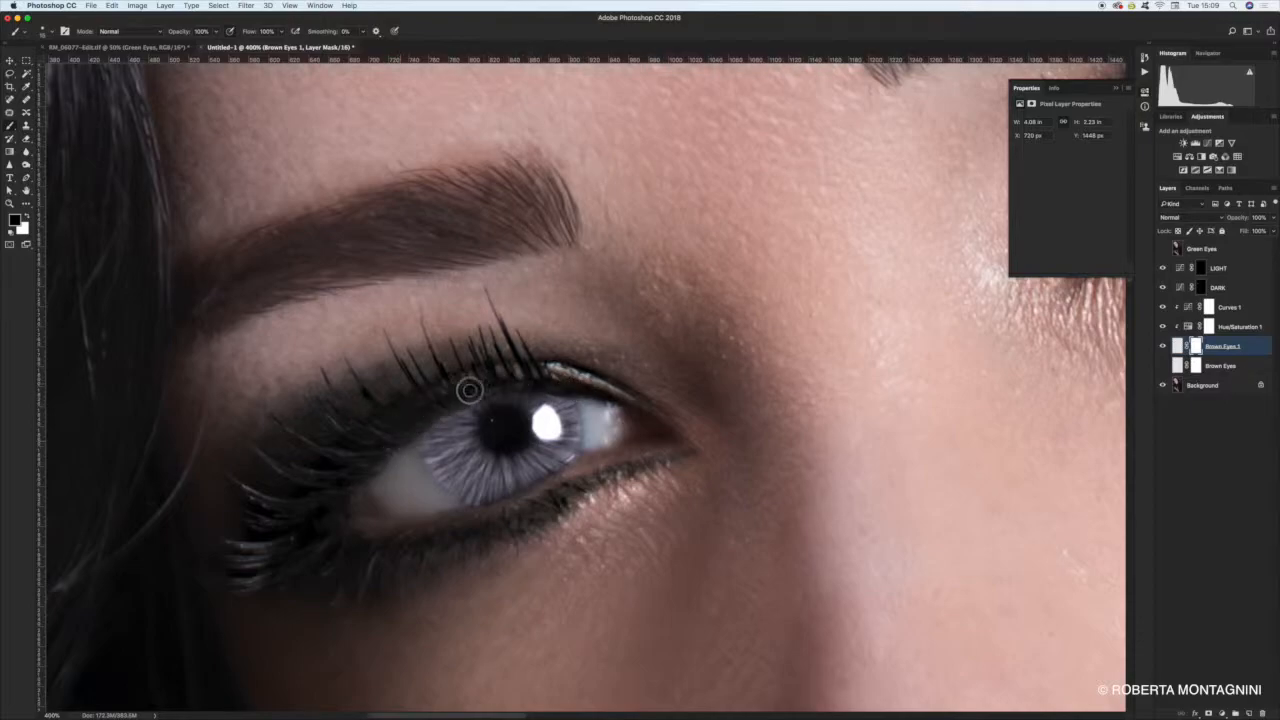
{"action": "left_click_drag", "start_coordinate": [963, 463], "coordinate": [433, 571]}
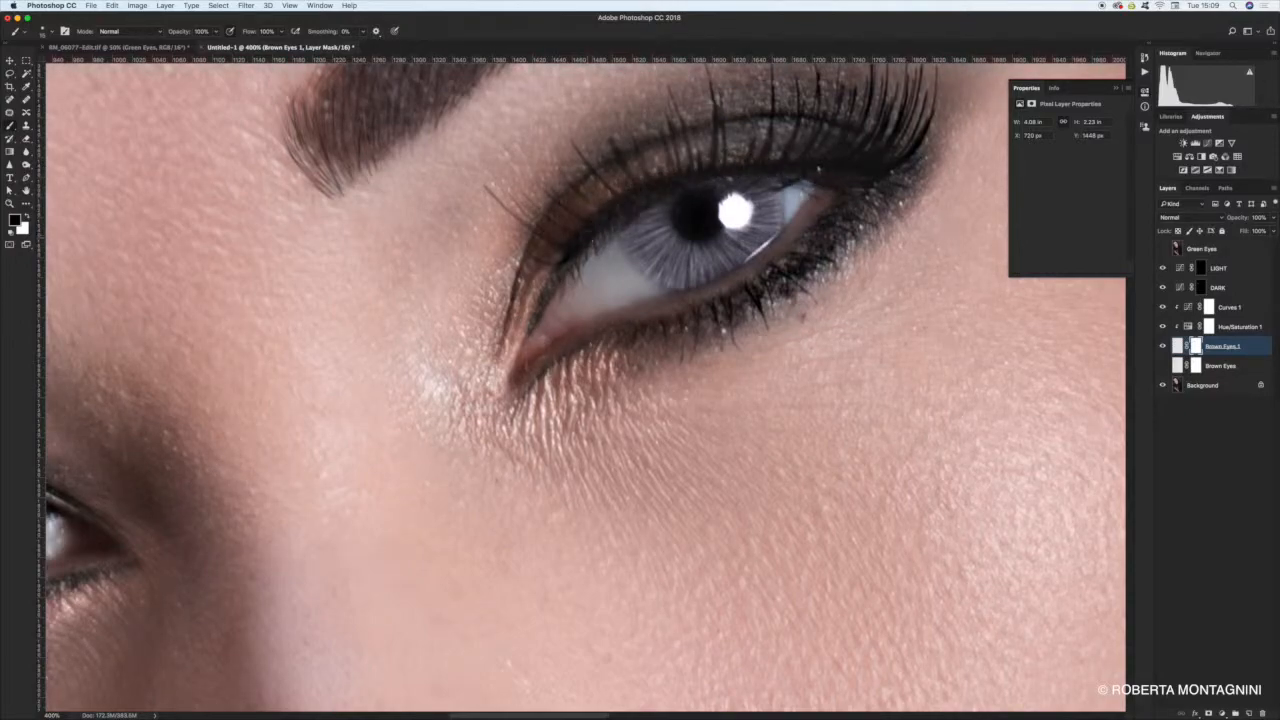
{"action": "key", "text": "x"}
{"action": "key", "text": "x"}
{"action": "key", "text": "x"}
{"action": "key", "text": "x"}
Examine the cleaned-up eyes in the whole portrait and at closer zoom
{"action": "key", "text": "super+minus"}
{"action": "key", "text": "super+minus"}
{"action": "key", "text": "super+minus"}
{"action": "key", "text": "super+minus"}
{"action": "key", "text": "super+minus"}
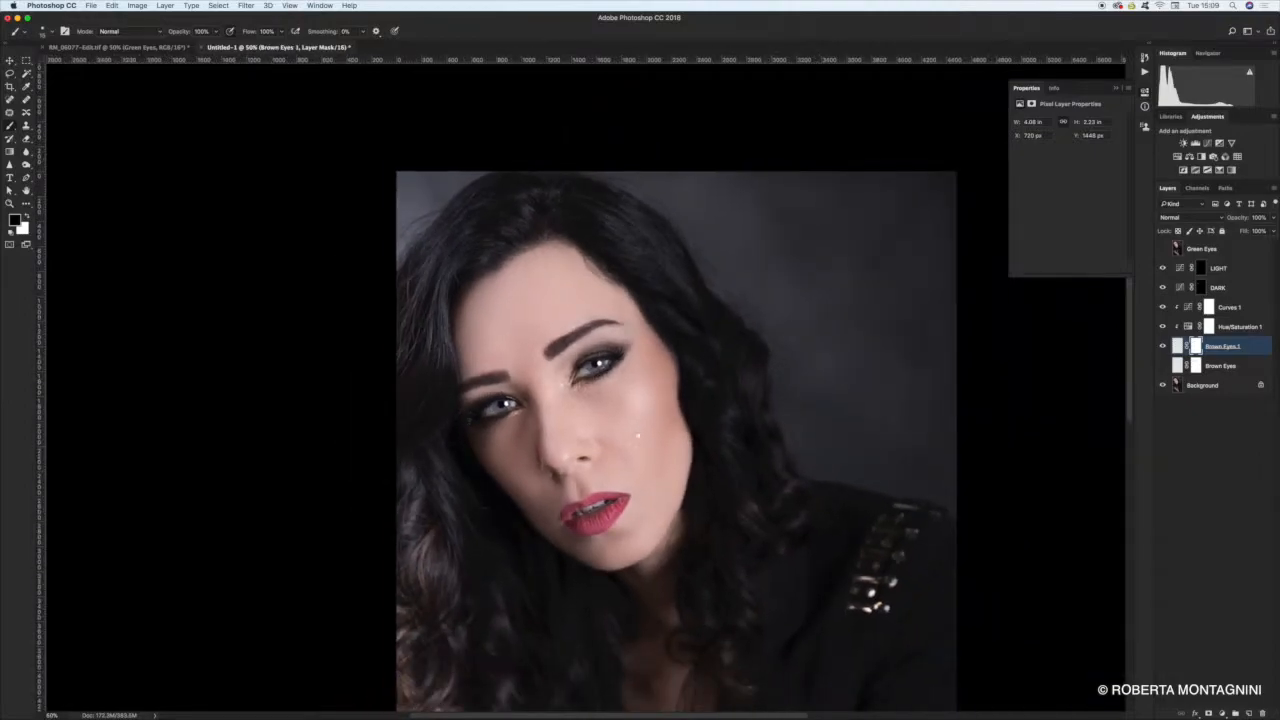
{"action": "left_click_drag", "start_coordinate": [689, 488], "coordinate": [721, 407]}
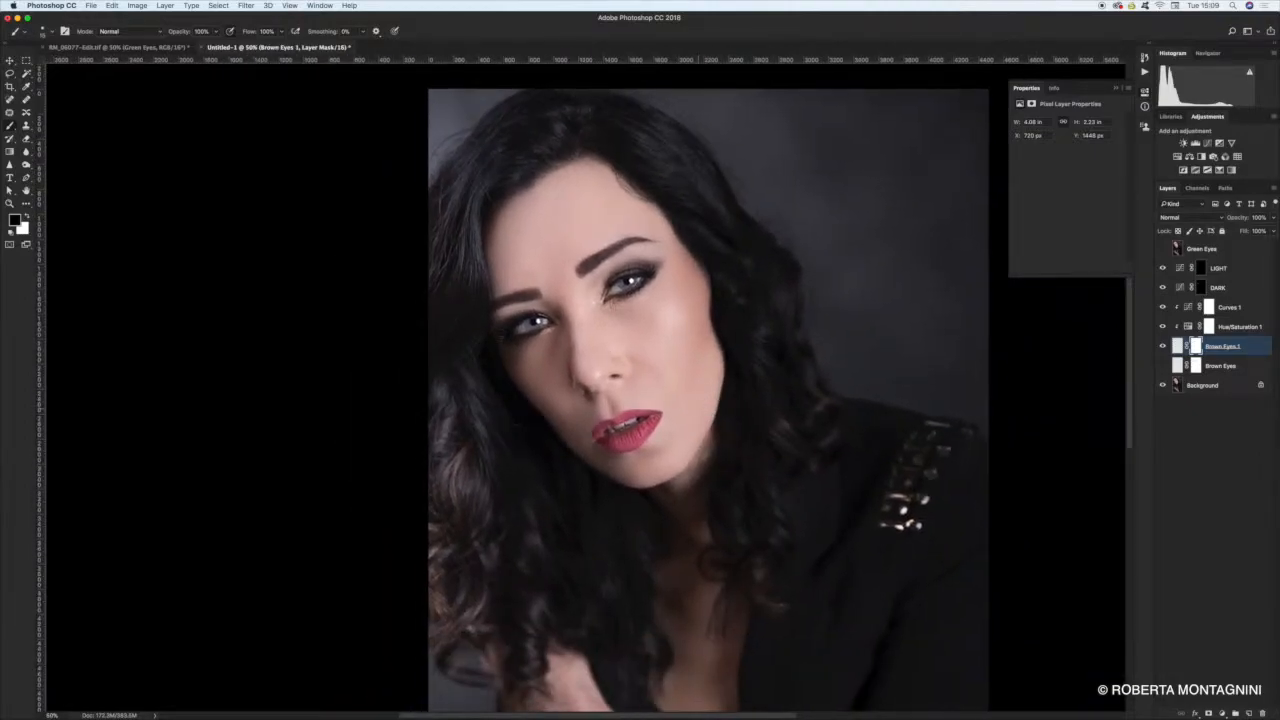
{"action": "key", "text": "super+plus"}
{"action": "key", "text": "super+plus"}
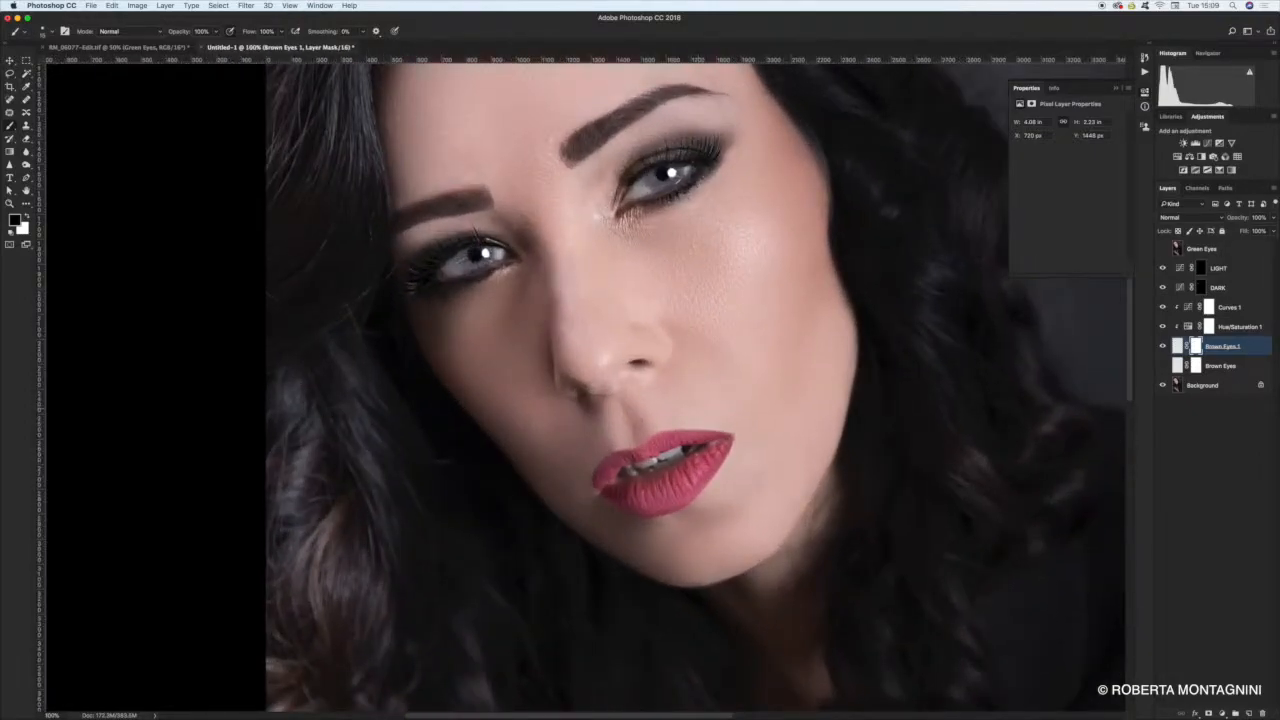
{"action": "key", "text": "super+plus"}
{"action": "mouse_move", "coordinate": [598, 307]}
{"action": "left_mouse_down"}
{"action": "mouse_move", "coordinate": [634, 437]}
{"action": "mouse_move", "coordinate": [605, 515]}
{"action": "left_mouse_up"}
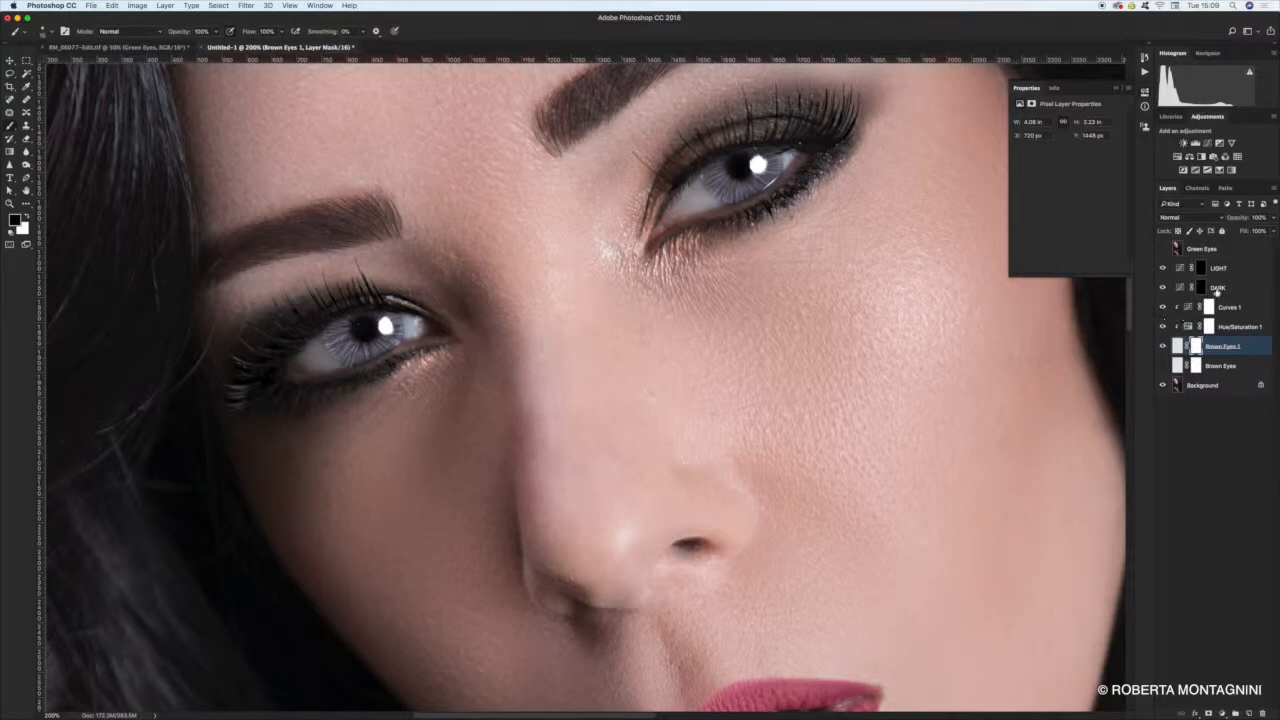
Target the DARK layer mask with a soft white brush at 0% hardness, 20% opacity and 20% flow
{"action": "left_click", "coordinate": [1216, 289]}
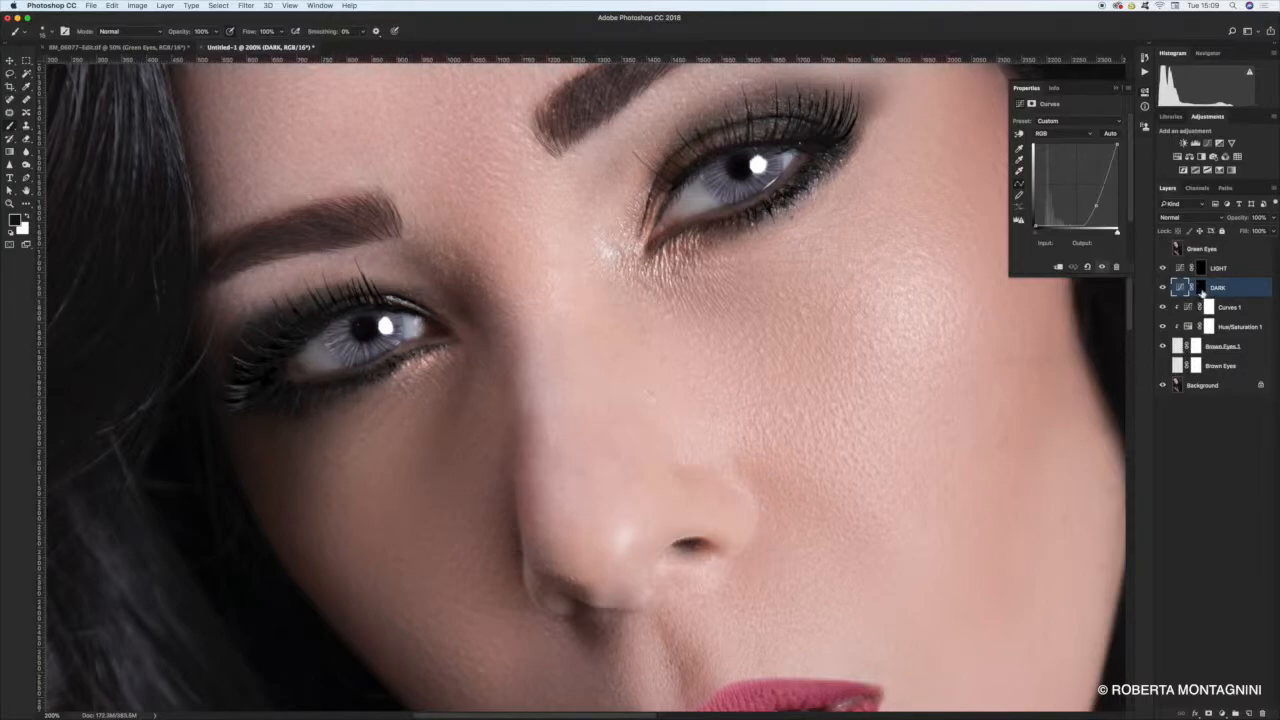
{"action": "left_click", "coordinate": [1201, 289]}
{"action": "key", "text": "x"}
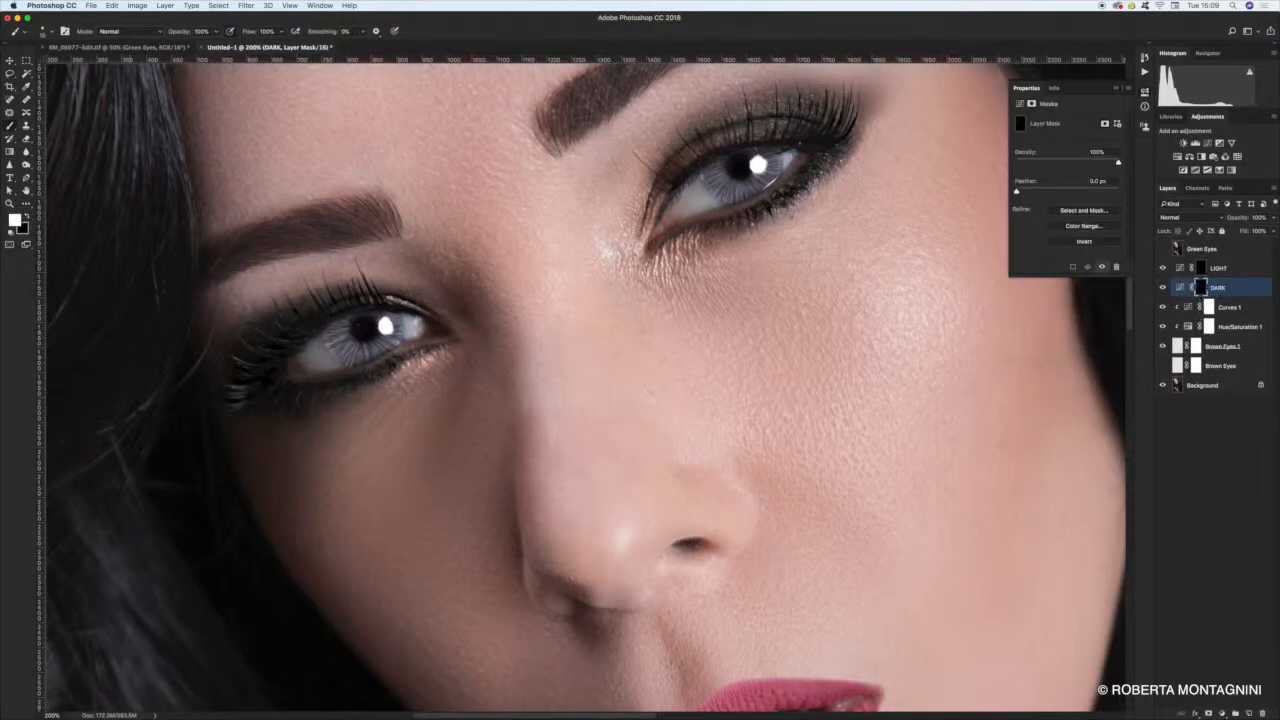
{"action": "right_click", "coordinate": [405, 390]}
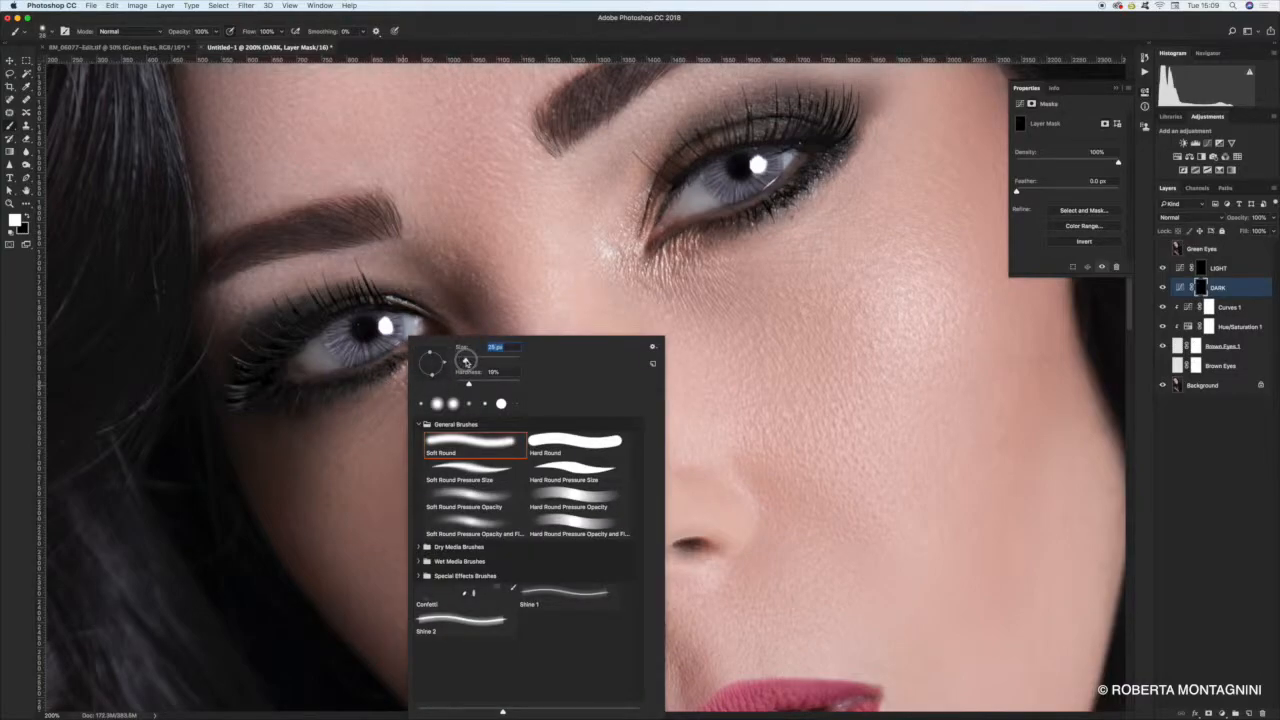
{"action": "mouse_move", "coordinate": [469, 385]}
{"action": "left_mouse_down"}
{"action": "mouse_move", "coordinate": [344, 362]}
{"action": "mouse_move", "coordinate": [463, 360]}
{"action": "left_mouse_up"}
{"action": "key", "text": "Return"}
{"action": "left_click", "coordinate": [201, 32]}
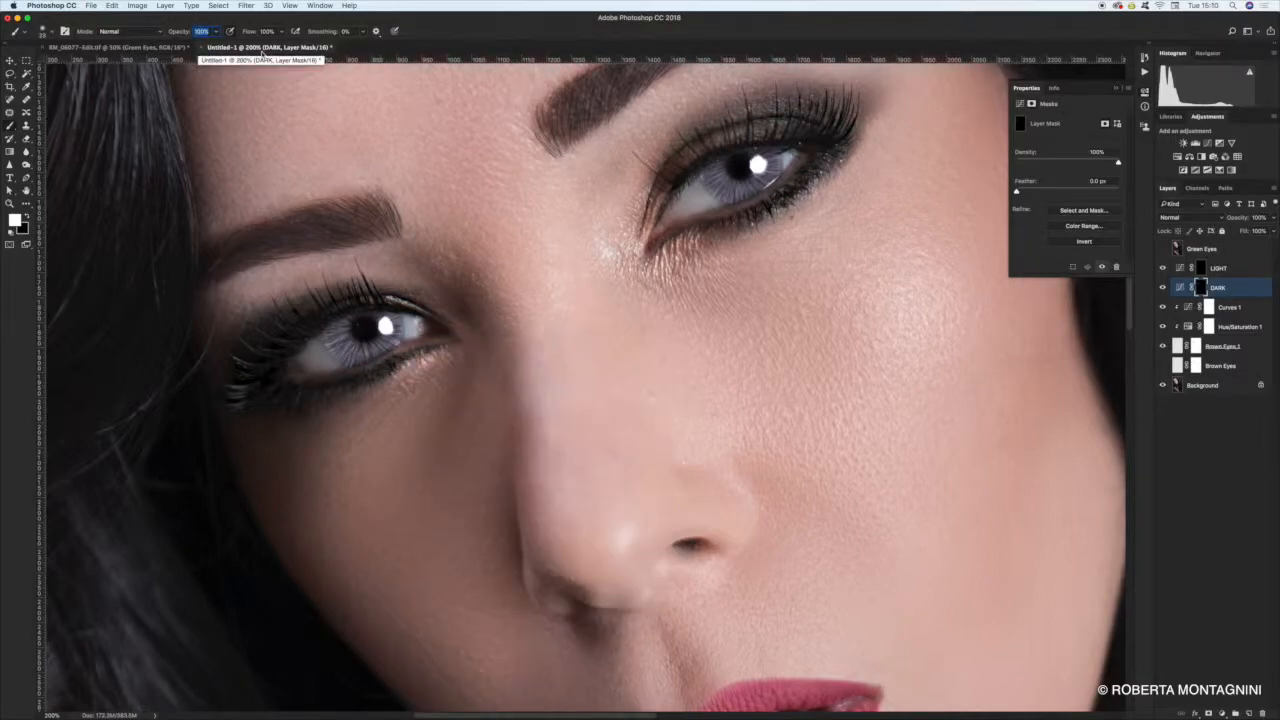
{"action": "type", "text": "2"}
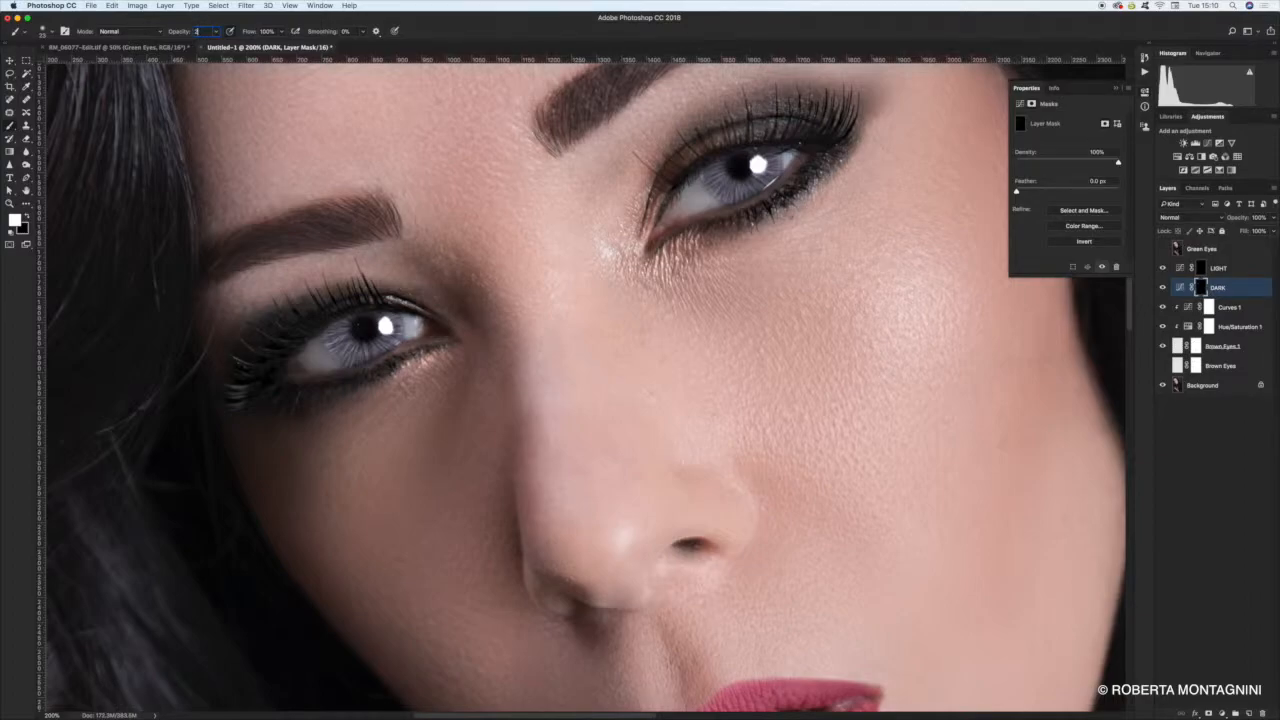
{"action": "type", "text": "0"}
{"action": "key", "text": "Tab"}
Darken the iris of the left-hand eye on the DARK layer mask with a soft white brush of about 62 px
{"action": "mouse_move", "coordinate": [321, 332]}
{"action": "left_mouse_down"}
{"action": "mouse_move", "coordinate": [349, 370]}
{"action": "mouse_move", "coordinate": [325, 323]}
{"action": "mouse_move", "coordinate": [335, 357]}
{"action": "left_mouse_up"}
{"action": "right_click", "coordinate": [388, 316]}
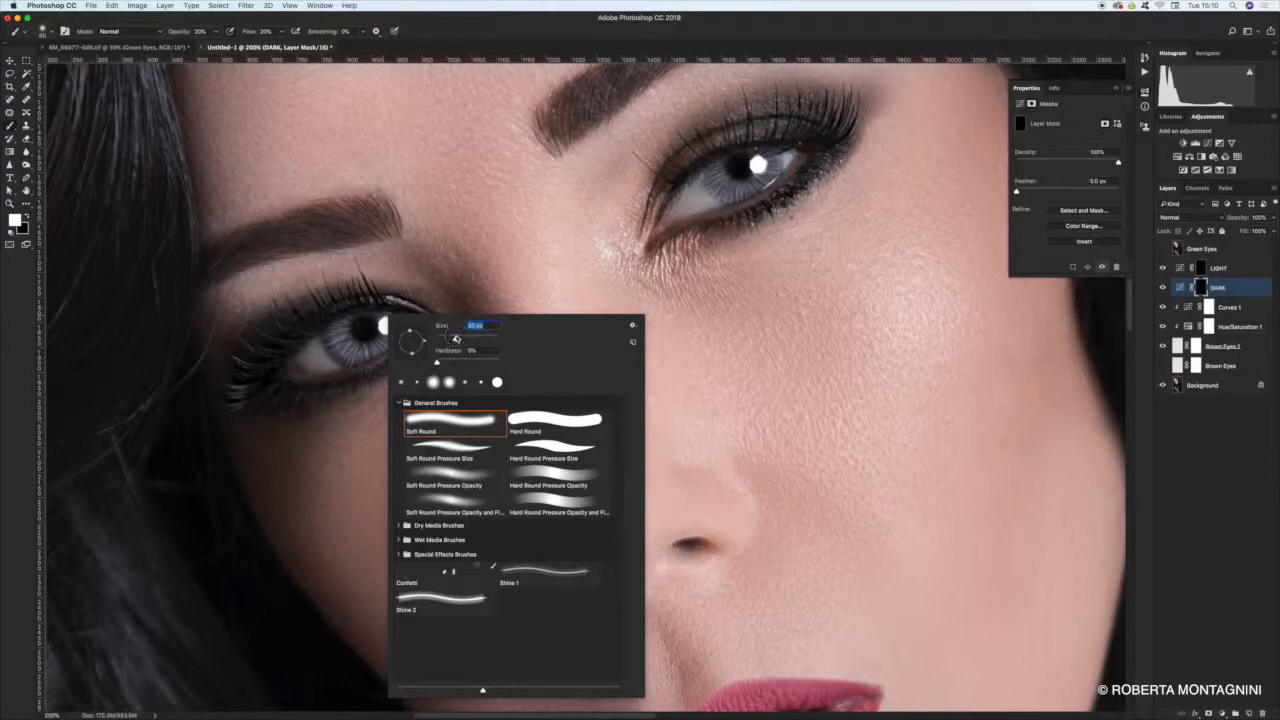
{"action": "left_click", "coordinate": [326, 329]}
{"action": "right_click", "coordinate": [388, 298]}
{"action": "left_click_drag", "start_coordinate": [412, 335], "coordinate": [412, 330]}
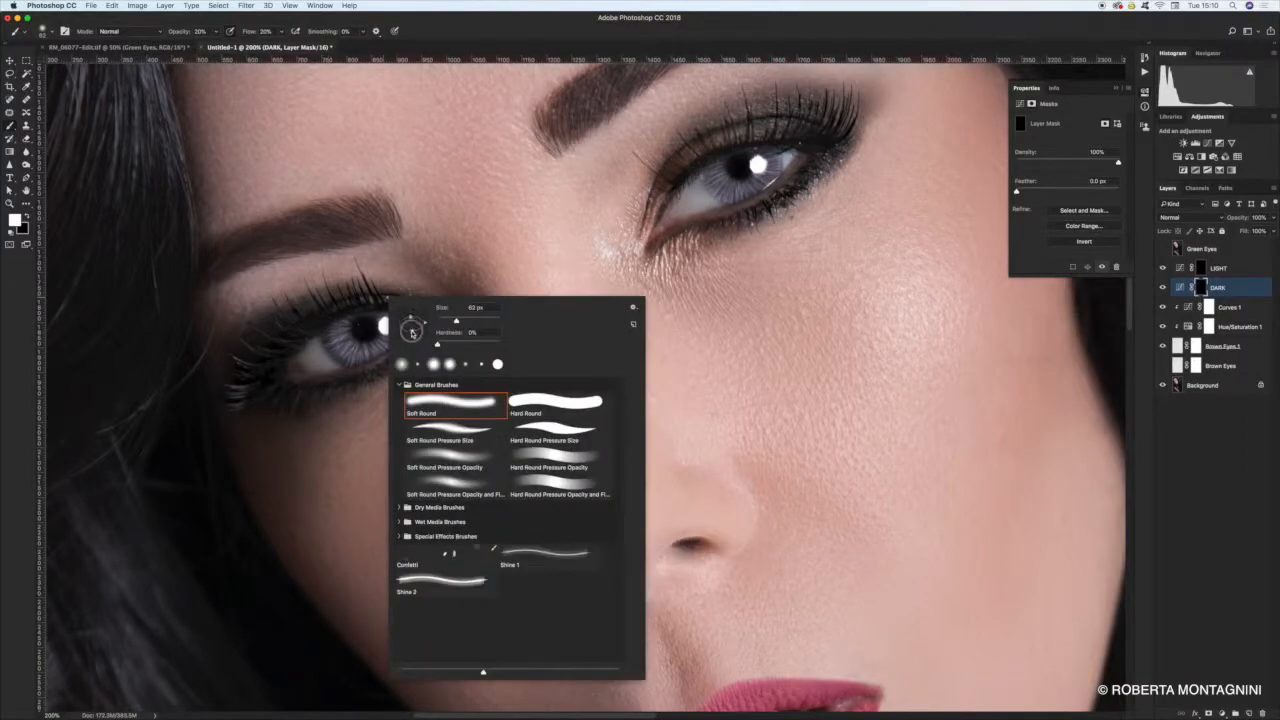
{"action": "left_click", "coordinate": [338, 326]}
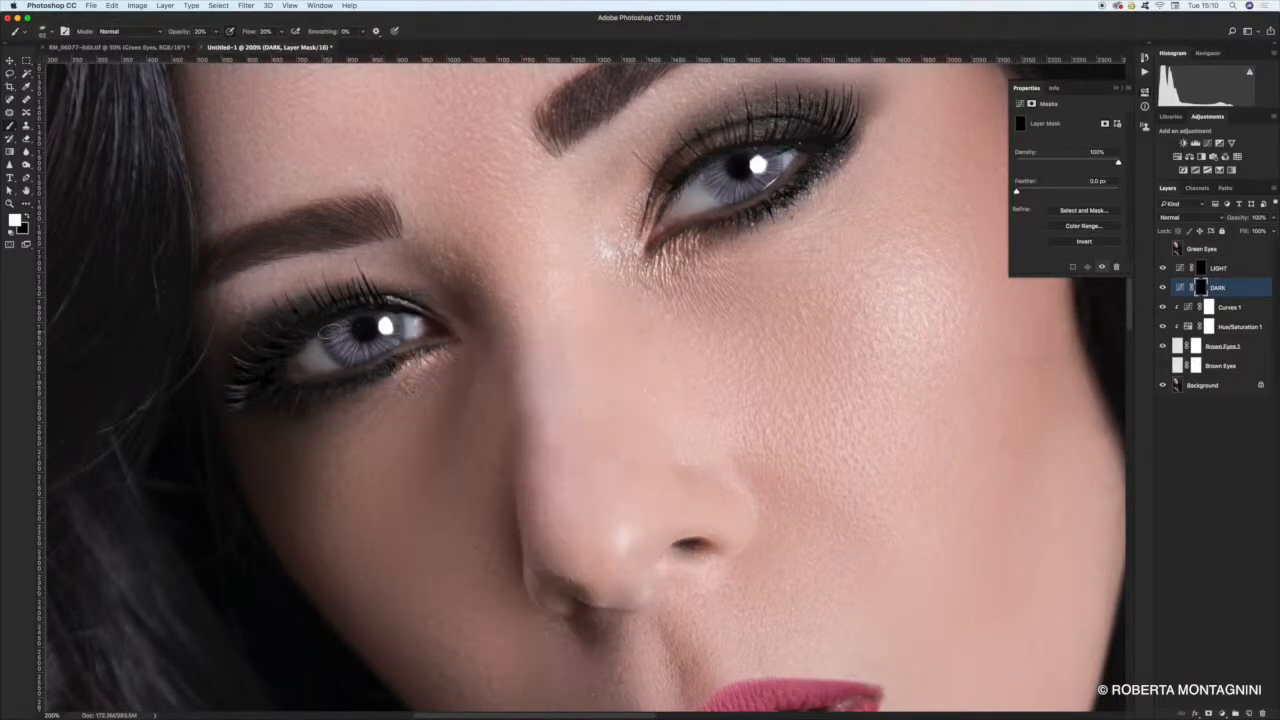
{"action": "mouse_move", "coordinate": [374, 314]}
{"action": "left_mouse_down"}
{"action": "mouse_move", "coordinate": [337, 316]}
{"action": "mouse_move", "coordinate": [328, 338]}
{"action": "left_mouse_up"}
{"action": "key", "text": "super+minus"}
{"action": "key", "text": "super+minus"}
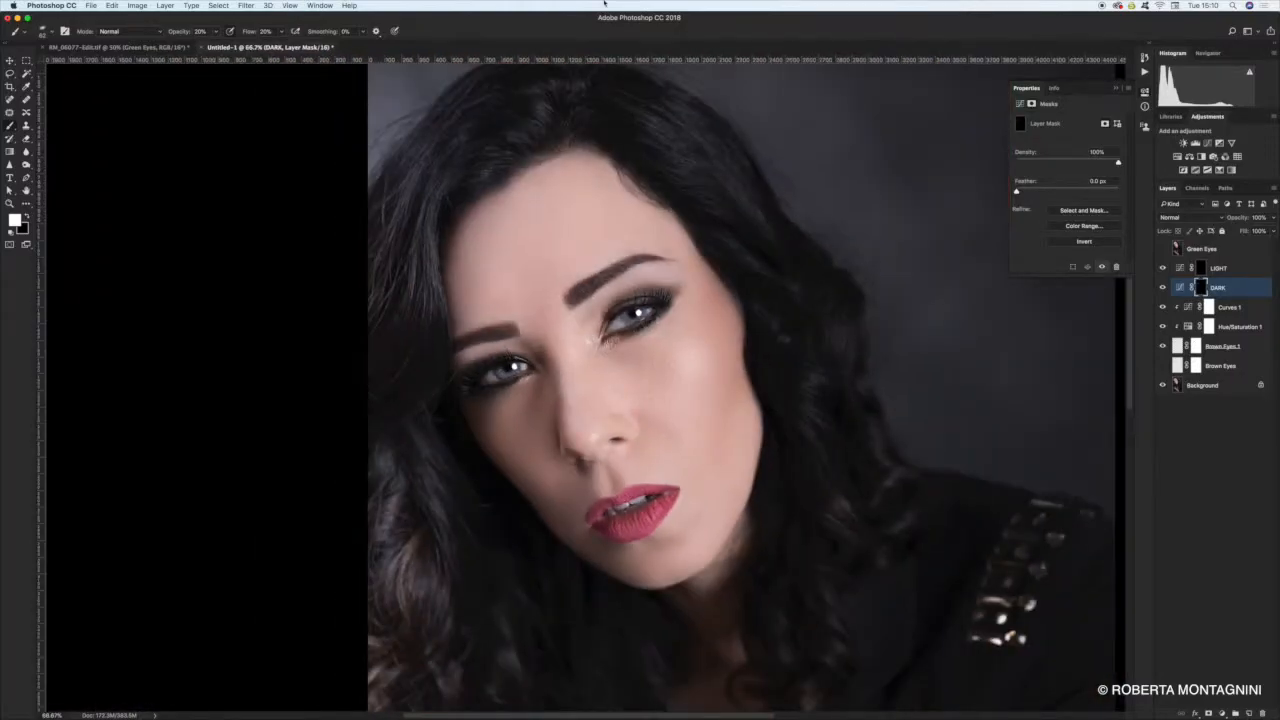
Deepen the shadow in the left-hand iris on the DARK mask with a smaller brush of about 15 px
{"action": "key", "text": "super+plus"}
{"action": "key", "text": "super+plus"}
{"action": "key", "text": "super+plus"}
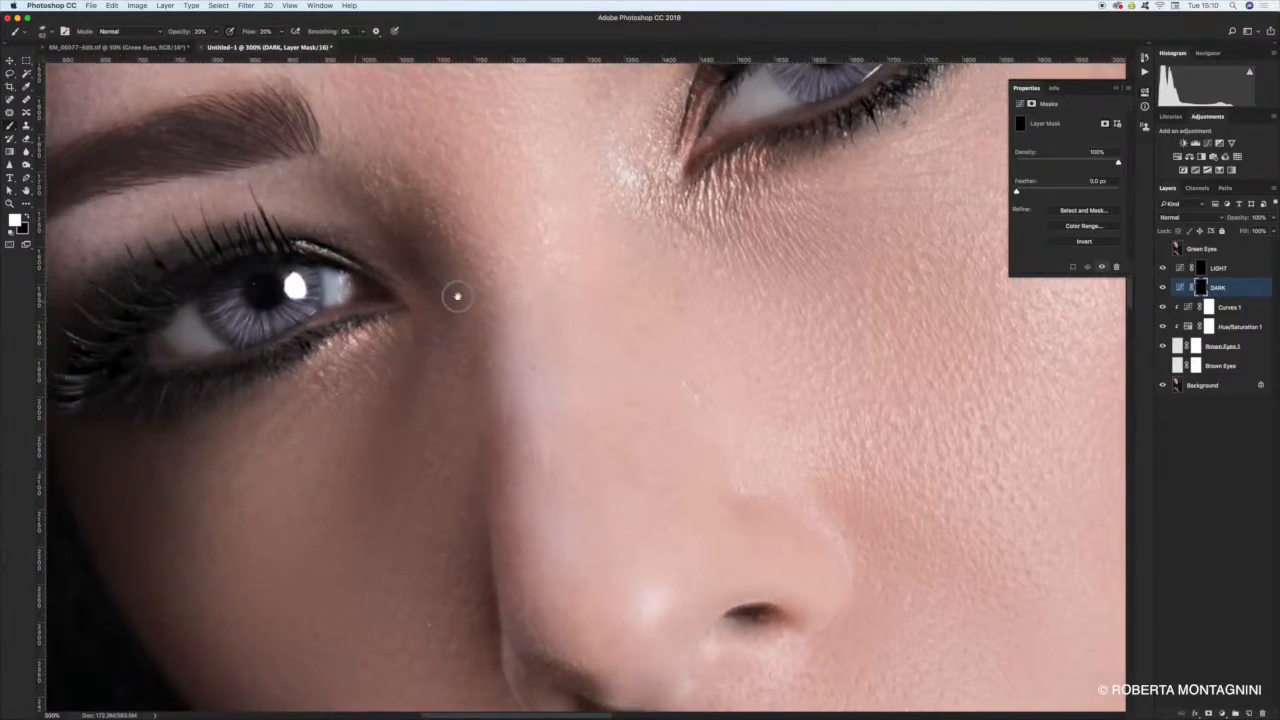
{"action": "scroll", "coordinate": [457, 296], "scroll_direction": "left", "scroll_amount": 3}
{"action": "right_click", "coordinate": [380, 279]}
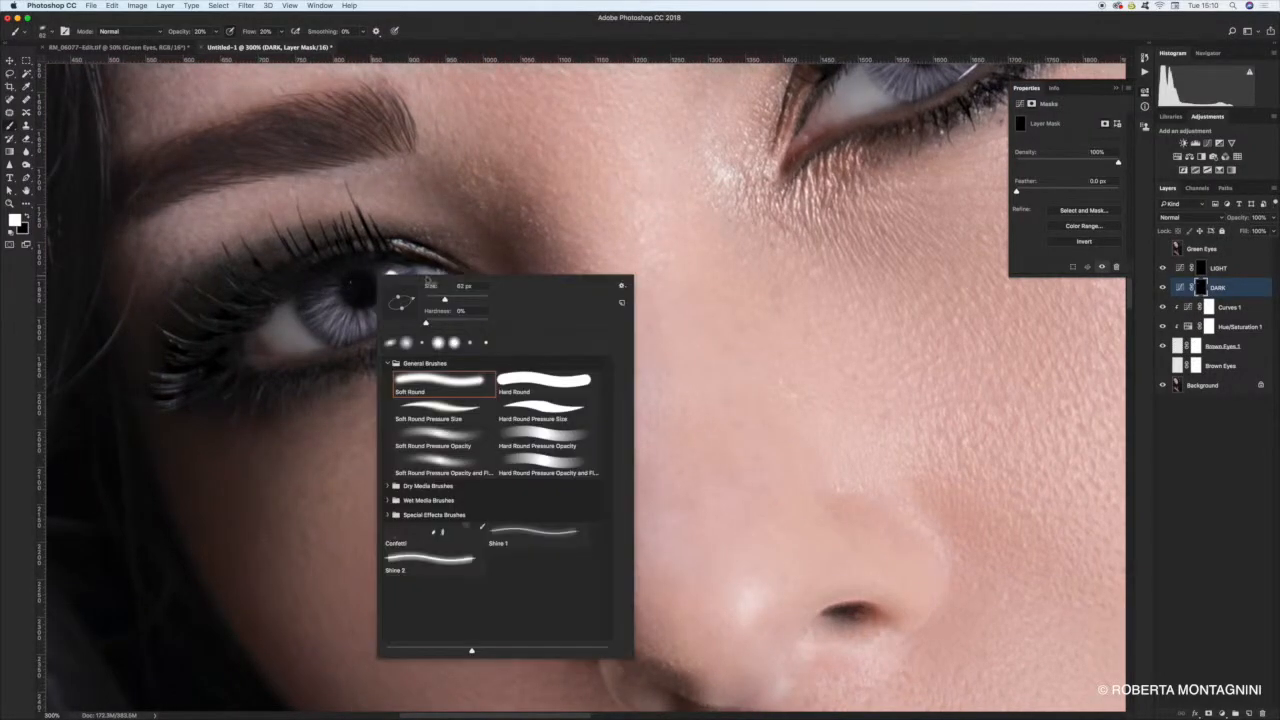
{"action": "left_click_drag", "start_coordinate": [444, 300], "coordinate": [431, 300]}
{"action": "left_click", "coordinate": [311, 314]}
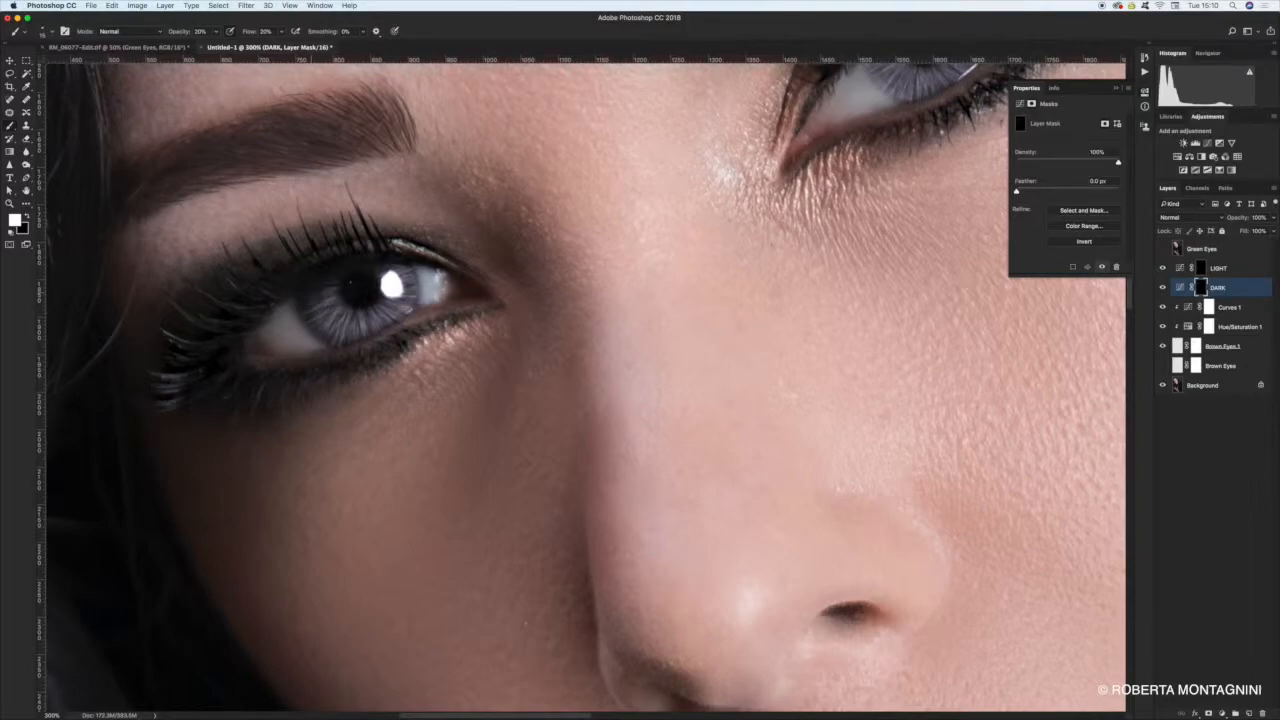
{"action": "left_click_drag", "start_coordinate": [337, 304], "coordinate": [321, 284]}
Darken the upper part of the right-hand eye's iris on the DARK mask with the small soft white brush
{"action": "scroll", "coordinate": [380, 430], "scroll_direction": "right", "scroll_amount": 7}
{"action": "scroll", "coordinate": [380, 430], "scroll_direction": "up", "scroll_amount": 3}
{"action": "right_click", "coordinate": [587, 355]}
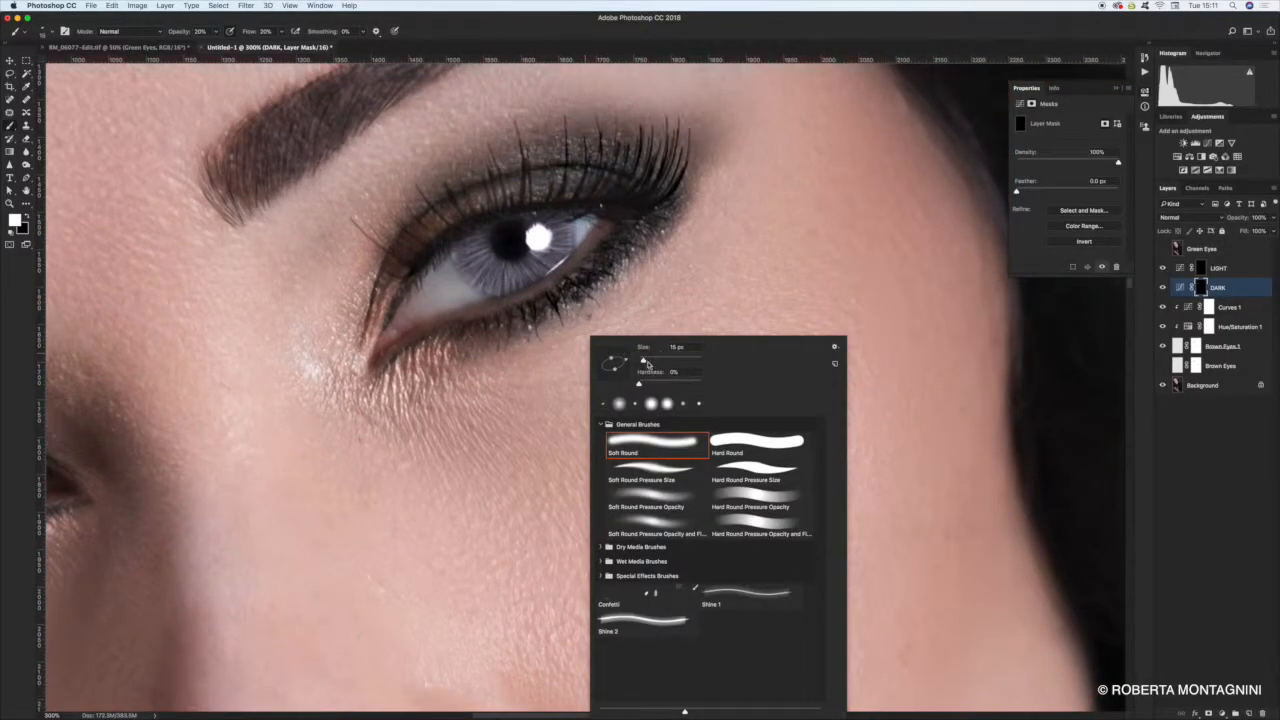
{"action": "key", "text": "Escape"}
{"action": "left_click_drag", "start_coordinate": [508, 211], "coordinate": [564, 220]}
{"action": "mouse_move", "coordinate": [476, 238]}
{"action": "left_mouse_down"}
{"action": "mouse_move", "coordinate": [450, 268]}
{"action": "mouse_move", "coordinate": [497, 281]}
{"action": "mouse_move", "coordinate": [569, 232]}
{"action": "mouse_move", "coordinate": [571, 252]}
{"action": "left_mouse_up"}
{"action": "right_click", "coordinate": [594, 224]}
{"action": "key", "text": "Return"}
Enlarge the brush slightly and deepen the shading over both irises on the DARK mask
{"action": "key", "text": "super+minus"}
{"action": "key", "text": "super+minus"}
{"action": "right_click", "coordinate": [686, 342]}
{"action": "left_click_drag", "start_coordinate": [708, 362], "coordinate": [716, 362]}
{"action": "key", "text": "Return"}
{"action": "left_click_drag", "start_coordinate": [543, 350], "coordinate": [553, 341]}
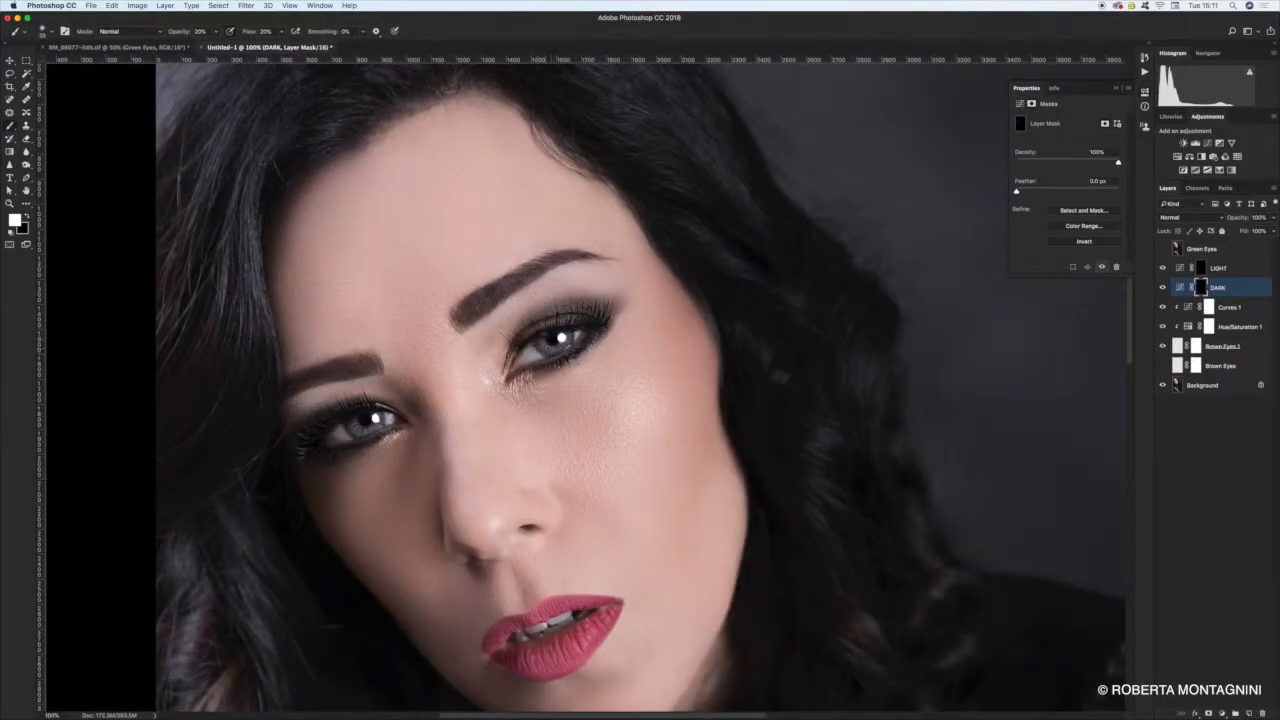
{"action": "left_click_drag", "start_coordinate": [352, 432], "coordinate": [354, 429]}
{"action": "left_click_drag", "start_coordinate": [536, 343], "coordinate": [699, 273]}
Soften excess shading around the left-hand iris on the DARK mask with a smaller black brush
{"action": "key", "text": "super+plus"}
{"action": "key", "text": "super+plus"}
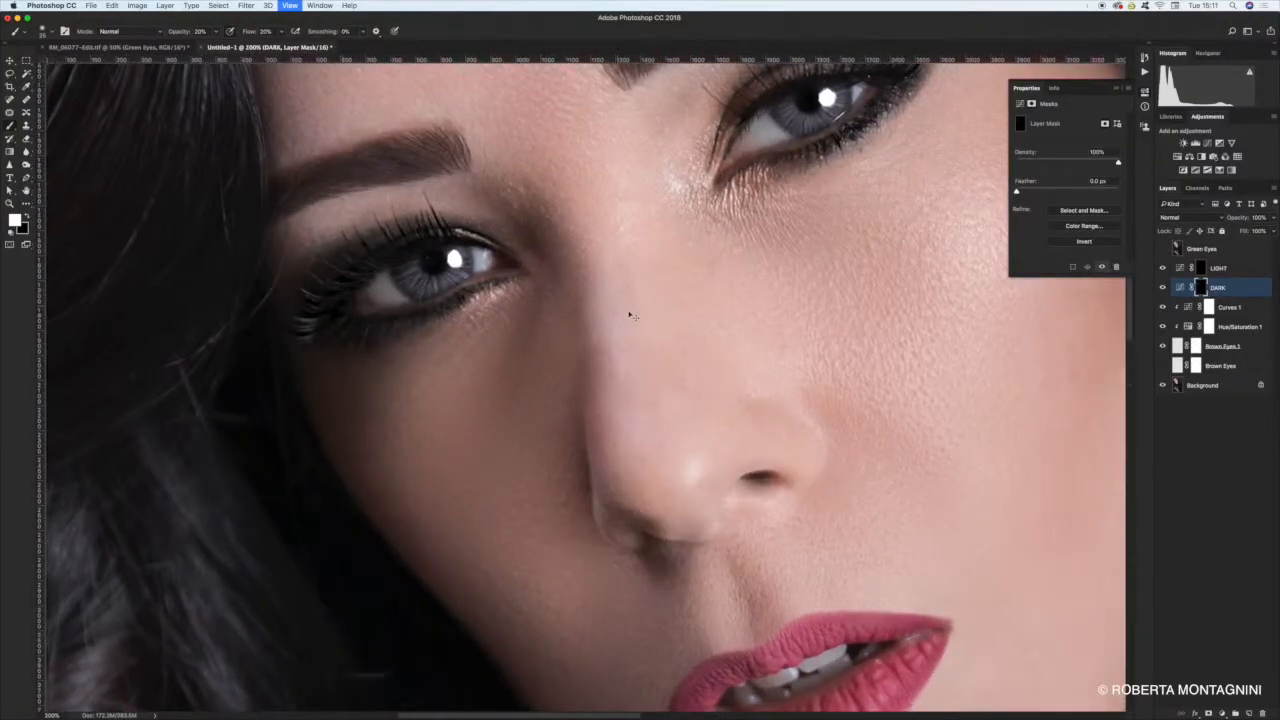
{"action": "left_click_drag", "start_coordinate": [326, 234], "coordinate": [411, 271]}
{"action": "key", "text": "x"}
{"action": "right_click", "coordinate": [371, 320]}
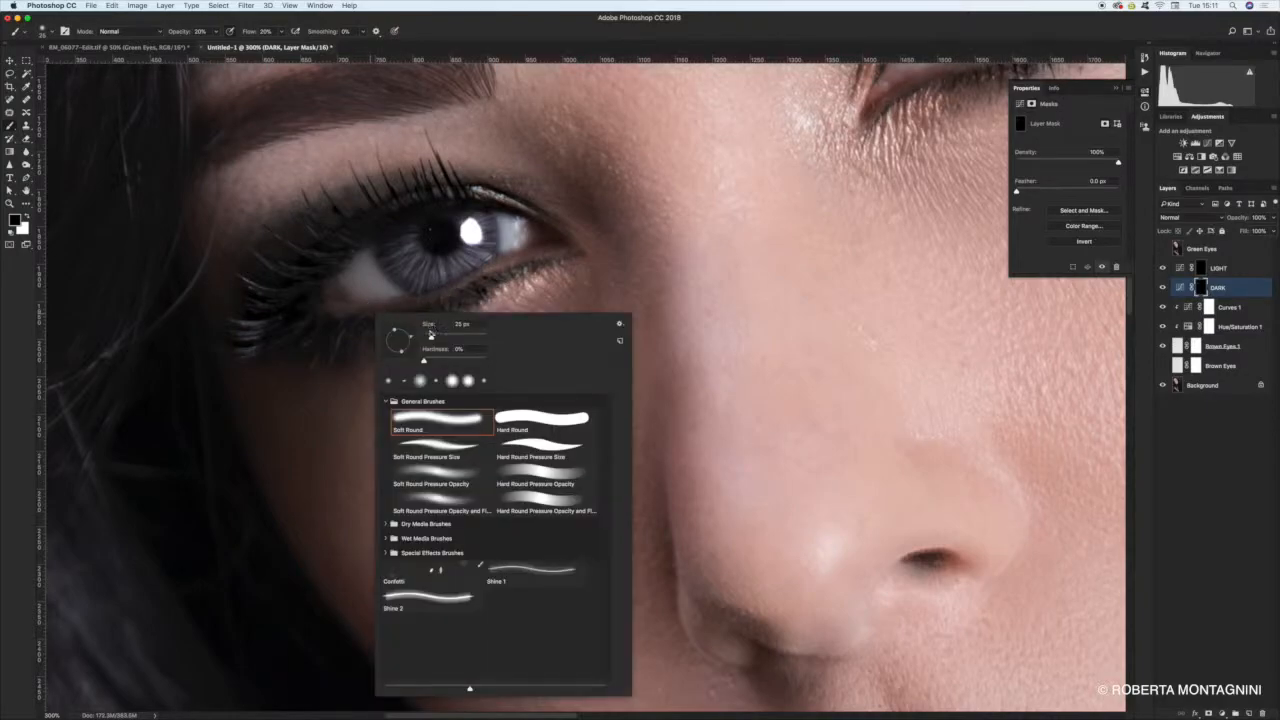
{"action": "left_click", "coordinate": [402, 299]}
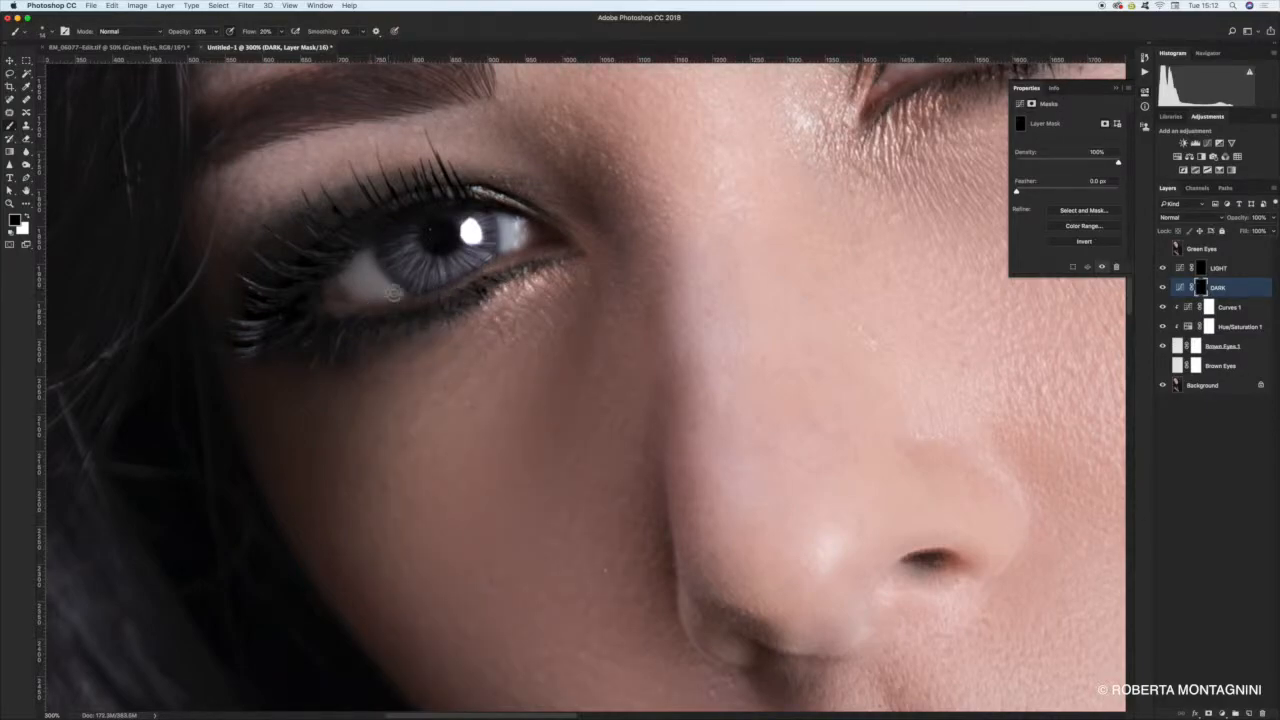
{"action": "left_click_drag", "start_coordinate": [500, 225], "coordinate": [138, 368]}
{"action": "scroll", "coordinate": [475, 170], "scroll_direction": "down", "scroll_amount": 4}
{"action": "scroll", "coordinate": [444, 242], "scroll_direction": "up", "scroll_amount": 4}
{"action": "left_click_drag", "start_coordinate": [563, 280], "coordinate": [726, 543]}
{"action": "left_click_drag", "start_coordinate": [399, 209], "coordinate": [455, 304]}
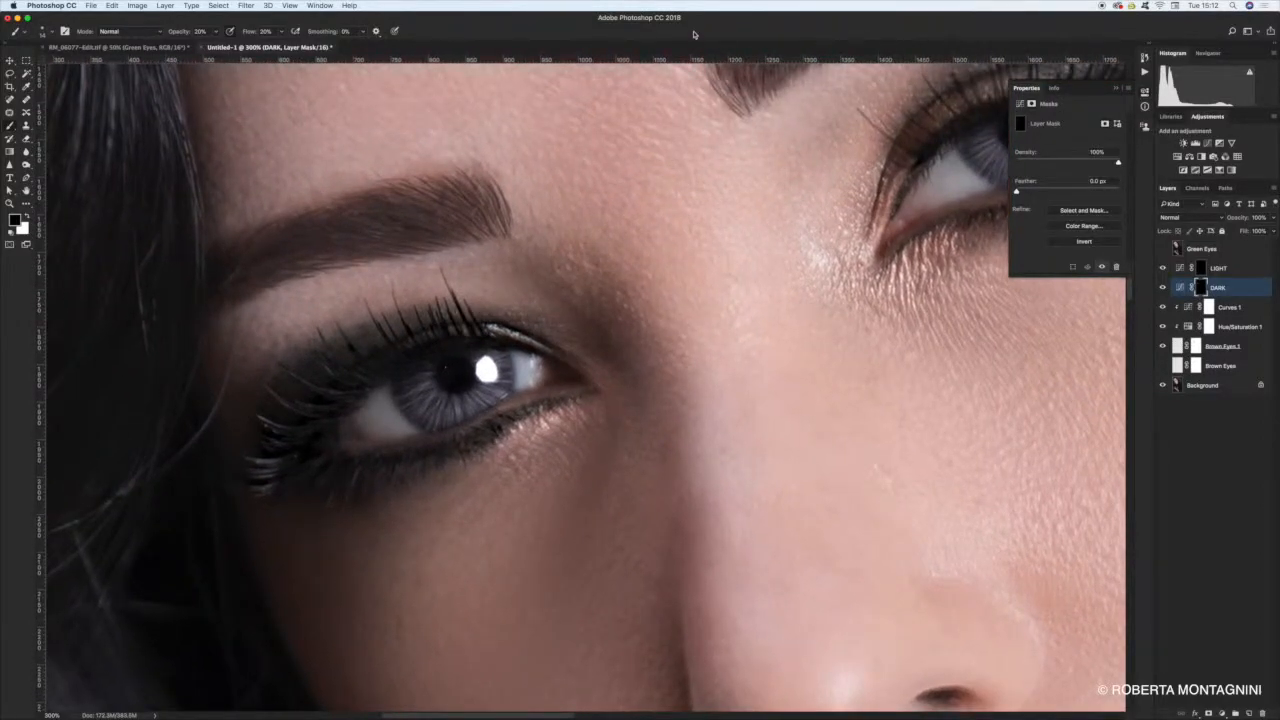
{"action": "key", "text": "super+minus"}
{"action": "key", "text": "super+minus"}
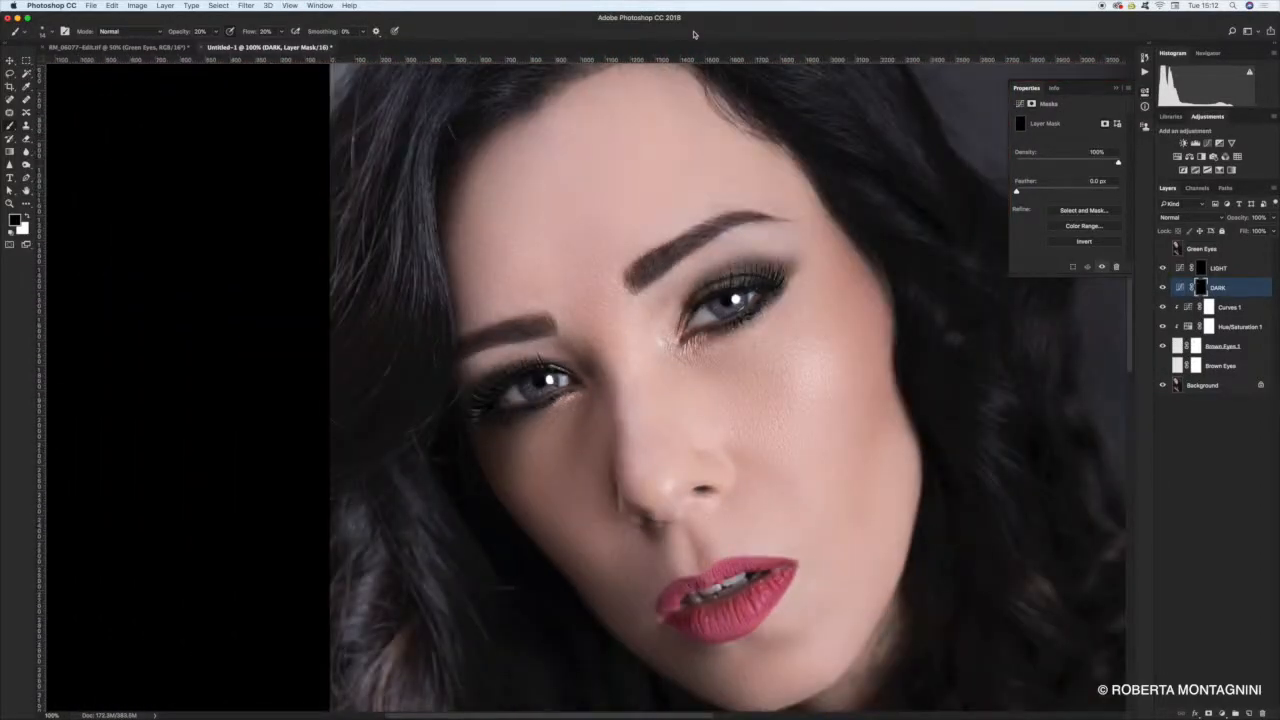
Brighten the left-hand iris on the LIGHT layer mask with a small soft white brush
{"action": "key", "text": "super+plus"}
{"action": "key", "text": "super+plus"}
{"action": "left_click_drag", "start_coordinate": [768, 313], "coordinate": [881, 201]}
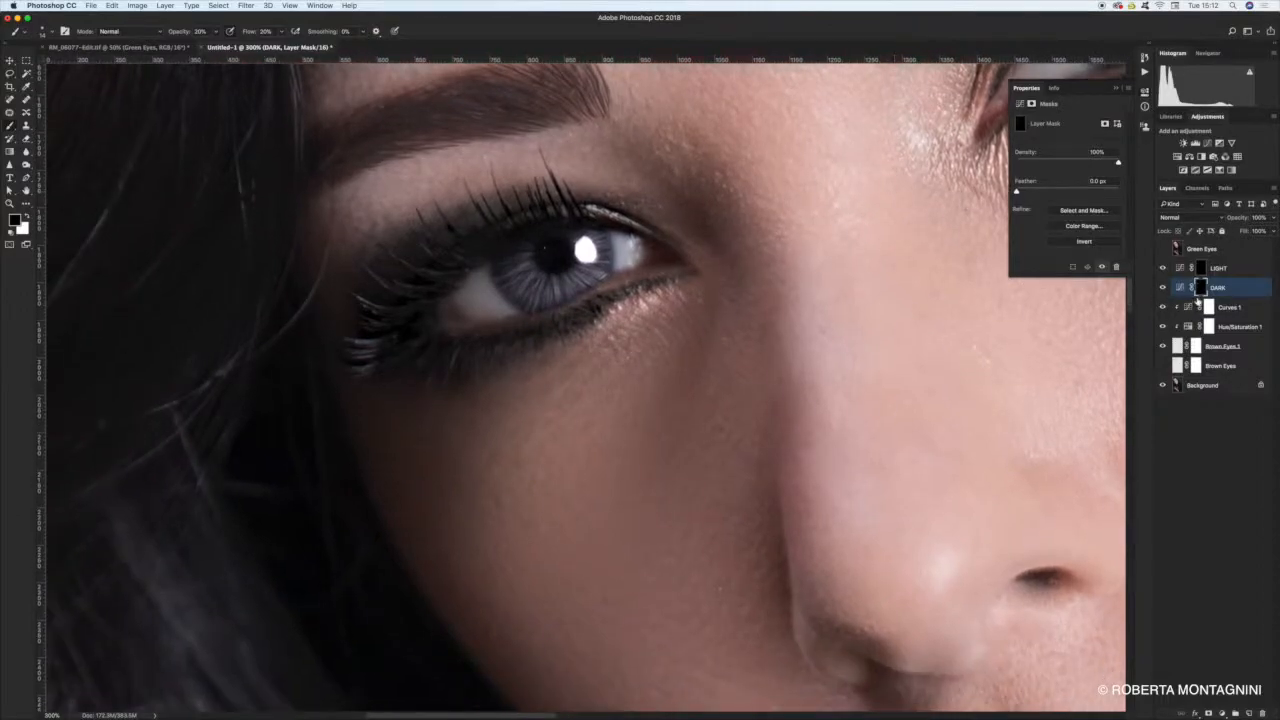
{"action": "left_click", "coordinate": [1201, 270]}
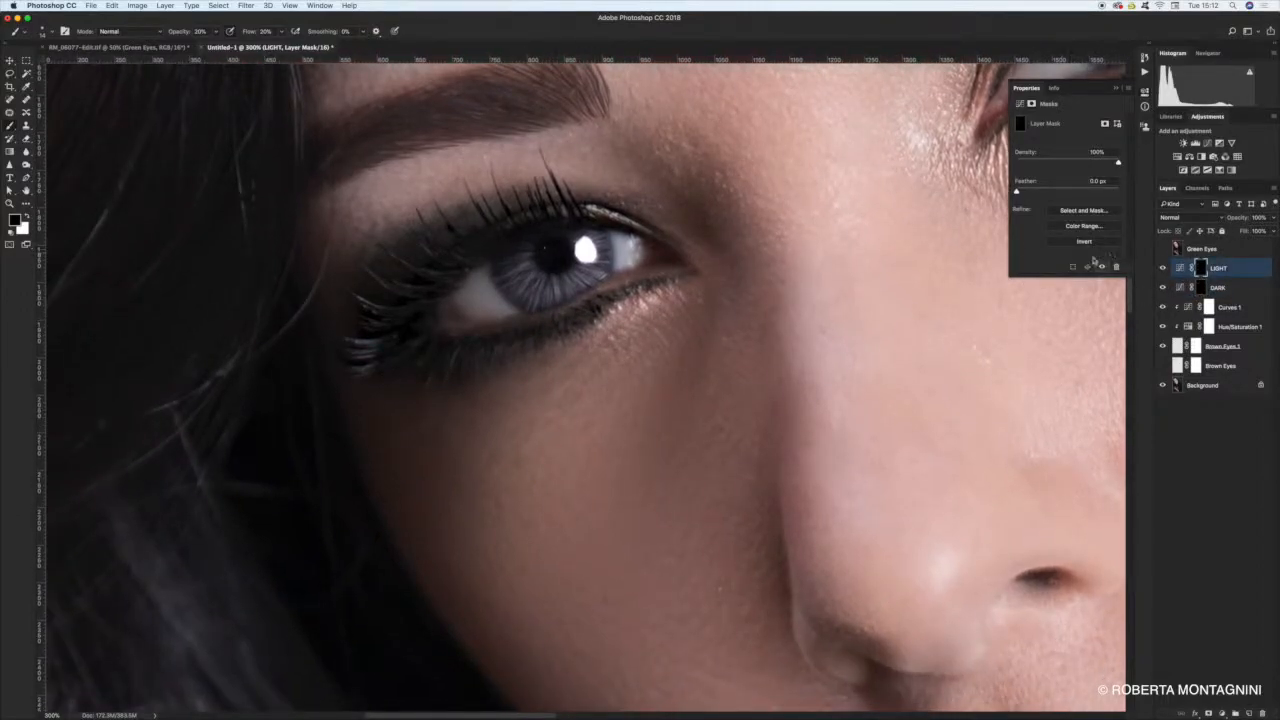
{"action": "key", "text": "x"}
{"action": "right_click", "coordinate": [608, 333]}
{"action": "left_click_drag", "start_coordinate": [663, 353], "coordinate": [666, 354]}
{"action": "left_click", "coordinate": [517, 270]}
{"action": "left_click_drag", "start_coordinate": [521, 265], "coordinate": [518, 273]}
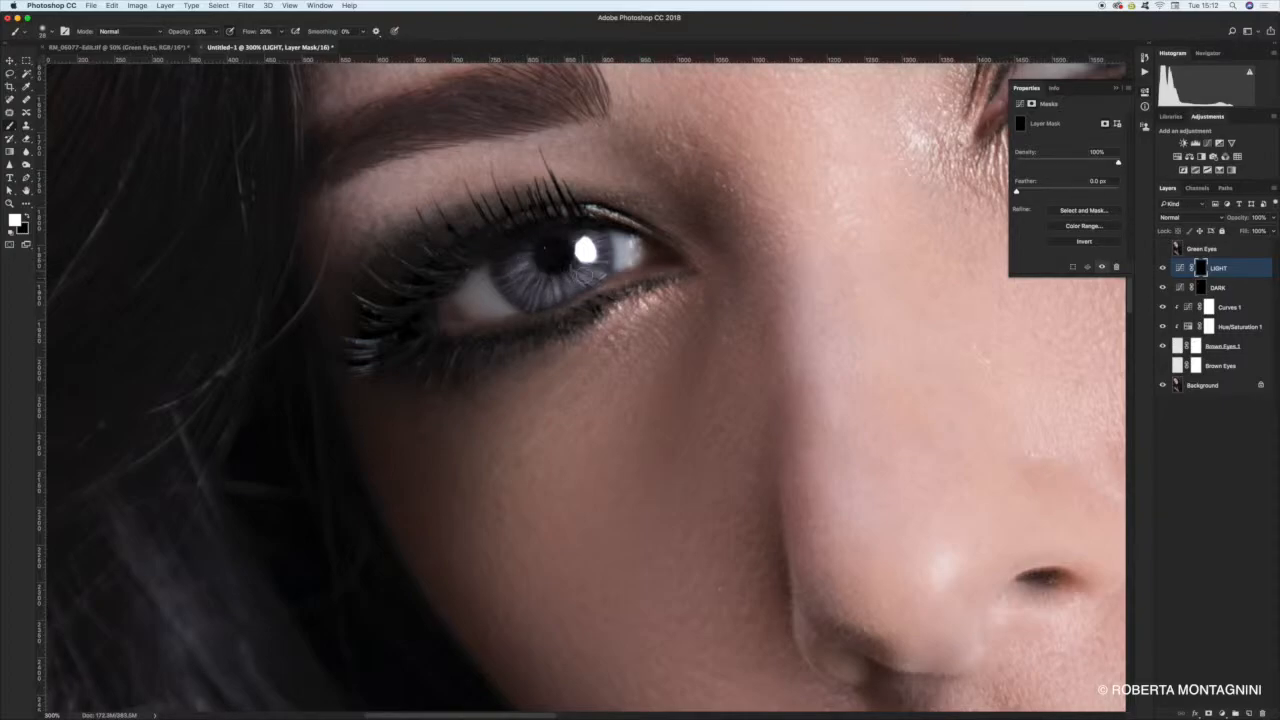
Set the brush size to 4 px and lighten fine iris detail on the LIGHT mask
{"action": "right_click", "coordinate": [544, 293]}
{"action": "type", "text": "4"}
{"action": "key", "text": "Return"}
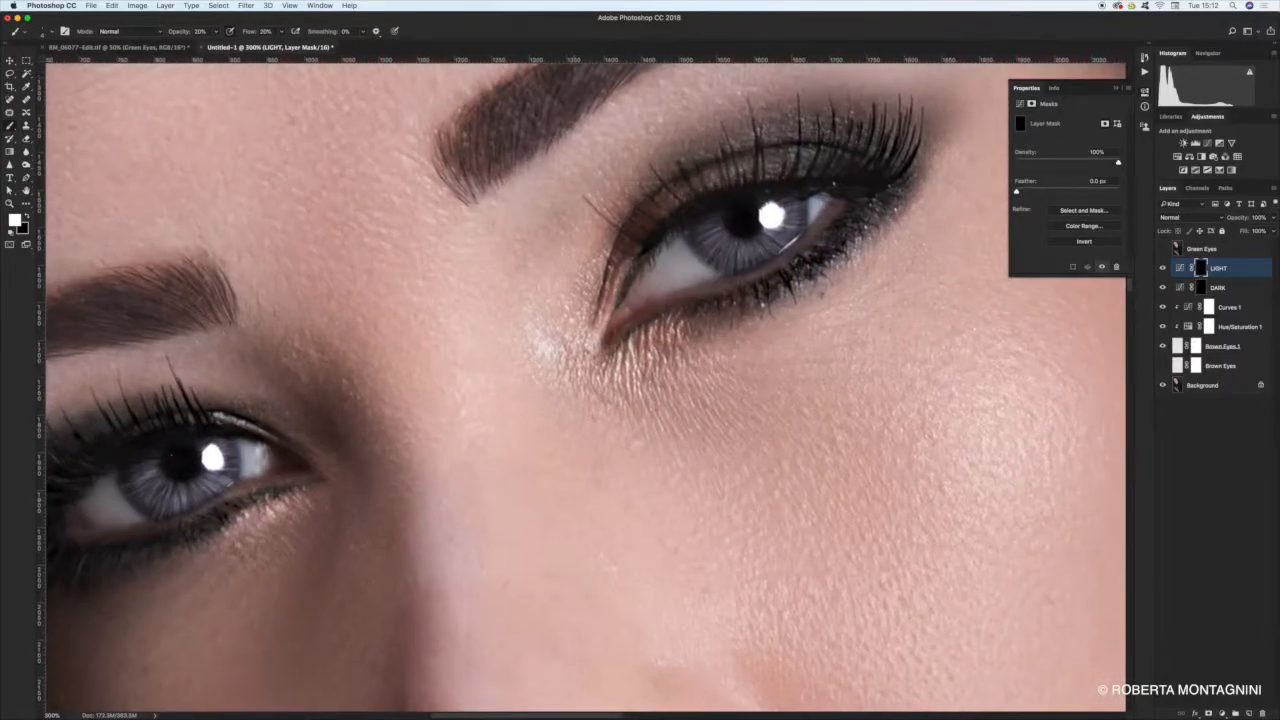
{"action": "right_click", "coordinate": [786, 302]}
{"action": "key", "text": "Return"}
{"action": "key", "text": "super+1"}
{"action": "key", "text": "super+plus"}
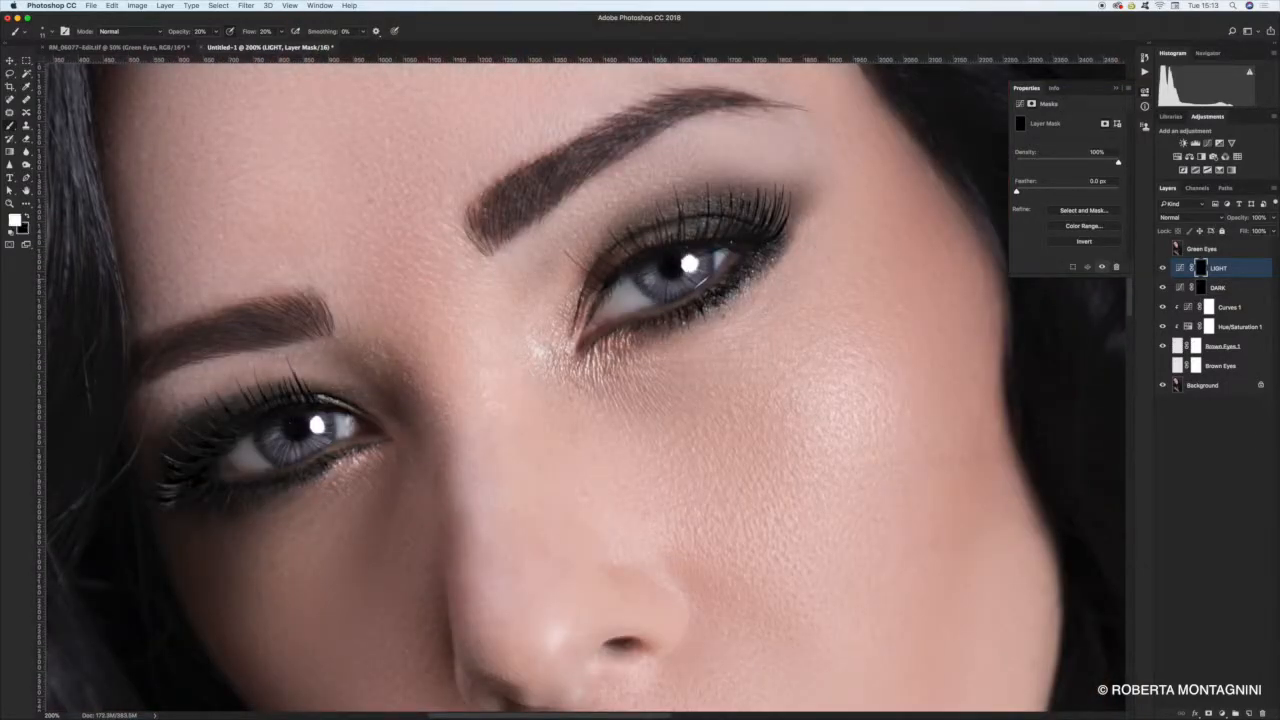
Tone down the lightening in the left-hand iris by painting black on the LIGHT mask
{"action": "key", "text": "super+minus"}
{"action": "key", "text": "super+minus"}
{"action": "key", "text": "super+minus"}
{"action": "key", "text": "super+plus"}
{"action": "key", "text": "super+plus"}
{"action": "key", "text": "super+plus"}
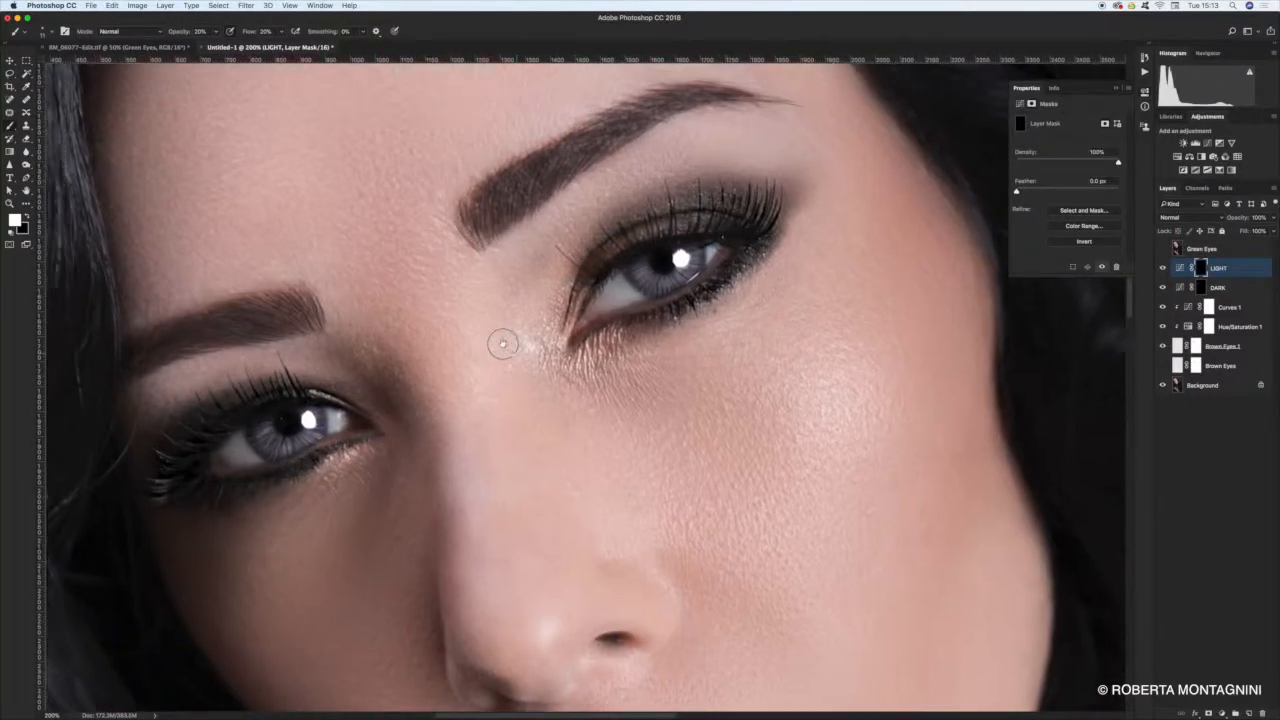
{"action": "left_click_drag", "start_coordinate": [502, 344], "coordinate": [648, 254]}
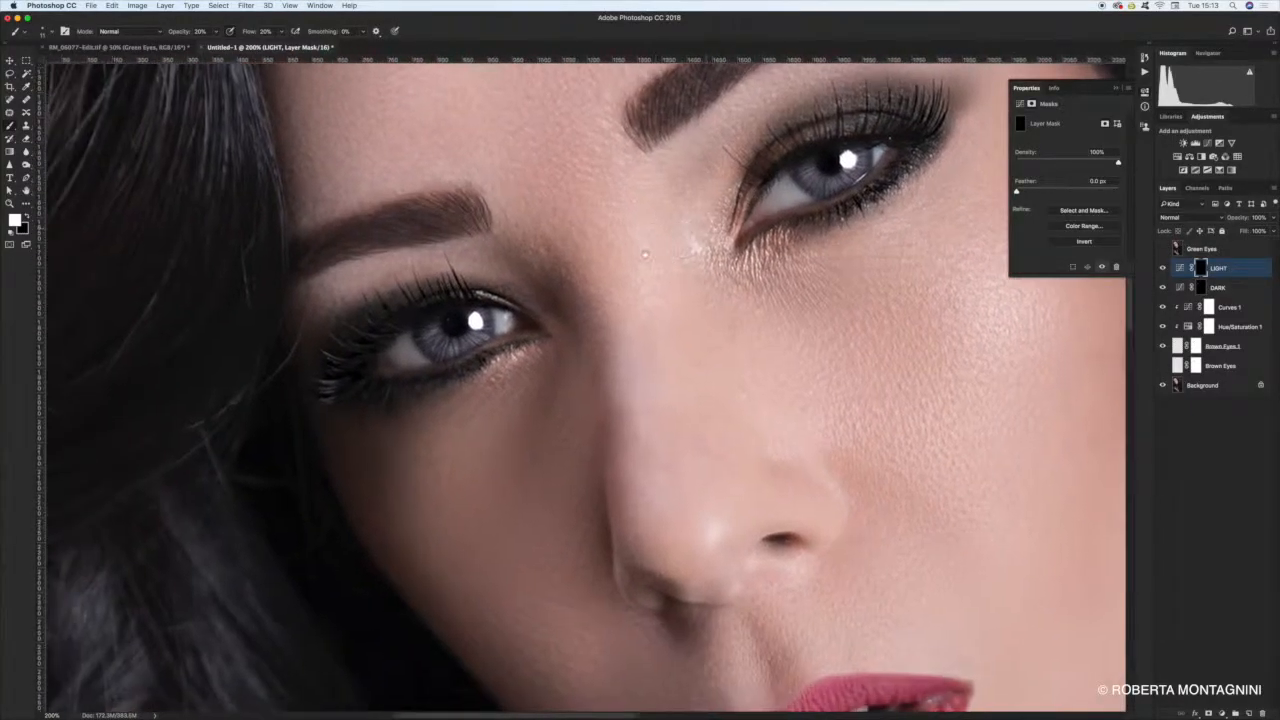
{"action": "key", "text": "x"}
{"action": "left_click_drag", "start_coordinate": [426, 333], "coordinate": [441, 332]}
Return to the DARK layer mask and paint white to deepen the shadows in both eyes
{"action": "left_click", "coordinate": [1217, 290]}
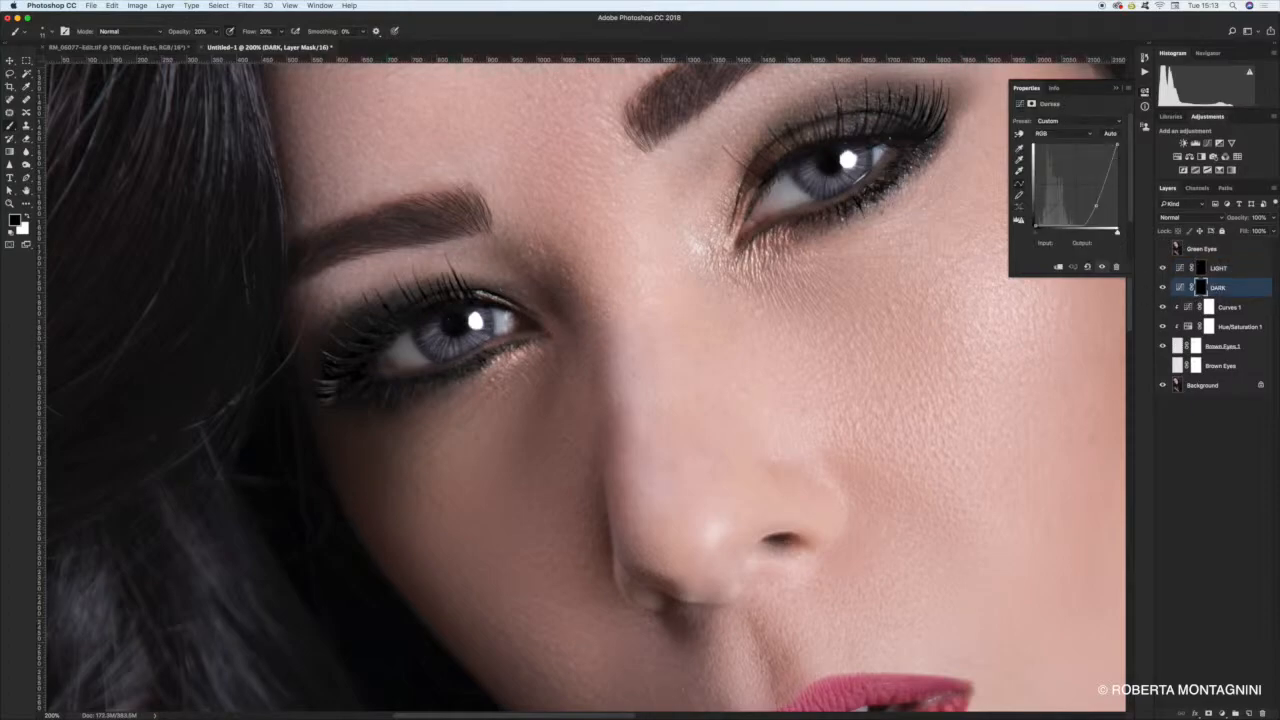
{"action": "key", "text": "x"}
{"action": "mouse_move", "coordinate": [446, 338]}
{"action": "left_mouse_down"}
{"action": "mouse_move", "coordinate": [432, 342]}
{"action": "mouse_move", "coordinate": [430, 328]}
{"action": "mouse_move", "coordinate": [458, 338]}
{"action": "mouse_move", "coordinate": [445, 323]}
{"action": "mouse_move", "coordinate": [424, 325]}
{"action": "mouse_move", "coordinate": [428, 347]}
{"action": "left_mouse_up"}
{"action": "left_click_drag", "start_coordinate": [564, 440], "coordinate": [460, 498]}
{"action": "left_click_drag", "start_coordinate": [709, 226], "coordinate": [732, 238]}
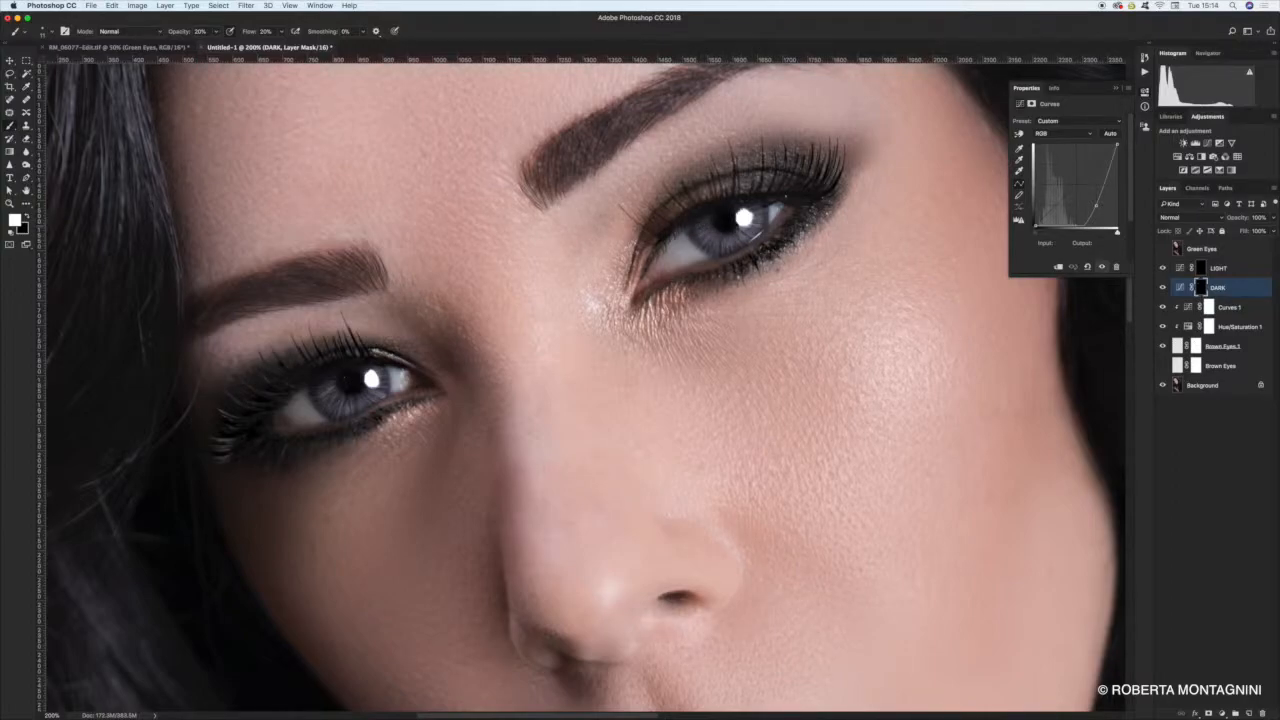
Examine both eyes in the whole portrait and again at 300% zoom
{"action": "key", "text": "super+minus"}
{"action": "key", "text": "super+minus"}
{"action": "key", "text": "super+minus"}
{"action": "key", "text": "super+plus"}
{"action": "key", "text": "super+plus"}
{"action": "key", "text": "super+plus"}
{"action": "key", "text": "super+plus"}
{"action": "left_click_drag", "start_coordinate": [453, 398], "coordinate": [655, 440]}
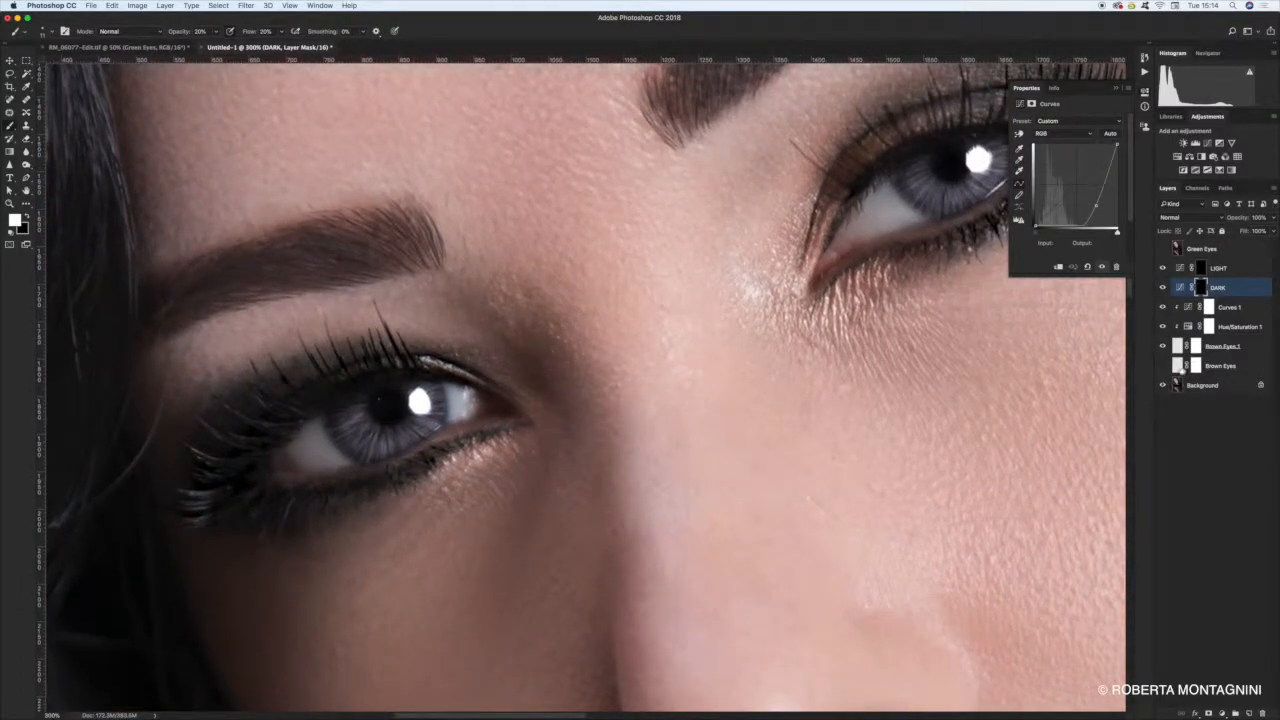
Target the Brown Eyes 1 layer mask and toggle the layer's visibility to compare the eyes before and after
{"action": "left_click", "coordinate": [1200, 347]}
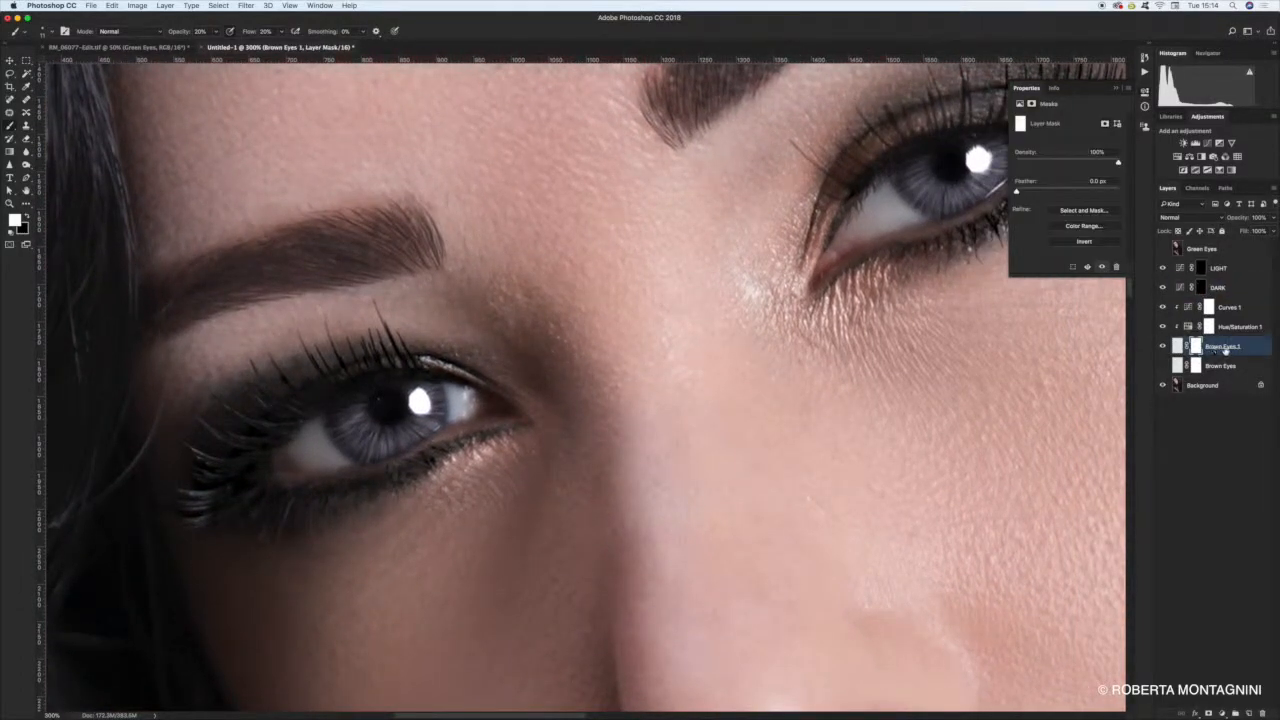
{"action": "left_click", "coordinate": [1163, 347]}
{"action": "left_click", "coordinate": [1163, 347]}
{"action": "left_click", "coordinate": [1163, 347]}
{"action": "left_click", "coordinate": [1163, 347]}
{"action": "left_click", "coordinate": [1164, 348]}
{"action": "left_click", "coordinate": [1165, 348]}
{"action": "left_click", "coordinate": [1166, 349]}
{"action": "left_click", "coordinate": [1164, 348]}
{"action": "left_click", "coordinate": [1163, 348]}
{"action": "left_click", "coordinate": [1163, 348]}
Paint black over the catchlights of both eyes on the Brown Eyes 1 mask to bring back the original reflections
{"action": "key", "text": "x"}
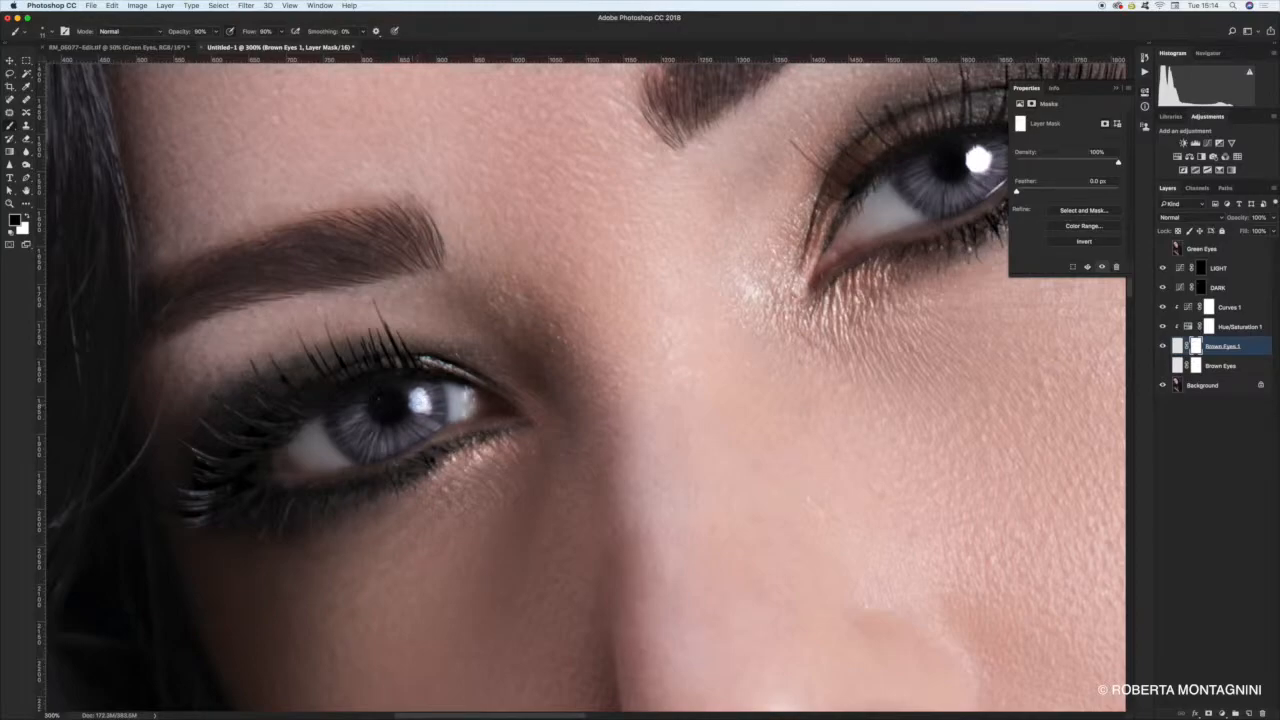
{"action": "left_click_drag", "start_coordinate": [861, 288], "coordinate": [607, 413]}
{"action": "left_click_drag", "start_coordinate": [716, 284], "coordinate": [733, 286]}
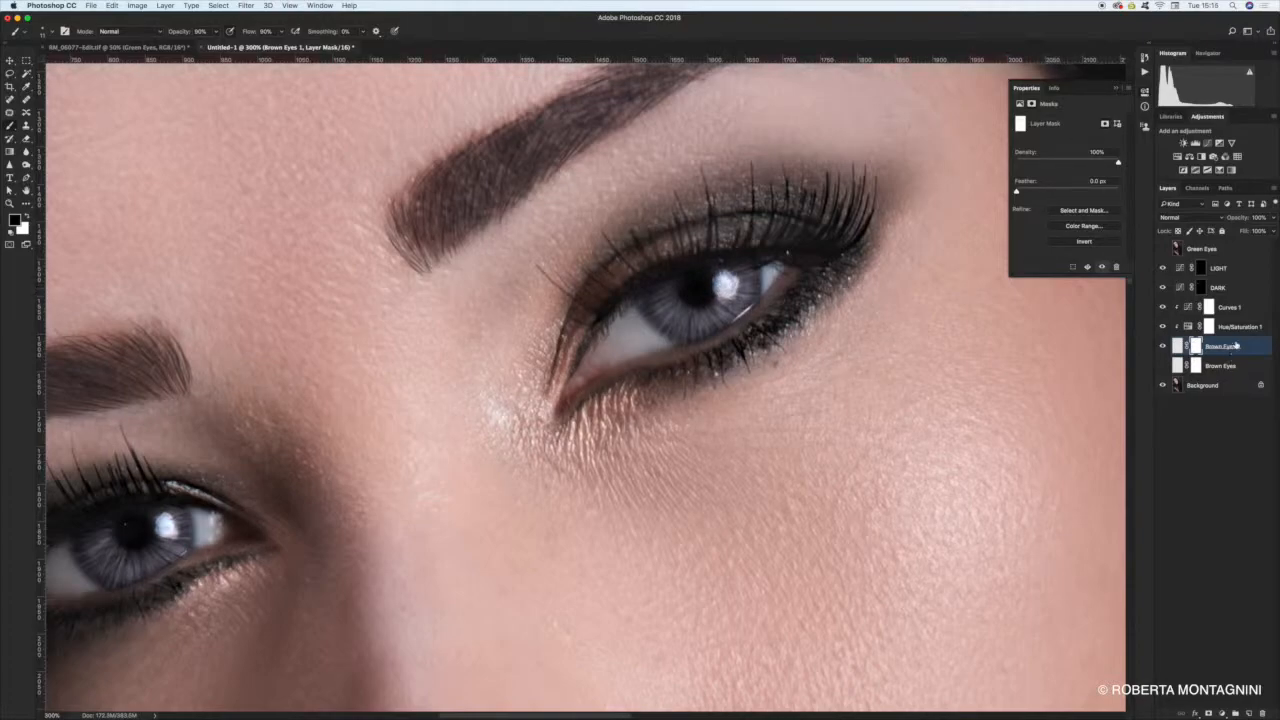
Check the DARK and LIGHT mask shading on both eyes, up close and in the whole portrait
{"action": "left_click", "coordinate": [1201, 288]}
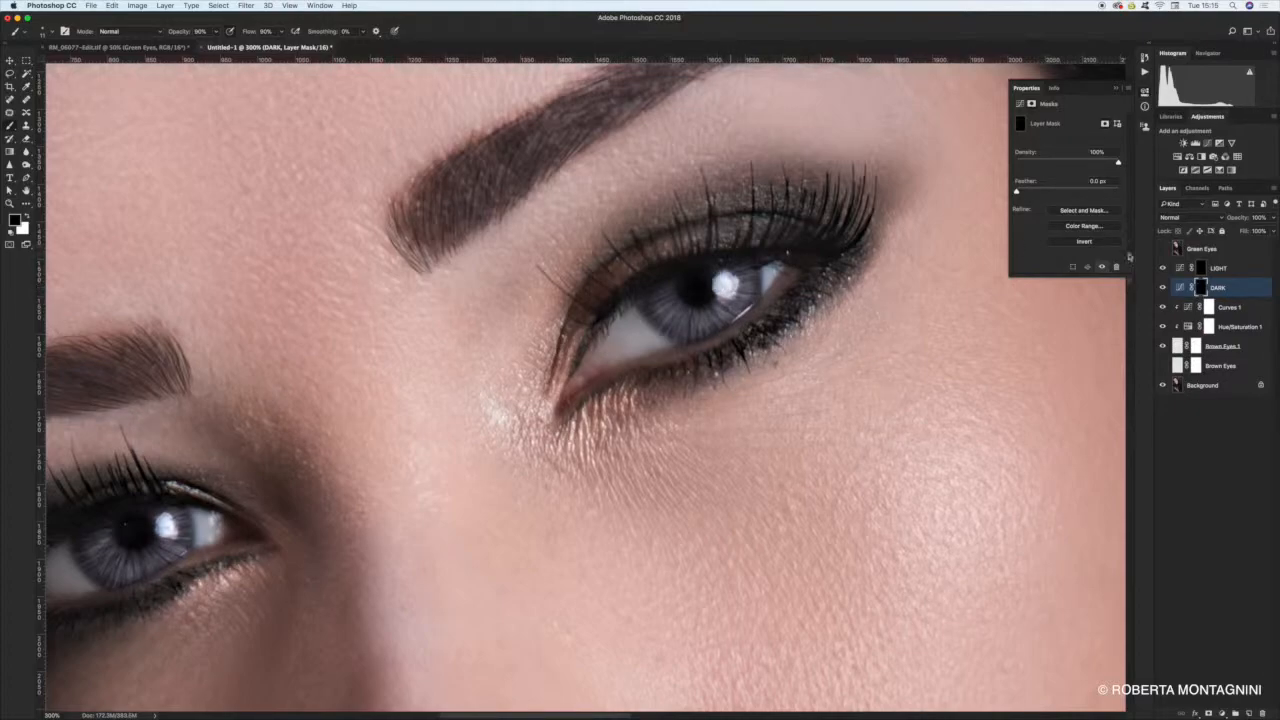
{"action": "left_click", "coordinate": [1201, 268]}
{"action": "left_click_drag", "start_coordinate": [386, 499], "coordinate": [714, 388]}
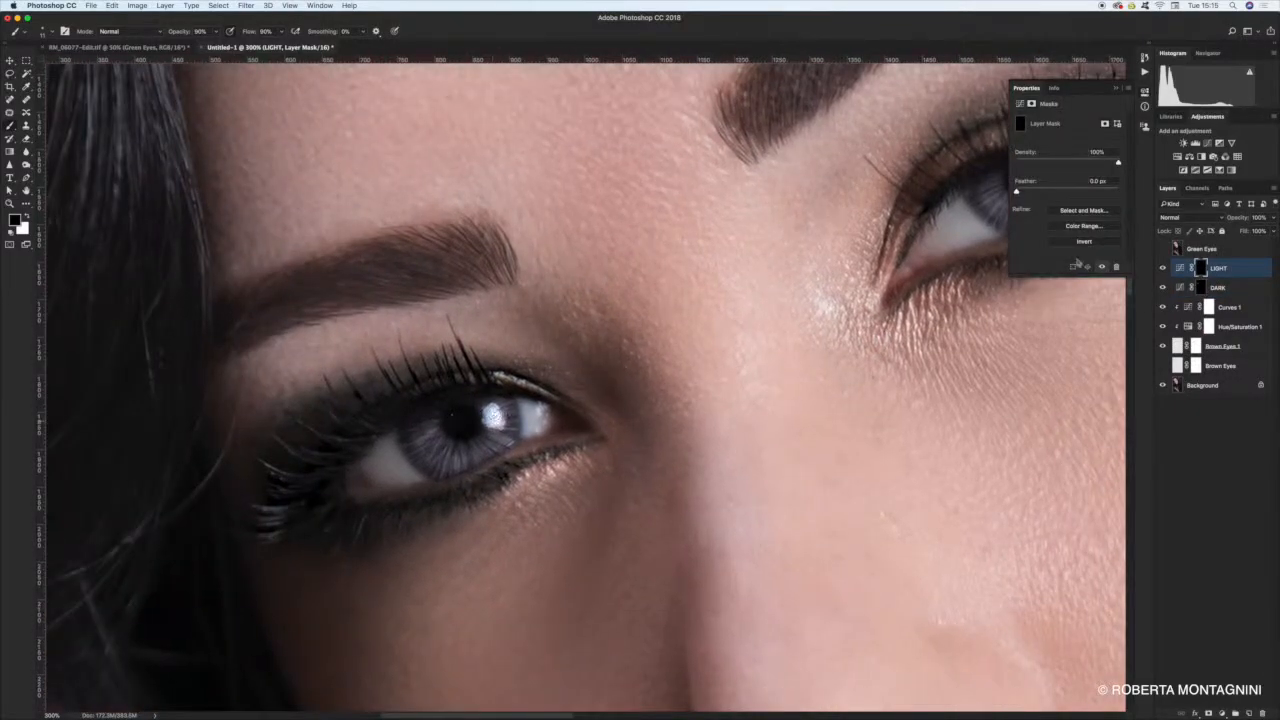
{"action": "key", "text": "alt+bracketleft"}
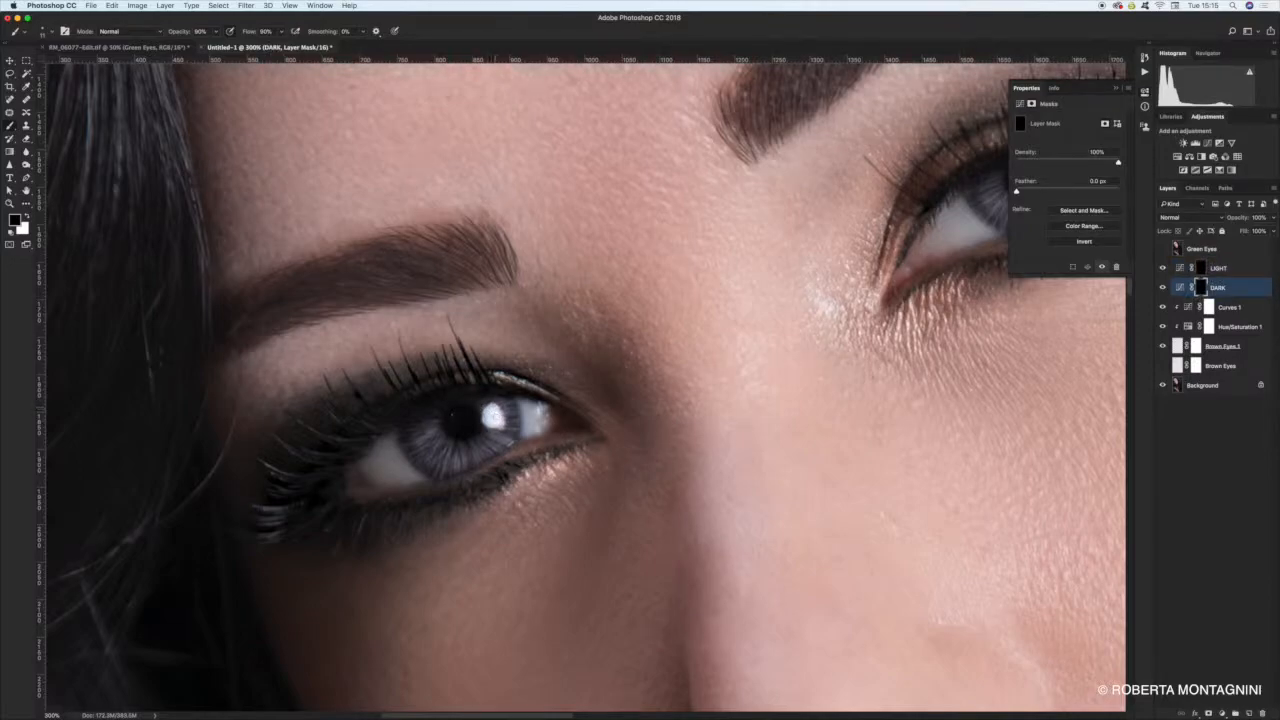
{"action": "key", "text": "super+minus"}
{"action": "key", "text": "super+minus"}
{"action": "key", "text": "super+minus"}
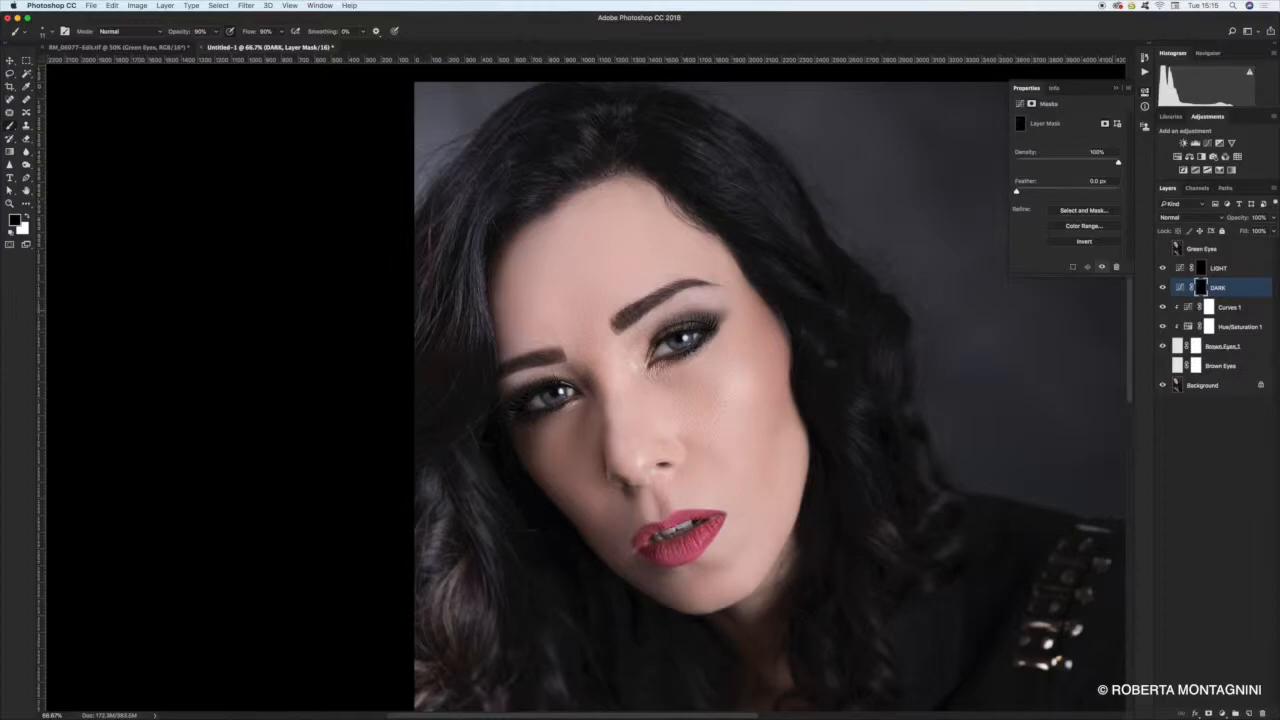
{"action": "key", "text": "super+minus"}
{"action": "key", "text": "super+equal"}
{"action": "key", "text": "super+equal"}
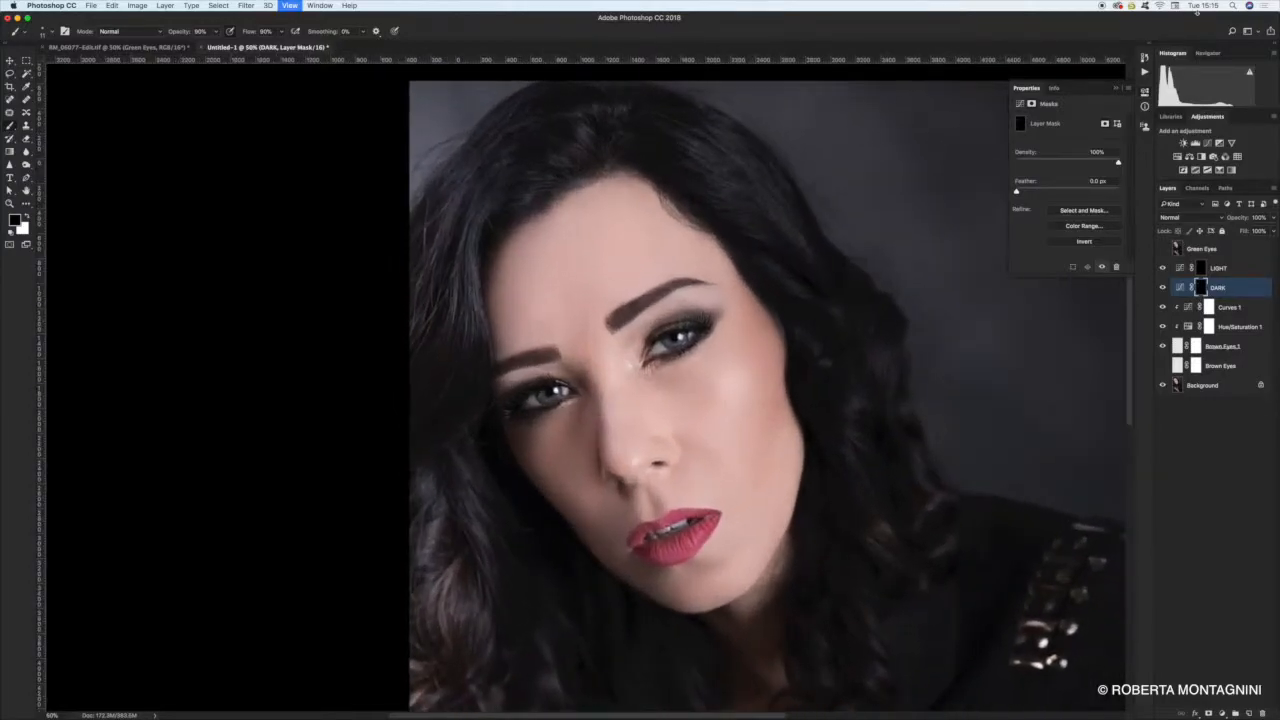
{"action": "key", "text": "super+equal"}
{"action": "scroll", "coordinate": [835, 357], "scroll_direction": "right", "scroll_amount": 3}
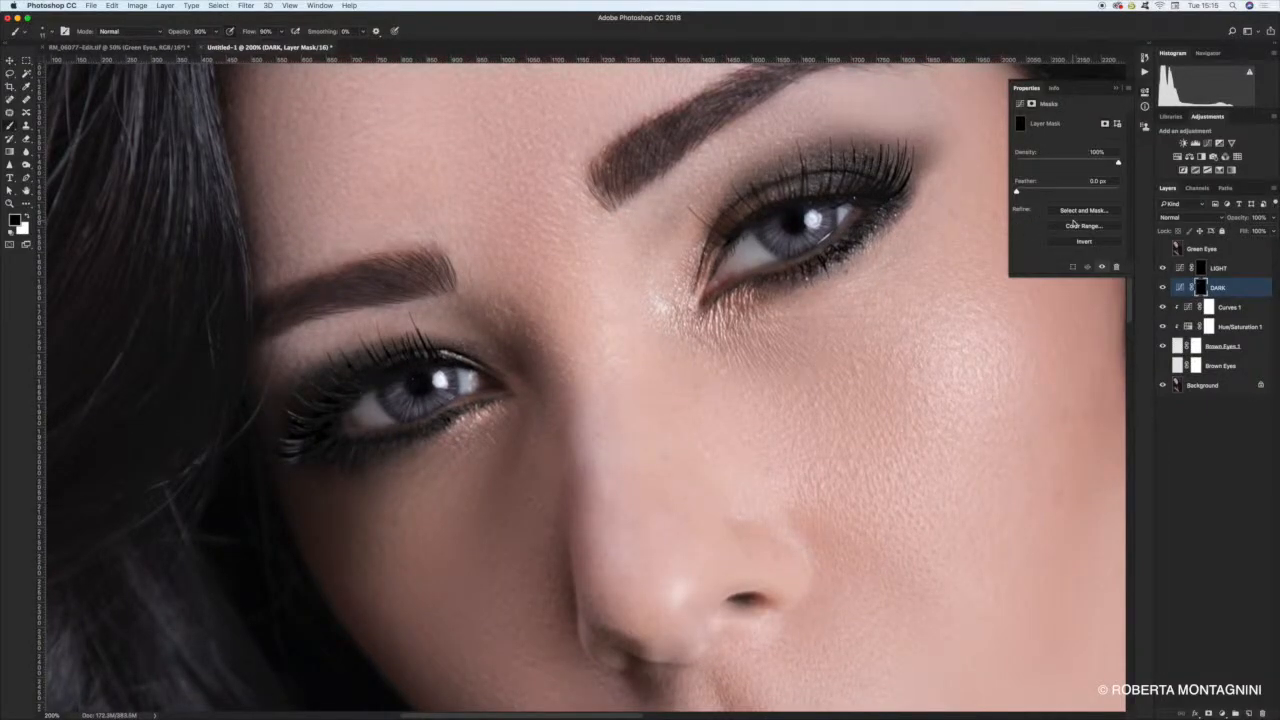
Add a Hue/Saturation adjustment above Hue/Saturation 1, name it HALO, and set Hue to -19 and Saturation to +80
{"action": "left_click", "coordinate": [1188, 329]}
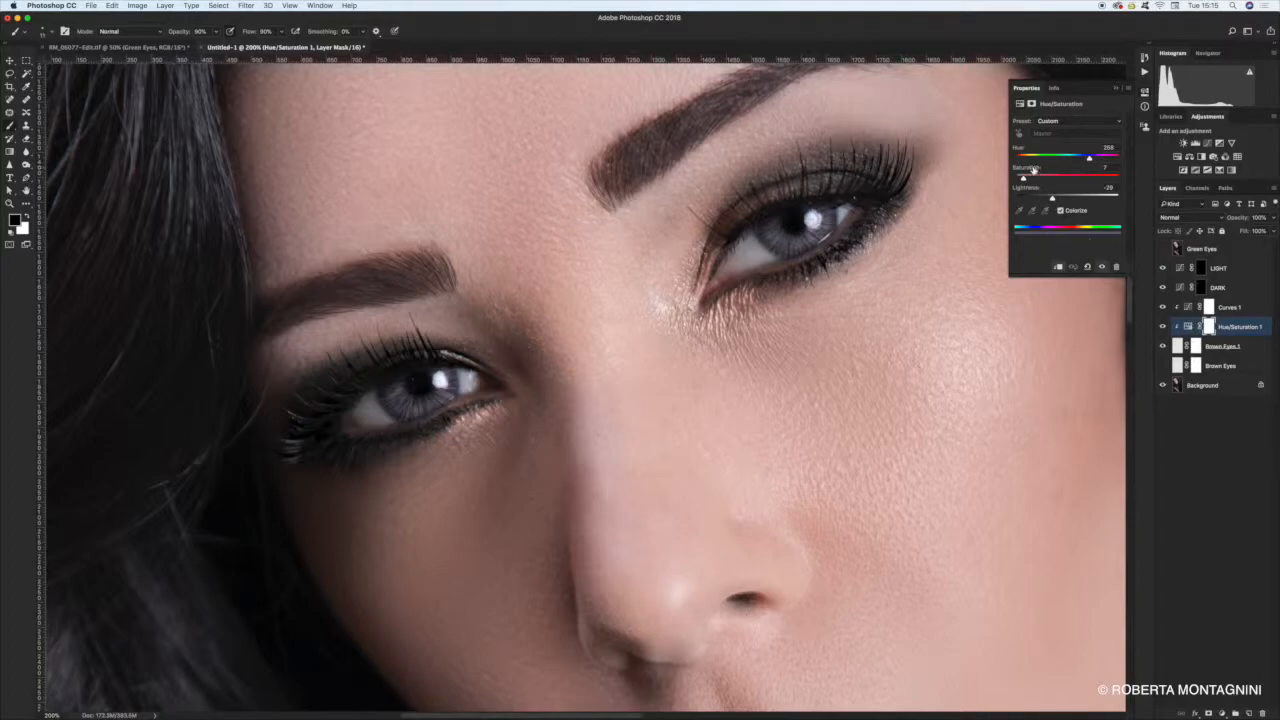
{"action": "mouse_move", "coordinate": [1089, 157]}
{"action": "left_mouse_down"}
{"action": "mouse_move", "coordinate": [1062, 160]}
{"action": "mouse_move", "coordinate": [1100, 156]}
{"action": "mouse_move", "coordinate": [995, 157]}
{"action": "mouse_move", "coordinate": [1089, 157]}
{"action": "left_mouse_up"}
{"action": "left_click", "coordinate": [1178, 158]}
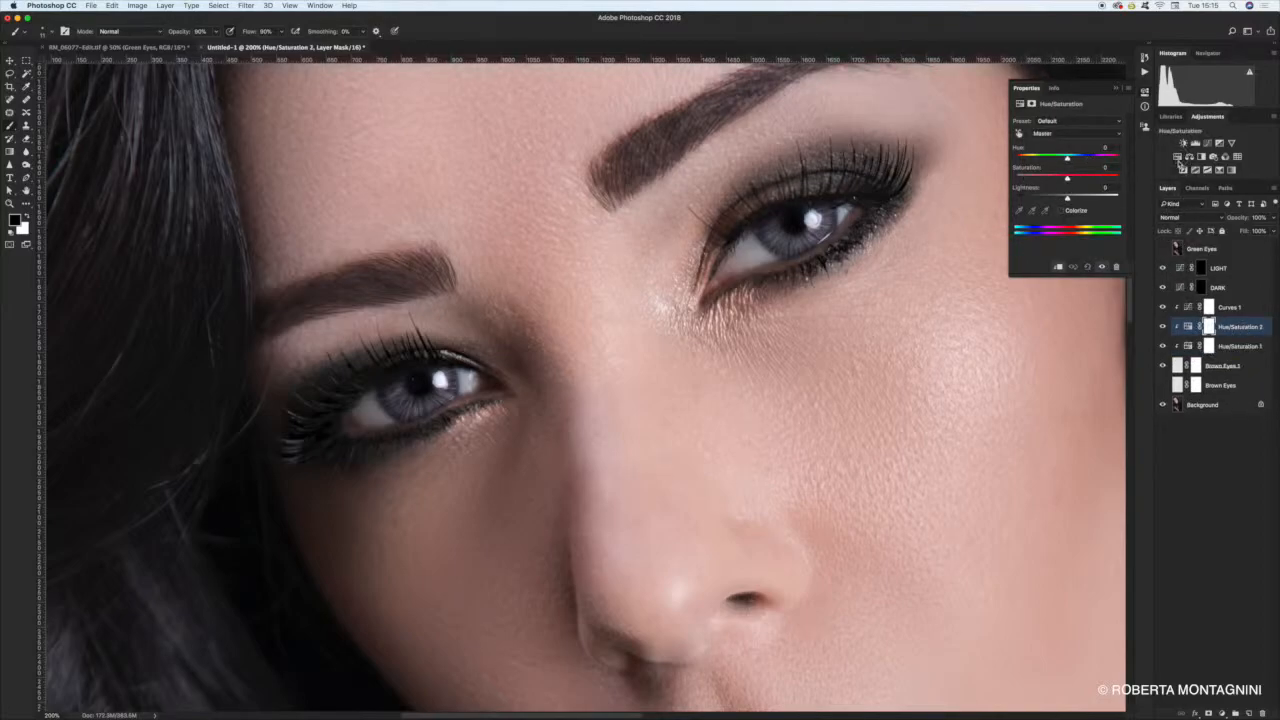
{"action": "double_click", "coordinate": [1236, 327]}
{"action": "type", "text": "HALO"}
{"action": "key", "text": "Return"}
{"action": "mouse_move", "coordinate": [1067, 157]}
{"action": "left_mouse_down"}
{"action": "mouse_move", "coordinate": [1040, 157]}
{"action": "mouse_move", "coordinate": [1108, 177]}
{"action": "mouse_move", "coordinate": [1058, 161]}
{"action": "left_mouse_up"}
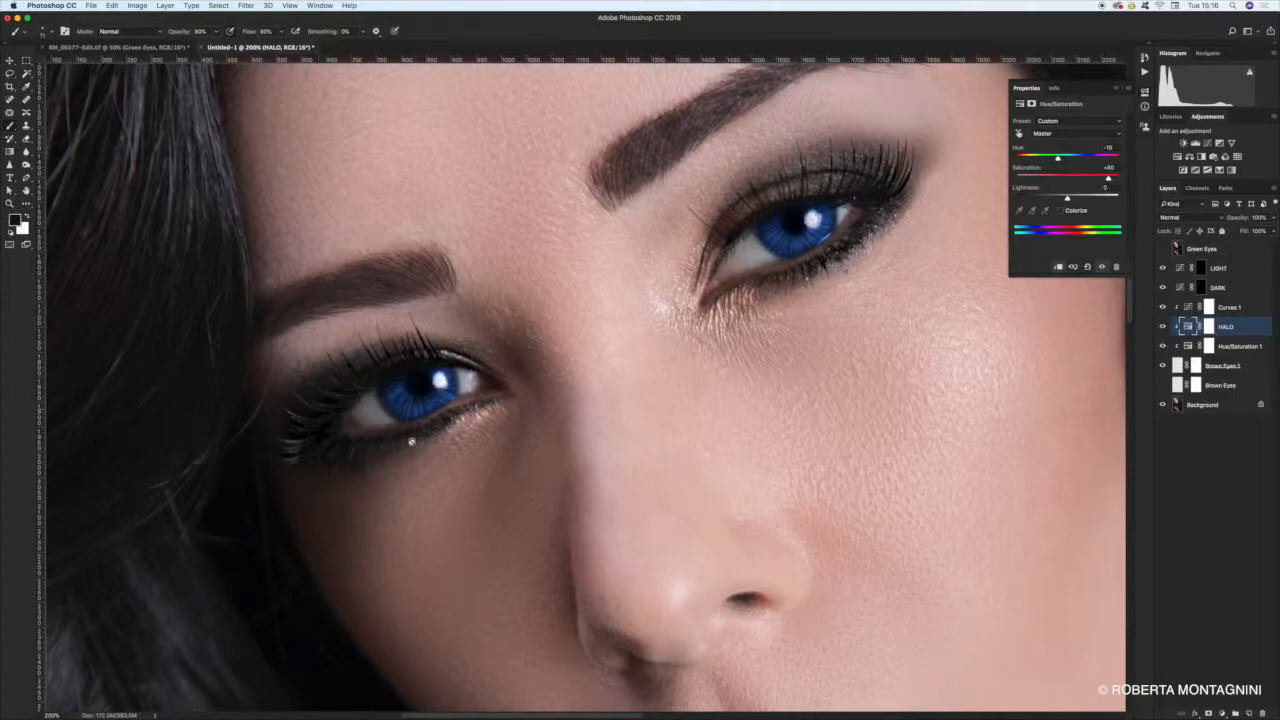
Paint black with a soft round brush on the HALO mask around the outer edges of both irises
{"action": "left_click", "coordinate": [1210, 332]}
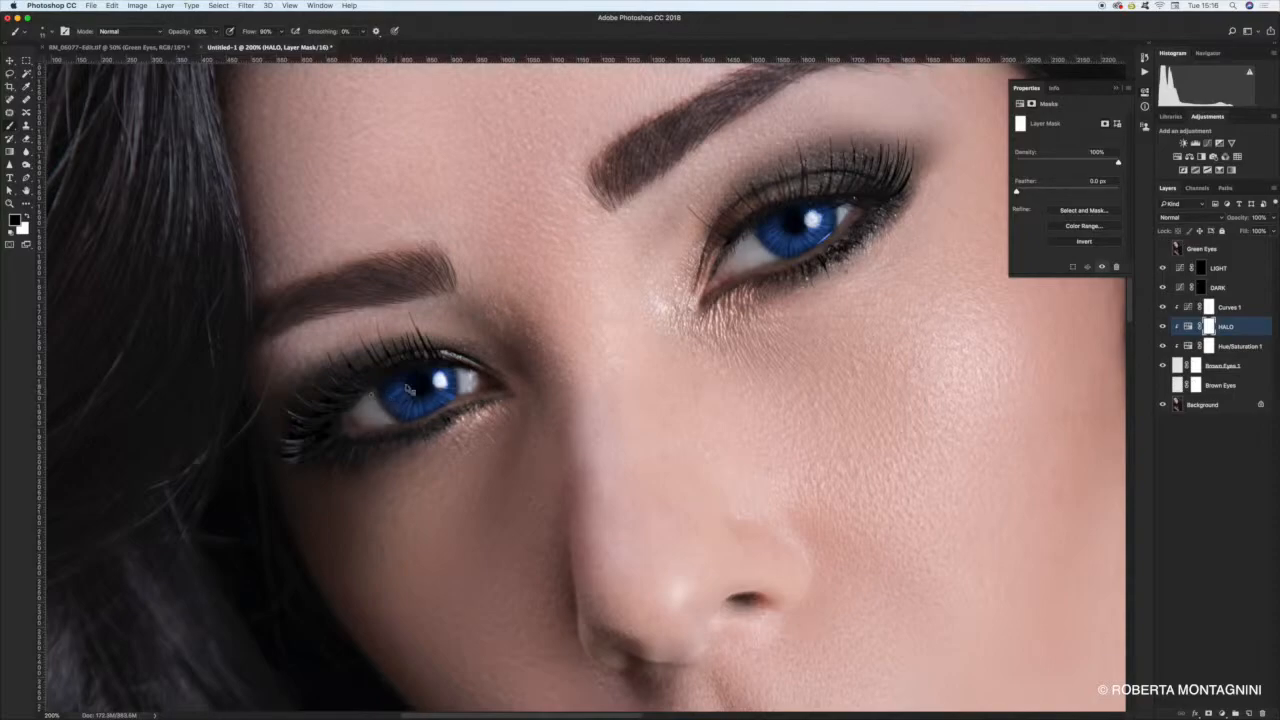
{"action": "right_click", "coordinate": [414, 387]}
{"action": "left_click_drag", "start_coordinate": [468, 361], "coordinate": [474, 361]}
{"action": "left_click", "coordinate": [376, 391]}
{"action": "mouse_move", "coordinate": [392, 410]}
{"action": "left_mouse_down"}
{"action": "mouse_move", "coordinate": [441, 405]}
{"action": "mouse_move", "coordinate": [383, 375]}
{"action": "mouse_move", "coordinate": [373, 397]}
{"action": "mouse_move", "coordinate": [447, 405]}
{"action": "mouse_move", "coordinate": [417, 379]}
{"action": "left_mouse_up"}
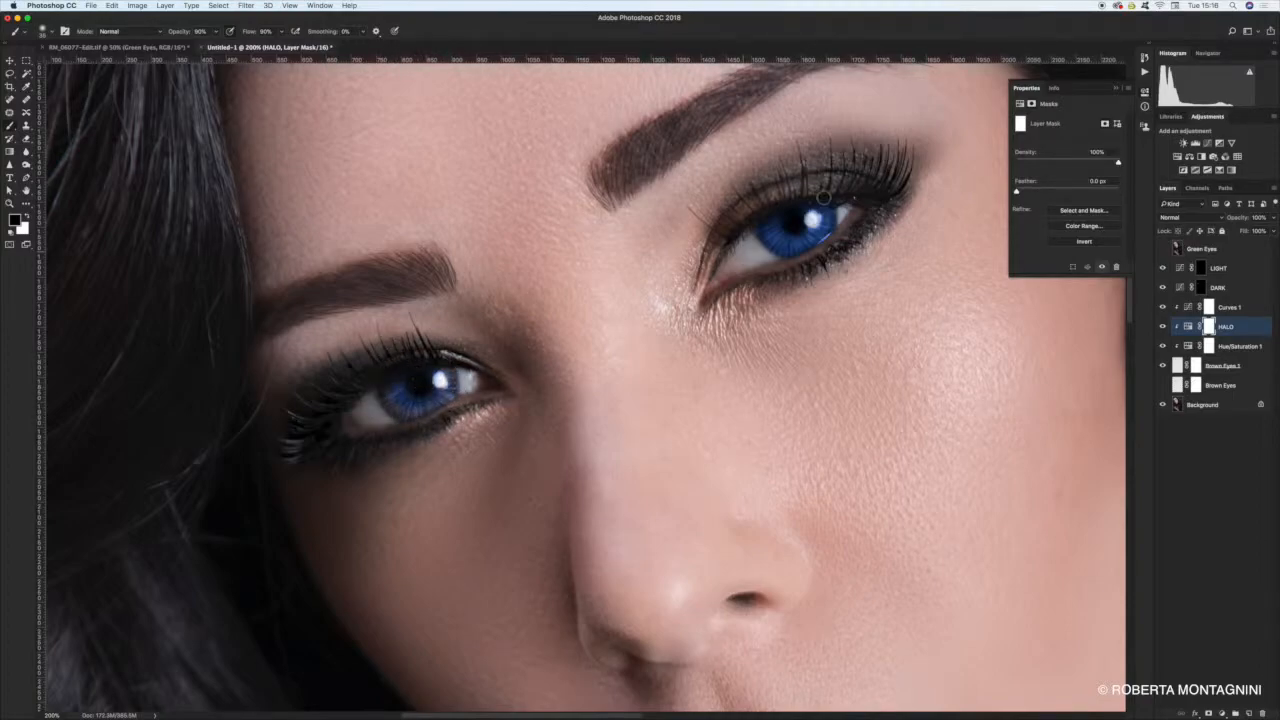
{"action": "mouse_move", "coordinate": [746, 236]}
{"action": "left_mouse_down"}
{"action": "mouse_move", "coordinate": [778, 261]}
{"action": "mouse_move", "coordinate": [821, 243]}
{"action": "mouse_move", "coordinate": [843, 205]}
{"action": "mouse_move", "coordinate": [751, 204]}
{"action": "mouse_move", "coordinate": [749, 233]}
{"action": "mouse_move", "coordinate": [822, 240]}
{"action": "mouse_move", "coordinate": [829, 186]}
{"action": "left_mouse_up"}
{"action": "right_click", "coordinate": [690, 362]}
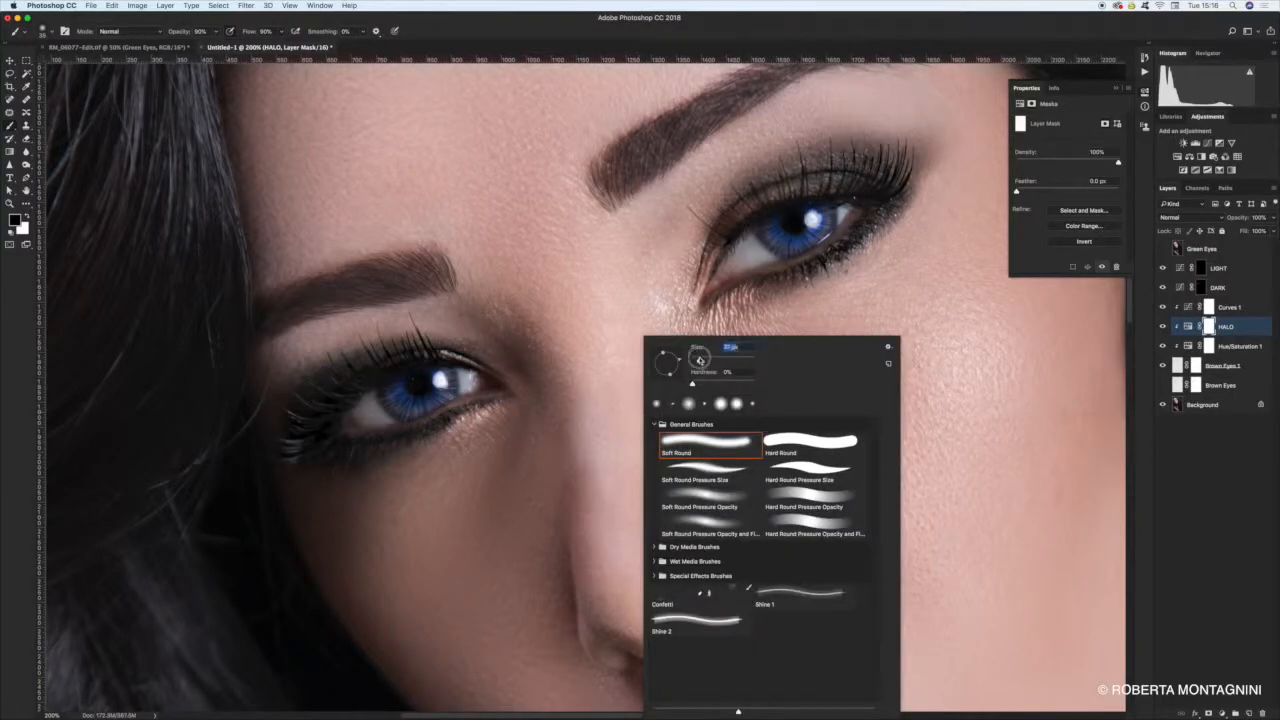
{"action": "left_click_drag", "start_coordinate": [697, 360], "coordinate": [695, 361]}
{"action": "key", "text": "Return"}
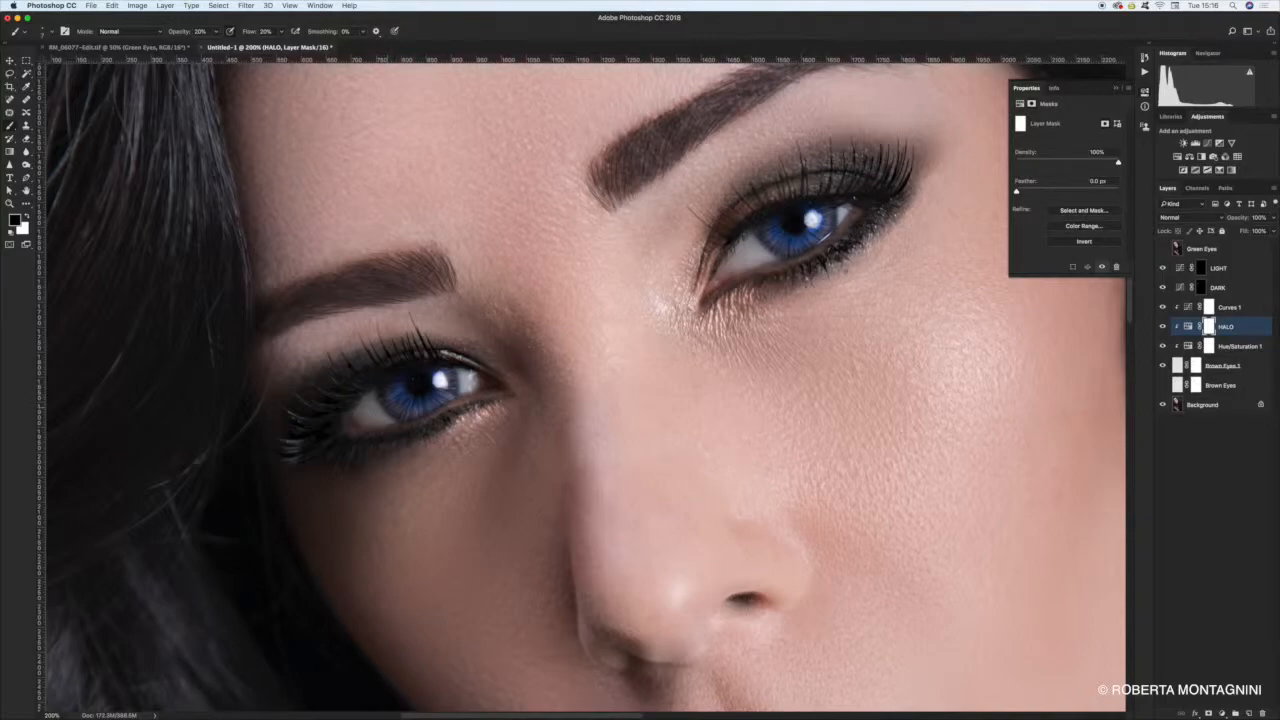
Inspect the HALO mask on its own, and check both eyes up close and at 100% zoom
{"action": "left_click", "coordinate": [1209, 327], "text": "alt"}
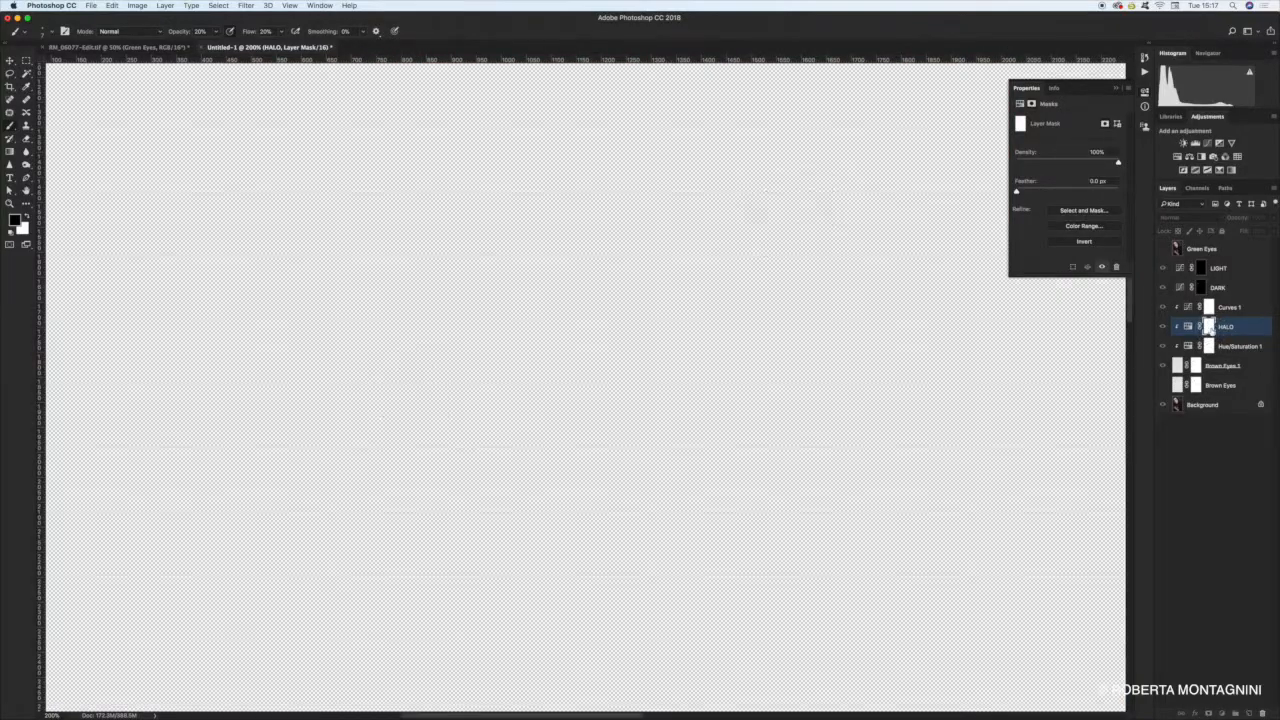
{"action": "left_click", "coordinate": [1209, 327], "text": "alt"}
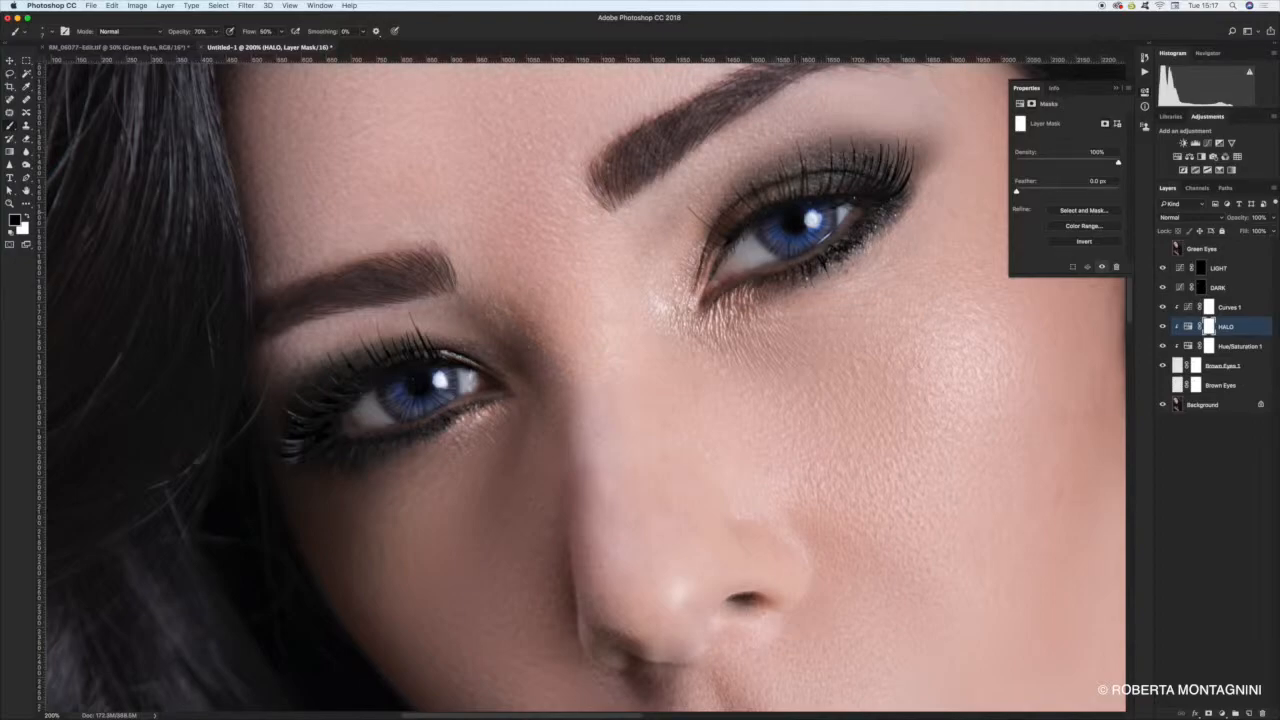
{"action": "key", "text": "super+minus"}
{"action": "key", "text": "super+minus"}
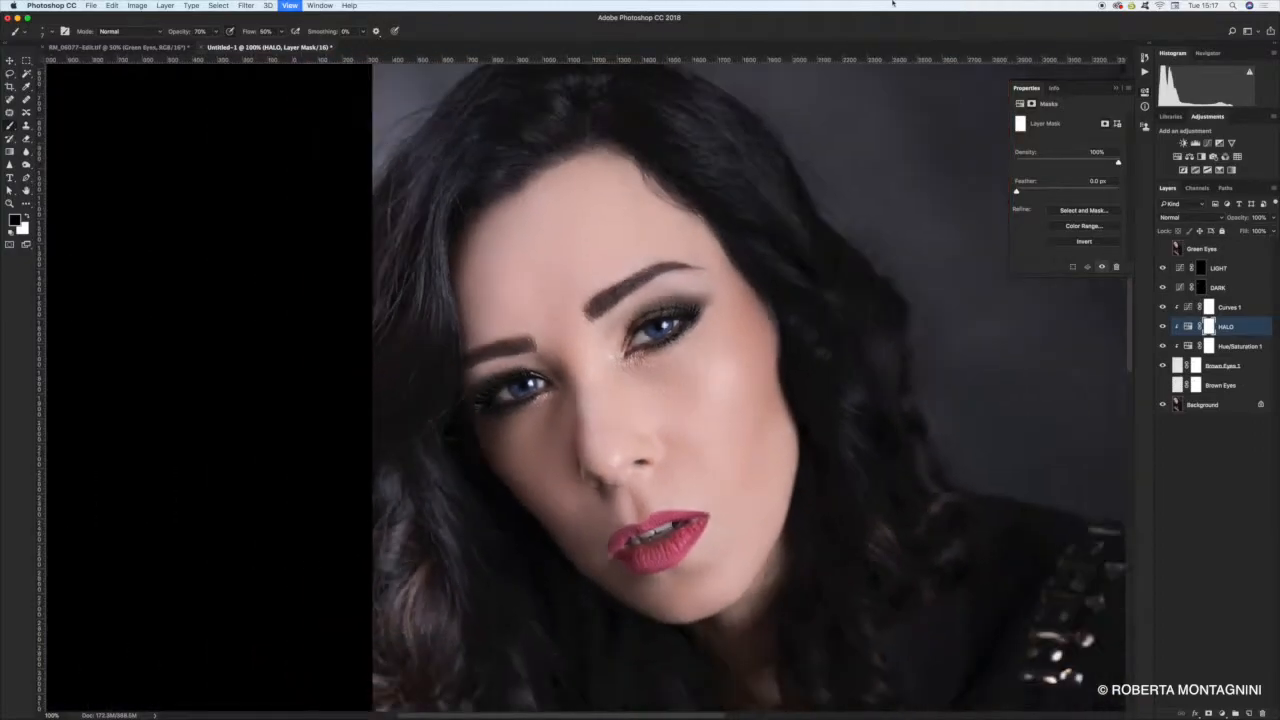
{"action": "key", "text": "super+plus"}
{"action": "key", "text": "super+plus"}
{"action": "key", "text": "super+plus"}
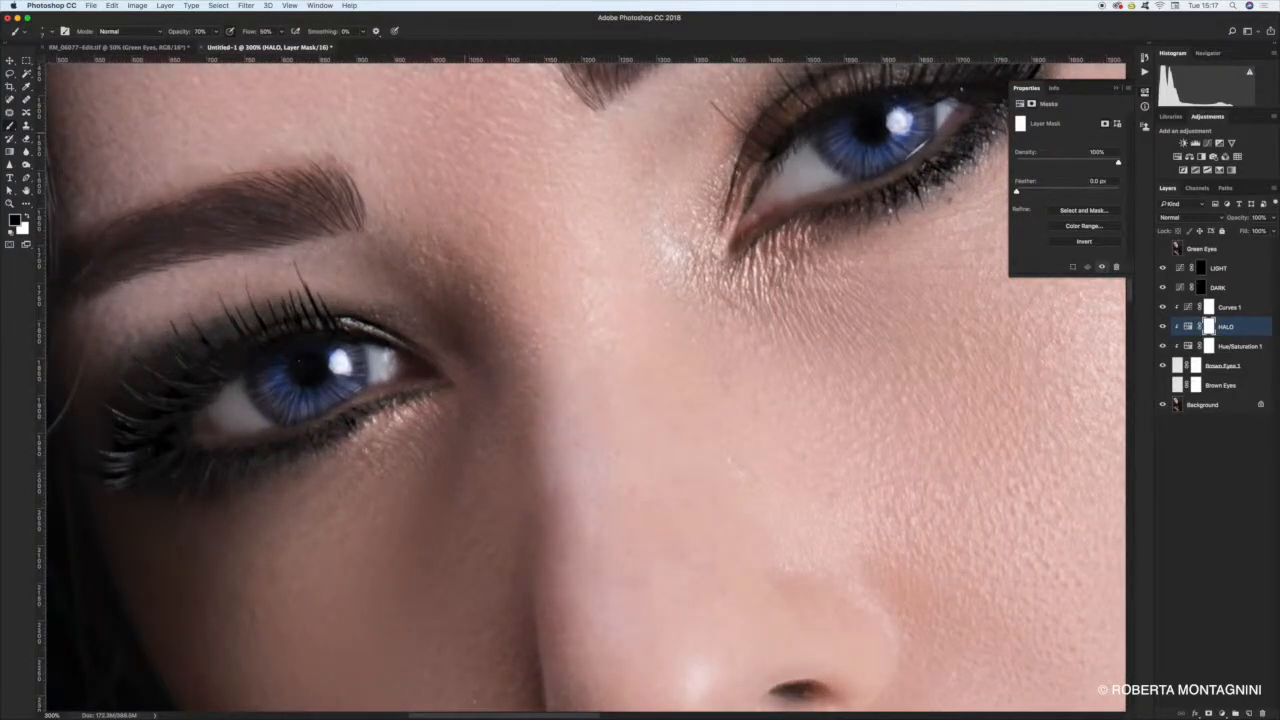
{"action": "key", "text": "super+minus"}
{"action": "key", "text": "super+minus"}
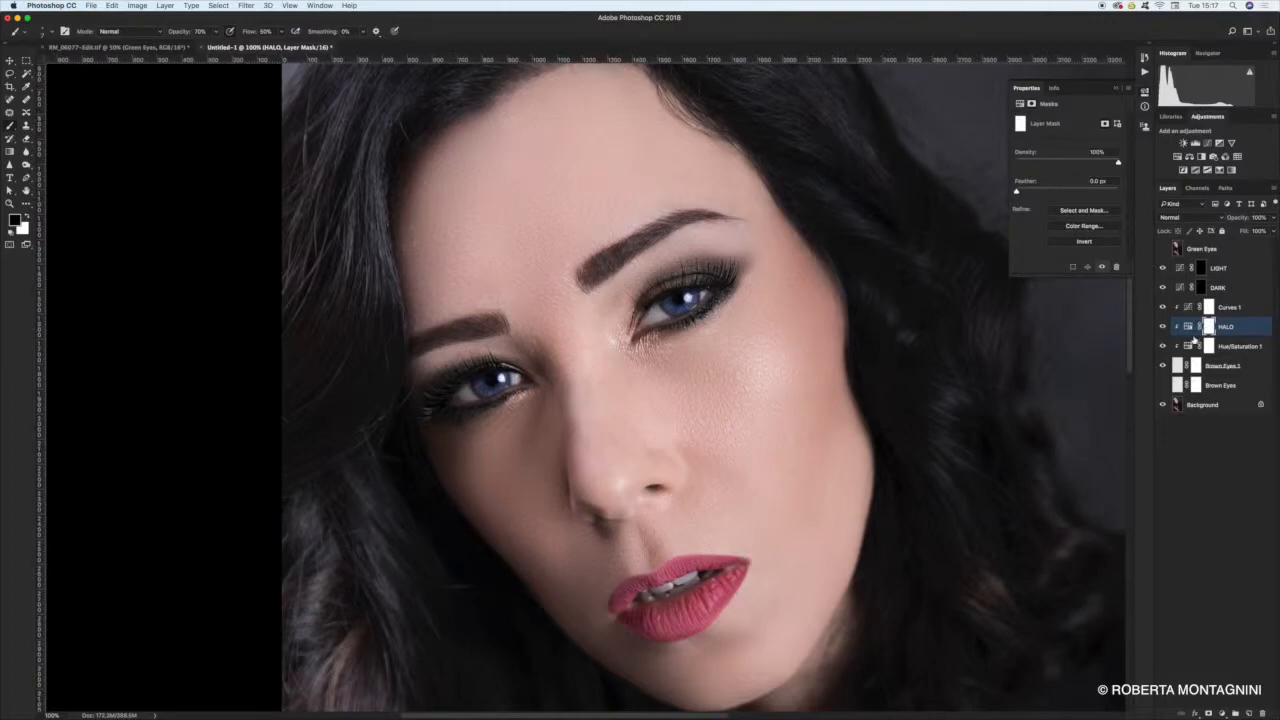
Colorize the HALO adjustment with Hue 49 and Saturation 25
{"action": "left_click", "coordinate": [1188, 327]}
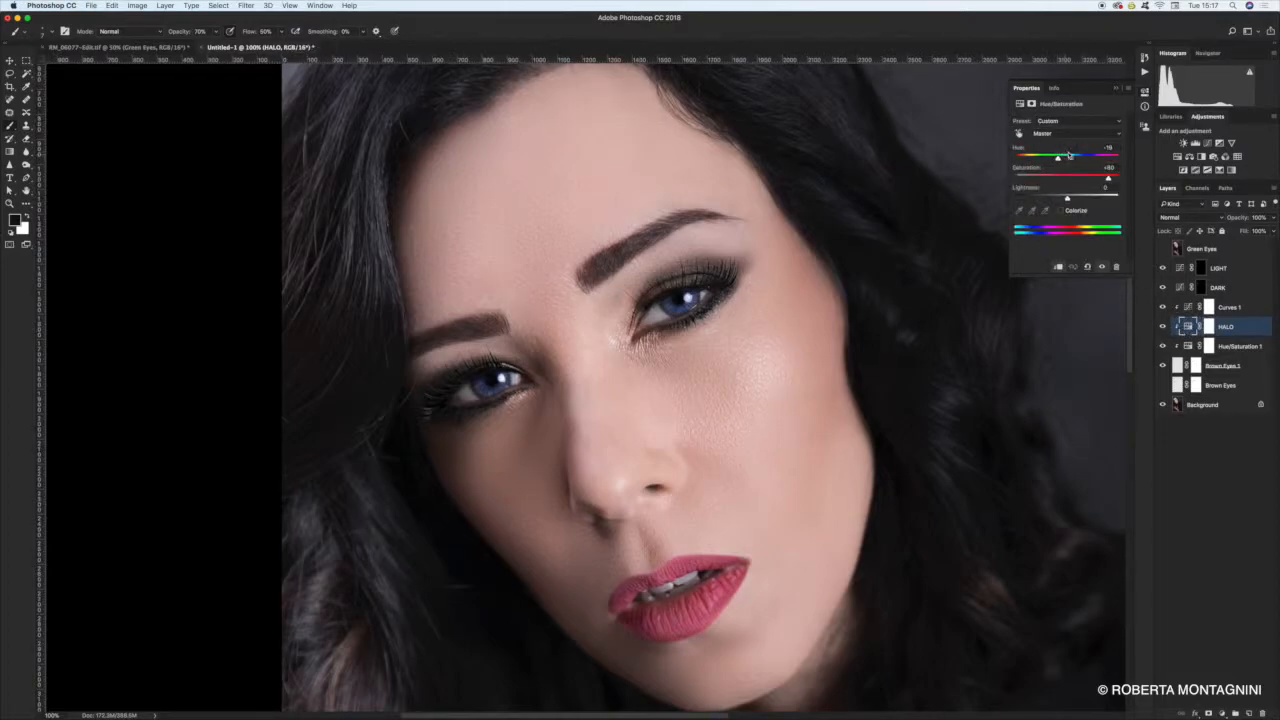
{"action": "left_click_drag", "start_coordinate": [1058, 157], "coordinate": [1056, 160]}
{"action": "left_click", "coordinate": [1064, 212]}
{"action": "left_click_drag", "start_coordinate": [1016, 158], "coordinate": [1021, 159]}
{"action": "mouse_move", "coordinate": [1031, 179]}
{"action": "left_mouse_down"}
{"action": "mouse_move", "coordinate": [1071, 183]}
{"action": "mouse_move", "coordinate": [1043, 187]}
{"action": "left_mouse_up"}
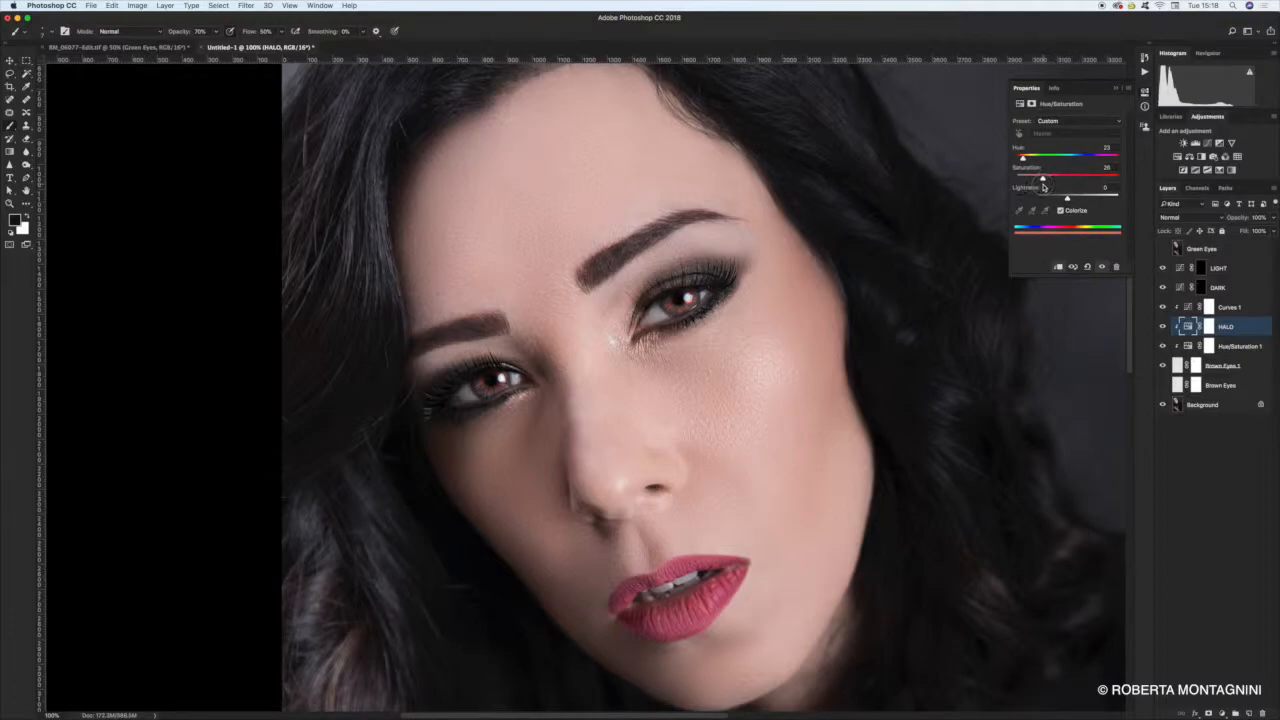
{"action": "left_click_drag", "start_coordinate": [1029, 178], "coordinate": [1038, 179]}
{"action": "left_click_drag", "start_coordinate": [1024, 159], "coordinate": [1038, 186]}
Shift the Hue/Saturation 1 adjustment to Hue 199 and lower its lightness slightly
{"action": "left_click", "coordinate": [1192, 348]}
{"action": "left_click_drag", "start_coordinate": [1089, 157], "coordinate": [1050, 199]}
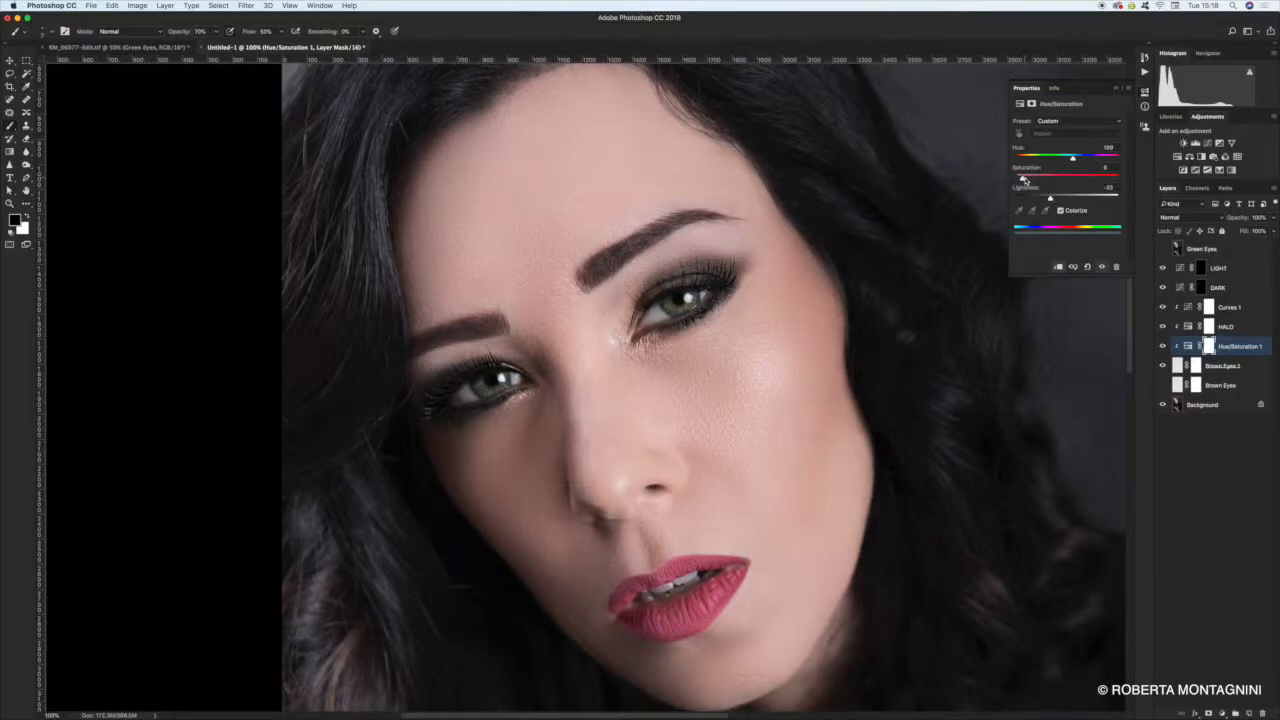
Examine the colour blend between halo and outer iris in both eyes at 300% zoom
{"action": "left_click", "coordinate": [1187, 329]}
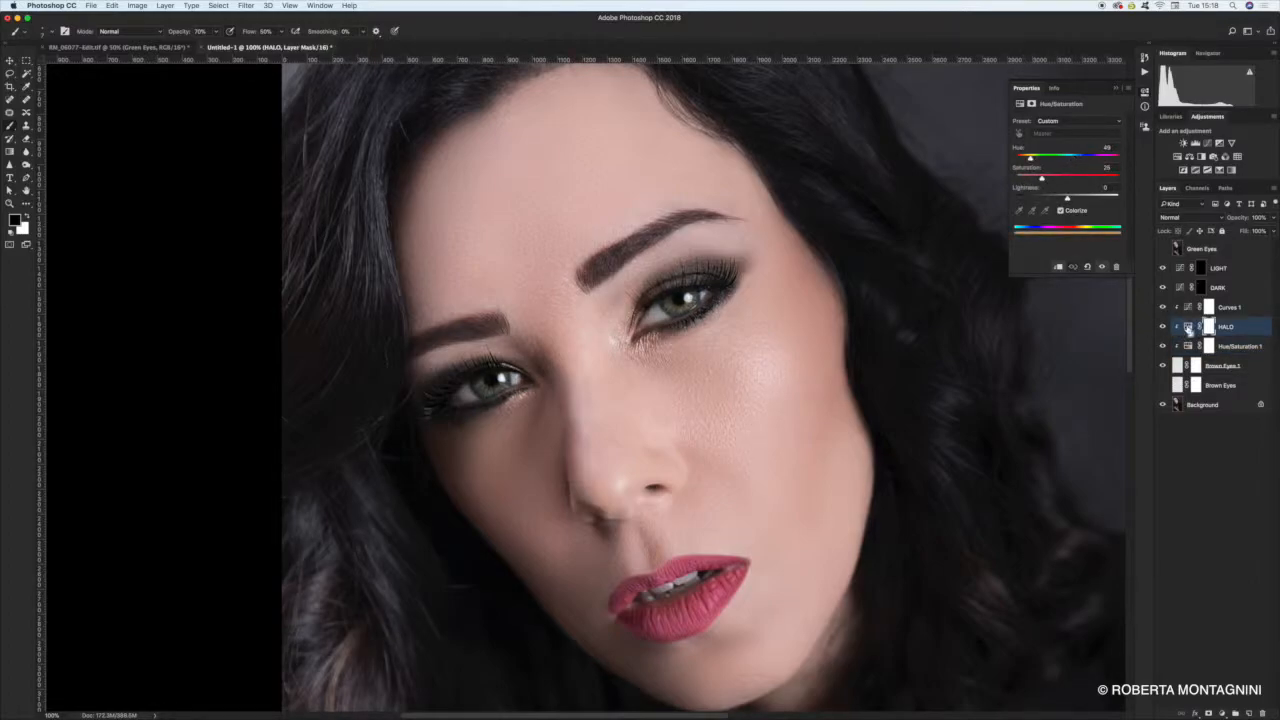
{"action": "key", "text": "super+equal"}
{"action": "key", "text": "super+equal"}
{"action": "scroll", "coordinate": [634, 342], "scroll_direction": "left", "scroll_amount": 4}
{"action": "scroll", "coordinate": [634, 342], "scroll_direction": "down", "scroll_amount": 2}
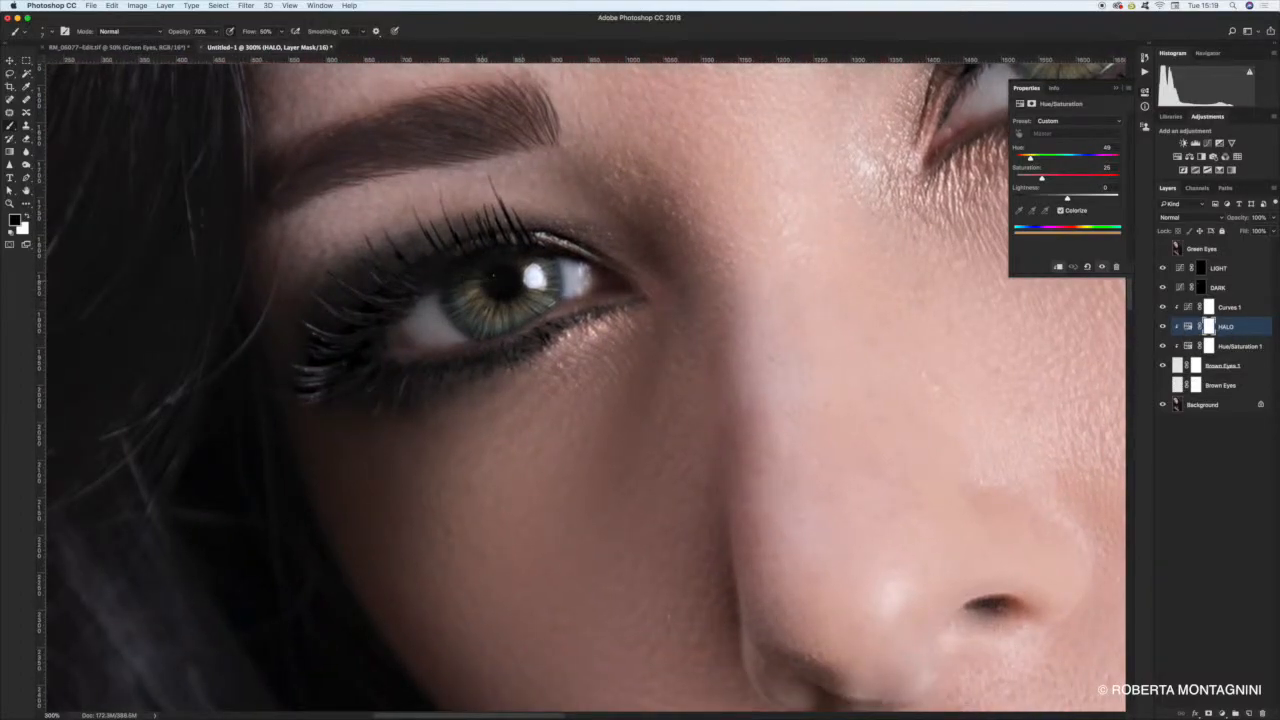
{"action": "scroll", "coordinate": [515, 261], "scroll_direction": "right", "scroll_amount": 9}
{"action": "scroll", "coordinate": [515, 261], "scroll_direction": "up", "scroll_amount": 5}
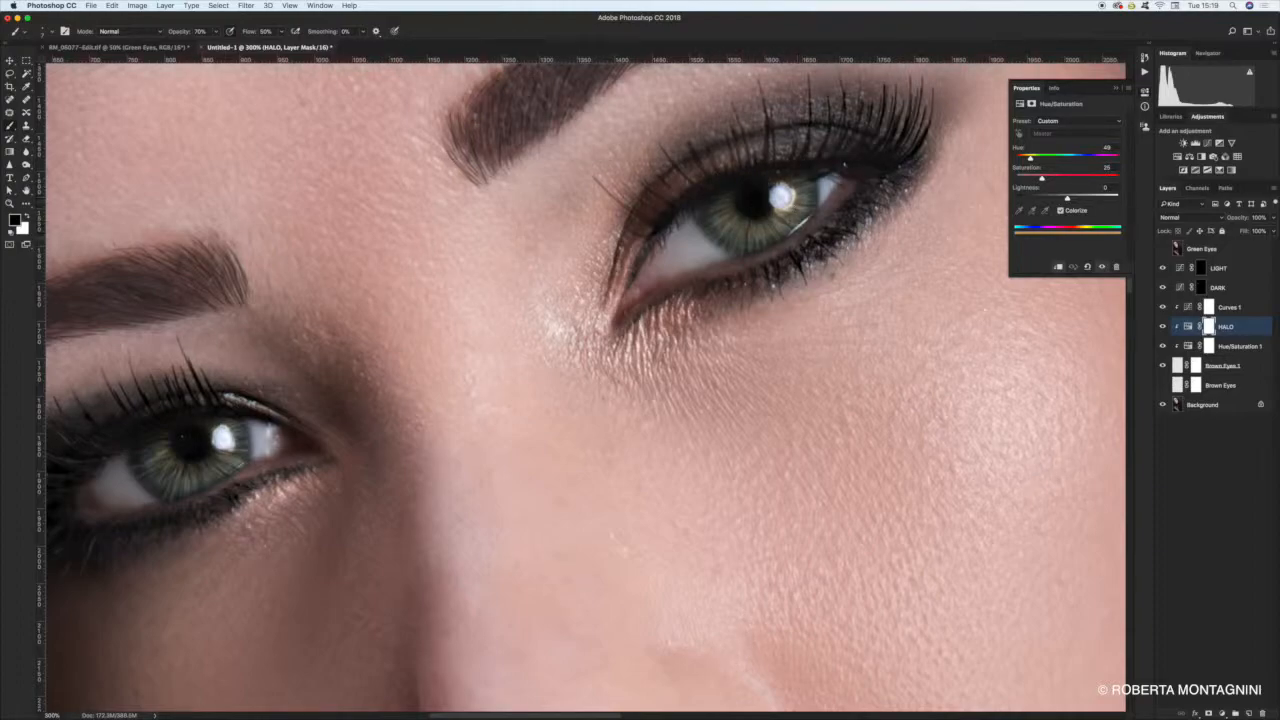
{"action": "key", "text": "x"}
{"action": "key", "text": "super+1"}
Set the Hue/Saturation 1 adjustment to Saturation 6 and Lightness -34
{"action": "left_click", "coordinate": [1186, 346]}
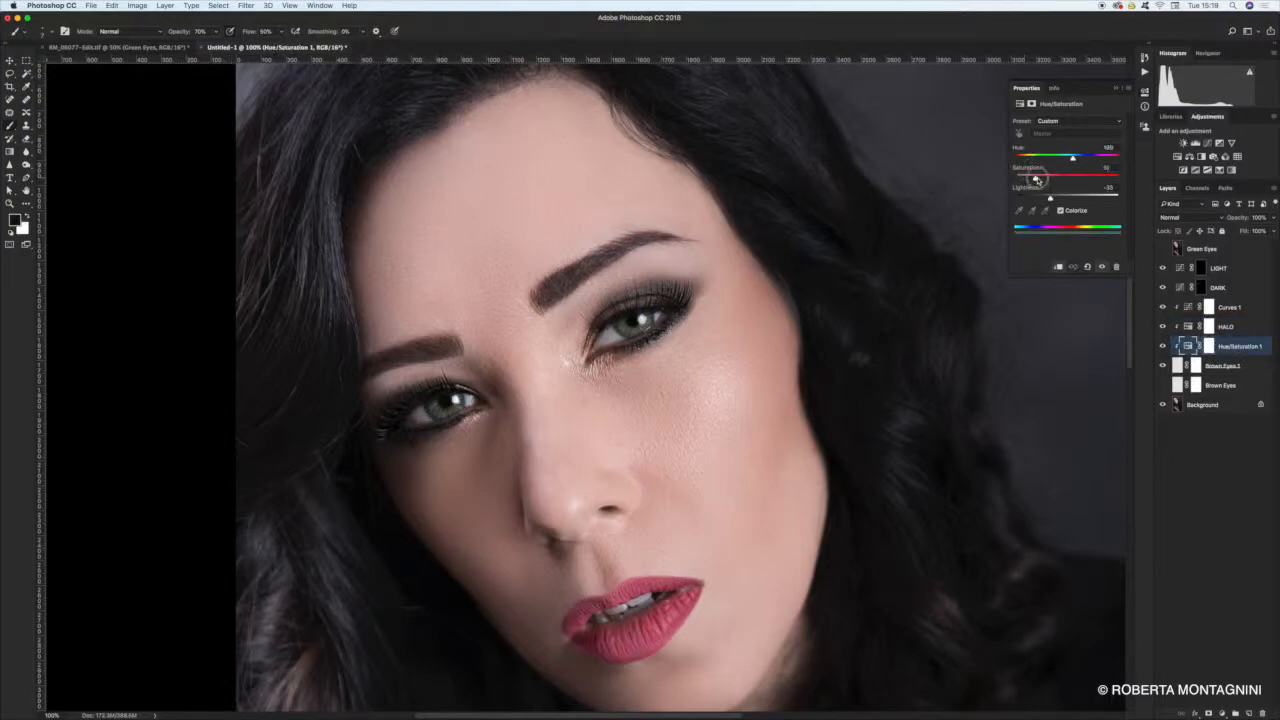
{"action": "left_click_drag", "start_coordinate": [1040, 196], "coordinate": [1050, 198]}
{"action": "key", "text": "Return"}
Add a Hue/Saturation layer above Hue/Saturation 1 and colorize it with Hue 16, Saturation 23 and Lightness -24
{"action": "left_click", "coordinate": [1209, 345]}
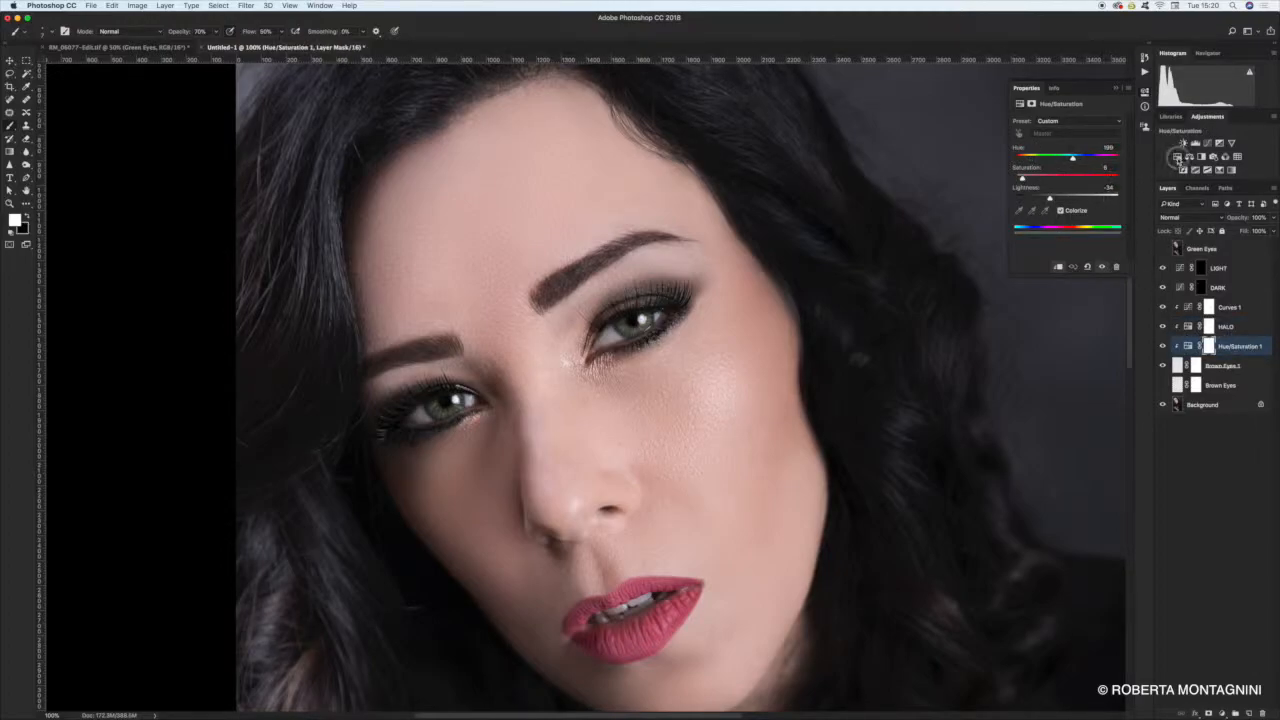
{"action": "left_click", "coordinate": [1189, 157]}
{"action": "mouse_move", "coordinate": [1066, 157]}
{"action": "left_mouse_down"}
{"action": "mouse_move", "coordinate": [1108, 157]}
{"action": "mouse_move", "coordinate": [1130, 183]}
{"action": "mouse_move", "coordinate": [1088, 157]}
{"action": "mouse_move", "coordinate": [1029, 160]}
{"action": "mouse_move", "coordinate": [1060, 159]}
{"action": "left_mouse_up"}
{"action": "left_click", "coordinate": [1060, 211]}
{"action": "mouse_move", "coordinate": [1042, 179]}
{"action": "left_mouse_down"}
{"action": "mouse_move", "coordinate": [1058, 179]}
{"action": "mouse_move", "coordinate": [1020, 159]}
{"action": "mouse_move", "coordinate": [1055, 198]}
{"action": "left_mouse_up"}
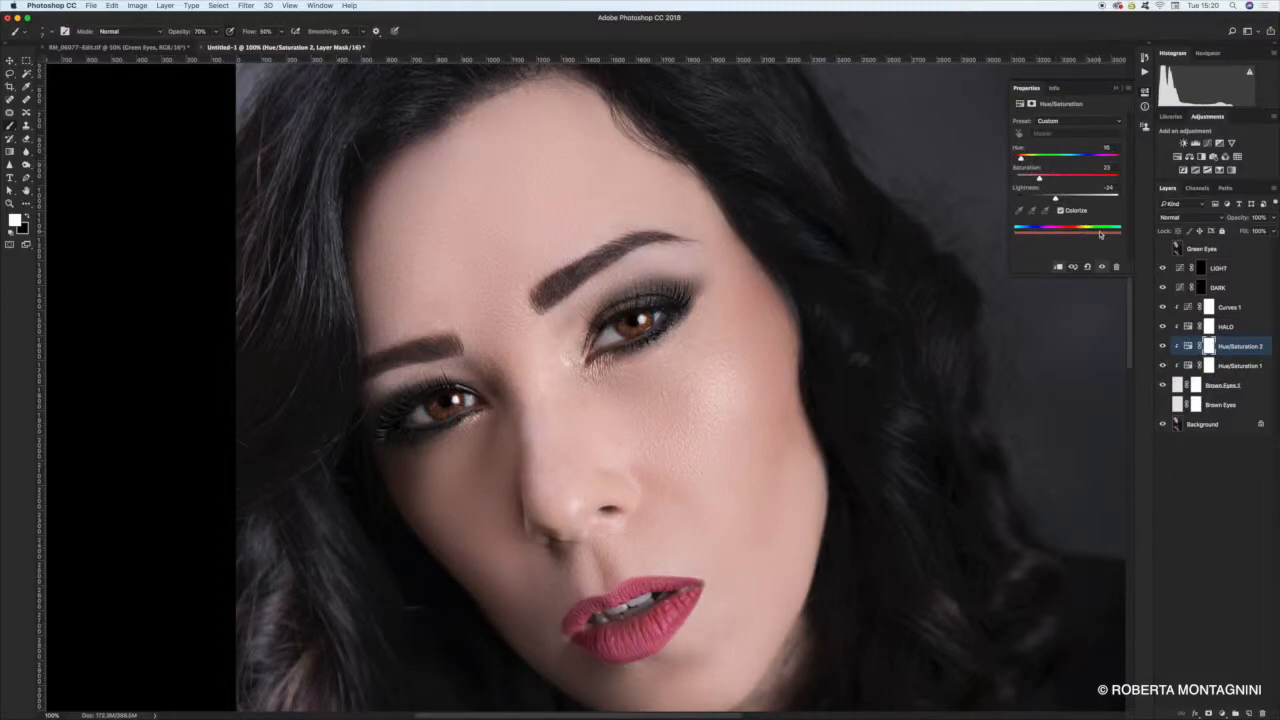
Paint black with soft brushes of decreasing size on the Hue/Saturation 2 mask around the outer iris of the lower eye
{"action": "key", "text": "super+plus"}
{"action": "key", "text": "super+plus"}
{"action": "left_click_drag", "start_coordinate": [524, 414], "coordinate": [747, 397]}
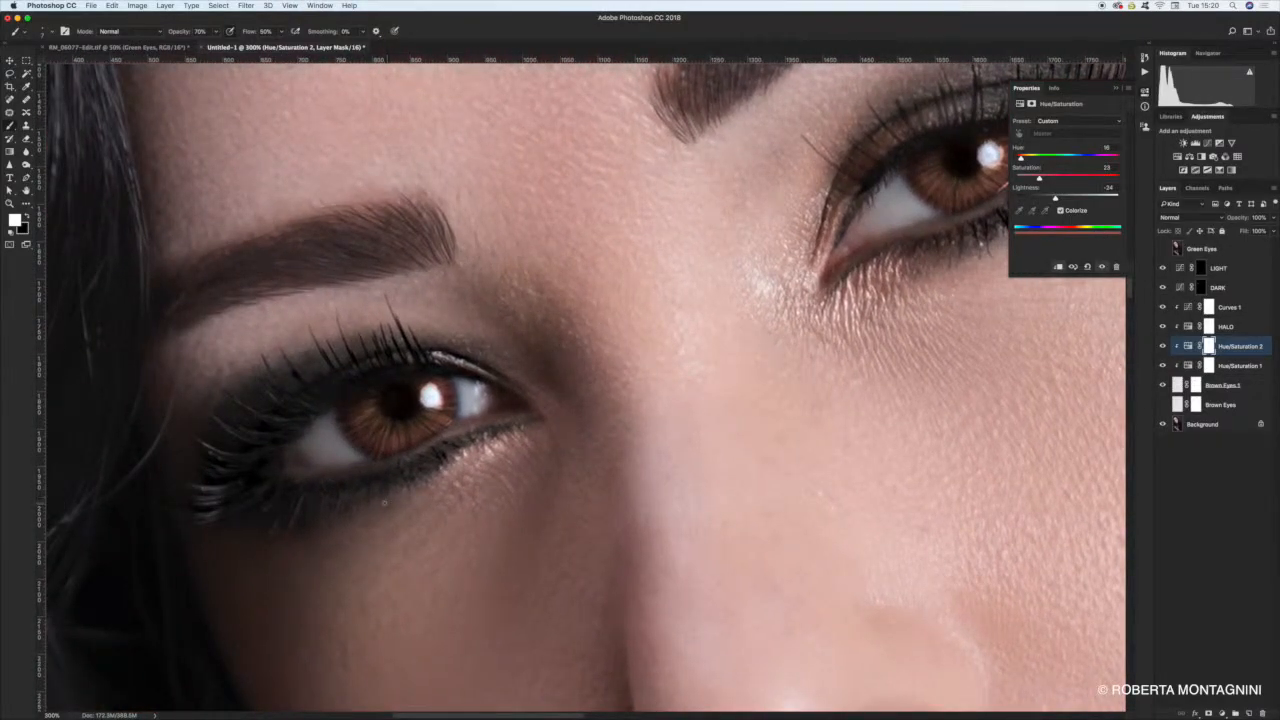
{"action": "right_click", "coordinate": [384, 503]}
{"action": "left_click_drag", "start_coordinate": [439, 360], "coordinate": [456, 360]}
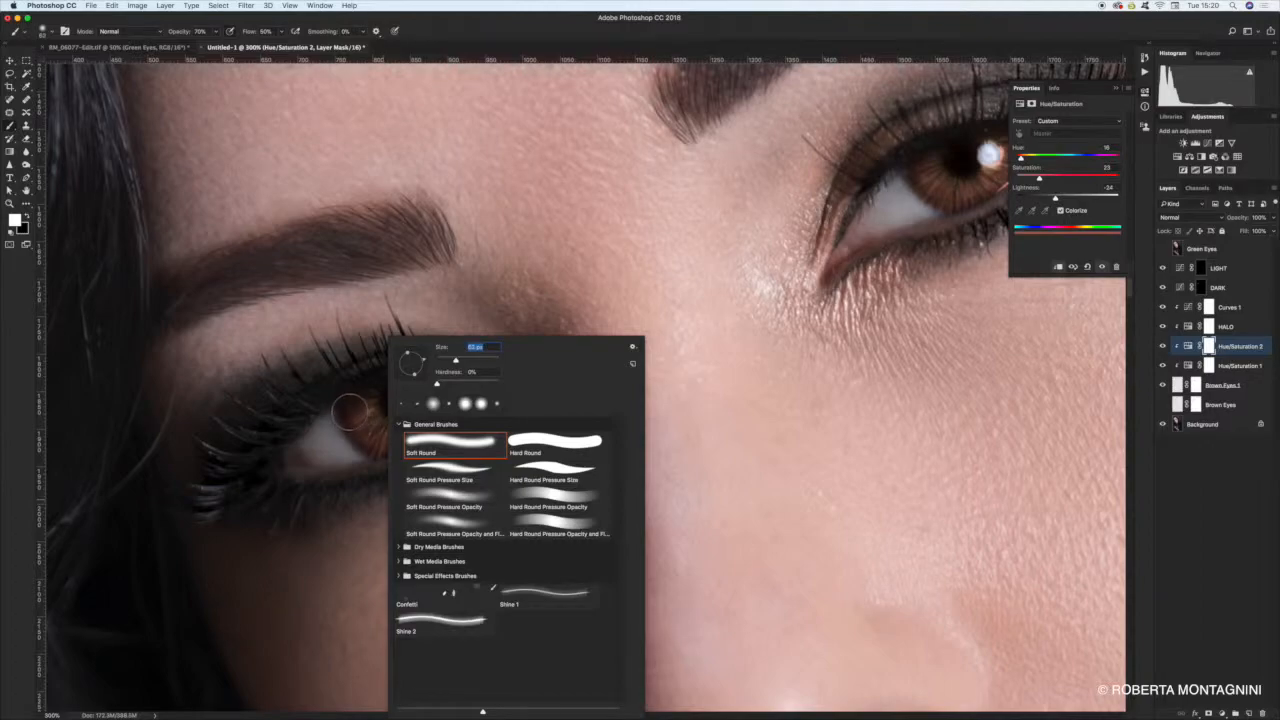
{"action": "left_click", "coordinate": [351, 414]}
{"action": "key", "text": "x"}
{"action": "right_click", "coordinate": [407, 440]}
{"action": "left_click_drag", "start_coordinate": [479, 360], "coordinate": [463, 361]}
{"action": "left_click", "coordinate": [349, 430]}
{"action": "mouse_move", "coordinate": [347, 438]}
{"action": "left_mouse_down"}
{"action": "mouse_move", "coordinate": [401, 451]}
{"action": "mouse_move", "coordinate": [436, 436]}
{"action": "mouse_move", "coordinate": [367, 457]}
{"action": "left_mouse_up"}
{"action": "right_click", "coordinate": [405, 442]}
{"action": "left_click_drag", "start_coordinate": [466, 360], "coordinate": [460, 360]}
{"action": "left_click", "coordinate": [358, 405]}
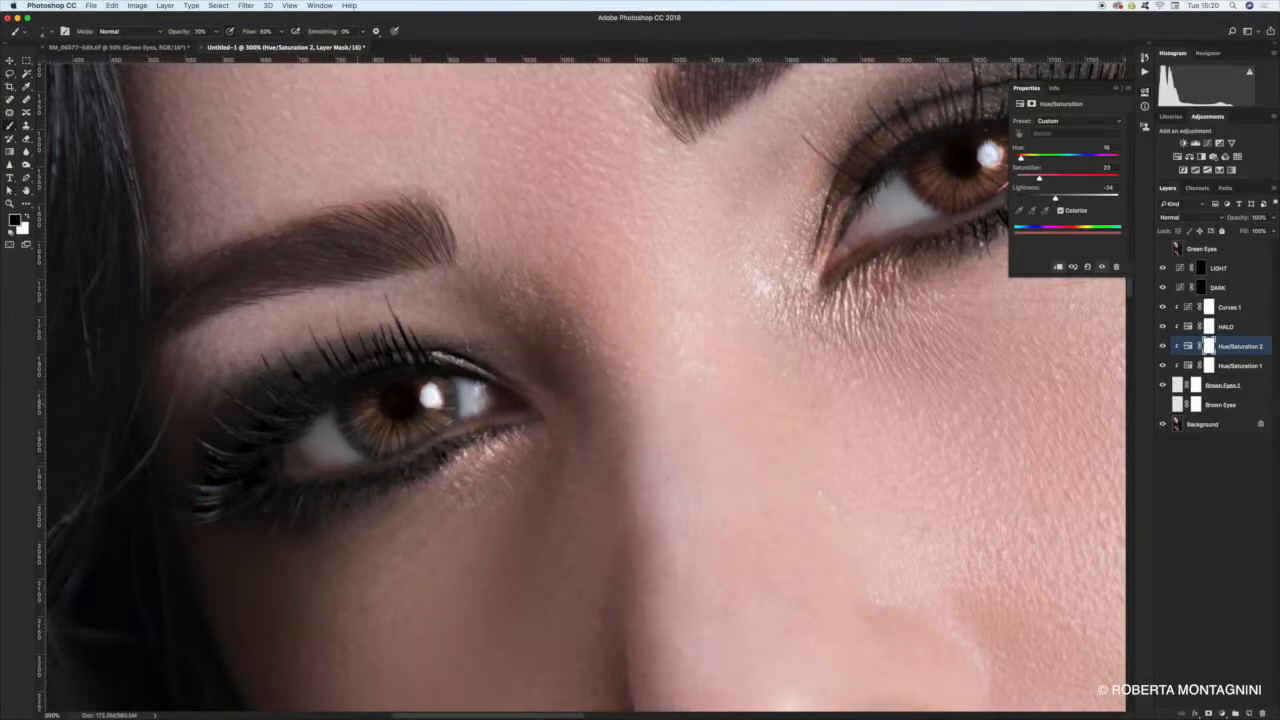
Review the HALO and Curves 1 layers and toggle Hue/Saturation 1 off and on to compare the iris colour
{"action": "left_click", "coordinate": [1209, 327]}
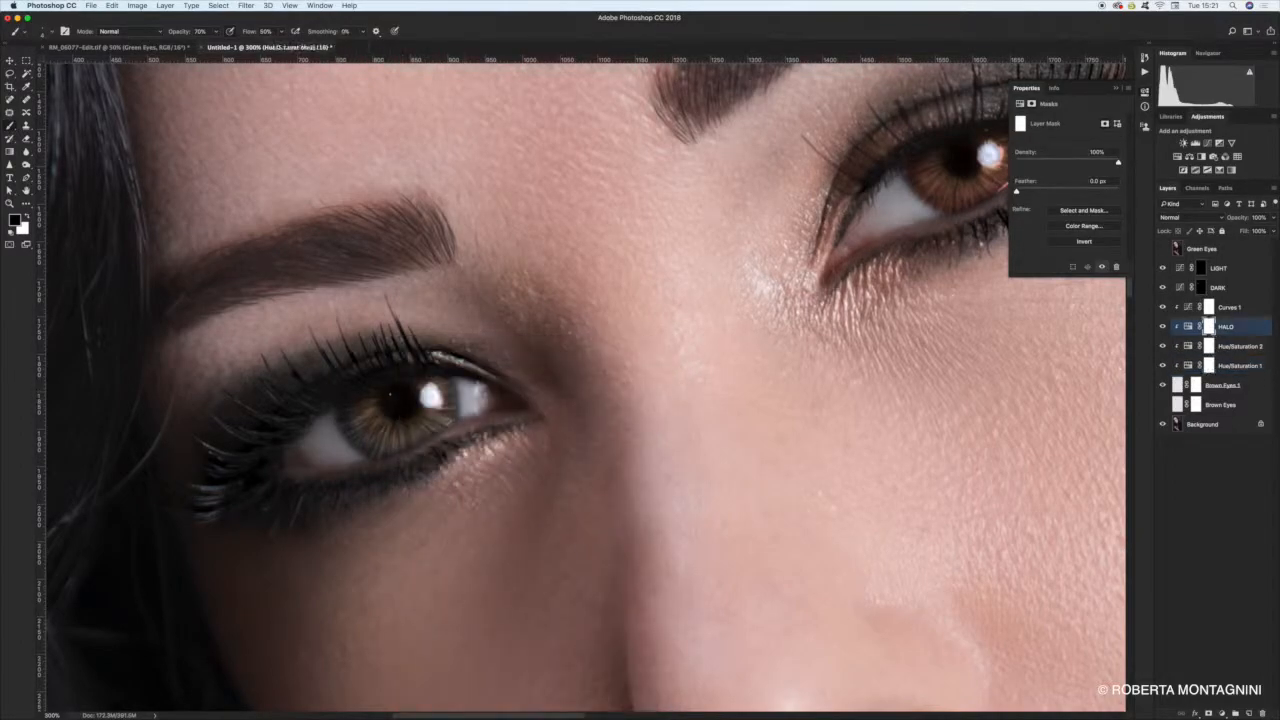
{"action": "left_click", "coordinate": [1170, 309]}
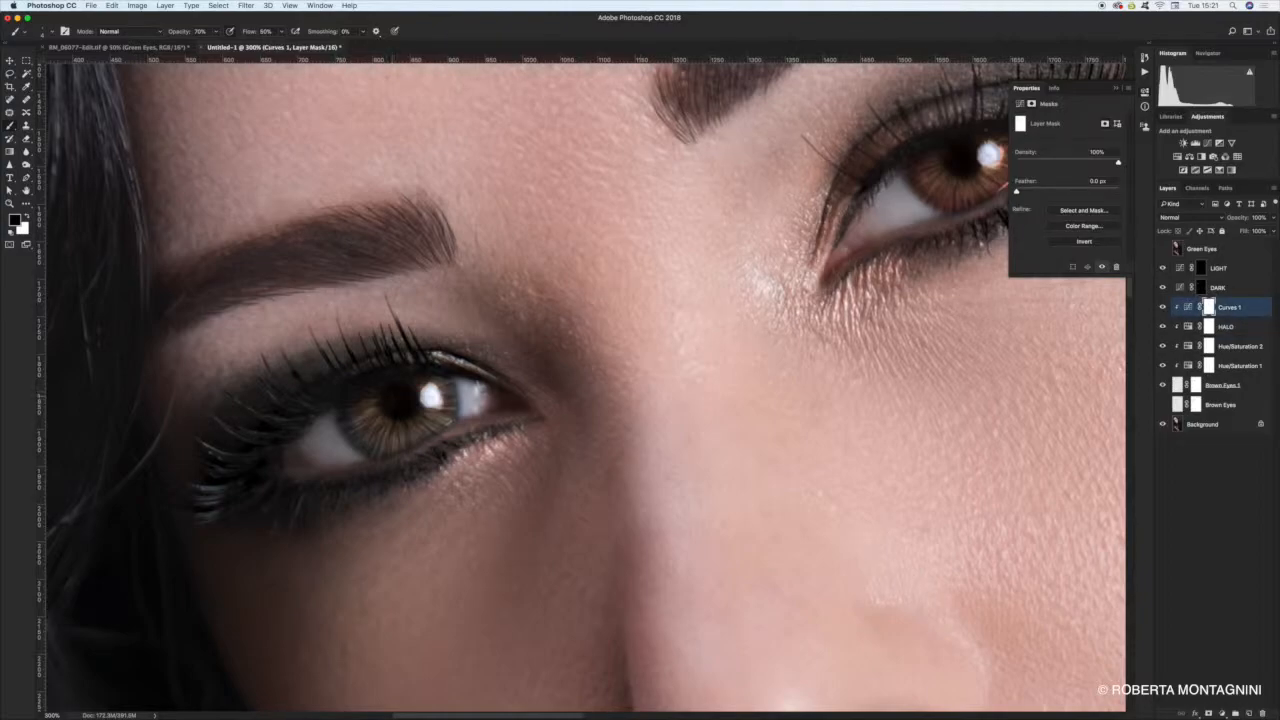
{"action": "left_click", "coordinate": [1219, 367]}
{"action": "left_click", "coordinate": [1162, 367]}
{"action": "left_click", "coordinate": [1162, 367]}
Paint black on the Hue/Saturation 2 mask over the iris of the upper eye to reduce its orange tint
{"action": "left_click", "coordinate": [1210, 347]}
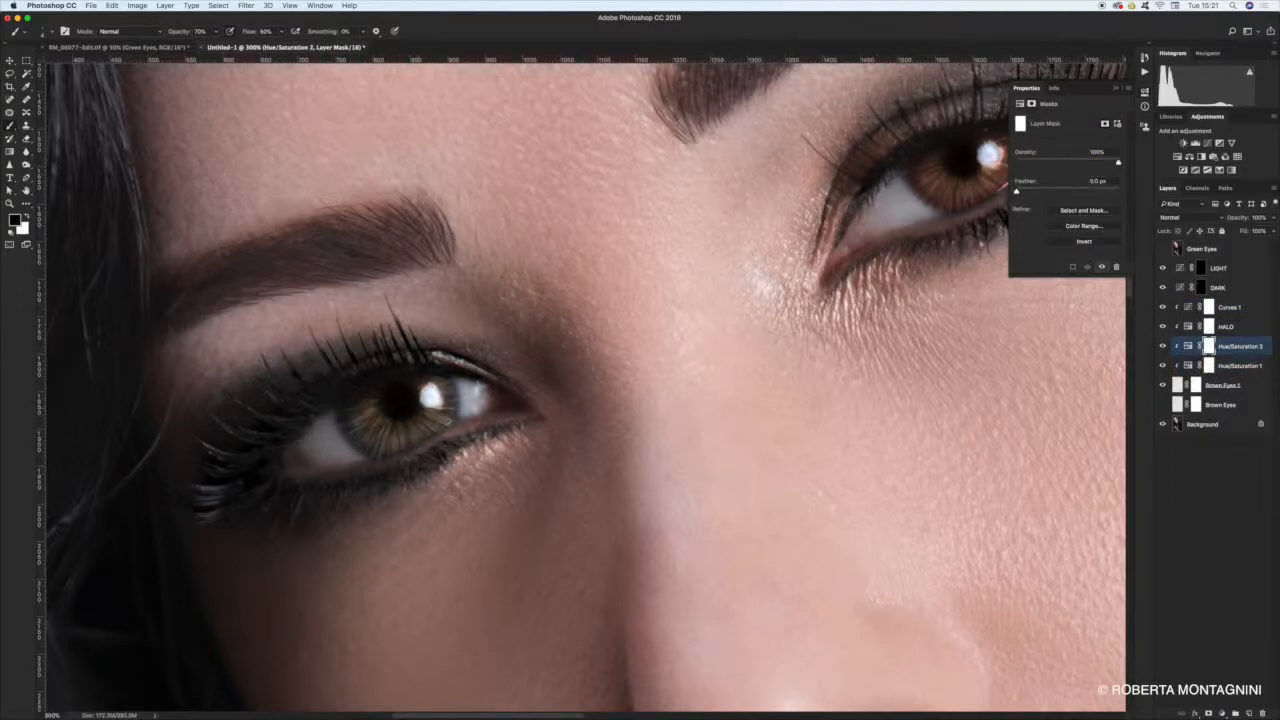
{"action": "left_click_drag", "start_coordinate": [830, 257], "coordinate": [560, 403]}
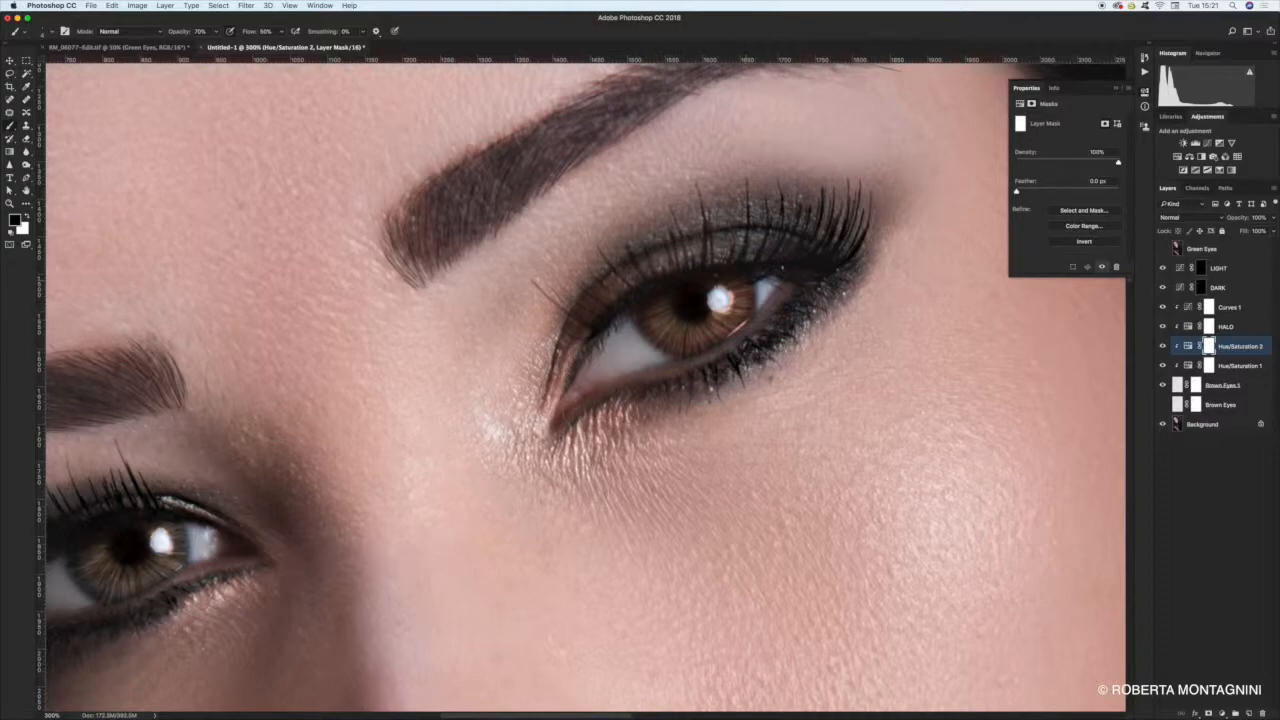
{"action": "right_click", "coordinate": [742, 333]}
{"action": "left_click_drag", "start_coordinate": [804, 361], "coordinate": [817, 361]}
{"action": "mouse_move", "coordinate": [650, 325]}
{"action": "left_mouse_down"}
{"action": "mouse_move", "coordinate": [672, 364]}
{"action": "mouse_move", "coordinate": [750, 297]}
{"action": "mouse_move", "coordinate": [712, 370]}
{"action": "mouse_move", "coordinate": [653, 288]}
{"action": "mouse_move", "coordinate": [689, 305]}
{"action": "left_mouse_up"}
Try a more saturated violet tint at Hue 256 on the Hue/Saturation 2 adjustment and check it in the whole portrait
{"action": "key", "text": "super+minus"}
{"action": "key", "text": "super+minus"}
{"action": "key", "text": "super+minus"}
{"action": "left_click", "coordinate": [1188, 346]}
{"action": "left_click_drag", "start_coordinate": [1044, 178], "coordinate": [1116, 180]}
{"action": "left_click_drag", "start_coordinate": [1021, 157], "coordinate": [1054, 177]}
{"action": "key", "text": "super+1"}
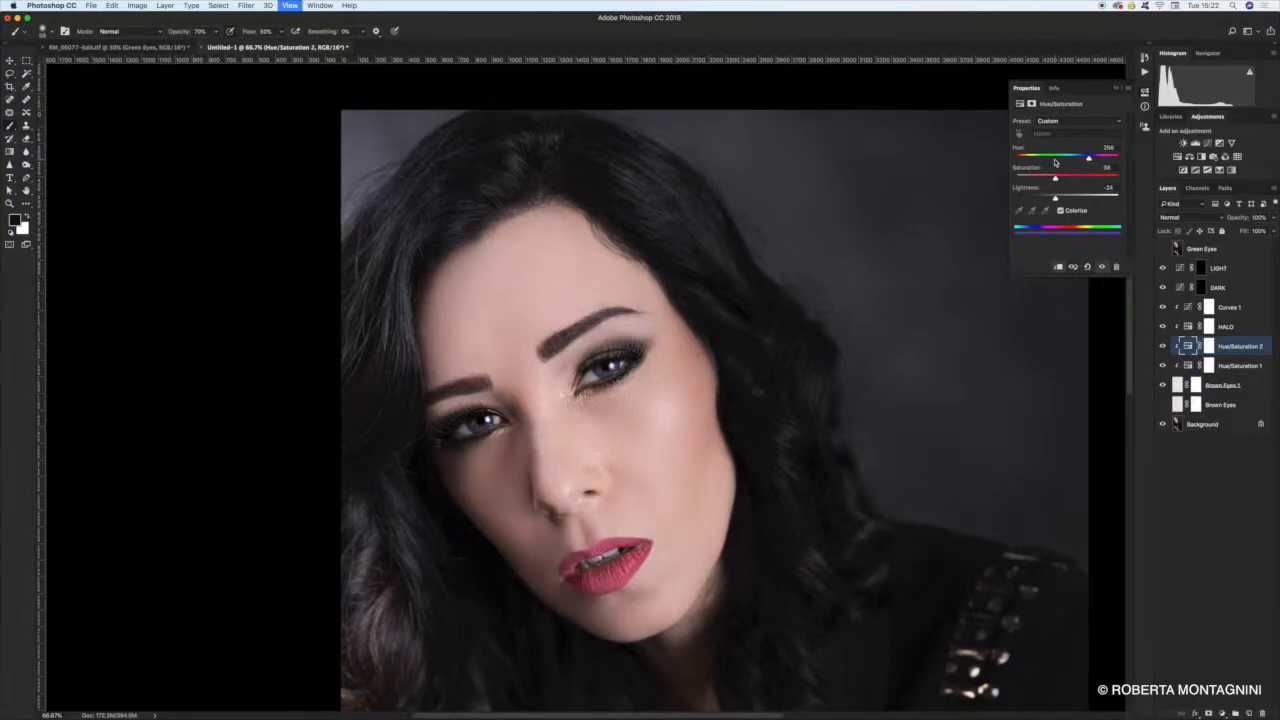
{"action": "key", "text": "super+equal"}
{"action": "key", "text": "super+equal"}
Set the Hue/Saturation 2 adjustment to Hue 210, Saturation 25 and Lightness -43
{"action": "left_click_drag", "start_coordinate": [1055, 198], "coordinate": [1045, 198]}
{"action": "mouse_move", "coordinate": [1089, 159]}
{"action": "left_mouse_down"}
{"action": "mouse_move", "coordinate": [1042, 182]}
{"action": "mouse_move", "coordinate": [1076, 158]}
{"action": "left_mouse_up"}
{"action": "key", "text": "super+minus"}
{"action": "key", "text": "super+minus"}
{"action": "key", "text": "super+minus"}
{"action": "key", "text": "super+plus"}
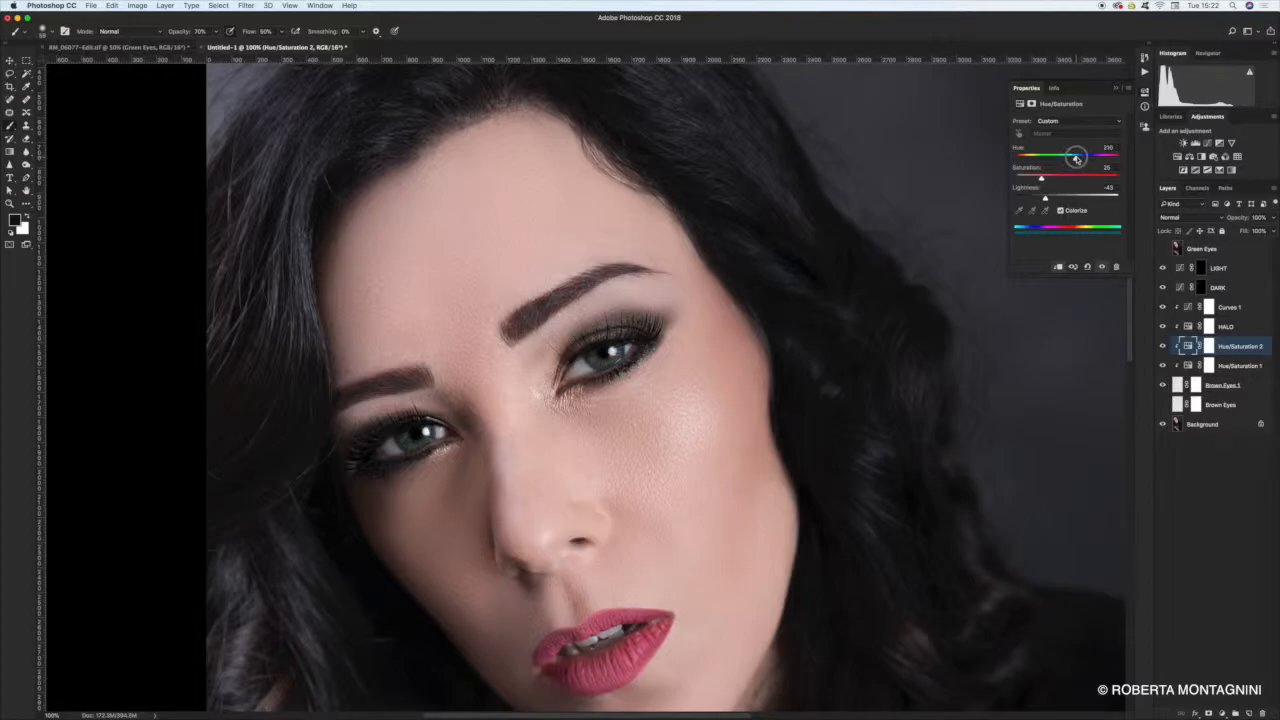
Group all layers from LIGHT down to Brown Eyes 1
{"action": "left_click", "coordinate": [1221, 268]}
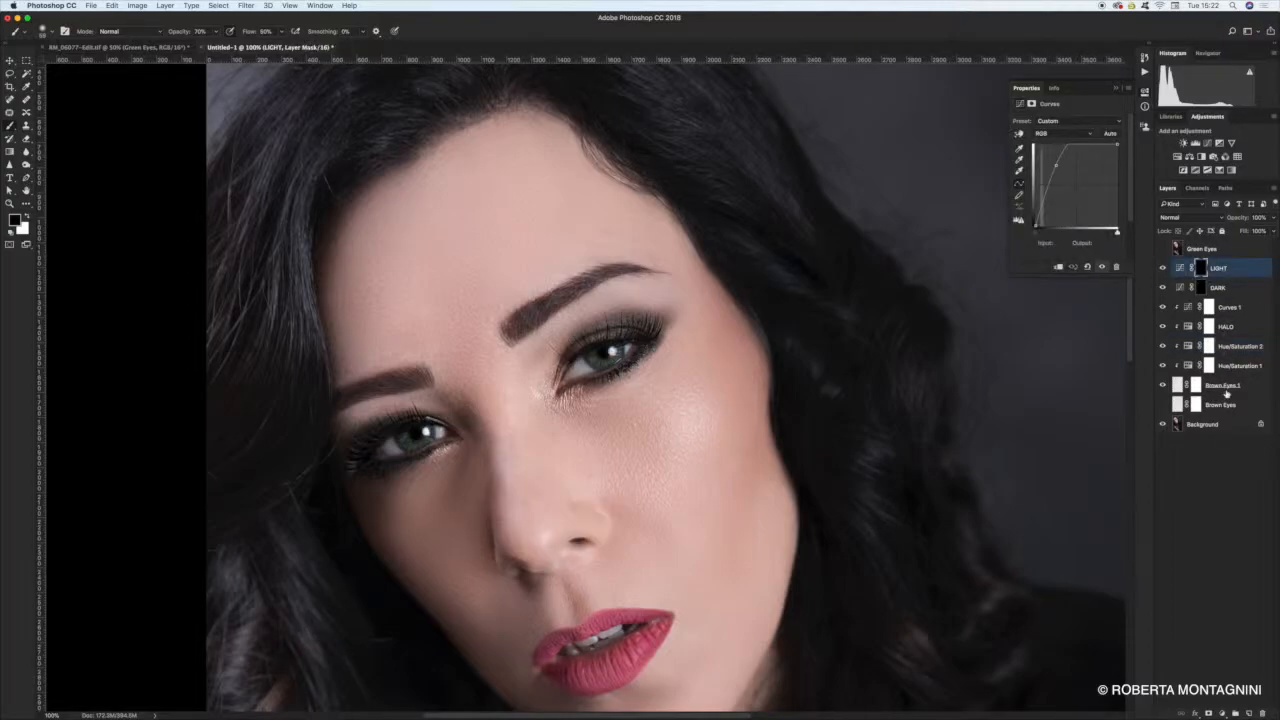
{"action": "mouse_move", "coordinate": [1250, 387]}
{"action": "left_mouse_down"}
{"action": "mouse_move", "coordinate": [1217, 338]}
{"action": "mouse_move", "coordinate": [1229, 388]}
{"action": "left_mouse_up"}
{"action": "left_click", "coordinate": [1230, 387], "text": "shift"}
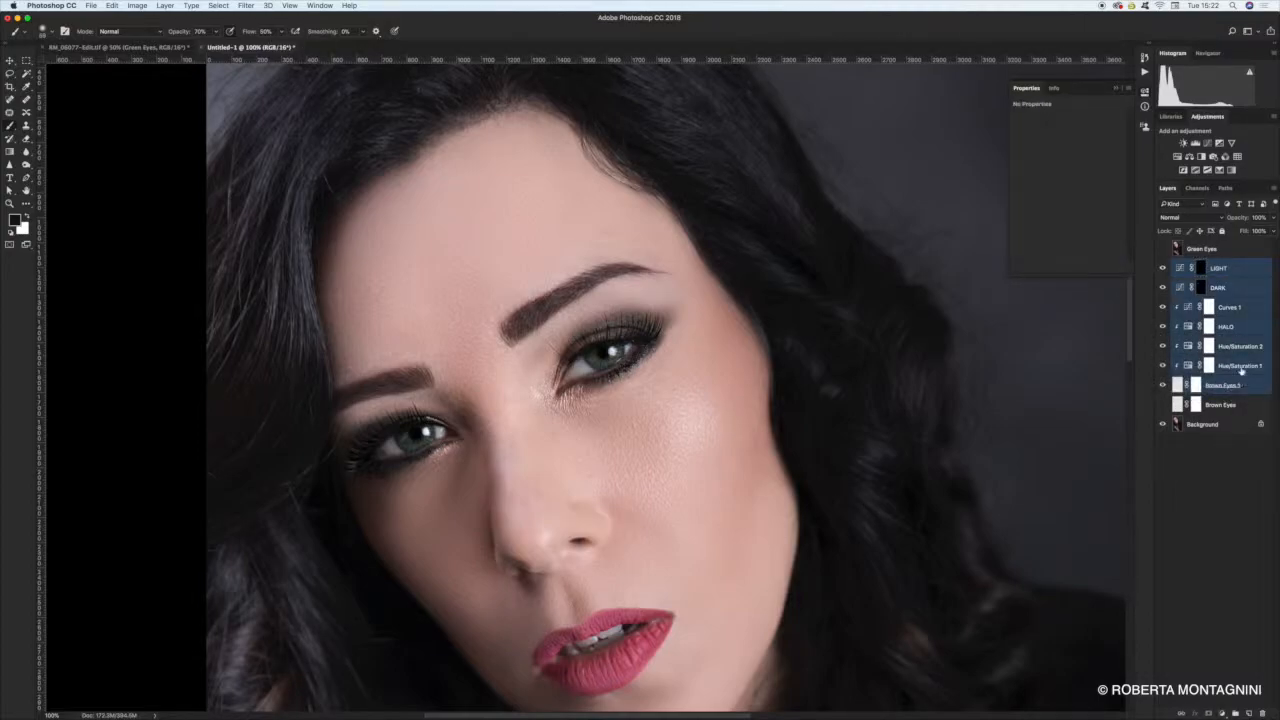
{"action": "key", "text": "super+g"}
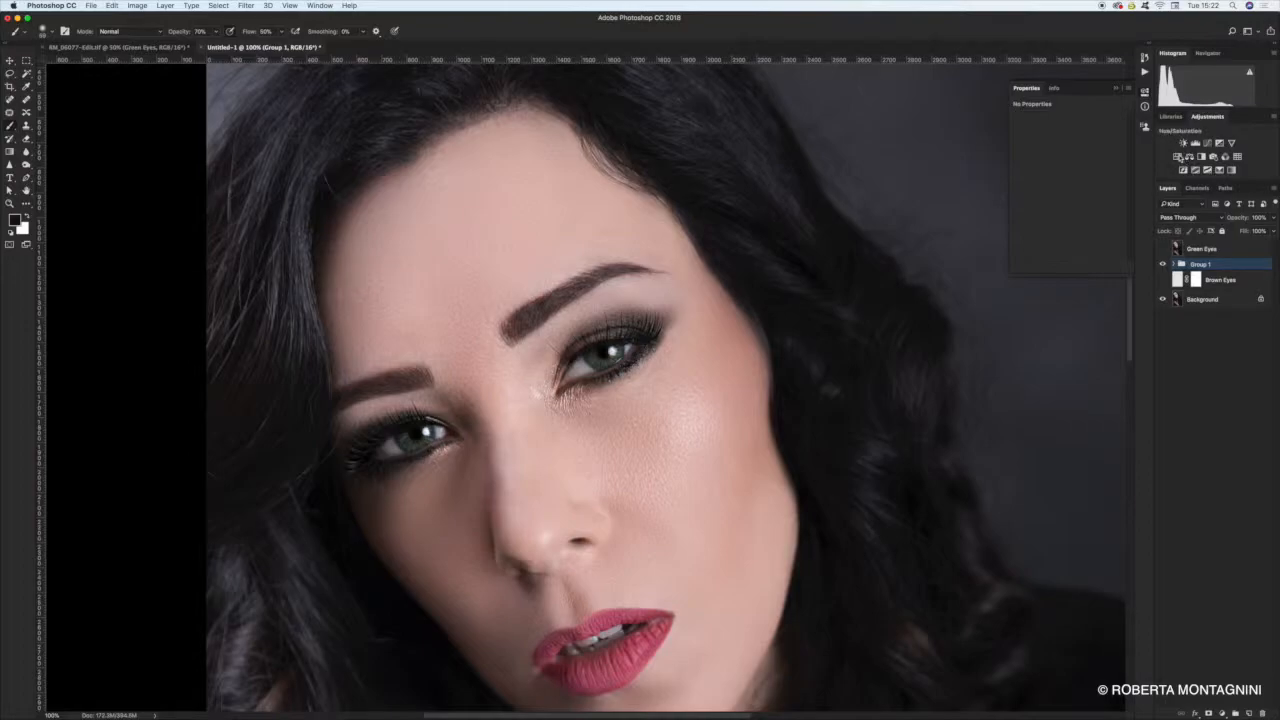
Add a Hue/Saturation adjustment clipped to the eye layer group, with Hue -42 and Saturation +22
{"action": "left_click", "coordinate": [1178, 157]}
{"action": "left_click", "coordinate": [1222, 277], "text": "alt"}
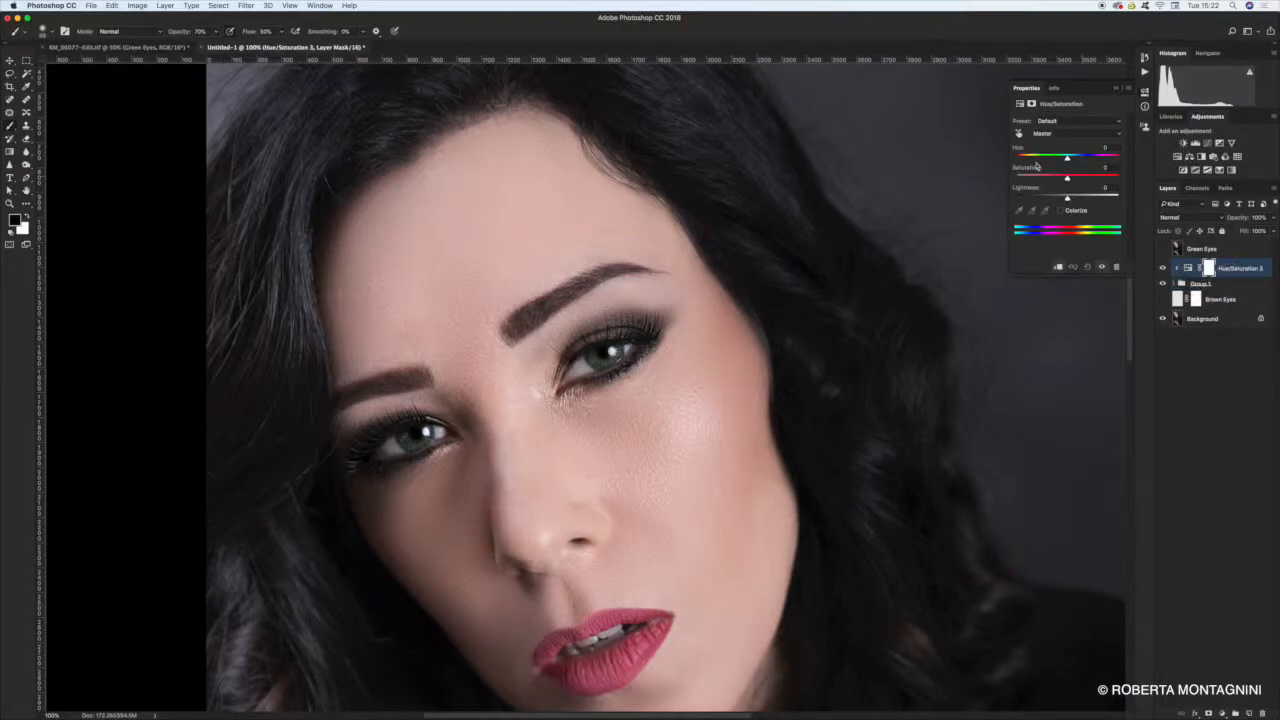
{"action": "left_click_drag", "start_coordinate": [1067, 158], "coordinate": [1068, 199]}
{"action": "left_click_drag", "start_coordinate": [1063, 179], "coordinate": [1078, 177]}
{"action": "key", "text": "super+minus"}
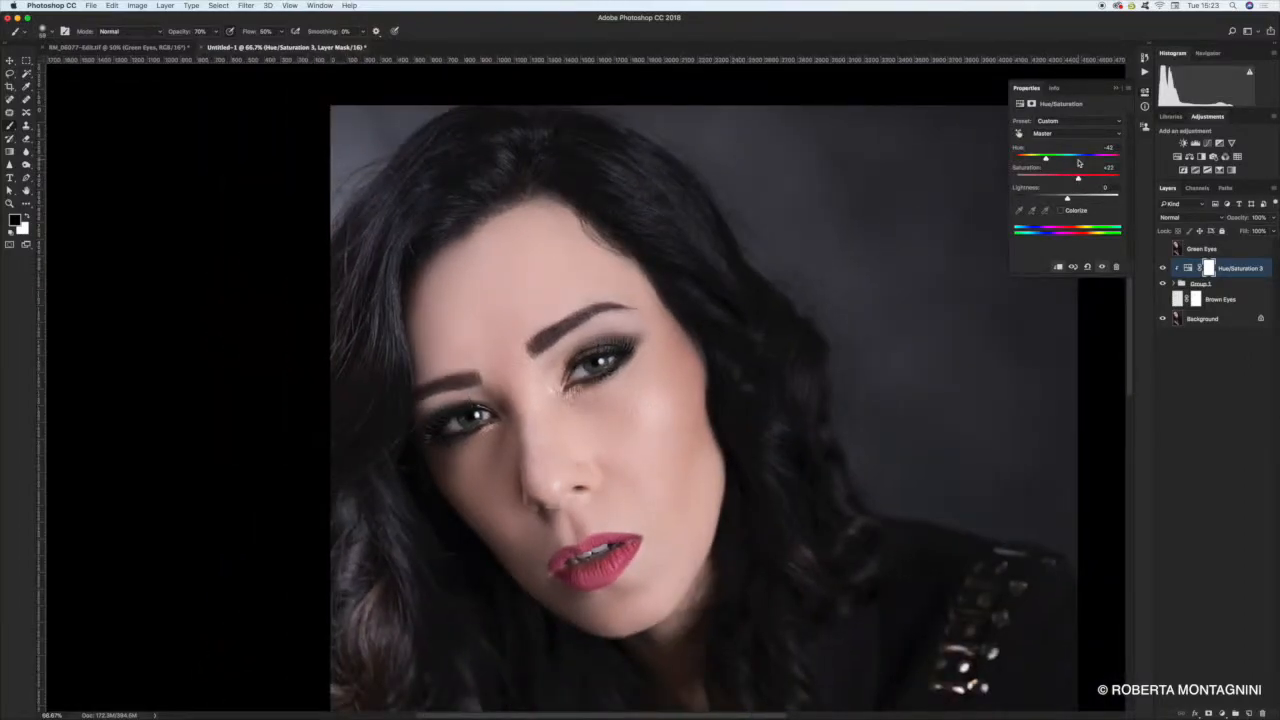
Delete the Hue/Saturation 3 adjustment clipped to the eye layer group
{"action": "key", "text": "super+equal"}
{"action": "key", "text": "super+equal"}
{"action": "key", "text": "super+equal"}
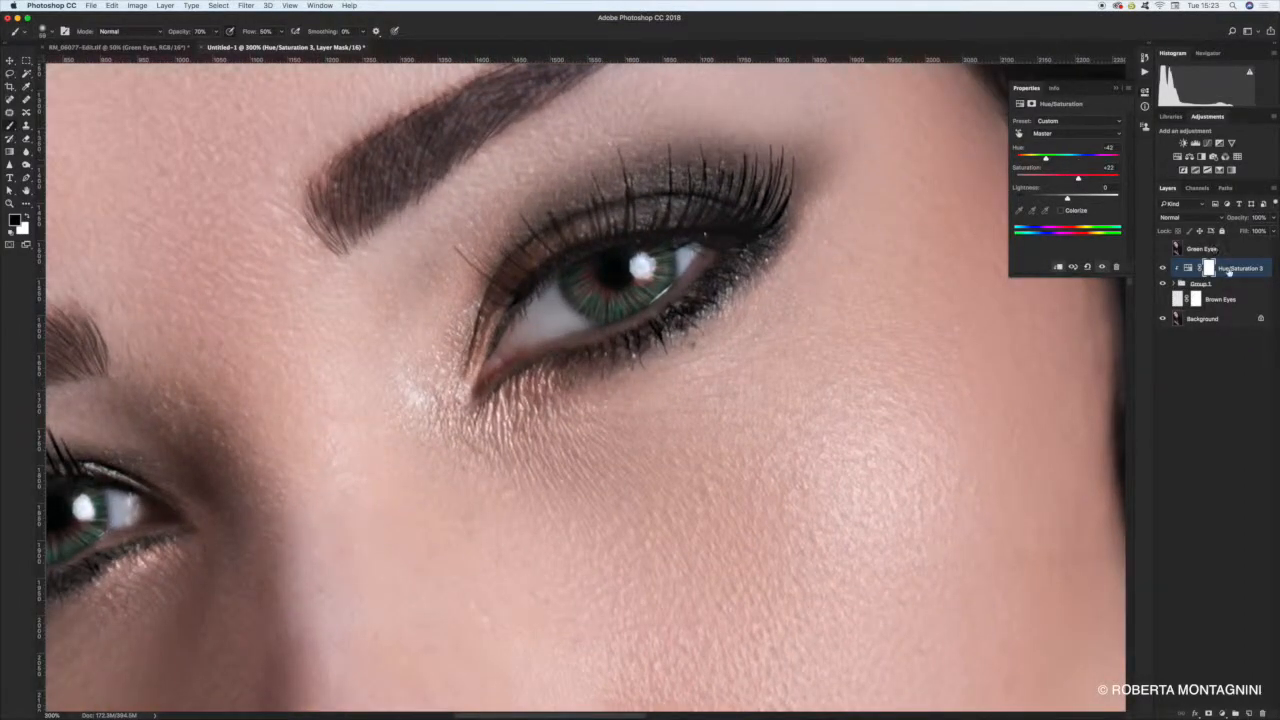
{"action": "key", "text": "Delete"}
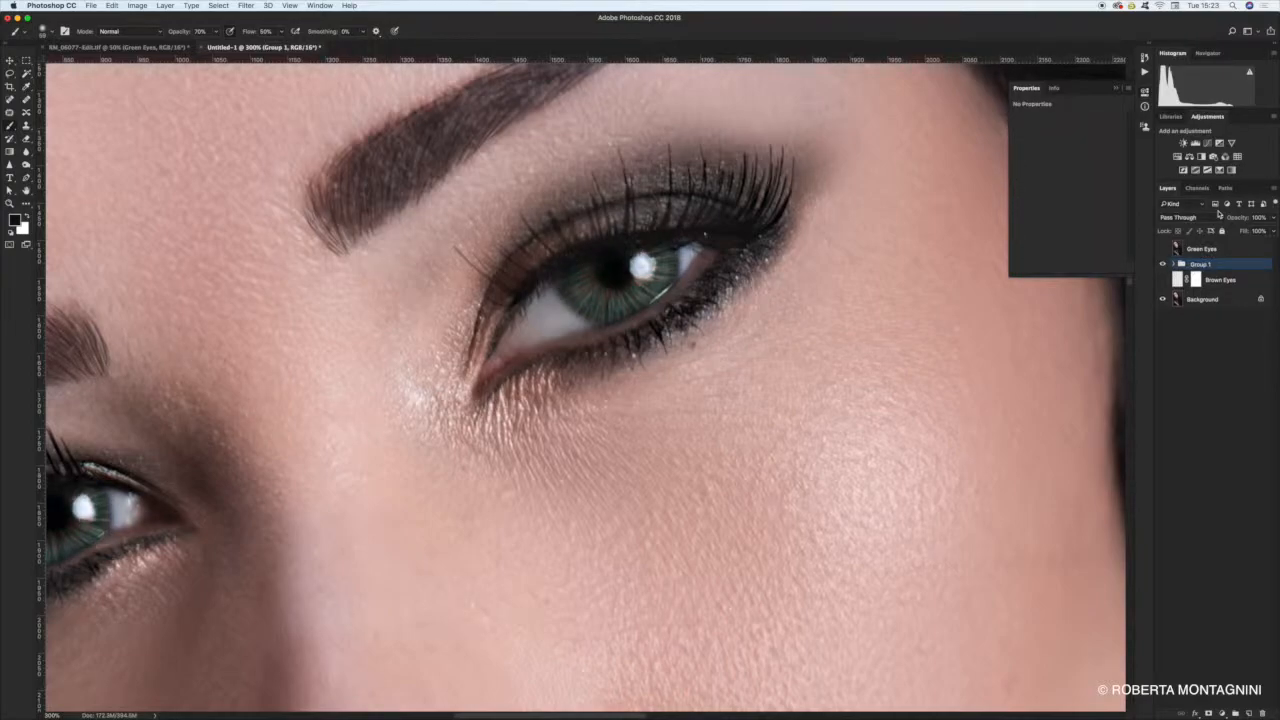
Compare the whole portrait before and after the eye recolouring by toggling the visibility of Group 1 and the Green Eyes layer
{"action": "key", "text": "super+minus"}
{"action": "key", "text": "super+minus"}
{"action": "key", "text": "super+minus"}
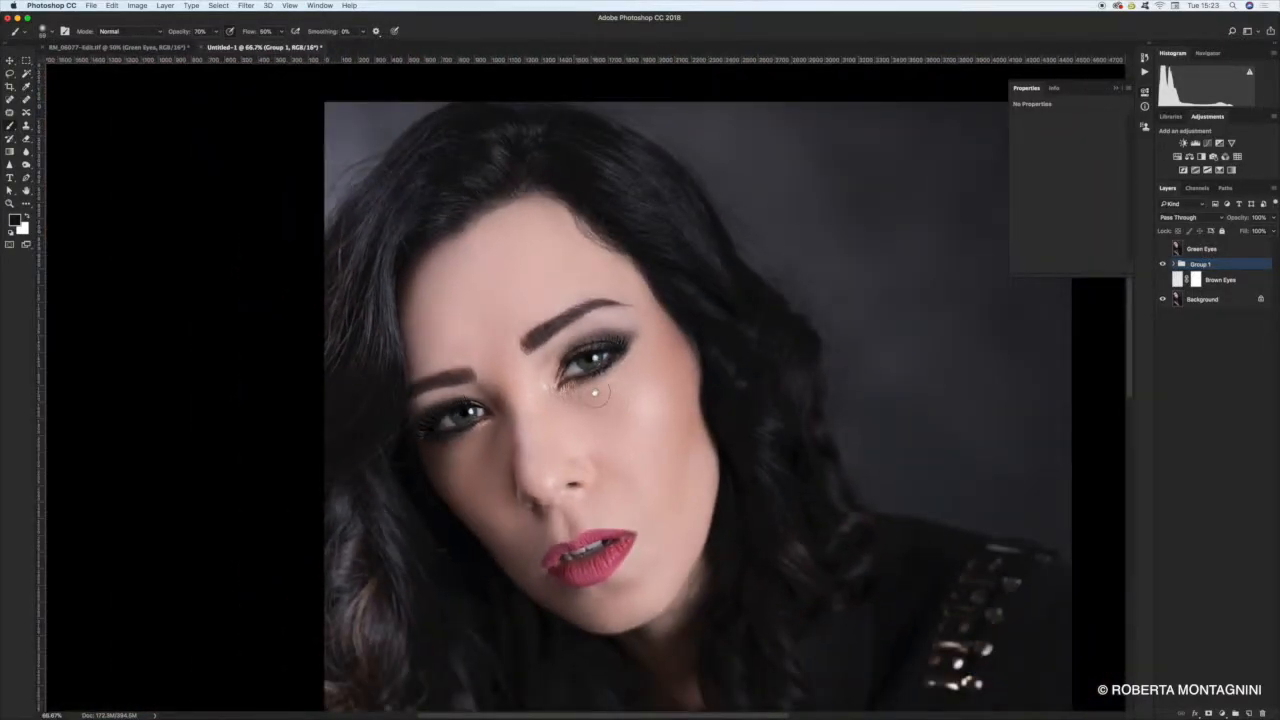
{"action": "scroll", "coordinate": [595, 393], "scroll_direction": "down", "scroll_amount": 5}
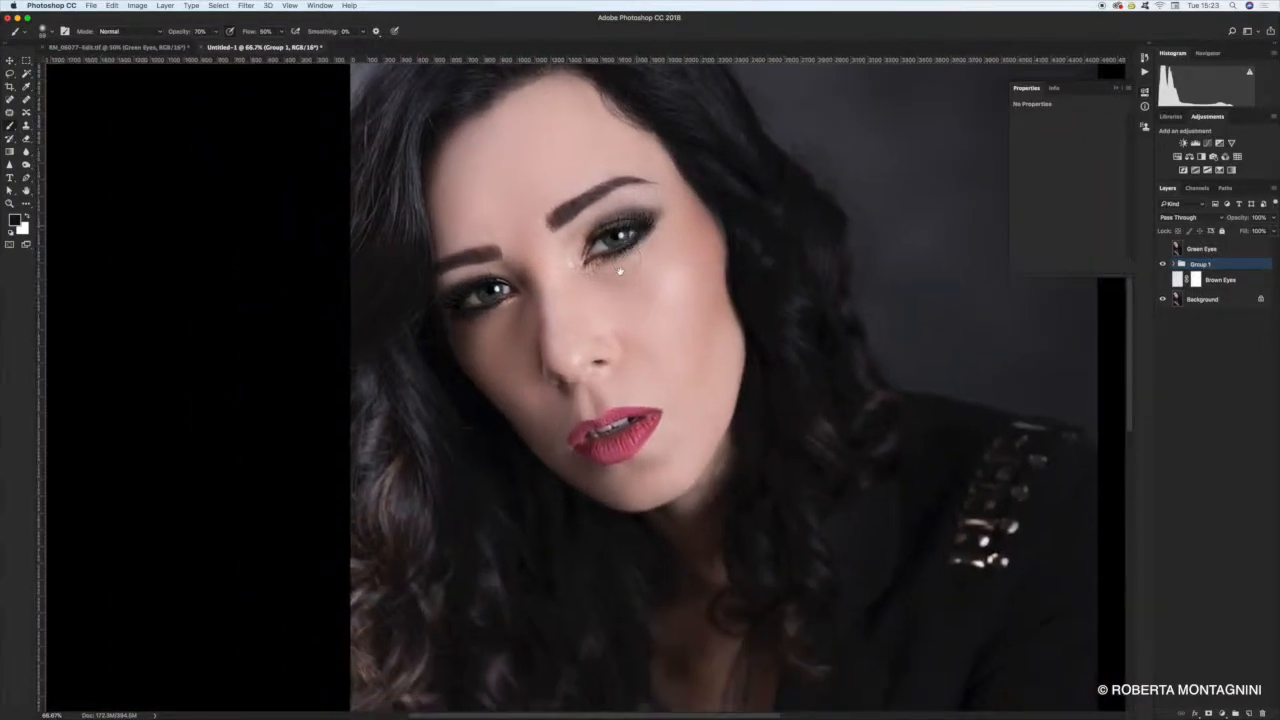
{"action": "left_click", "coordinate": [1164, 264]}
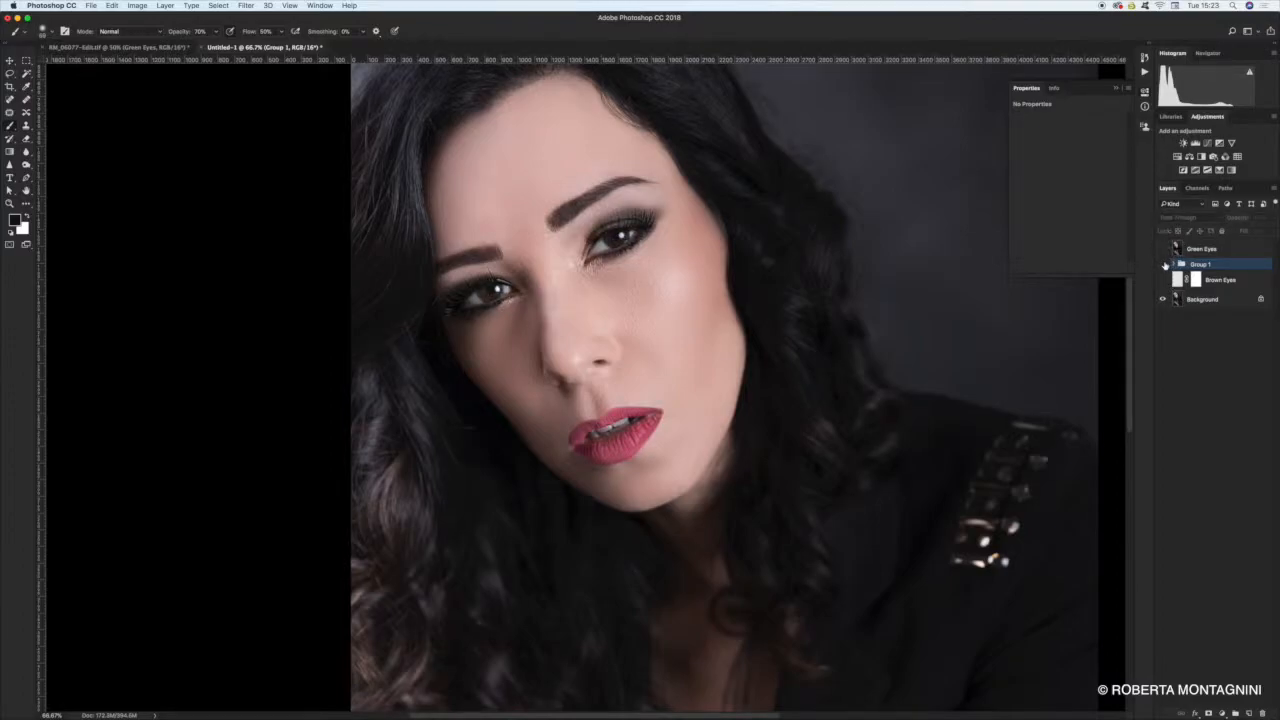
{"action": "left_click", "coordinate": [1164, 264]}
{"action": "left_click", "coordinate": [1164, 264]}
{"action": "left_click", "coordinate": [1164, 264]}
{"action": "left_click", "coordinate": [1164, 262]}
{"action": "left_click", "coordinate": [1164, 262]}
{"action": "left_click", "coordinate": [1164, 262]}
{"action": "left_click", "coordinate": [1164, 257]}
{"action": "left_click", "coordinate": [1164, 257]}
{"action": "left_click", "coordinate": [1164, 257]}
{"action": "left_click", "coordinate": [1164, 257]}
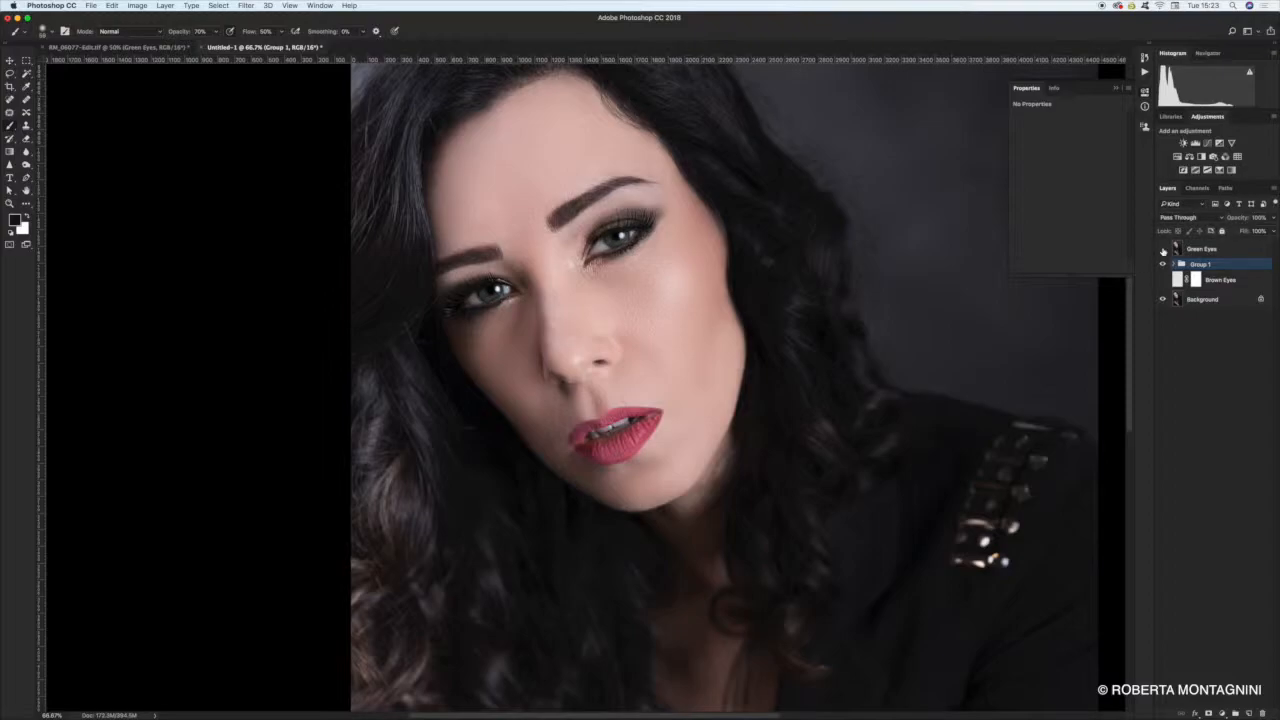
Compare both eyes up close by toggling the Green Eyes layer and Group 1 on and off
{"action": "key", "text": "super+plus"}
{"action": "key", "text": "super+plus"}
{"action": "left_click_drag", "start_coordinate": [605, 352], "coordinate": [803, 667]}
{"action": "left_click", "coordinate": [1164, 250]}
{"action": "left_click", "coordinate": [1164, 250]}
{"action": "left_click", "coordinate": [1164, 250]}
{"action": "left_click", "coordinate": [1164, 250]}
{"action": "left_click", "coordinate": [1164, 250]}
{"action": "left_click", "coordinate": [1164, 264]}
{"action": "left_click", "coordinate": [1164, 264]}
{"action": "left_click", "coordinate": [1164, 264]}
{"action": "left_click", "coordinate": [1164, 264]}
{"action": "left_click", "coordinate": [1164, 264]}
{"action": "left_click", "coordinate": [1164, 264]}
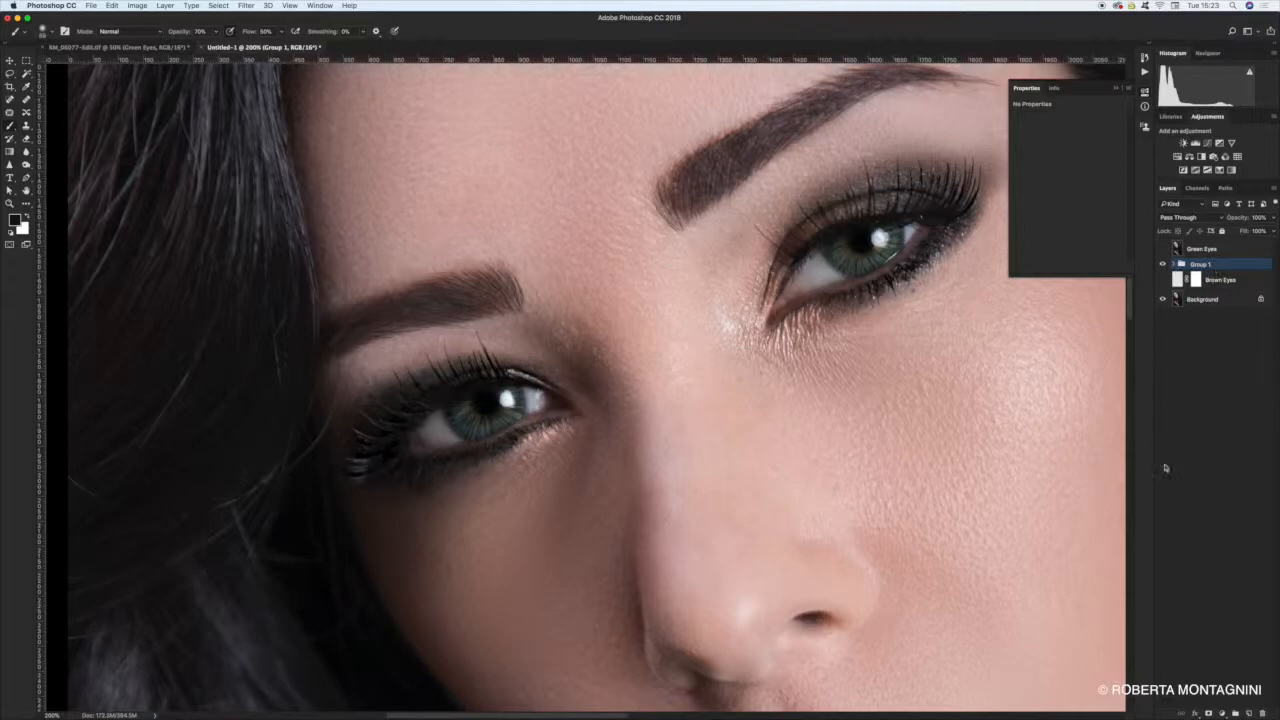
Add a layer mask to Group 1 and paint black with a smaller brush along the lower iris edge of the left-hand eye
{"action": "left_click", "coordinate": [1208, 712]}
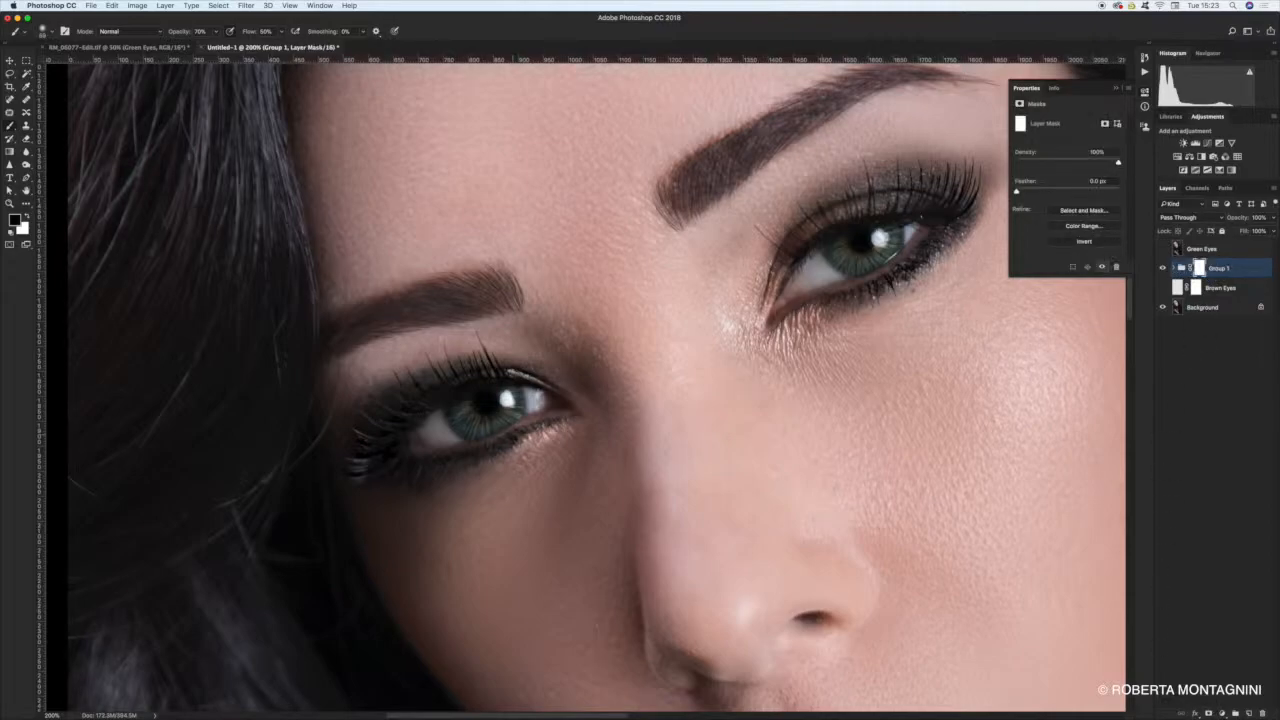
{"action": "right_click", "coordinate": [535, 362]}
{"action": "left_click", "coordinate": [597, 360]}
{"action": "left_click", "coordinate": [462, 453]}
{"action": "mouse_move", "coordinate": [469, 448]}
{"action": "left_mouse_down"}
{"action": "mouse_move", "coordinate": [506, 439]}
{"action": "mouse_move", "coordinate": [443, 393]}
{"action": "mouse_move", "coordinate": [524, 398]}
{"action": "mouse_move", "coordinate": [483, 444]}
{"action": "mouse_move", "coordinate": [463, 442]}
{"action": "left_mouse_up"}
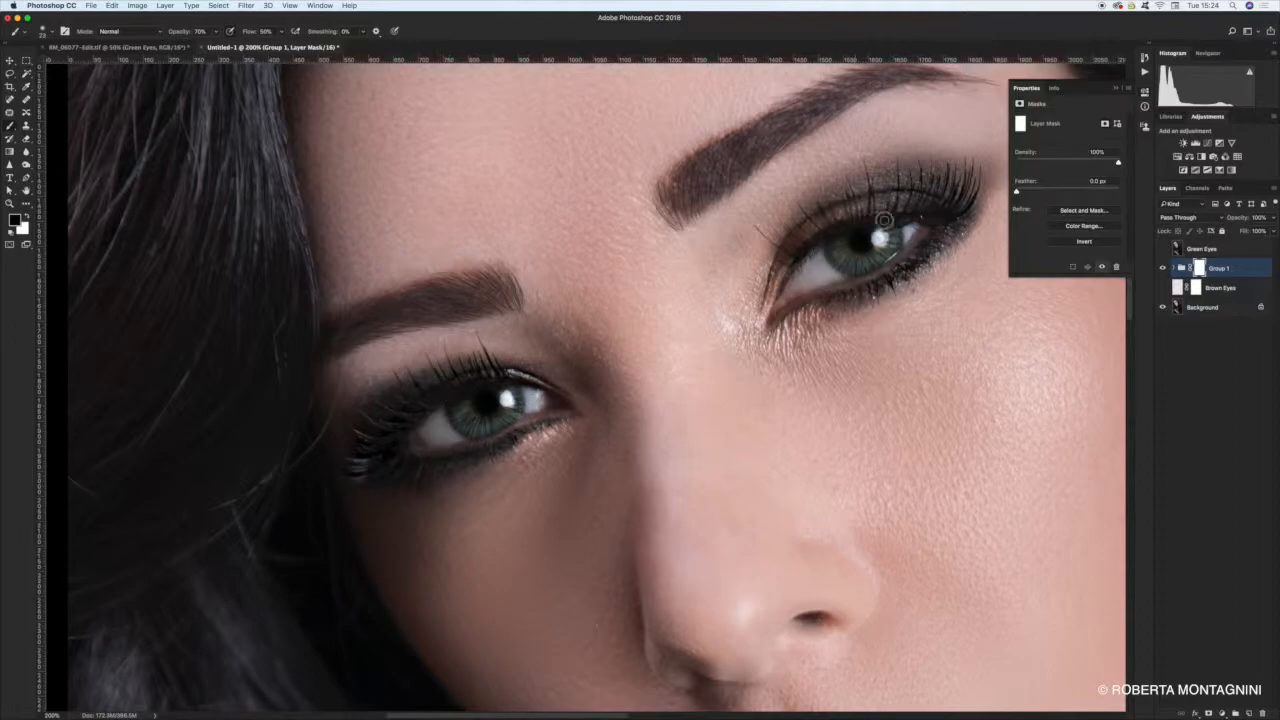
{"action": "key", "text": "super+minus"}
{"action": "key", "text": "super+minus"}
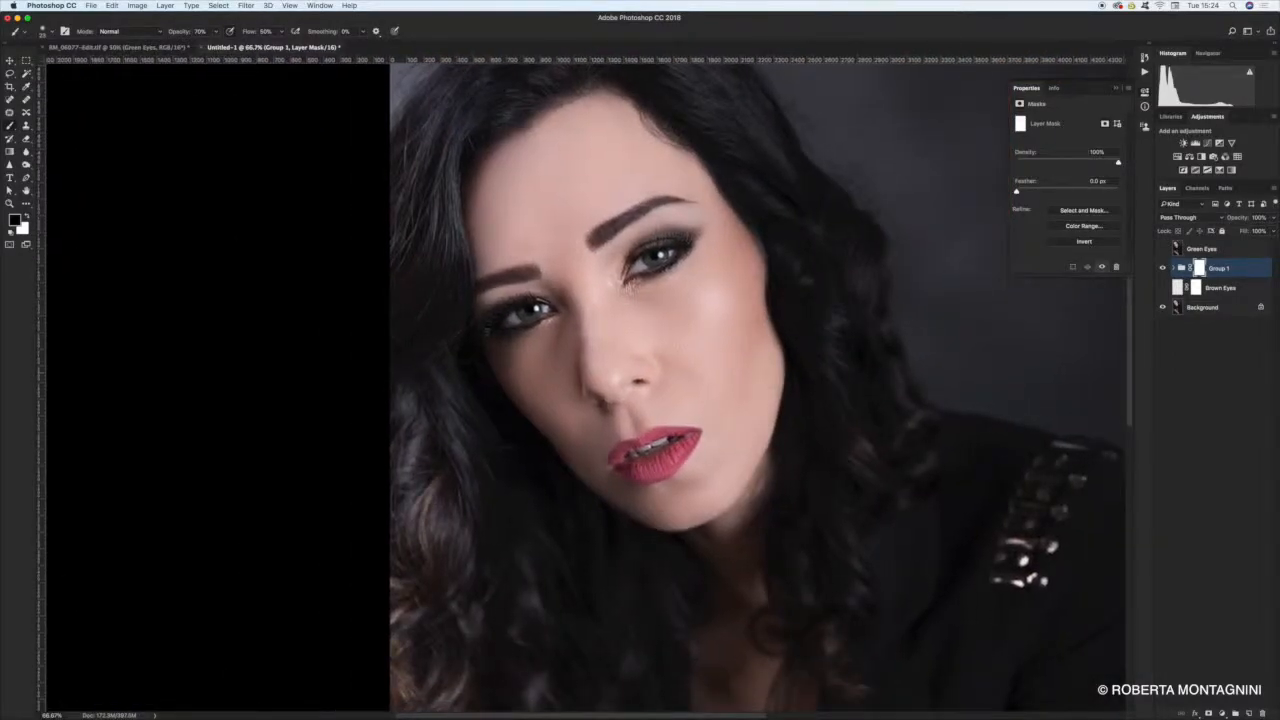
{"action": "key", "text": "super+plus"}
{"action": "key", "text": "super+plus"}
{"action": "scroll", "coordinate": [651, 371], "scroll_direction": "up", "scroll_amount": 3}
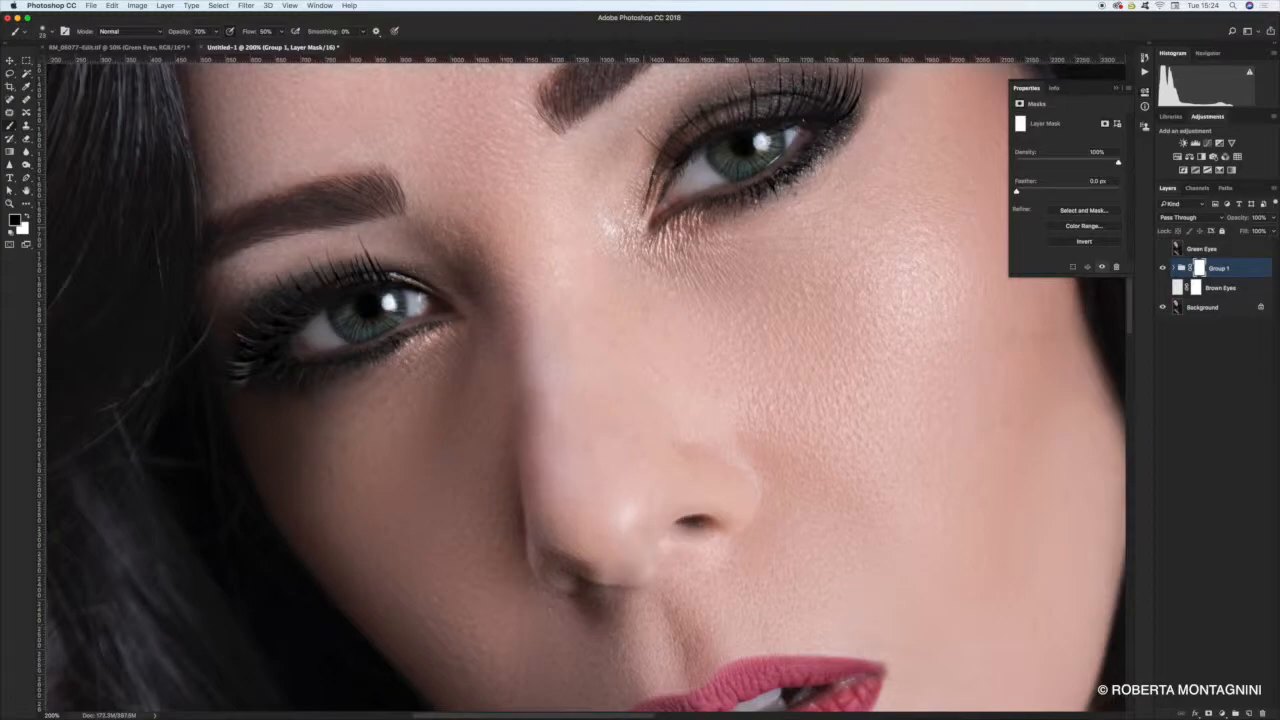
{"action": "scroll", "coordinate": [680, 228], "scroll_direction": "up", "scroll_amount": 3}
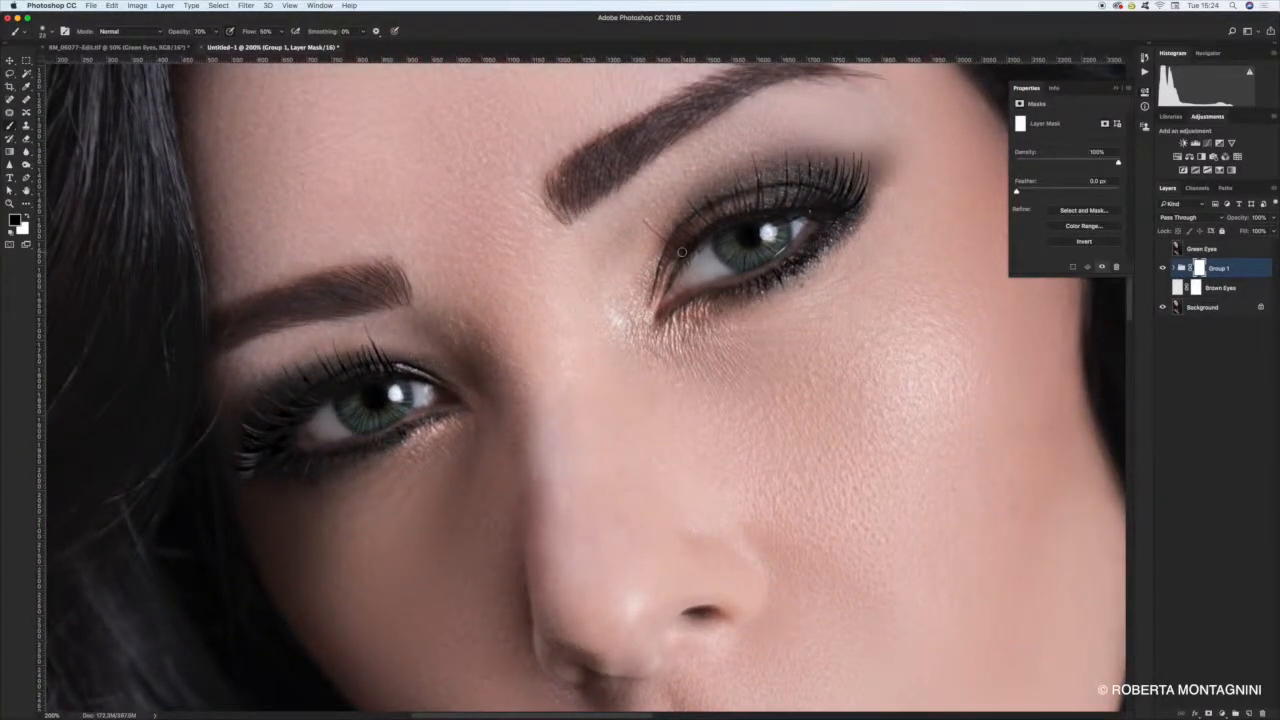